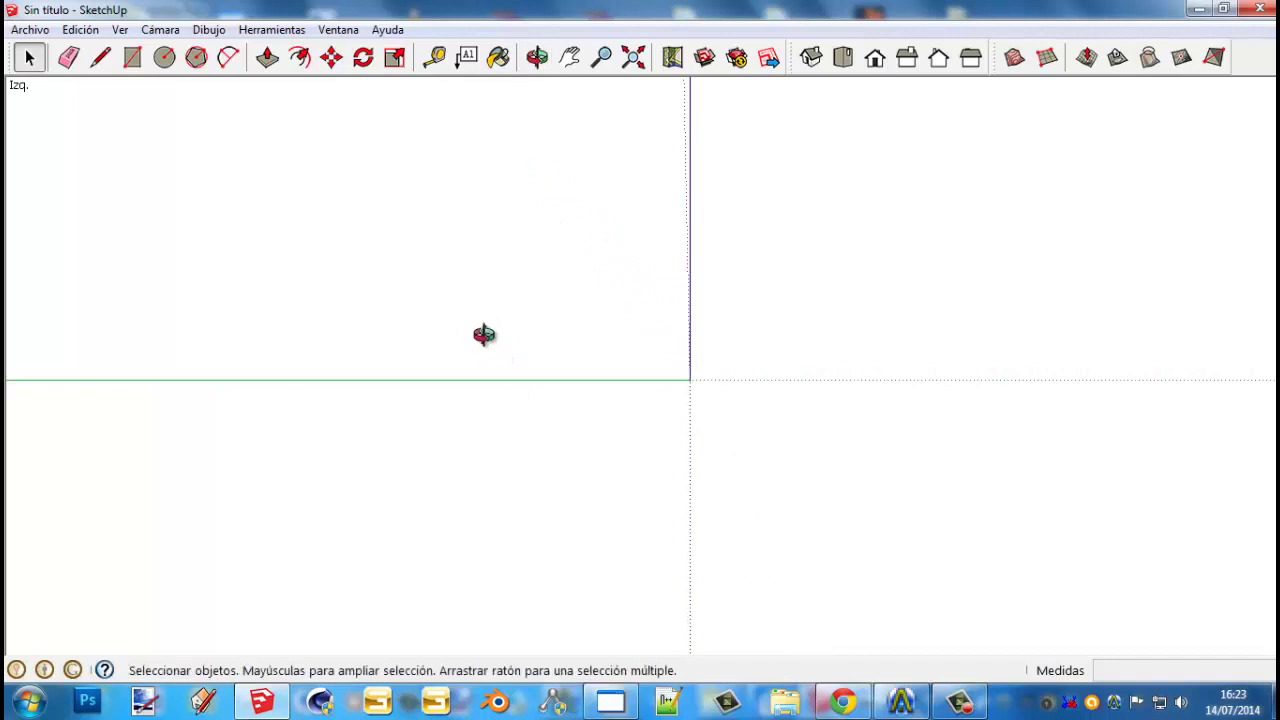
# Draw a vertical rectangle starting at the origin, in the plane of the green and blue axes
pyautogui.click(132, 57)
pyautogui.click(690, 378)
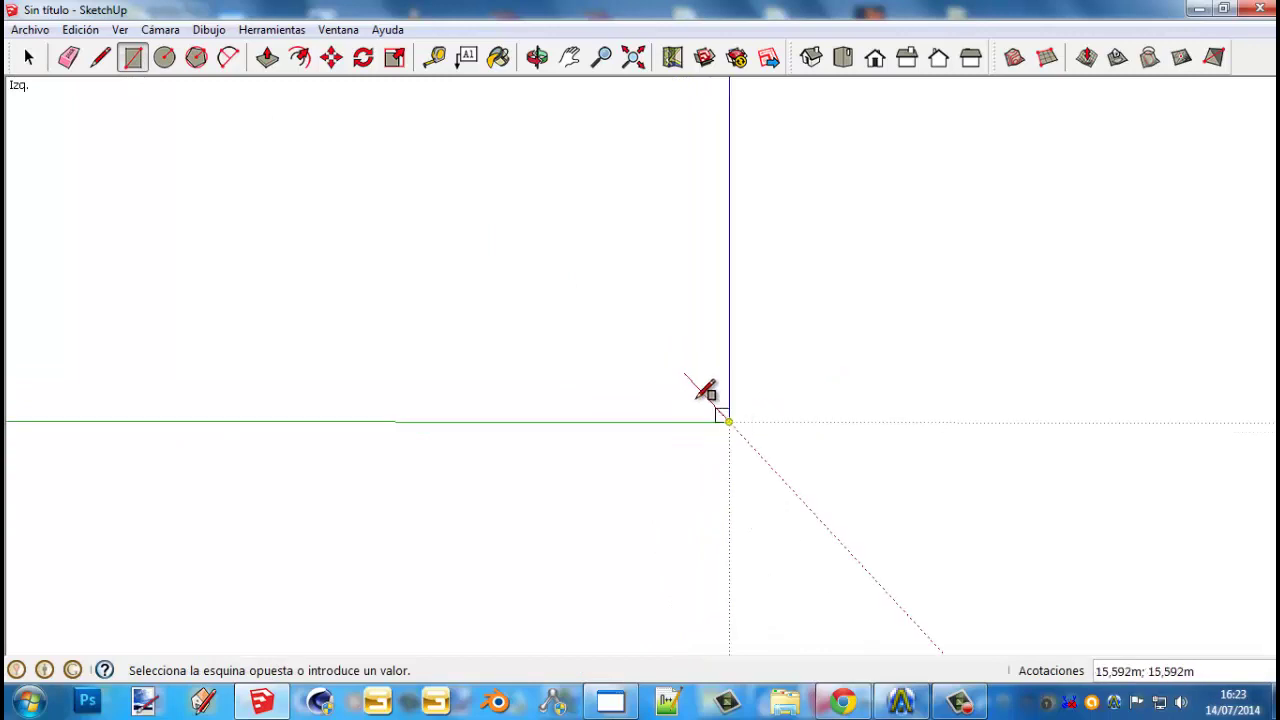
pyautogui.click(391, 201)
pyautogui.press('o')
pyautogui.moveTo(314, 217); pyautogui.dragTo(614, 314)
pyautogui.press('r')
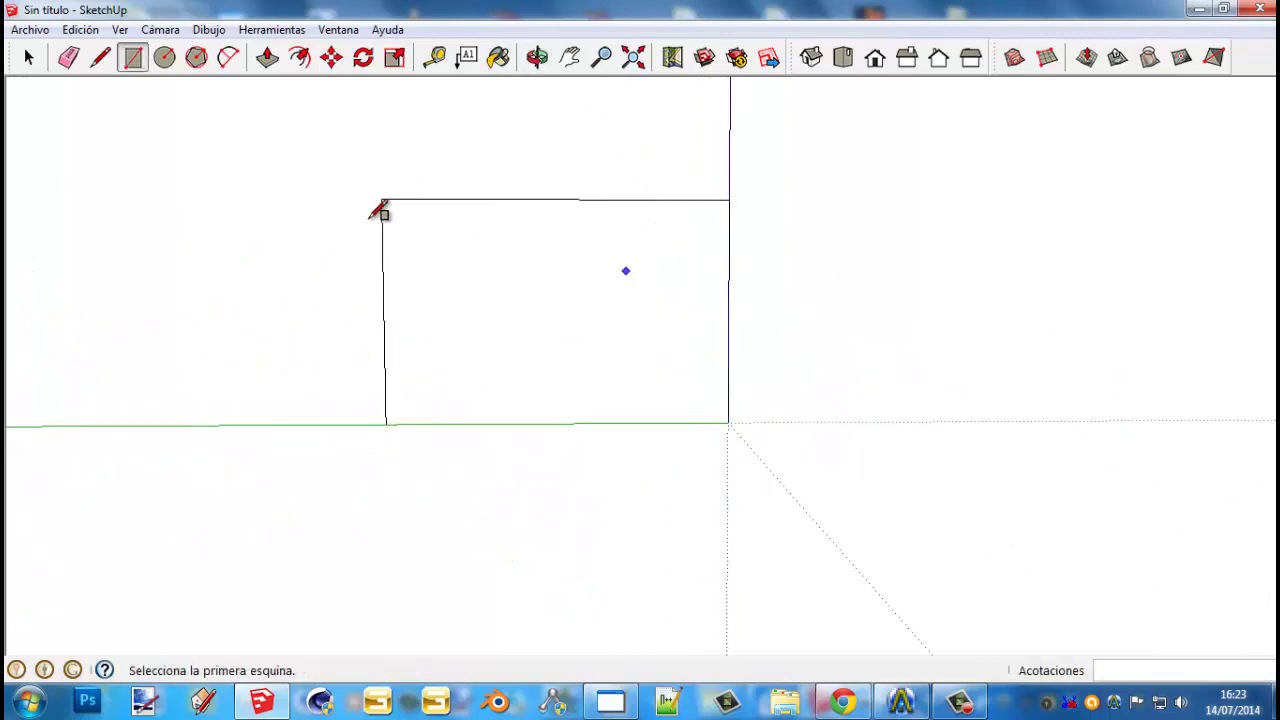
pyautogui.click(28, 57)
pyautogui.scroll(2, 377, 283)
pyautogui.click(422, 227)
pyautogui.moveTo(272, 126); pyautogui.dragTo(1017, 629)
pyautogui.click(896, 358)
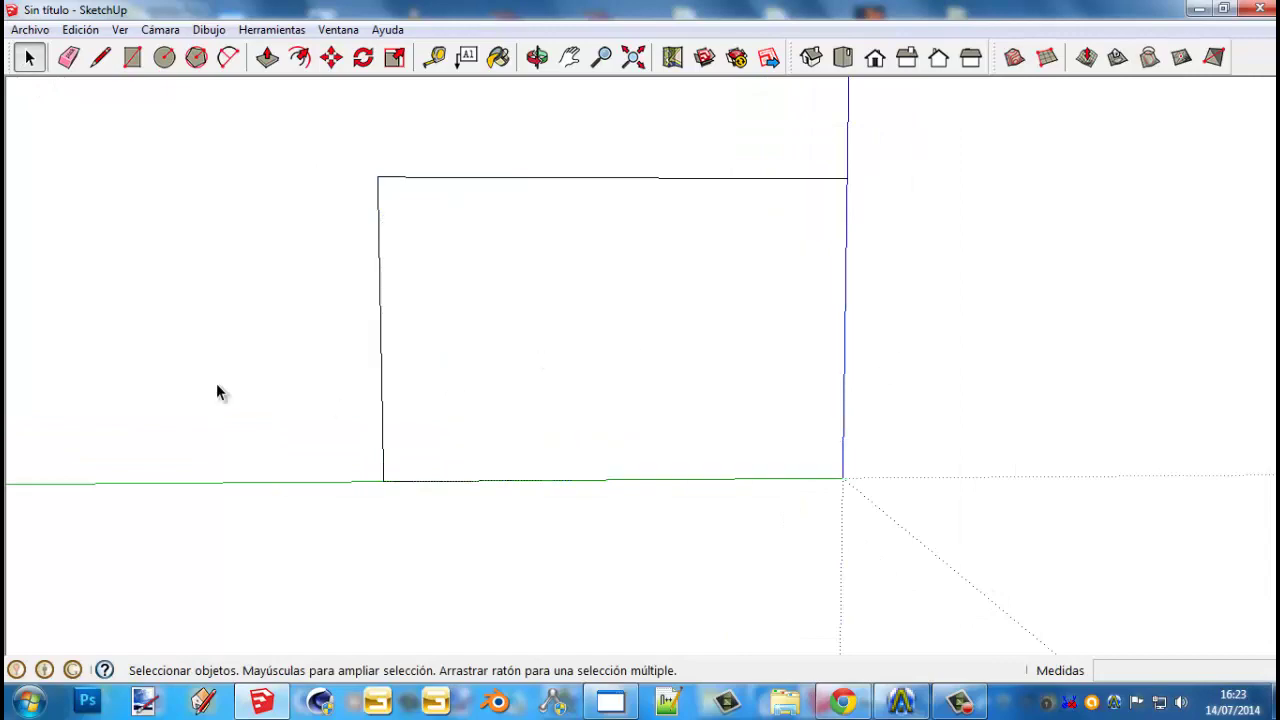
pyautogui.moveTo(217, 391); pyautogui.dragTo(543, 391)
pyautogui.moveTo(808, 332); pyautogui.dragTo(587, 314)
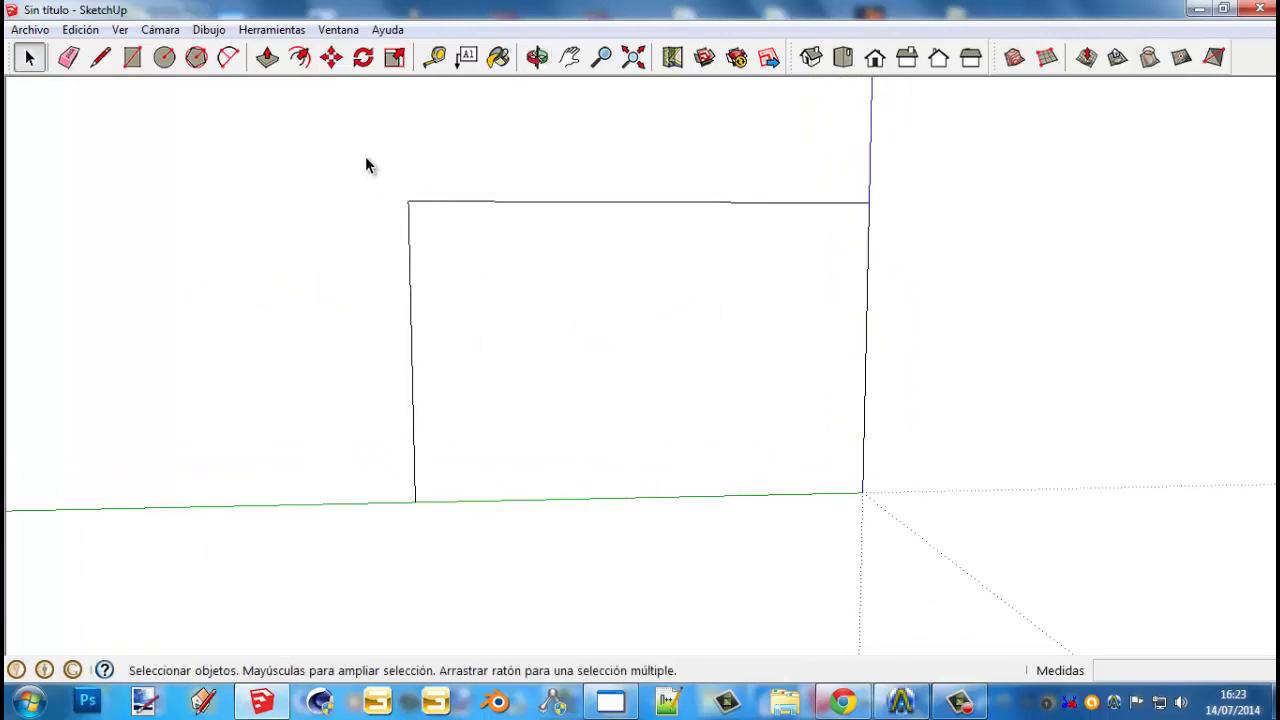
pyautogui.moveTo(316, 150); pyautogui.dragTo(886, 463)
pyautogui.click(643, 307)
pyautogui.moveTo(326, 174); pyautogui.dragTo(948, 538)
pyautogui.click(239, 152)
# Convert the rectangle's white front face to a unique texture of 1024 by 667 pixels
pyautogui.click(541, 296)
pyautogui.rightClick(541, 298)
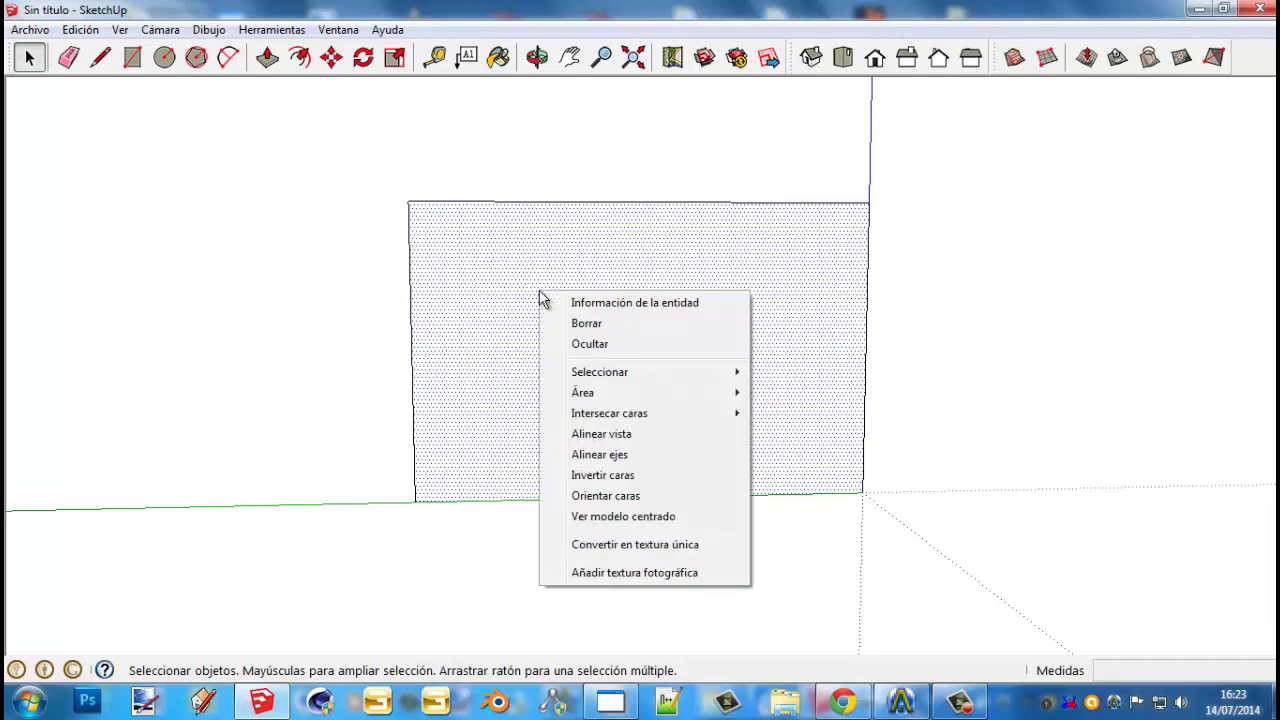
pyautogui.click(660, 545)
pyautogui.click(620, 406)
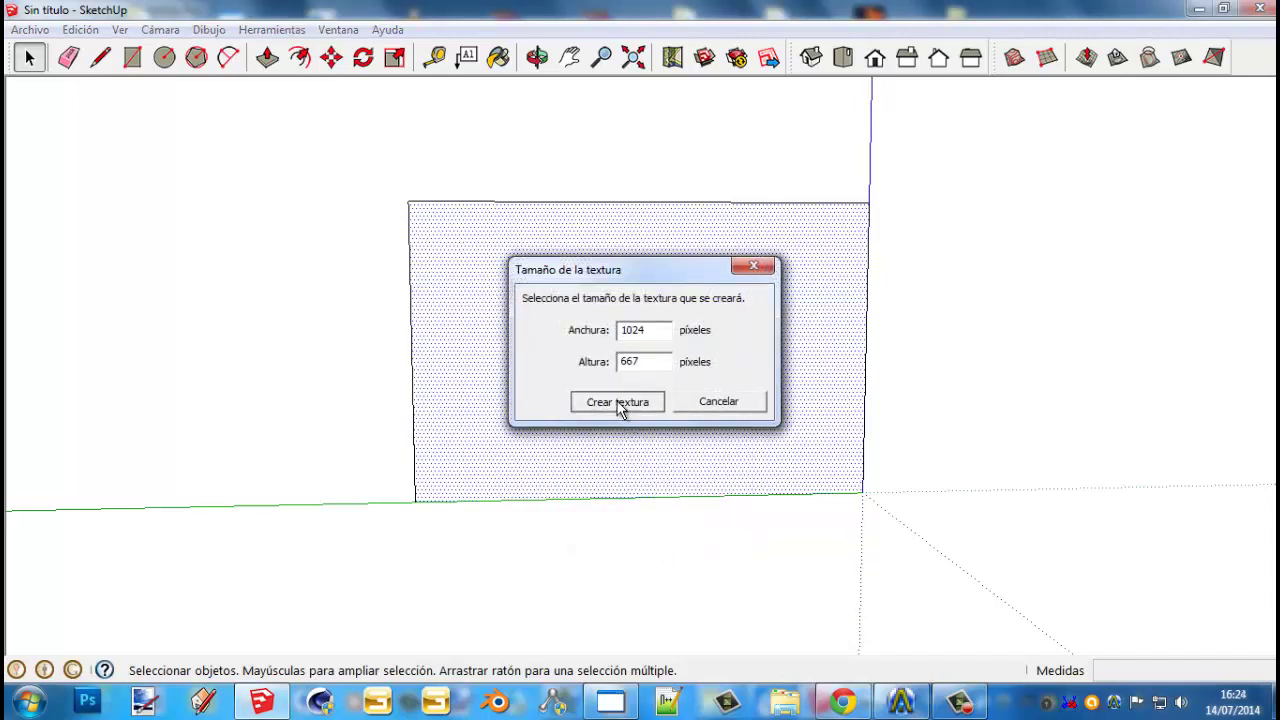
# Convert the rectangle's blue back face to a unique texture of 1024 by 667 pixels
pyautogui.press('o')
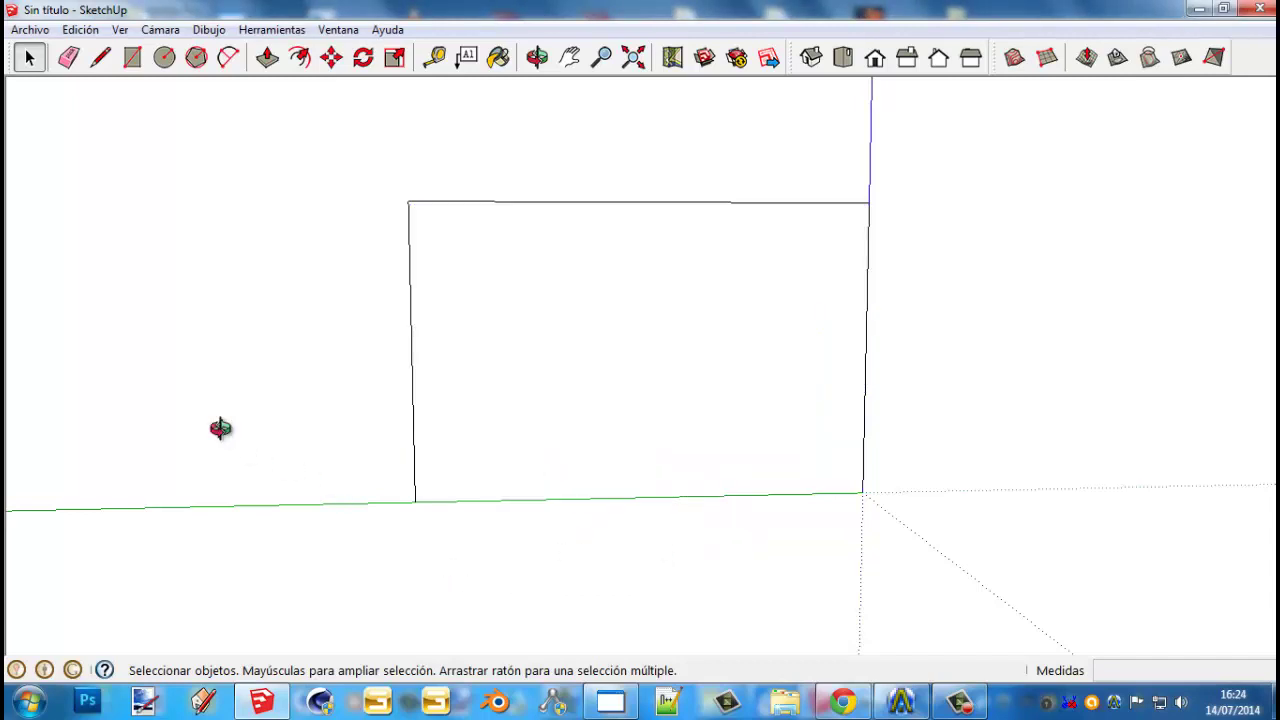
pyautogui.moveTo(220, 429); pyautogui.dragTo(703, 379)
pyautogui.press('space')
pyautogui.click(668, 335)
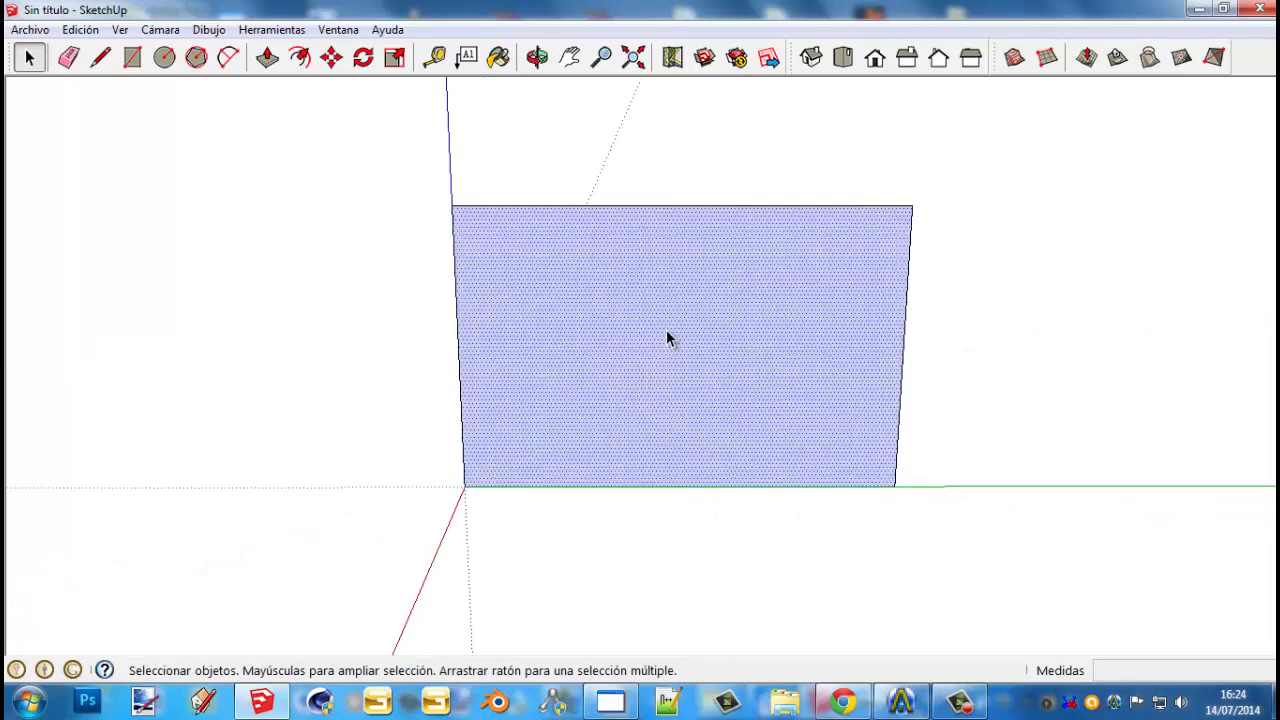
pyautogui.rightClick(650, 307)
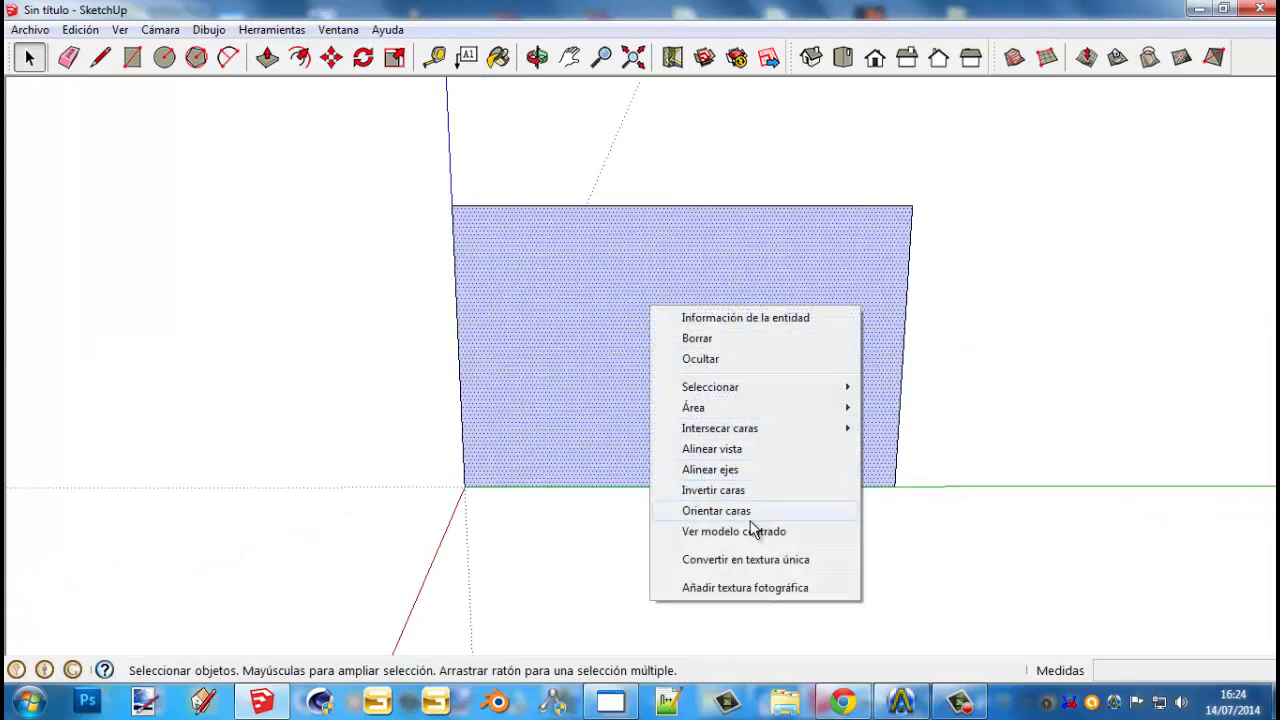
pyautogui.click(772, 560)
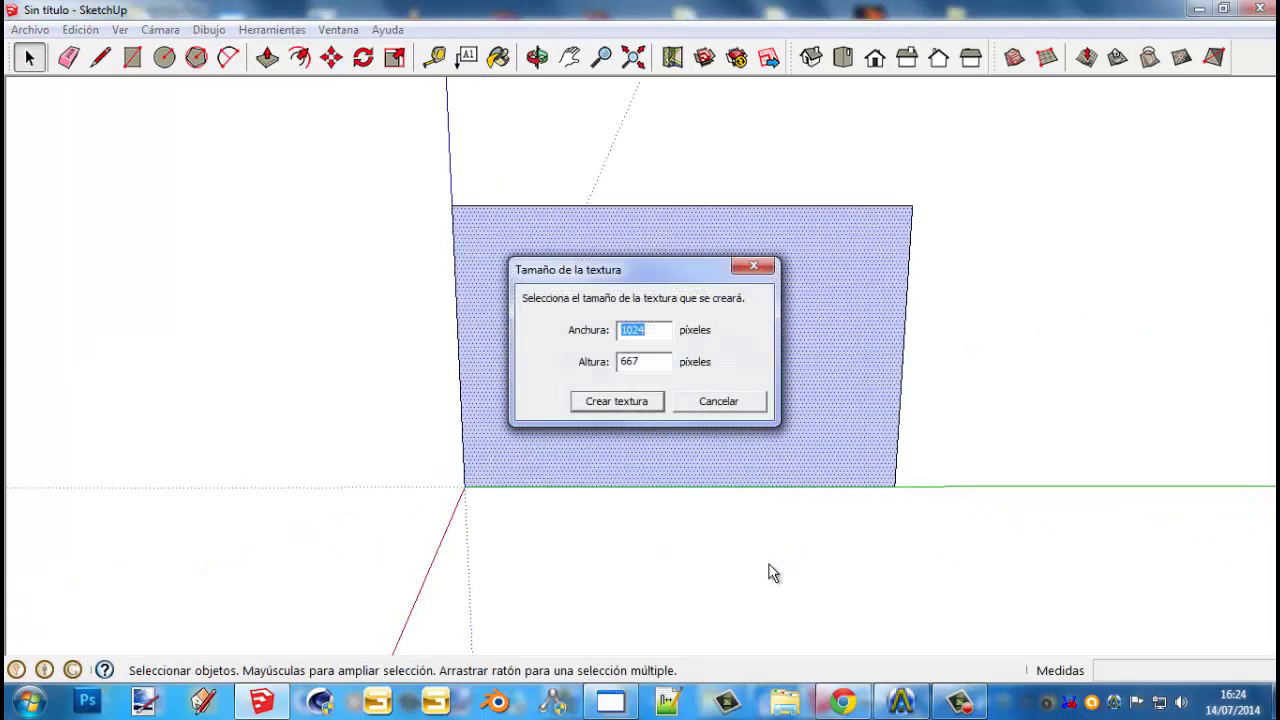
pyautogui.click(617, 401)
# Start a 3D model export of the rectangle and browse to Mis documentos for the destination
pyautogui.moveTo(916, 418); pyautogui.dragTo(911, 450)
pyautogui.click(855, 337)
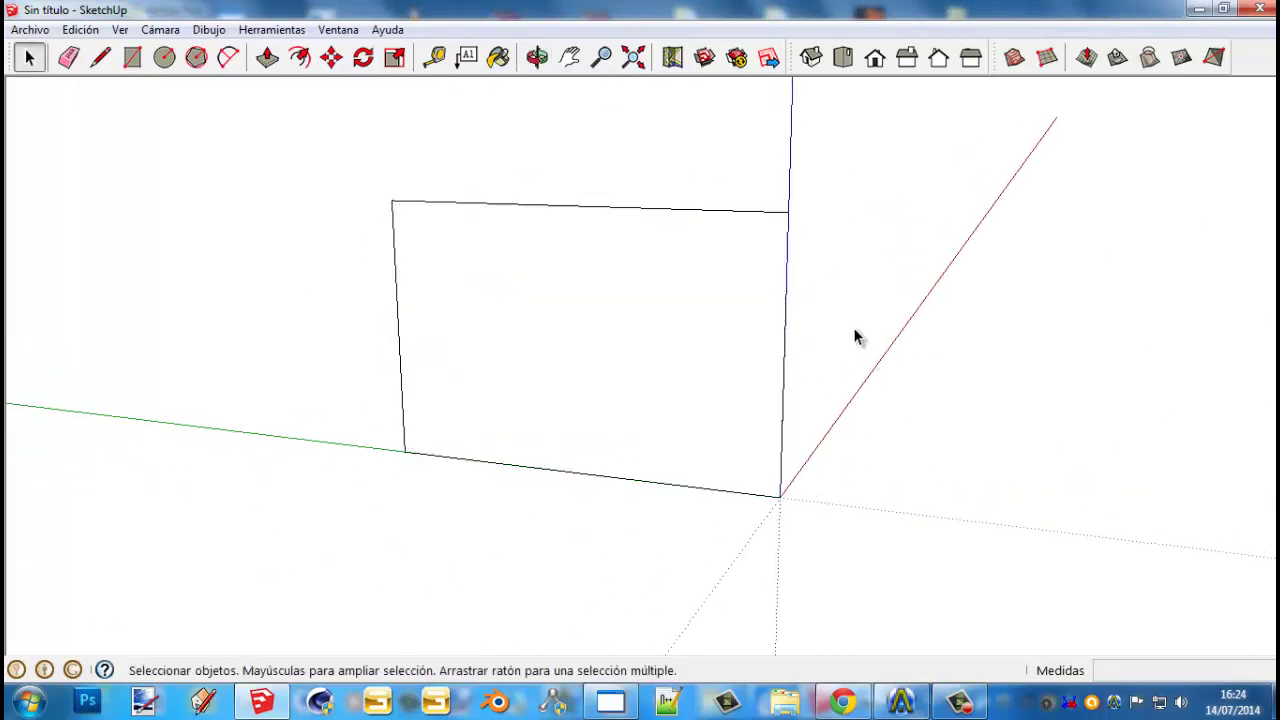
pyautogui.scroll(-1, 855, 337)
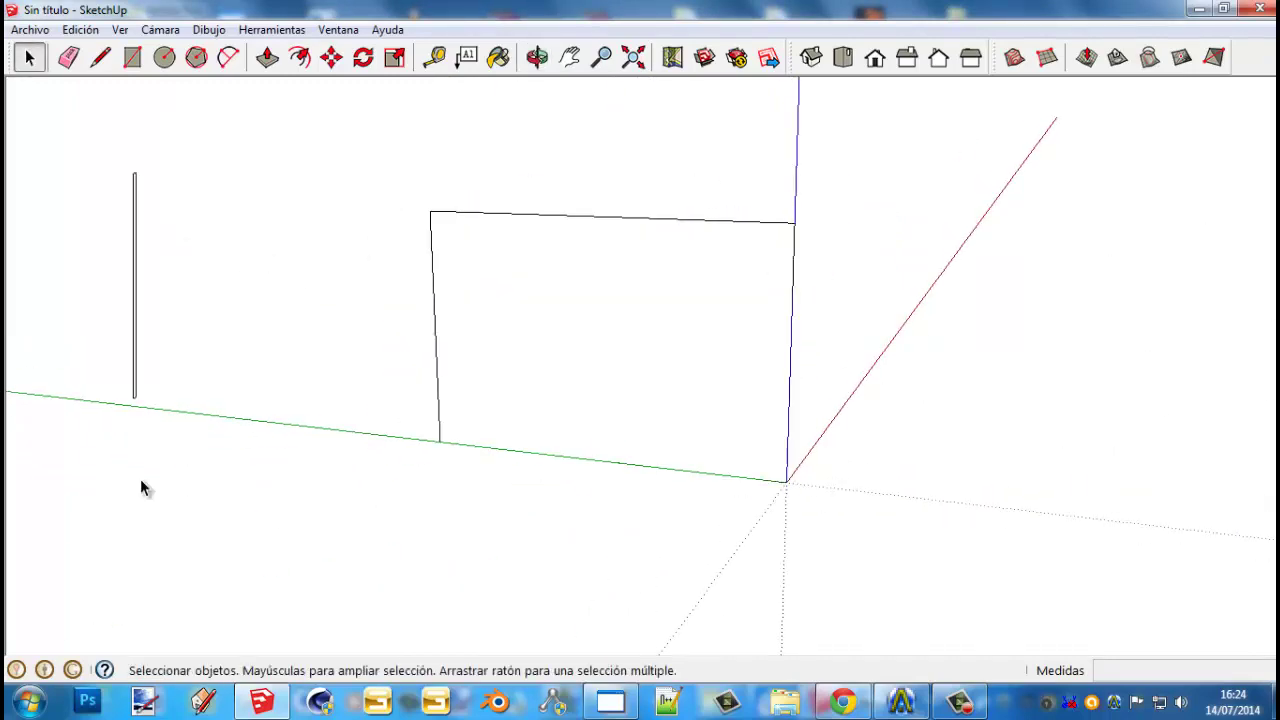
pyautogui.click(23, 33)
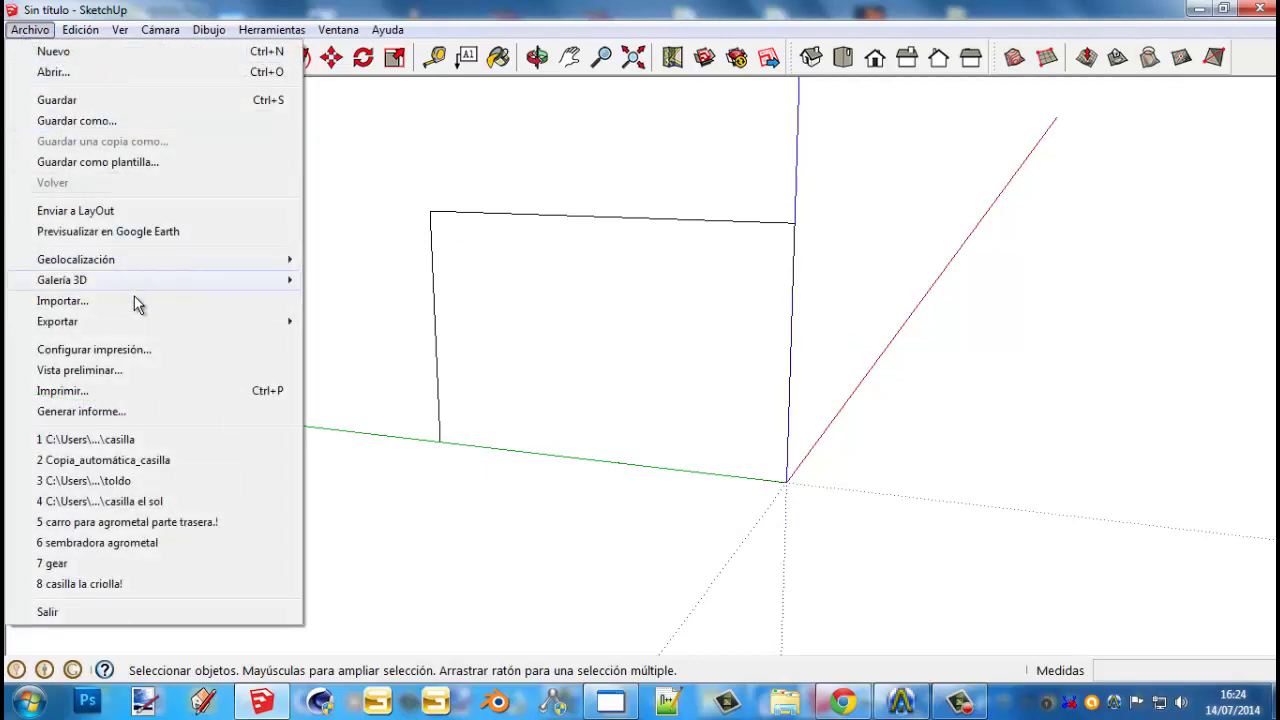
pyautogui.moveTo(137, 322)
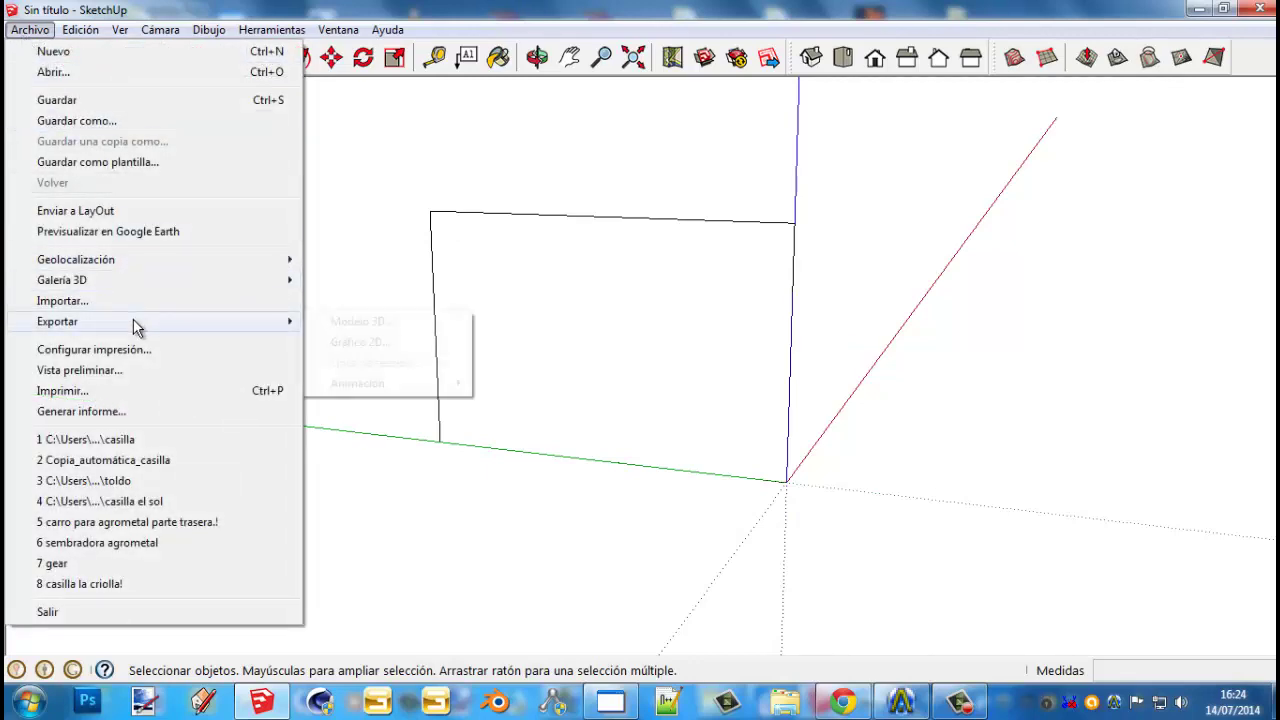
pyautogui.click(333, 327)
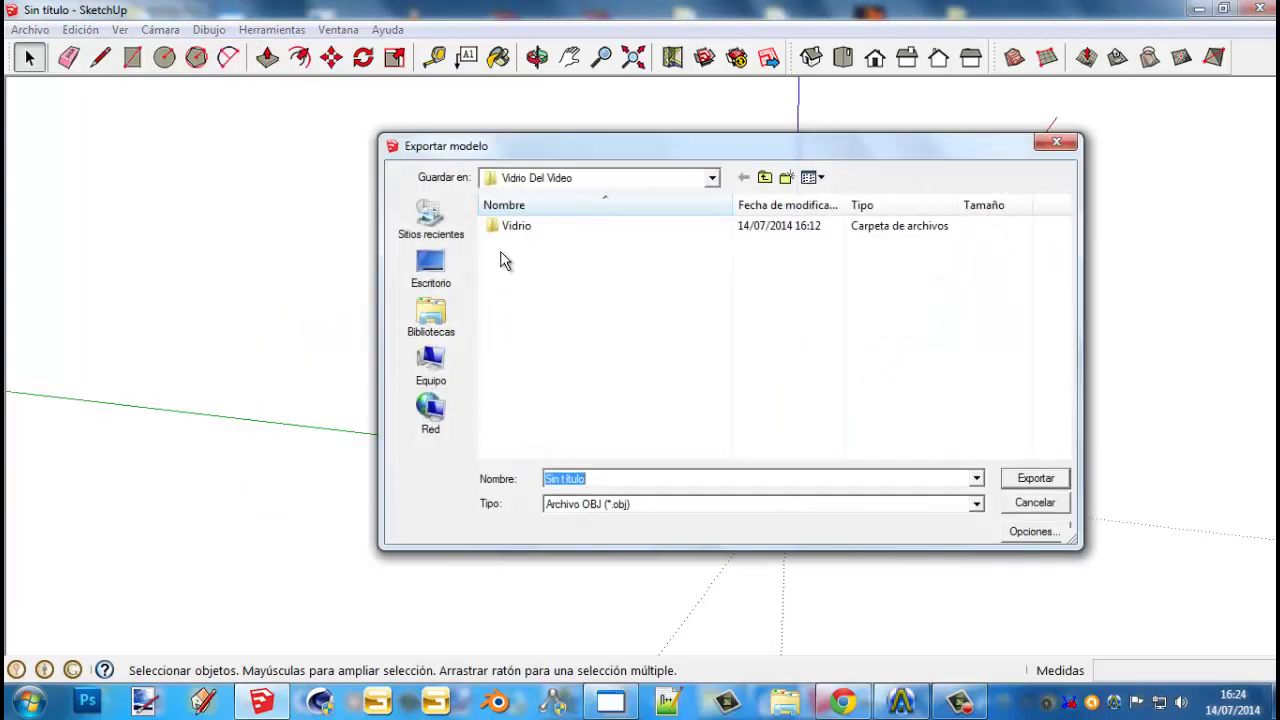
pyautogui.click(540, 180)
pyautogui.click(546, 275)
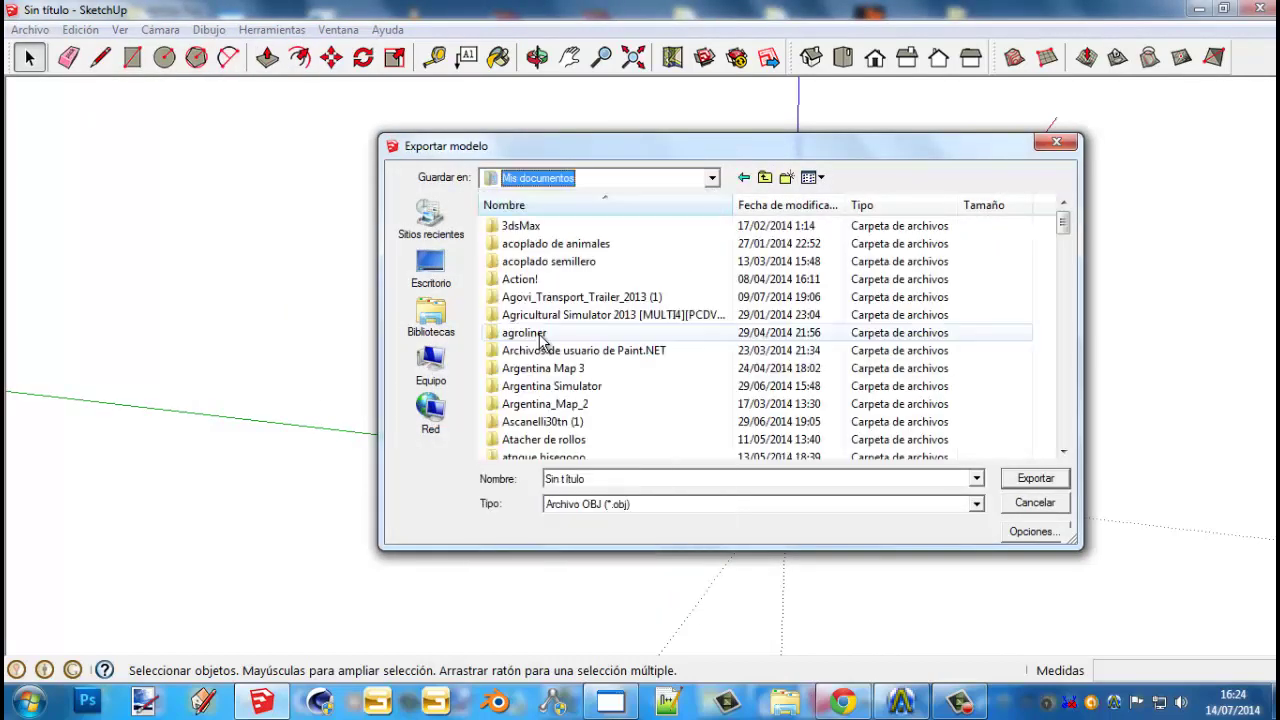
pyautogui.scroll(-5, 645, 355)
pyautogui.scroll(-8, 648, 354)
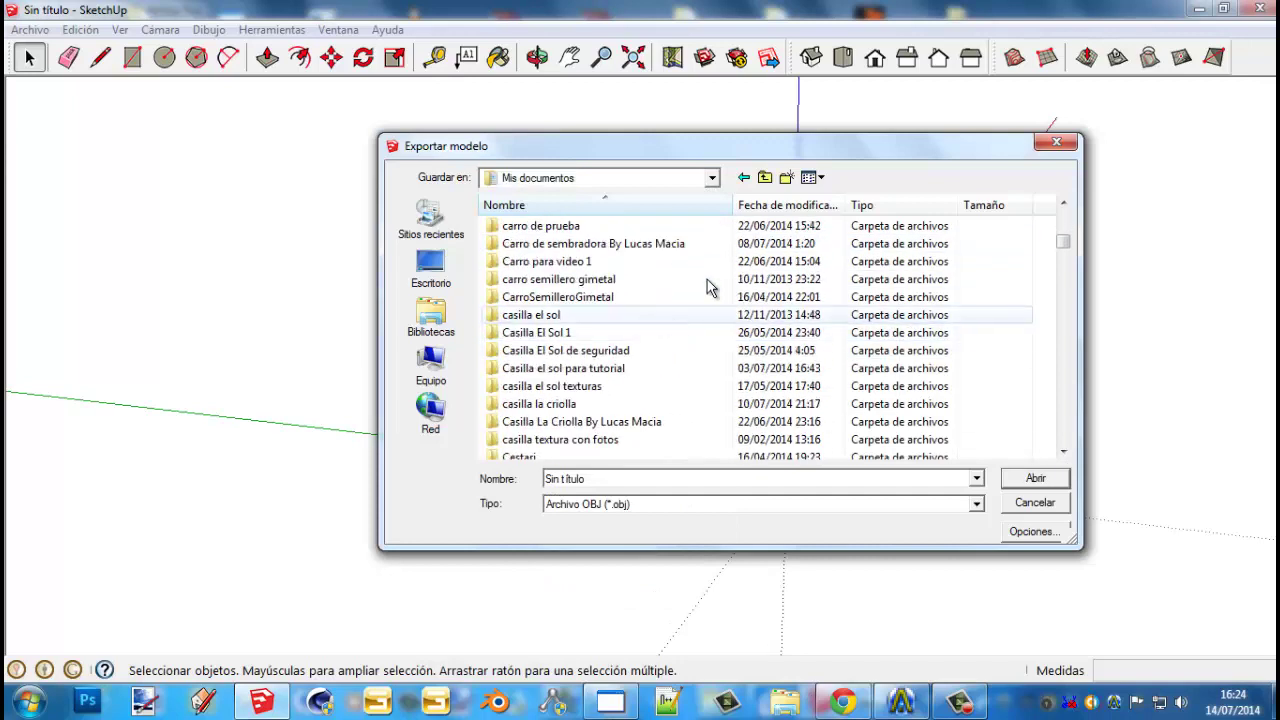
# Create a folder named Calcos in Mis documentos and open it as the export destination
pyautogui.click(788, 178)
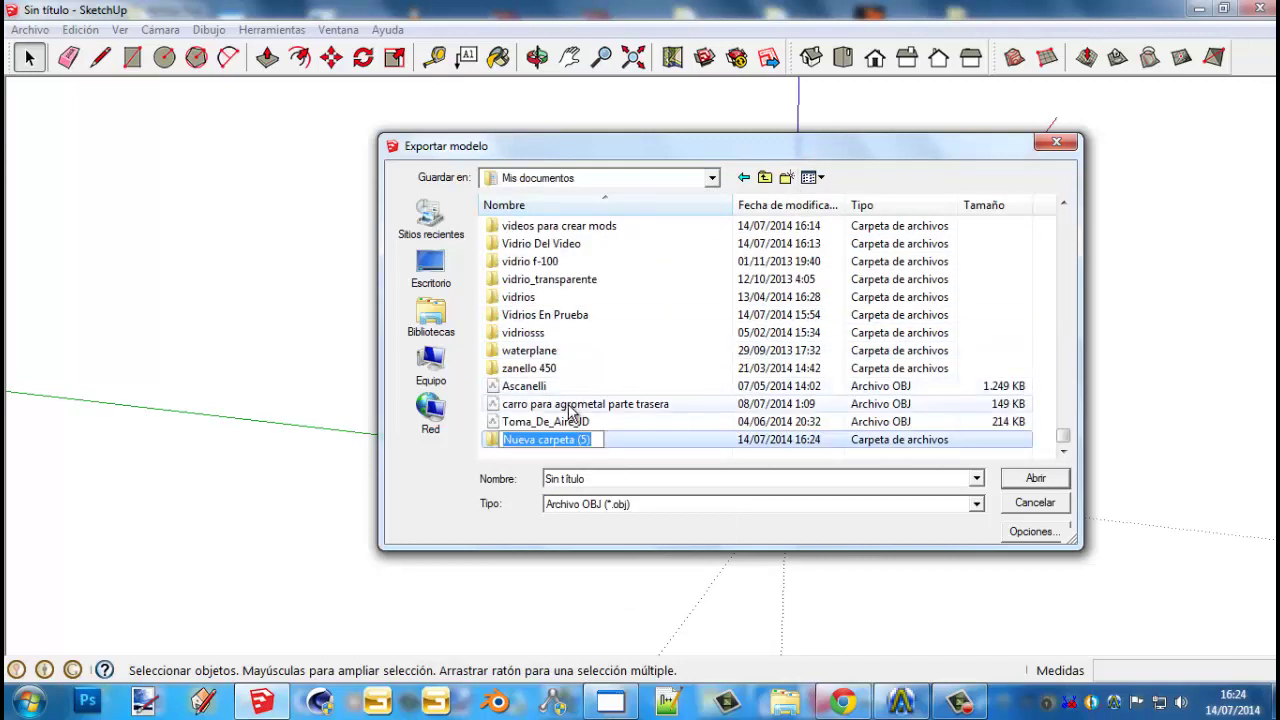
pyautogui.press('BackSpace')
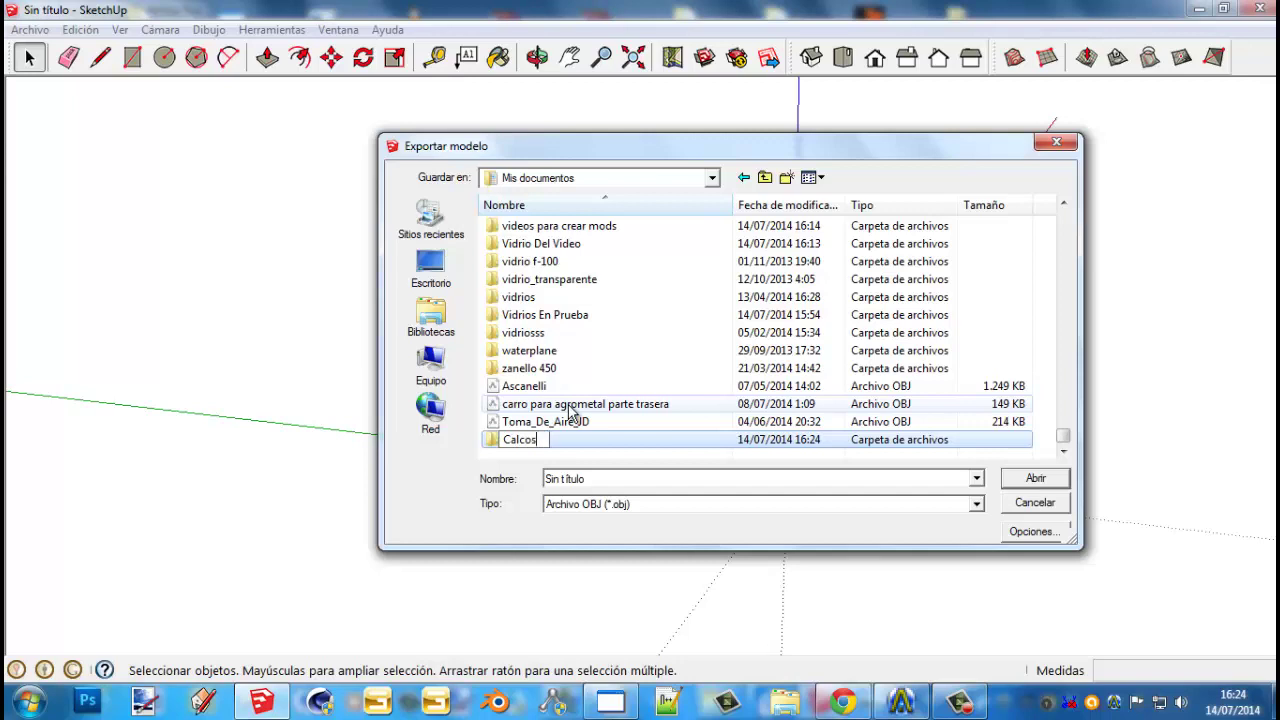
pyautogui.press('Return')
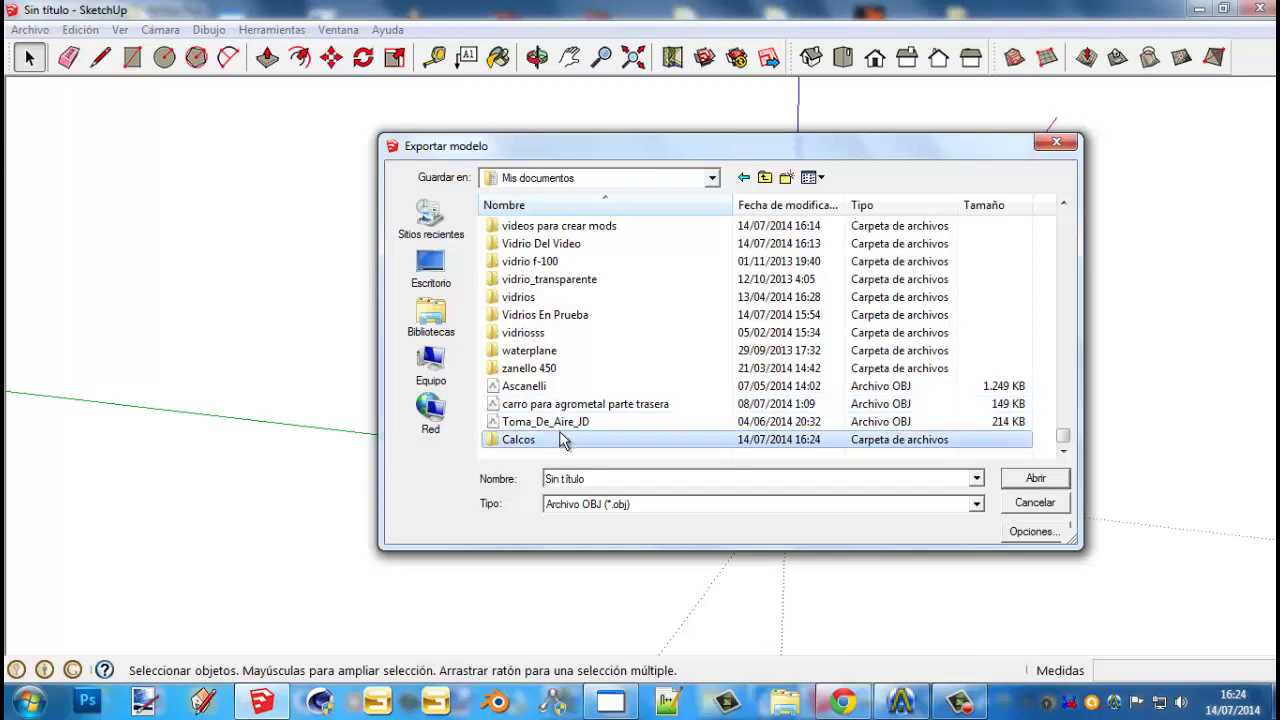
pyautogui.doubleClick(562, 440)
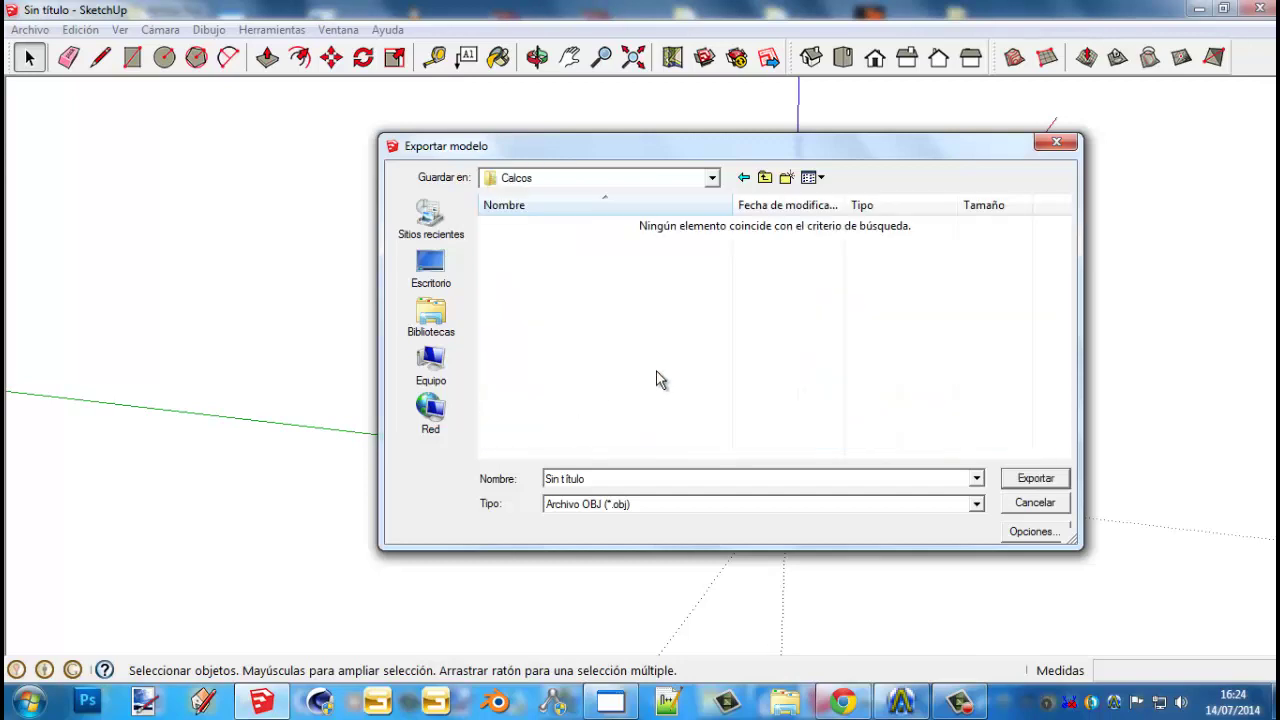
# Name the OBJ export file Calco
pyautogui.click(619, 479)
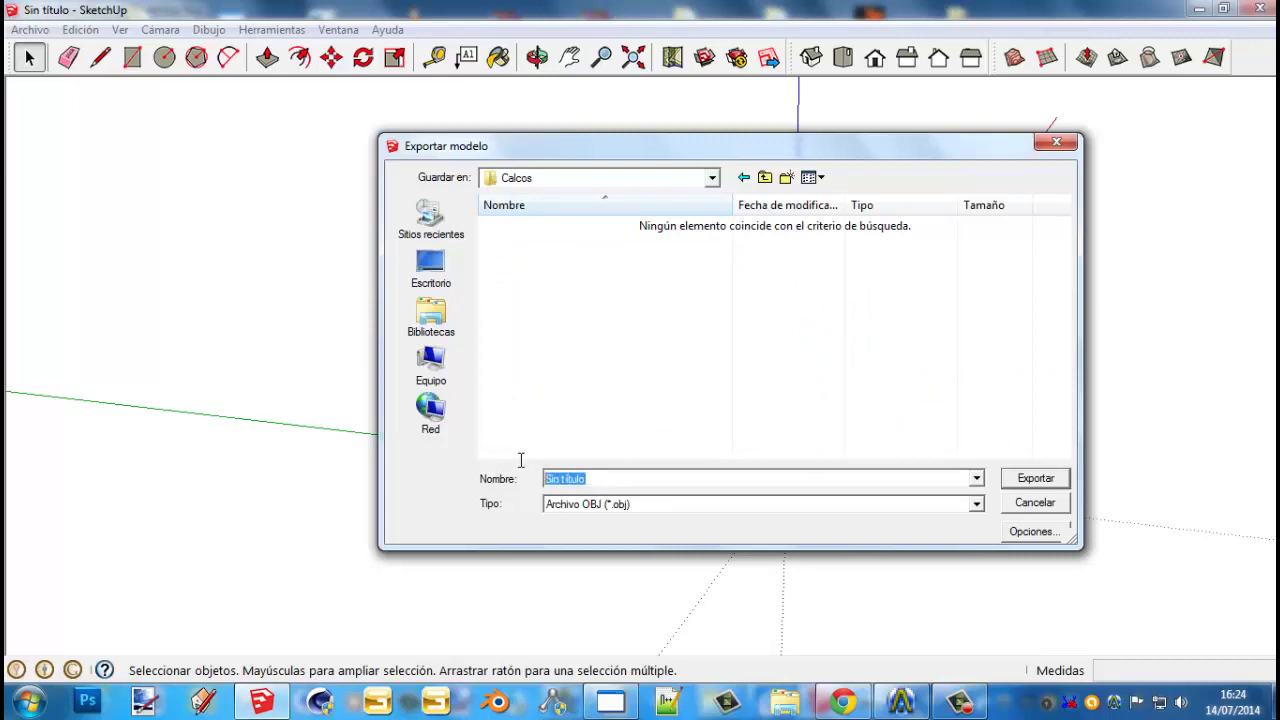
pyautogui.press('BackSpace')
pyautogui.write('CalcoUno')
pyautogui.moveTo(610, 473); pyautogui.dragTo(535, 465)
# Accept the OBJ options with two-sided faces, texture maps, swapped YZ coordinates and units in Meters, and export the model
pyautogui.click(1024, 539)
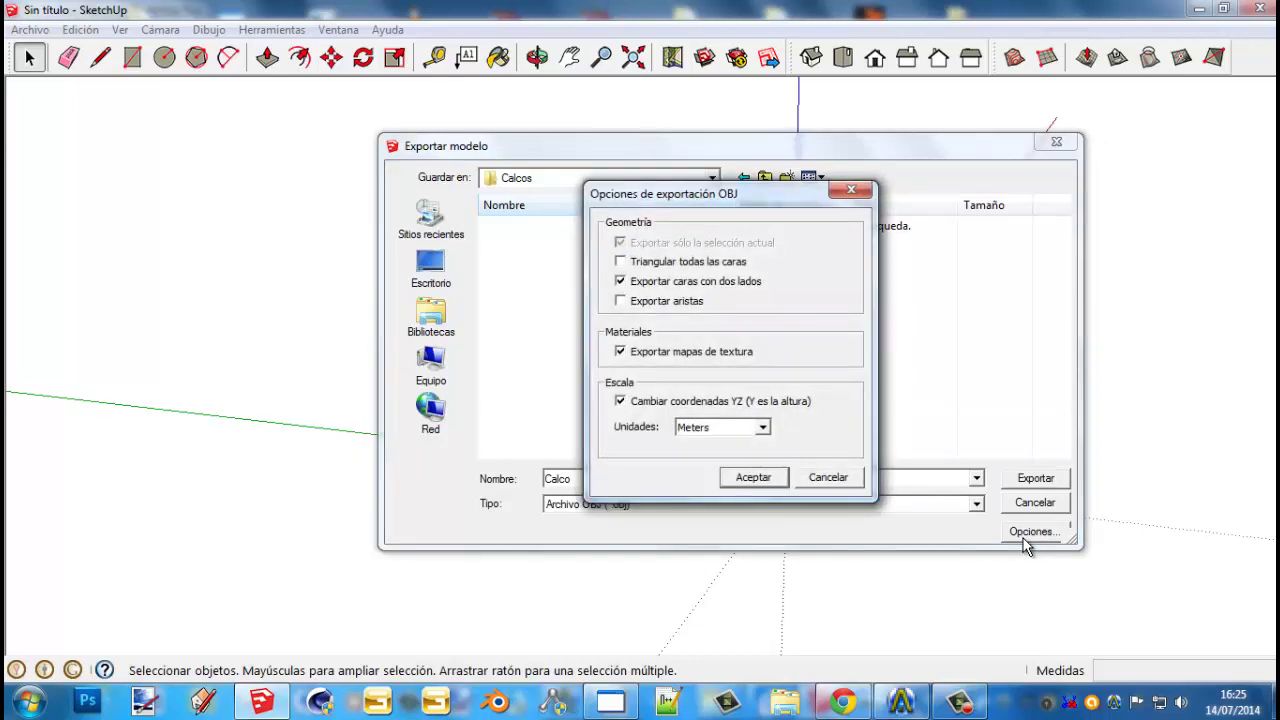
pyautogui.moveTo(772, 203); pyautogui.dragTo(770, 143)
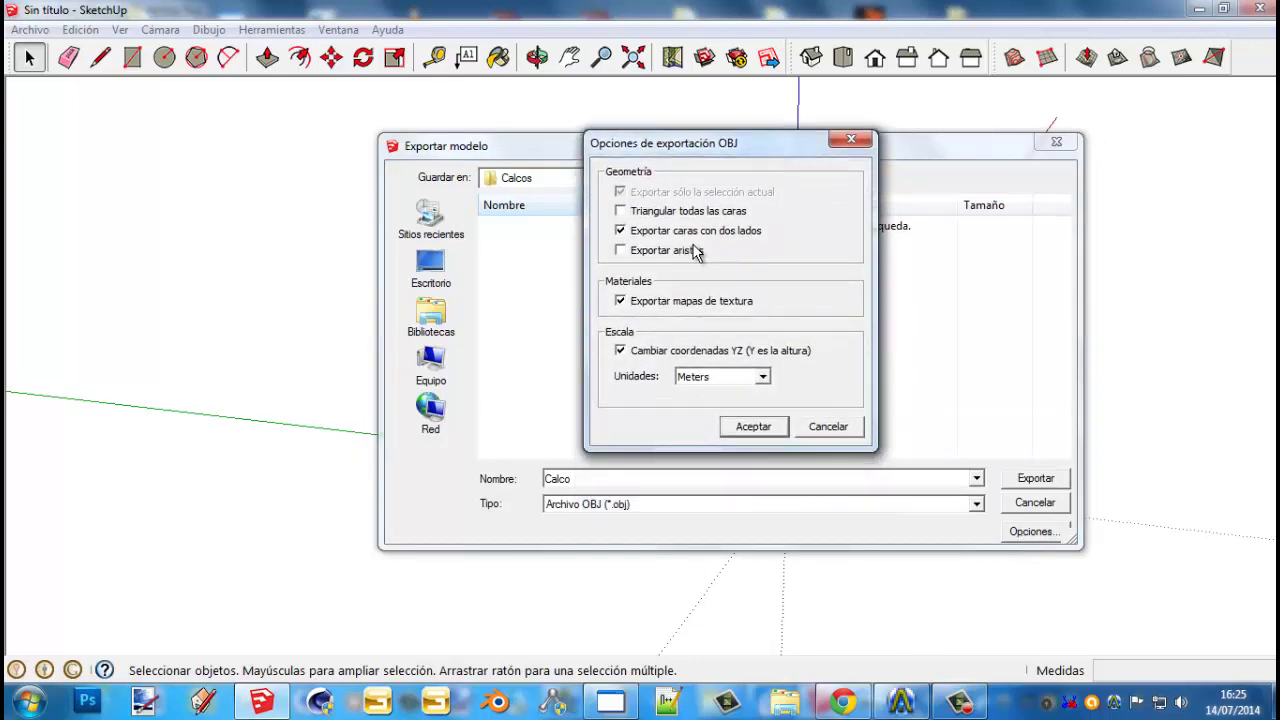
pyautogui.click(753, 427)
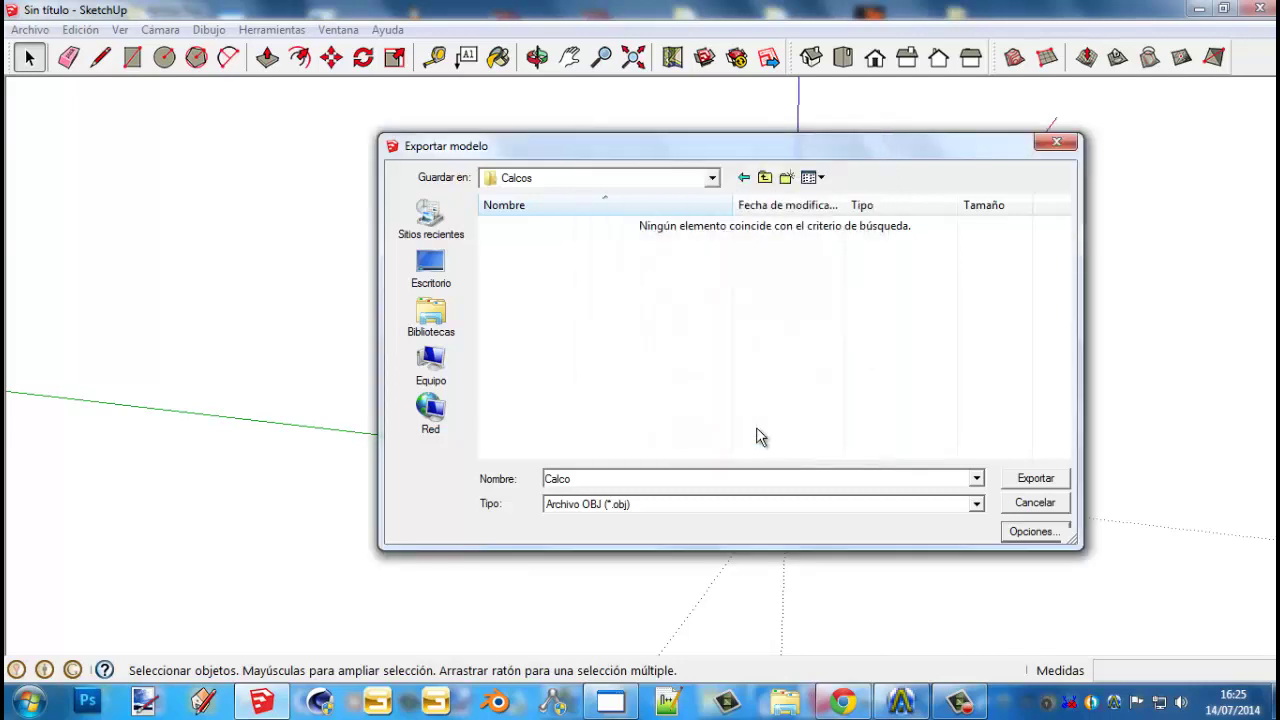
pyautogui.click(1015, 482)
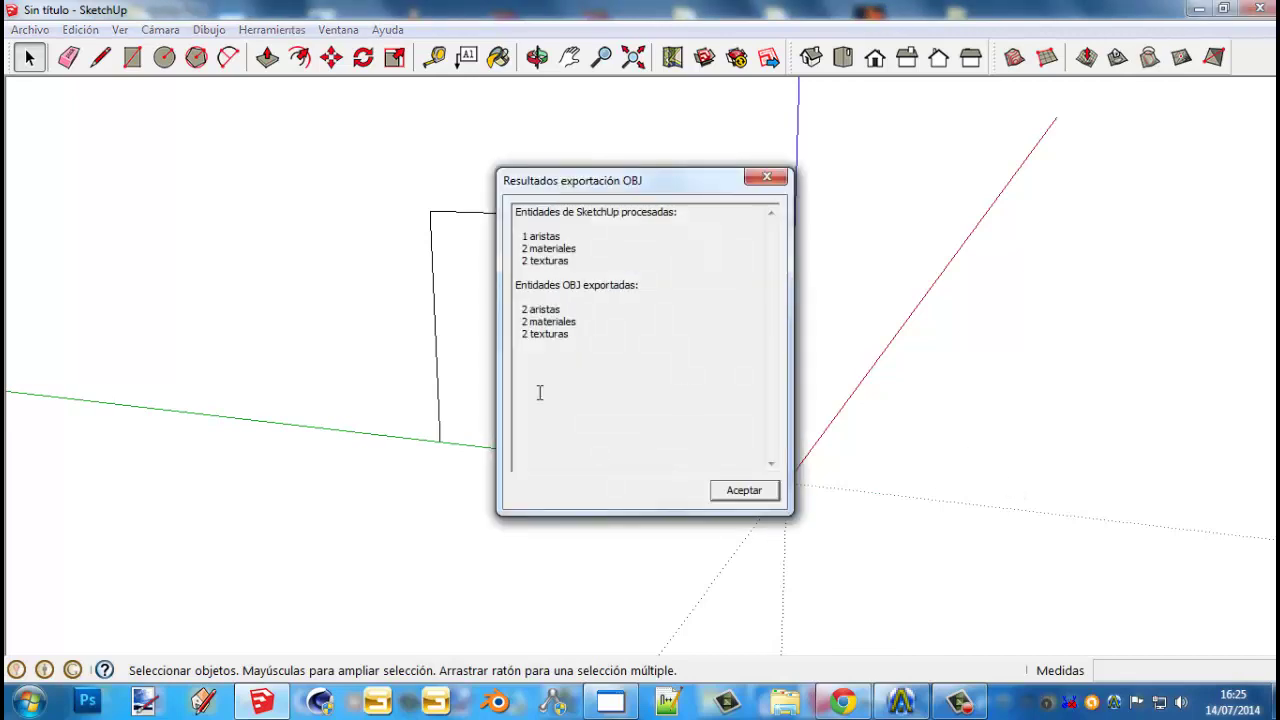
pyautogui.moveTo(681, 190); pyautogui.dragTo(633, 142)
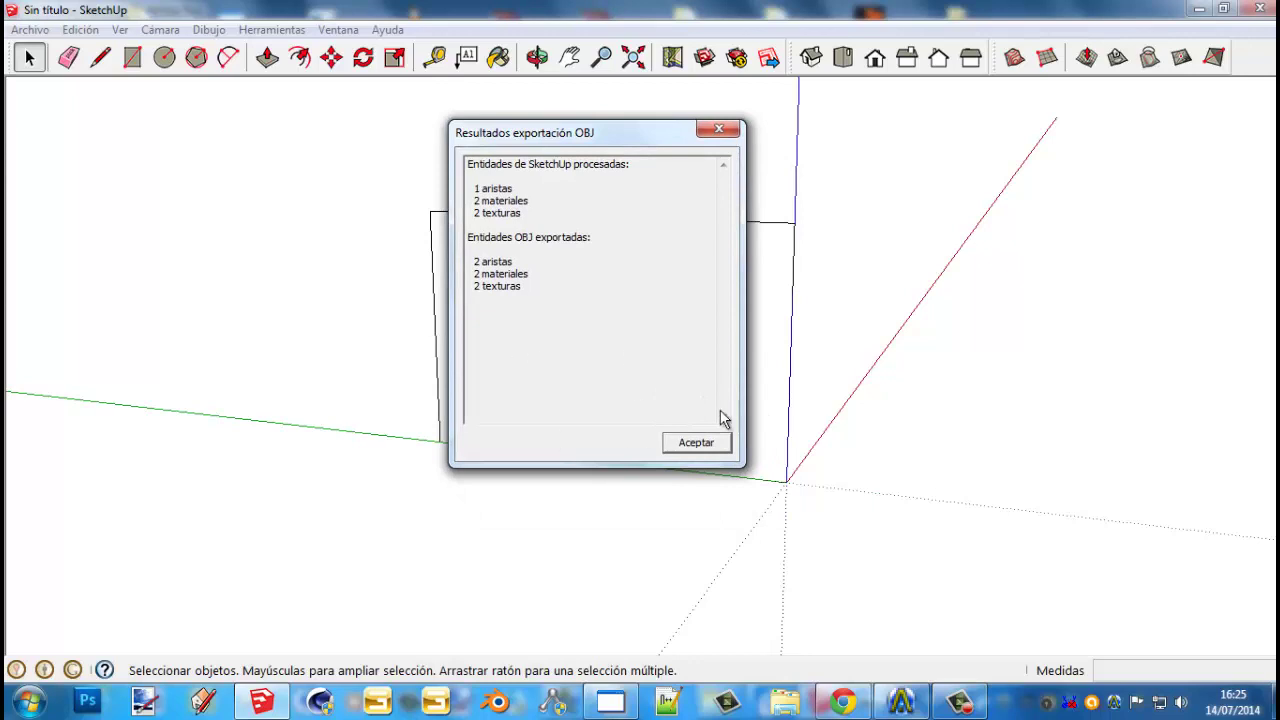
pyautogui.click(694, 443)
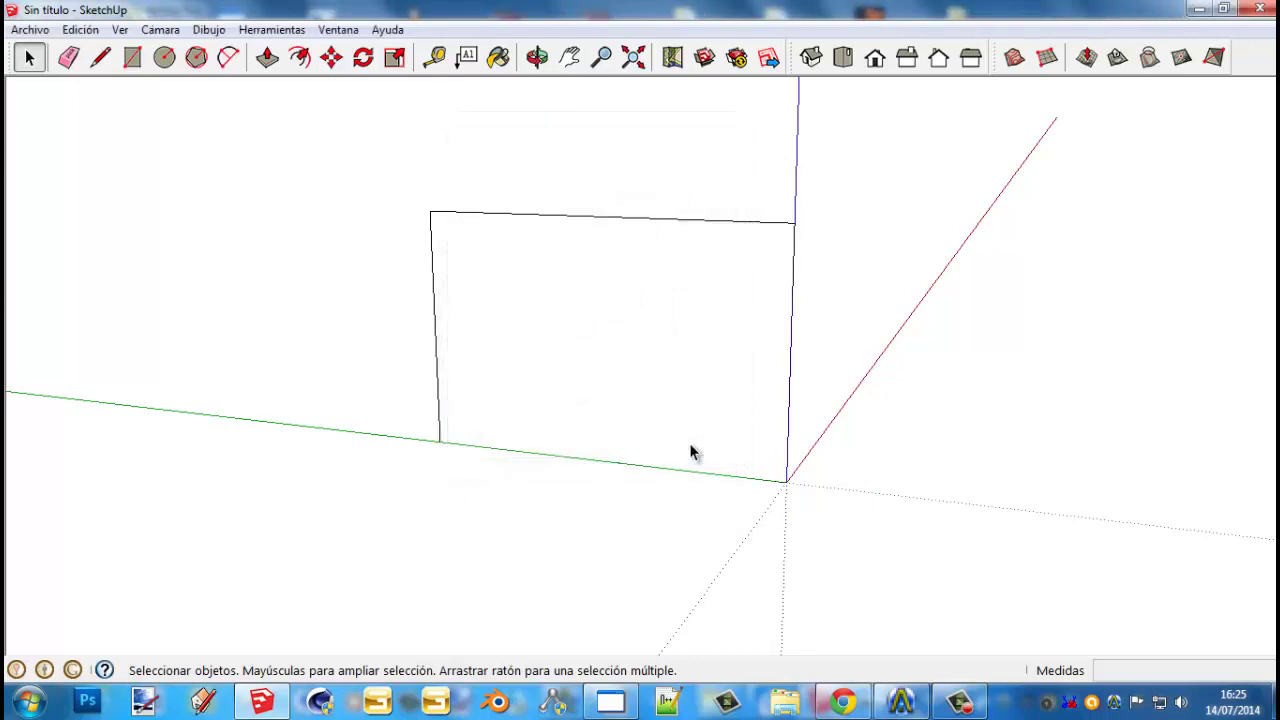
# Switch to 3ds Max and delete the Vidrio object from the scene
pyautogui.moveTo(660, 436); pyautogui.dragTo(755, 368)
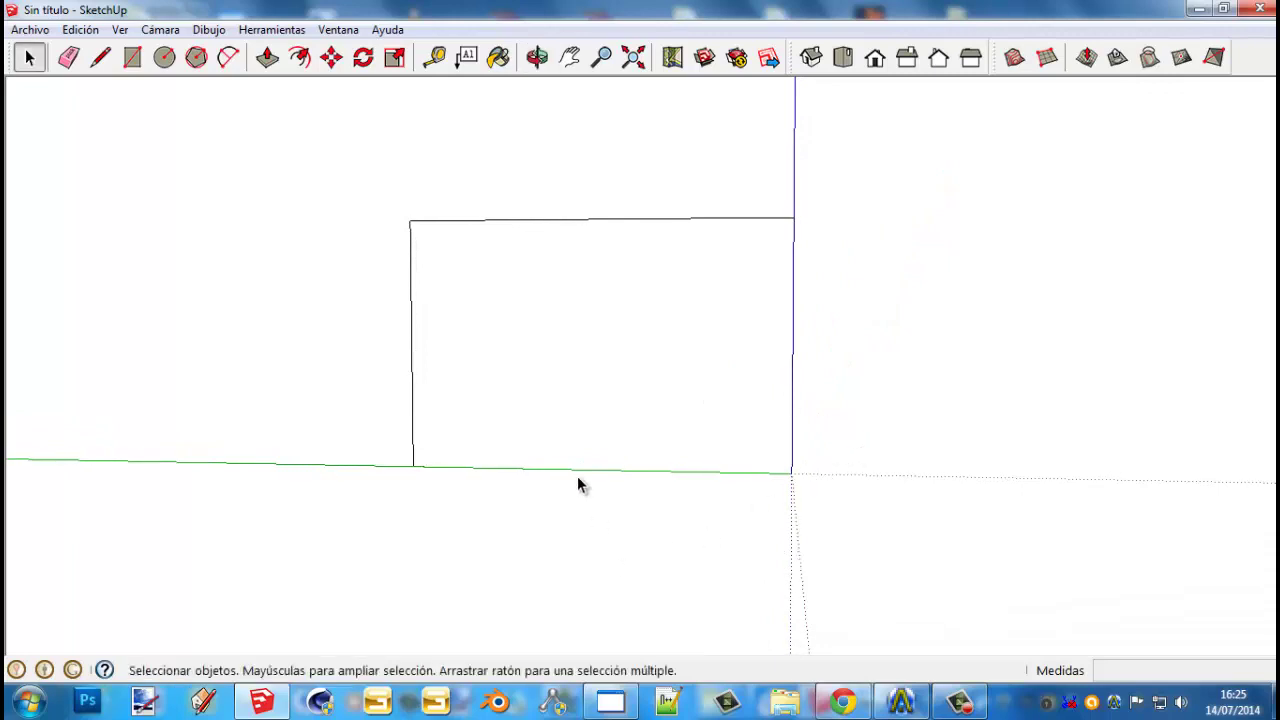
pyautogui.click(611, 701)
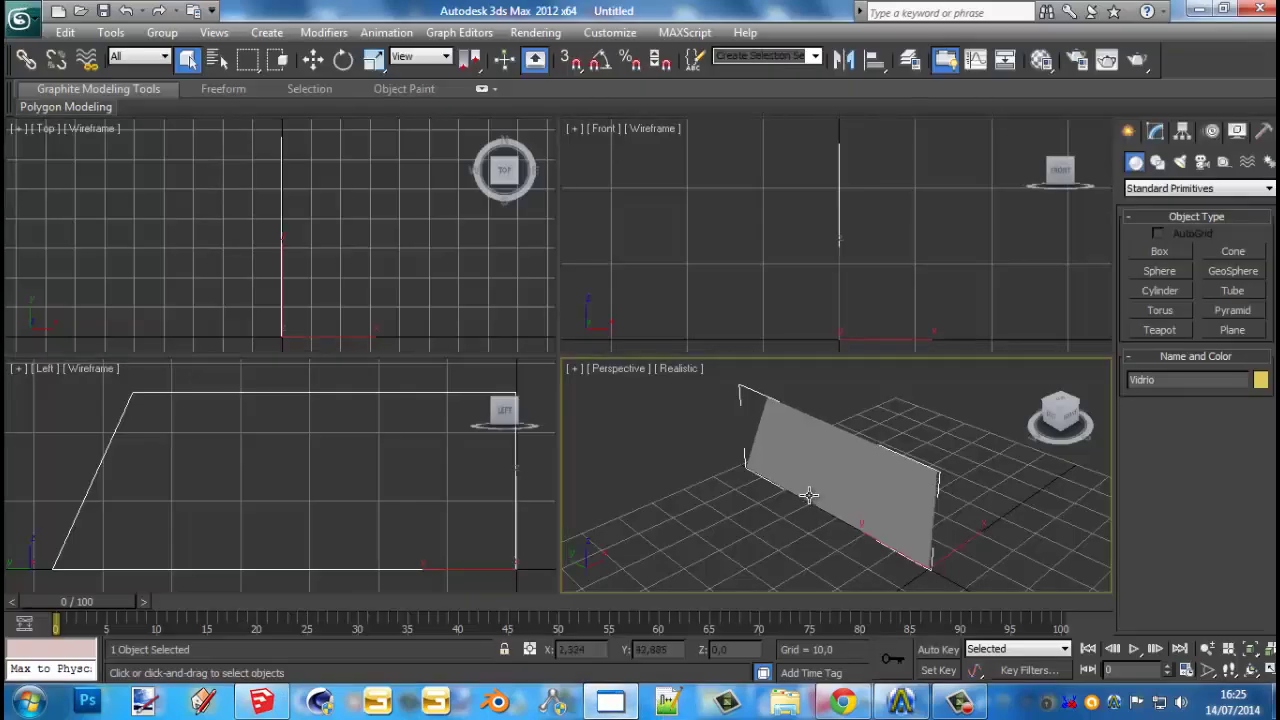
pyautogui.press('Delete')
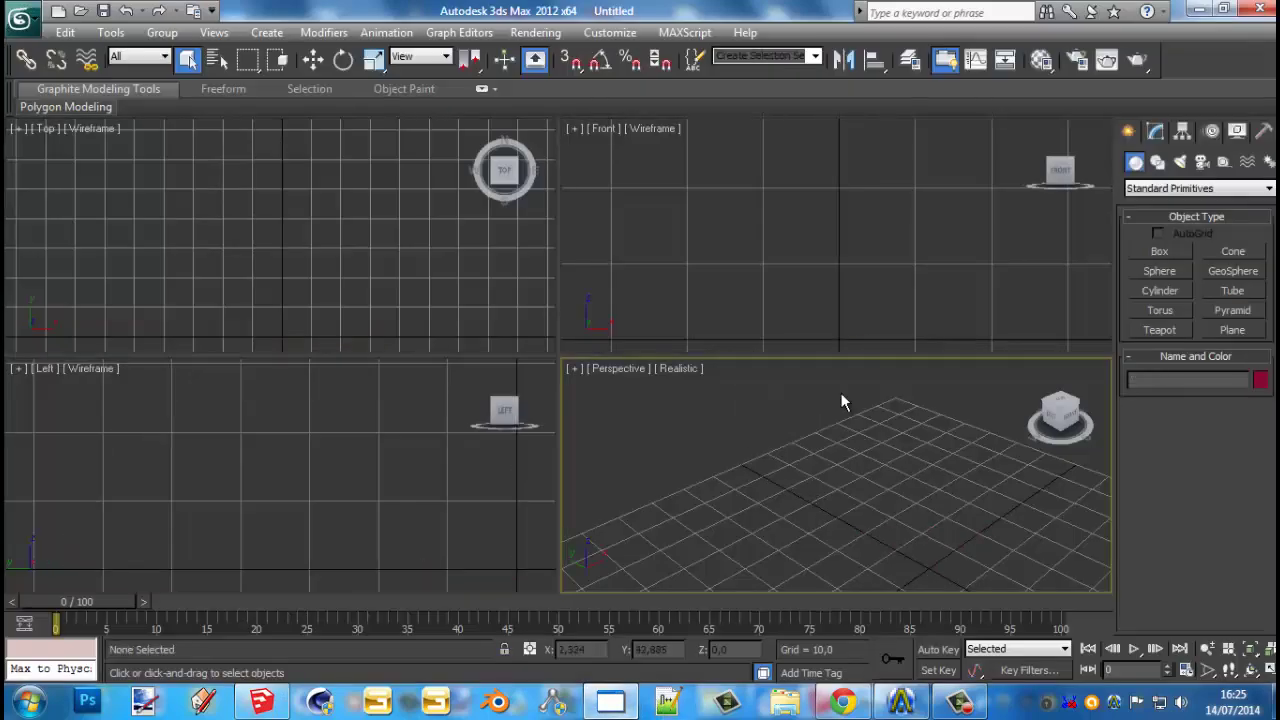
# Start importing a file into the scene and browse to the Mis documentos folder
pyautogui.click(22, 18)
pyautogui.click(64, 280)
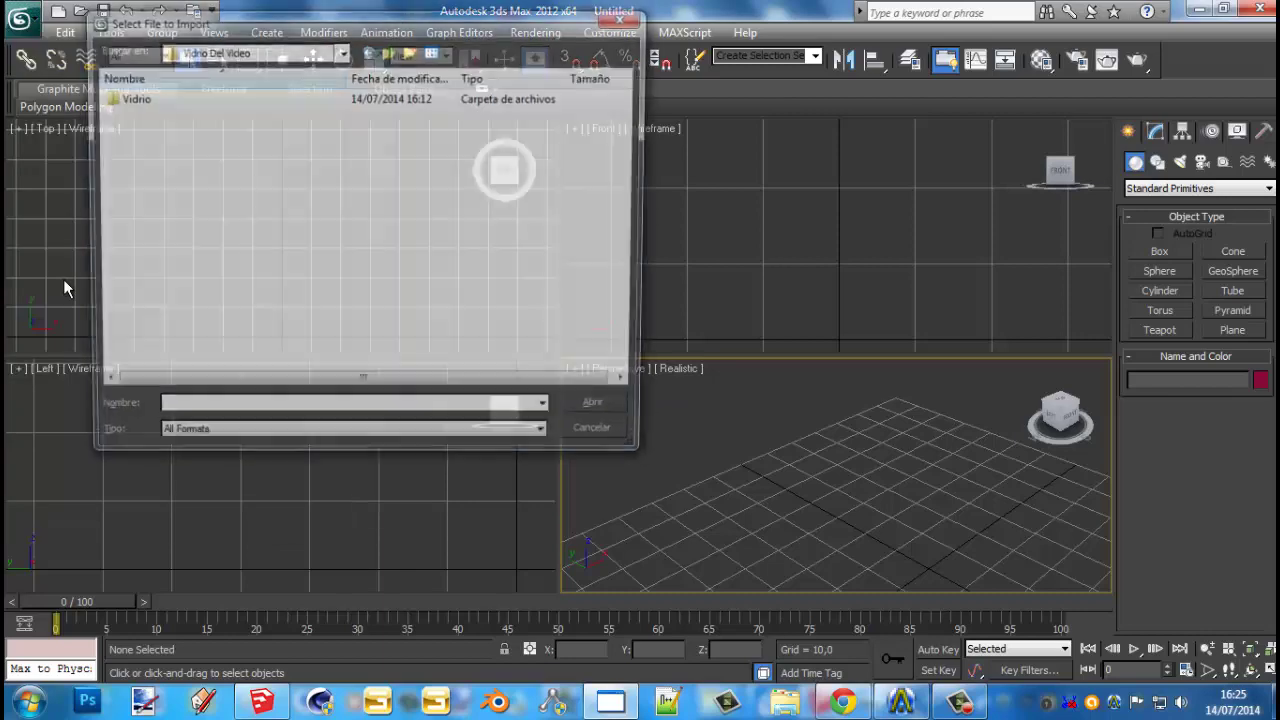
pyautogui.click(266, 55)
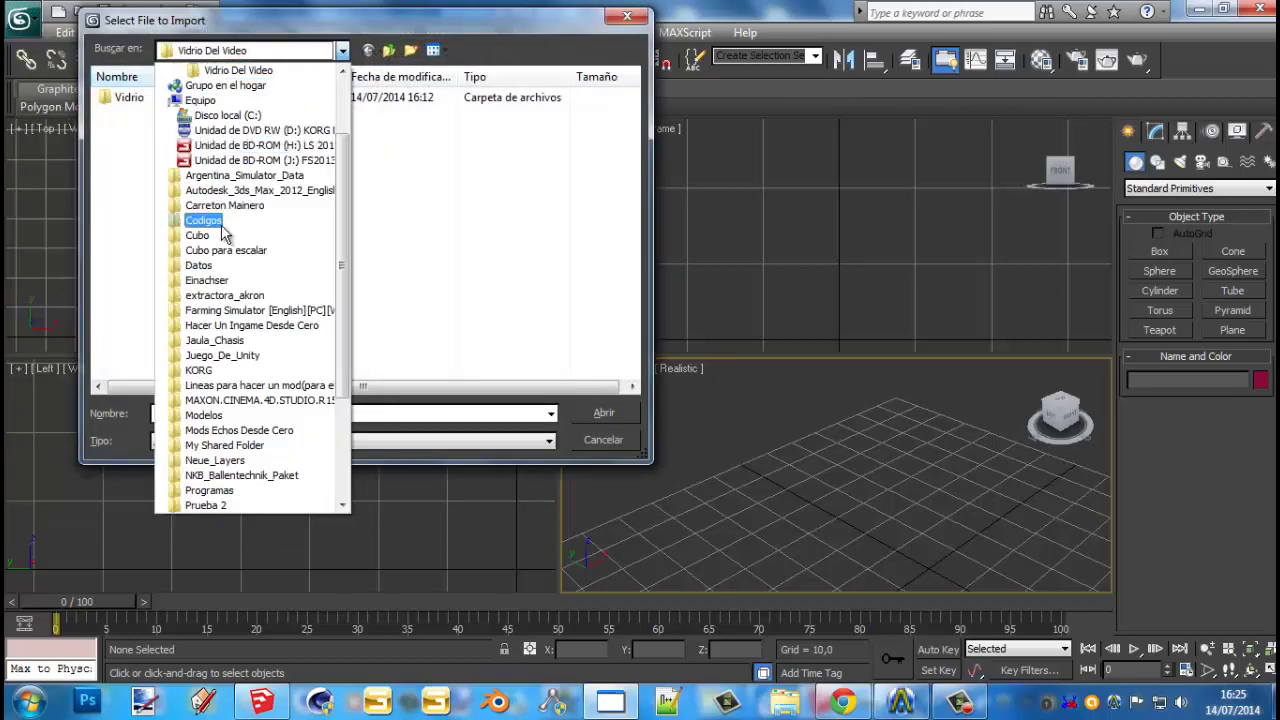
pyautogui.scroll(4, 225, 233)
pyautogui.click(228, 160)
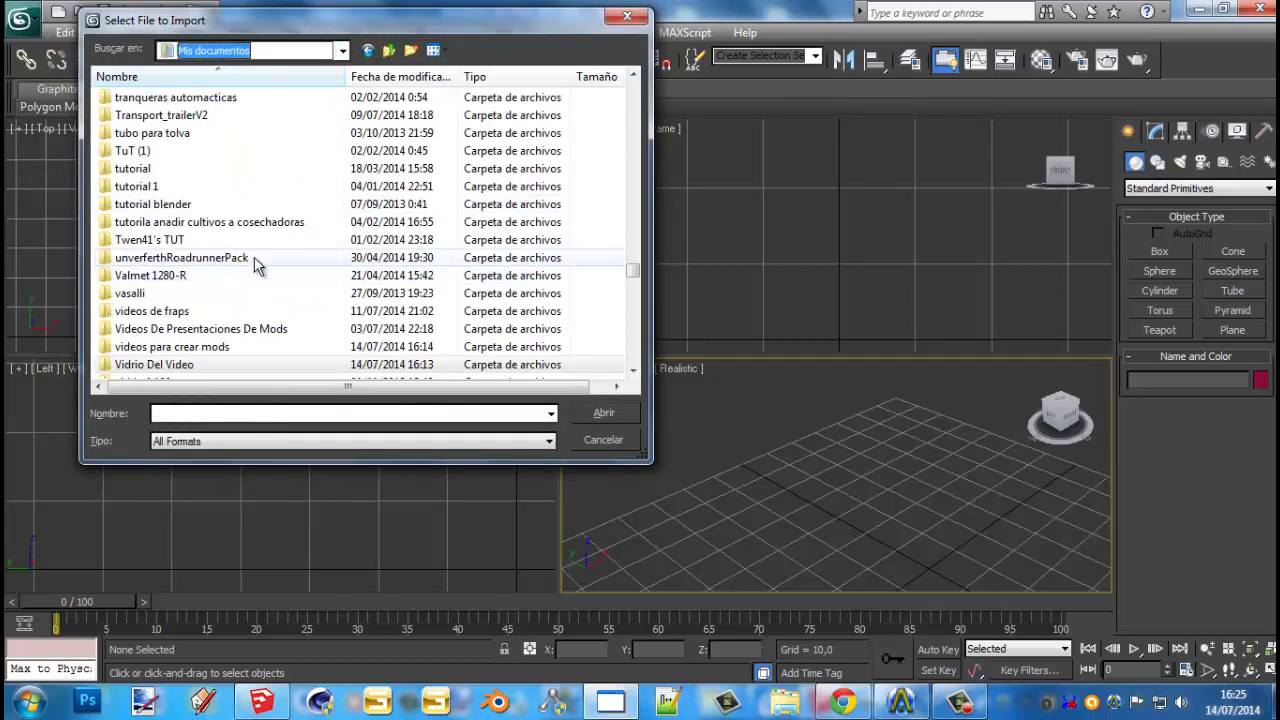
# Open the Calcos folder and import the Calco OBJ file with the preset OBJ import options
pyautogui.scroll(-4, 256, 285)
pyautogui.scroll(2, 253, 280)
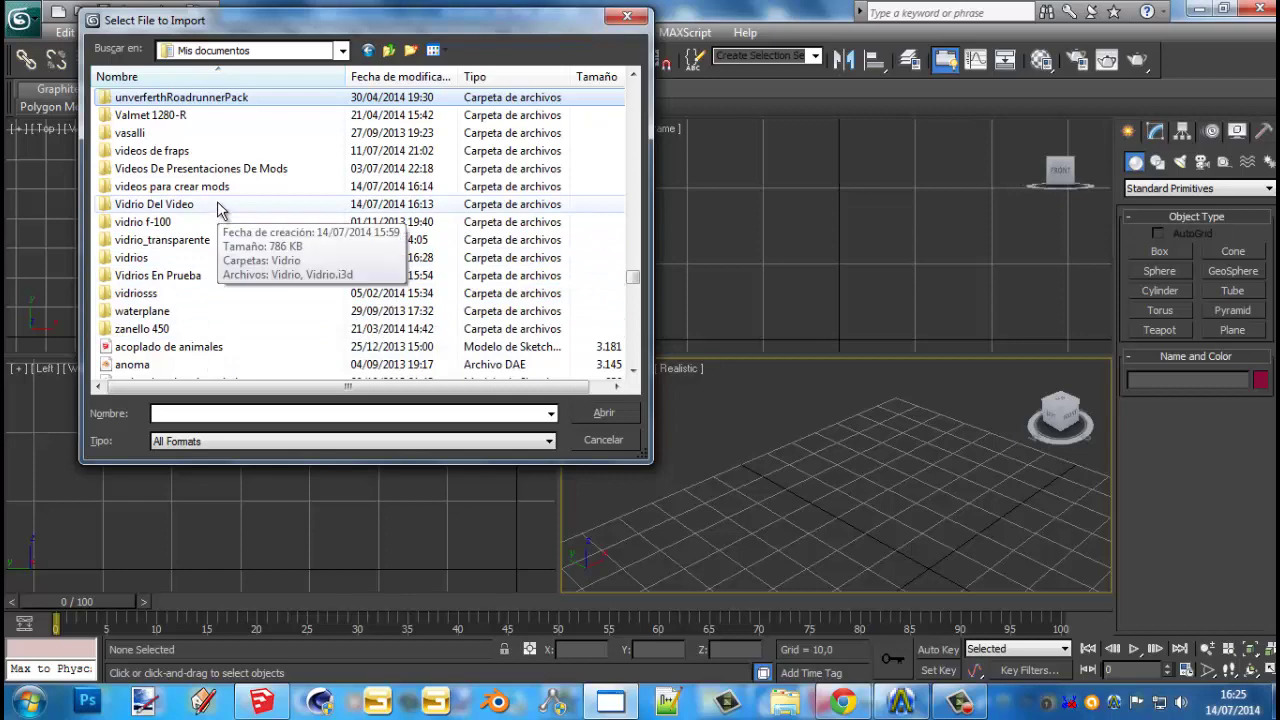
pyautogui.scroll(1, 224, 224)
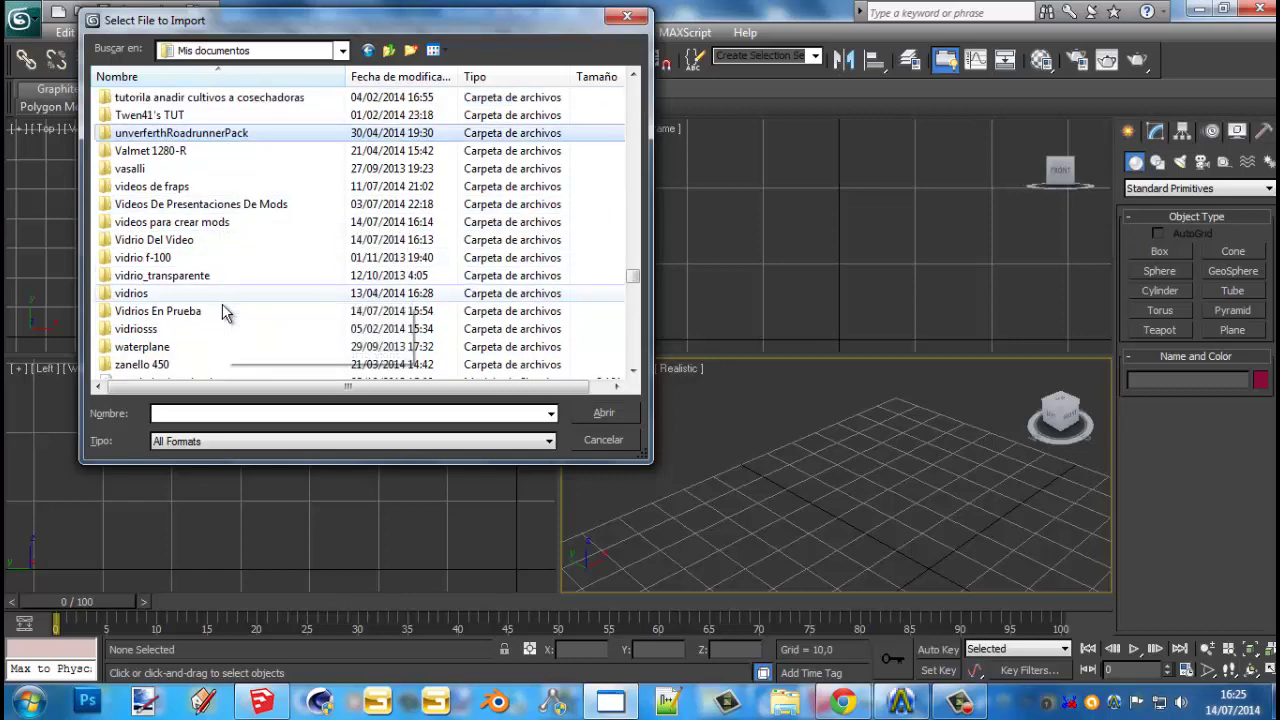
pyautogui.scroll(-1, 222, 322)
pyautogui.scroll(2, 222, 324)
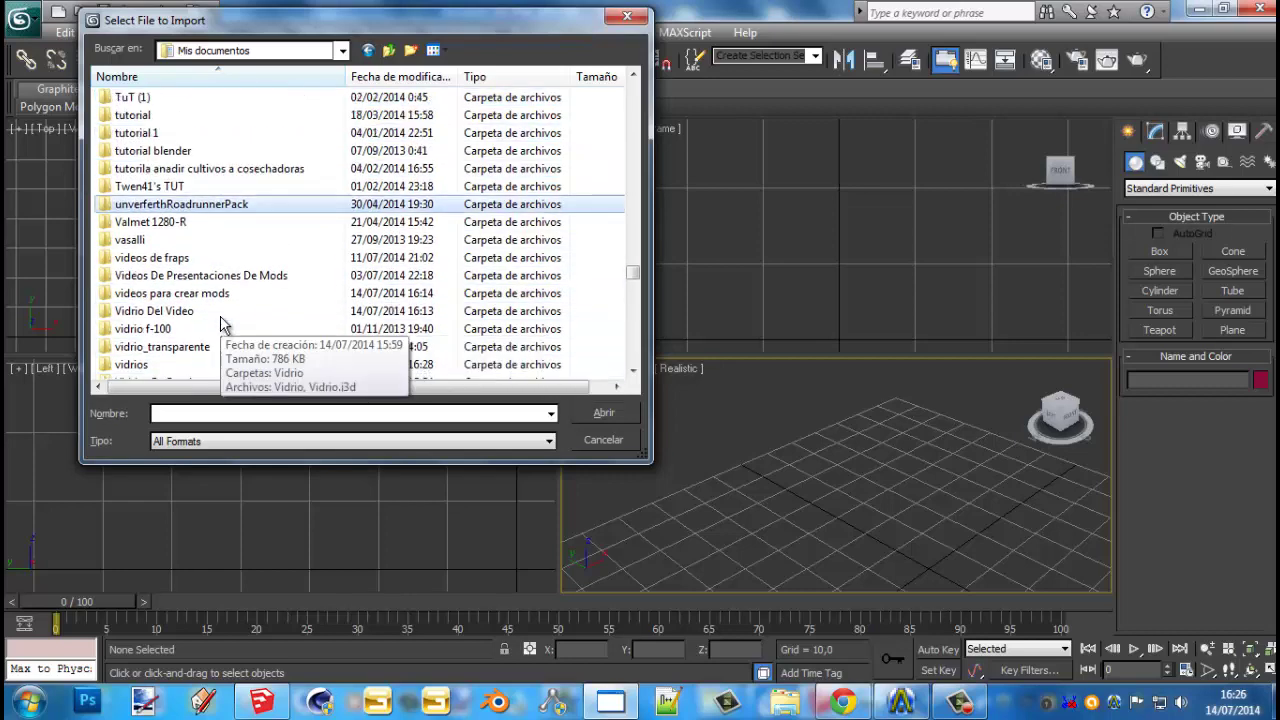
pyautogui.scroll(6, 220, 324)
pyautogui.scroll(15, 218, 322)
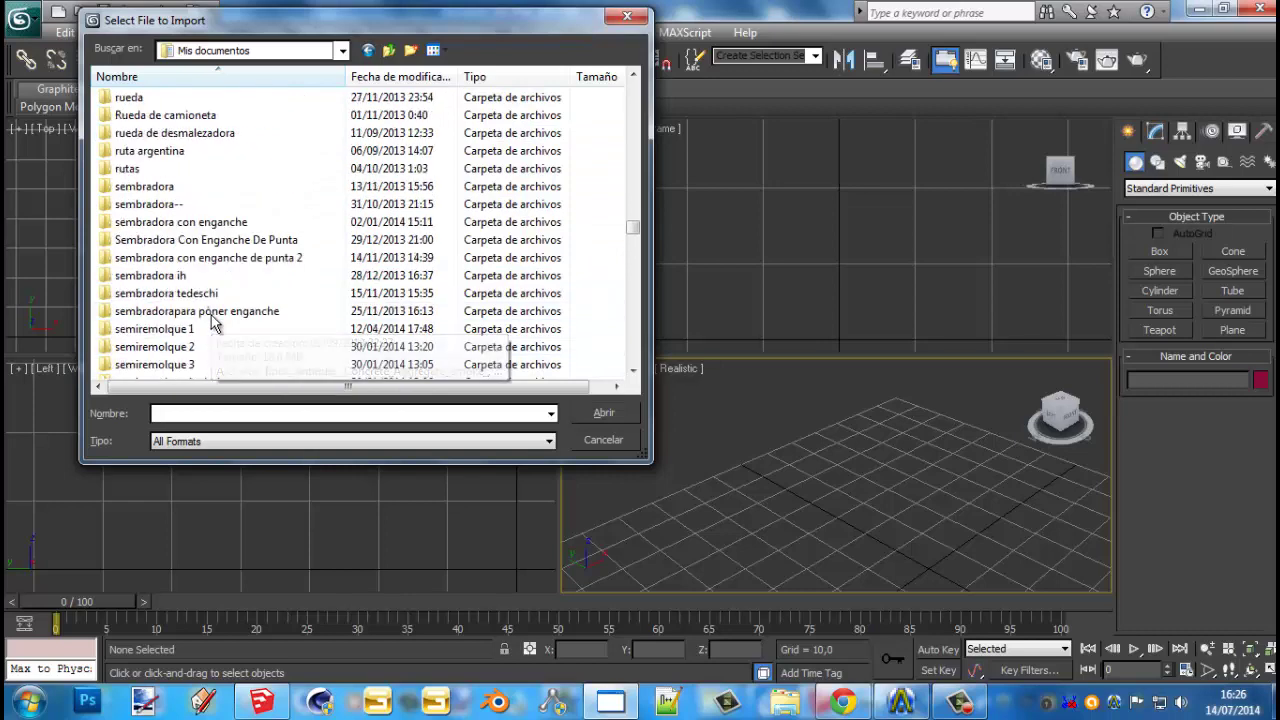
pyautogui.scroll(20, 211, 320)
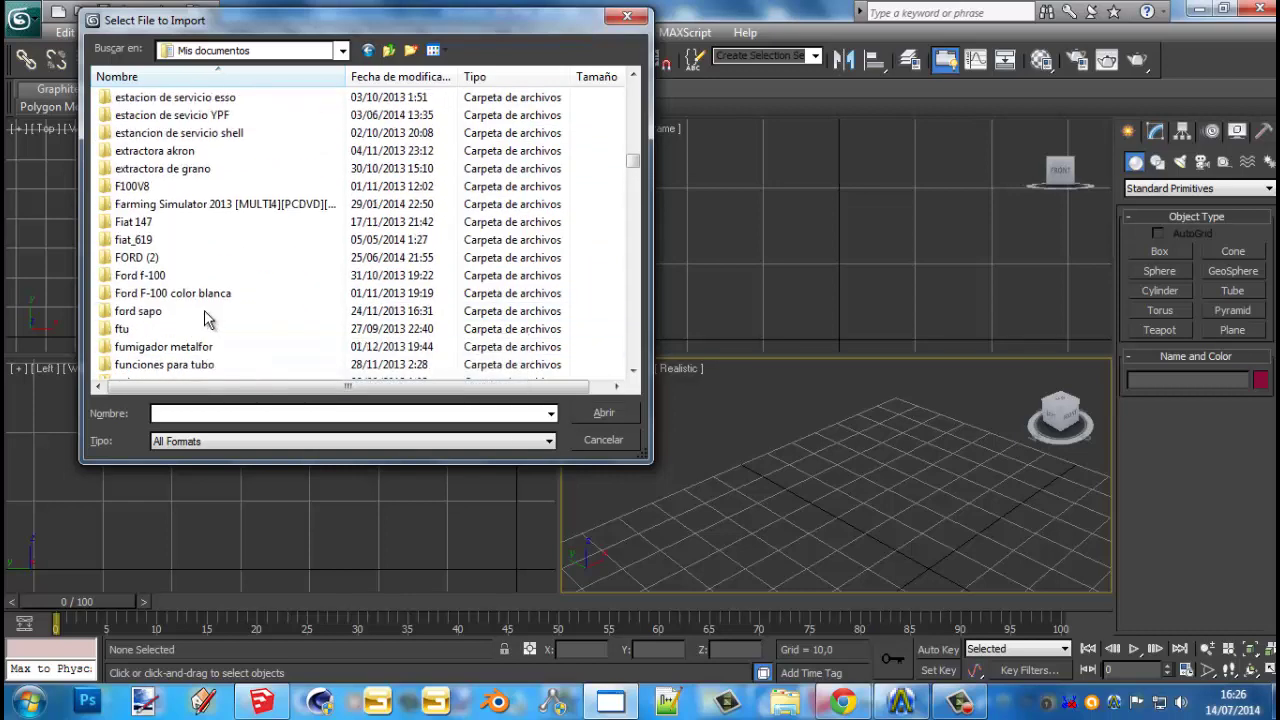
pyautogui.scroll(12, 206, 310)
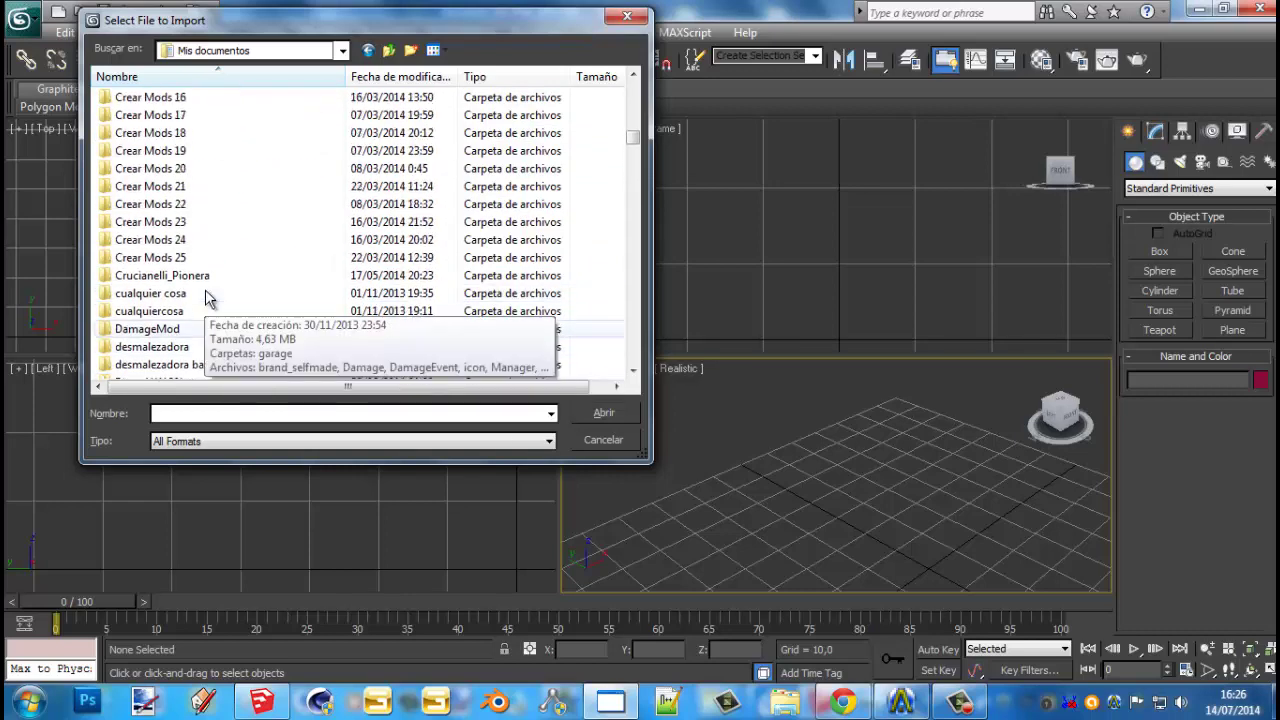
pyautogui.scroll(1, 208, 298)
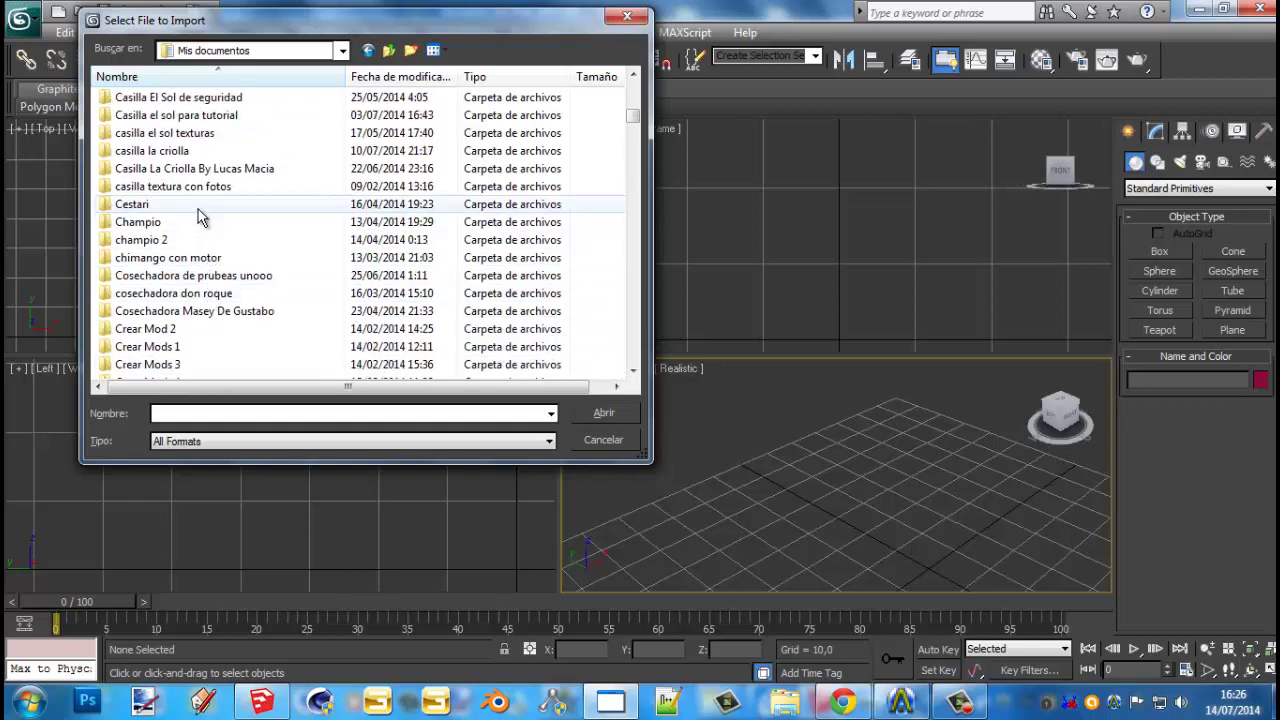
pyautogui.scroll(8, 196, 204)
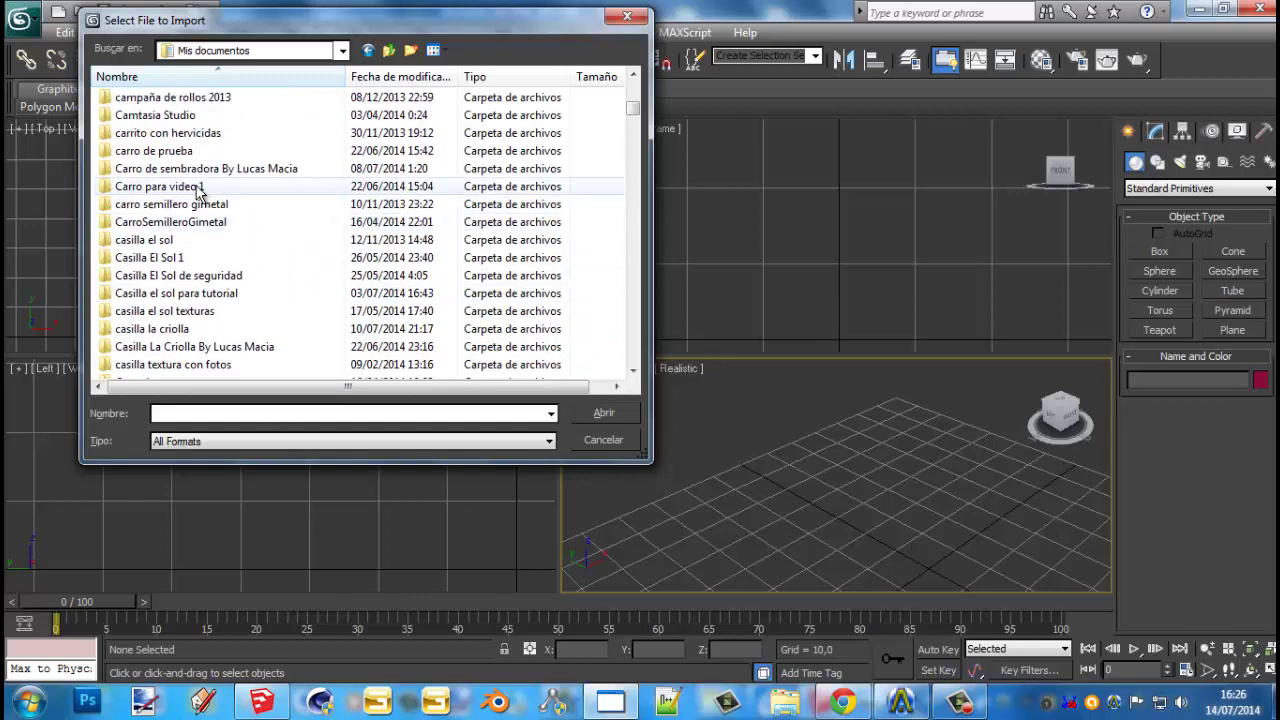
pyautogui.doubleClick(188, 152)
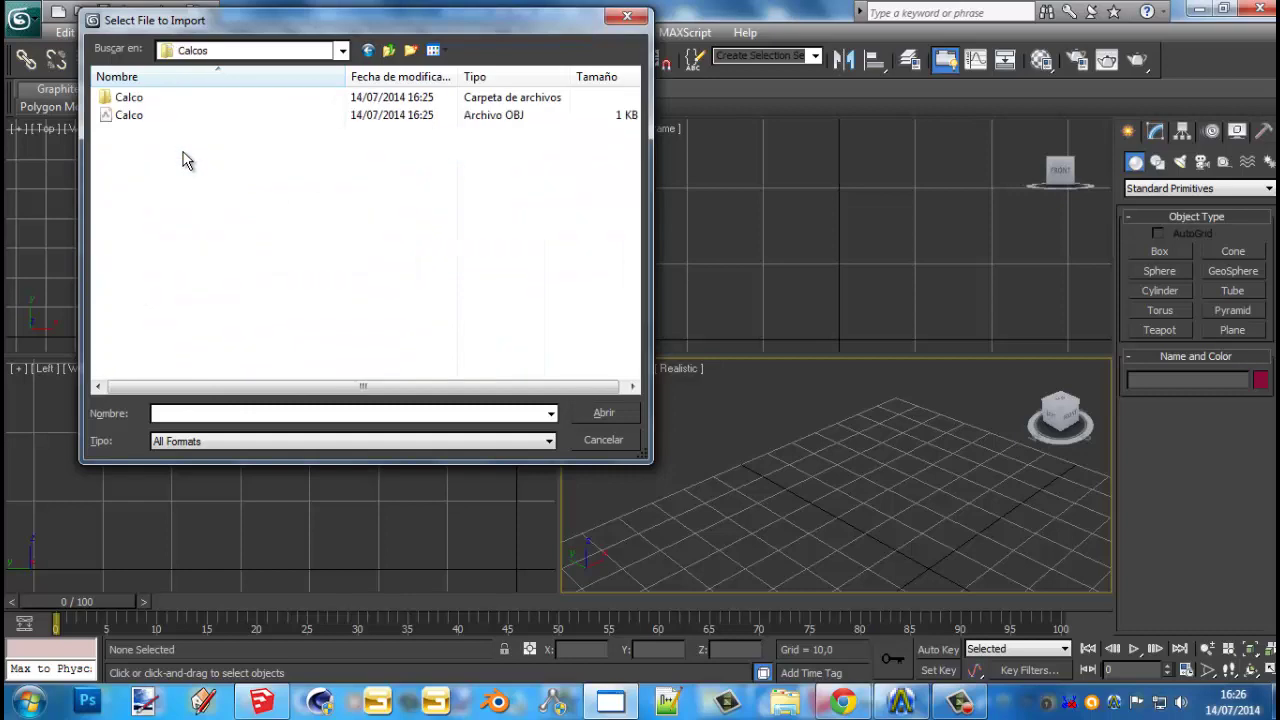
pyautogui.doubleClick(179, 115)
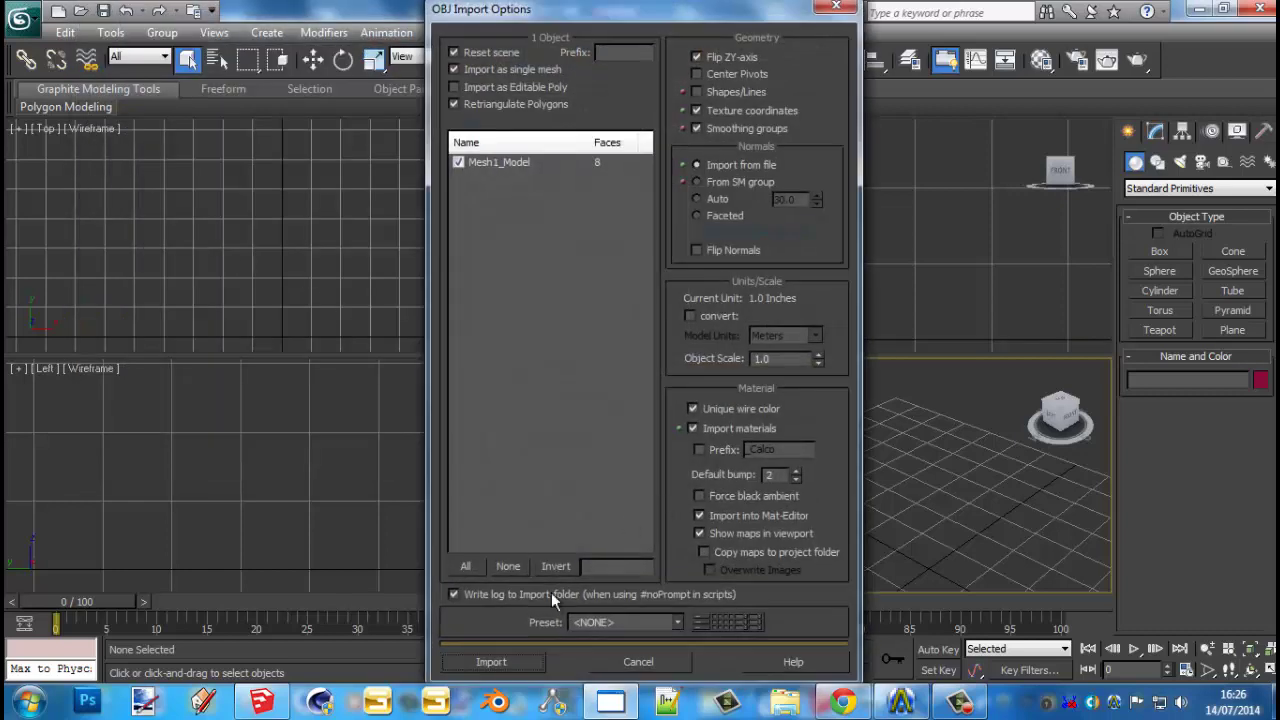
pyautogui.click(495, 662)
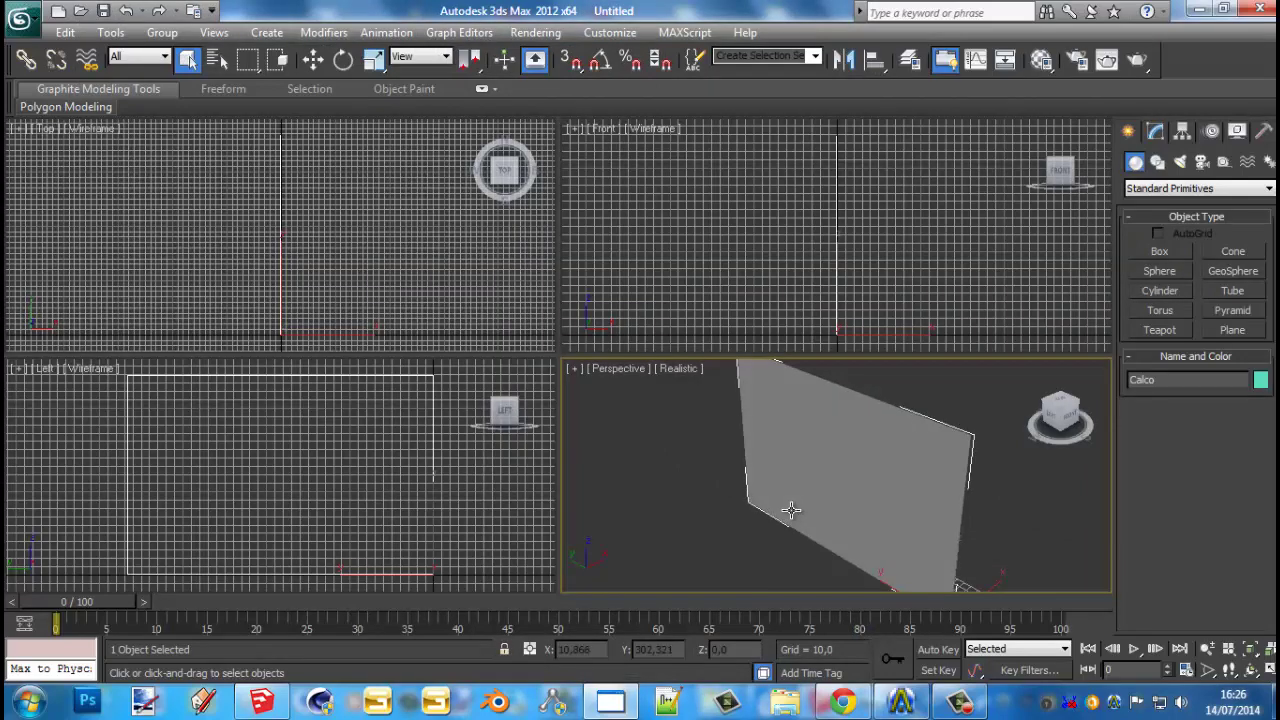
# Start exporting the scene and set the Calcos folder in Mis documentos as the destination
pyautogui.click(22, 18)
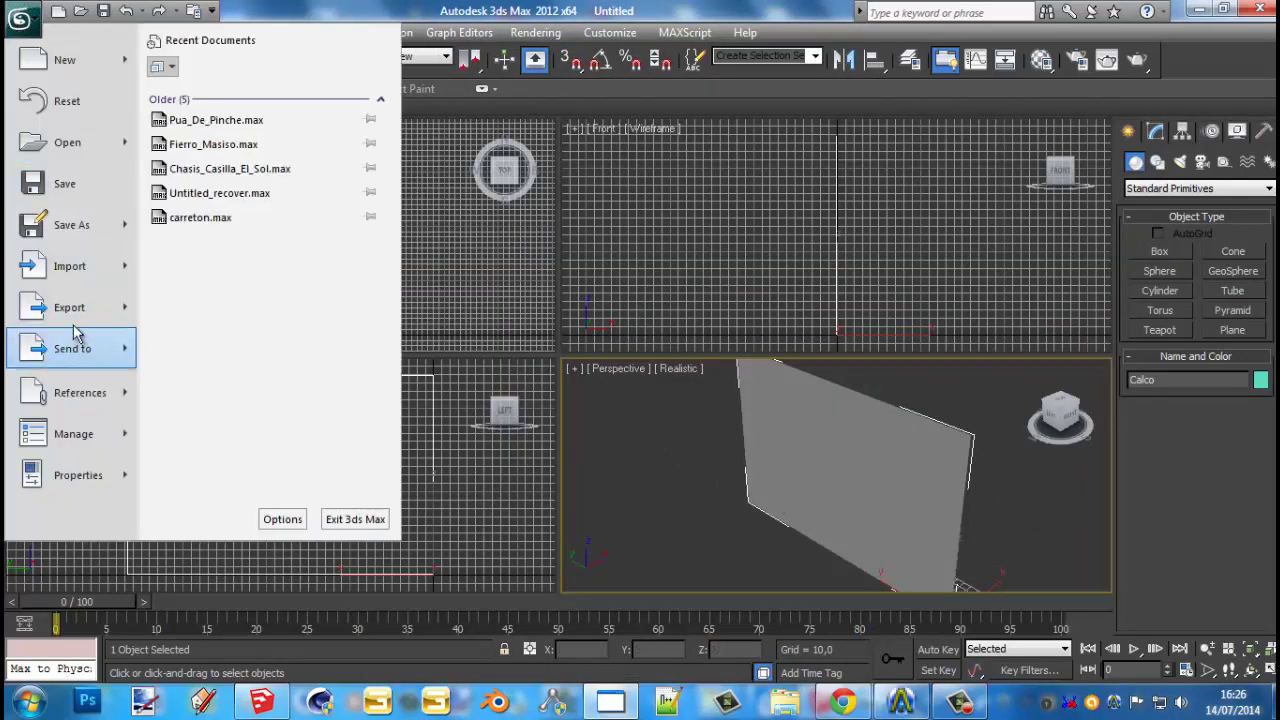
pyautogui.click(74, 310)
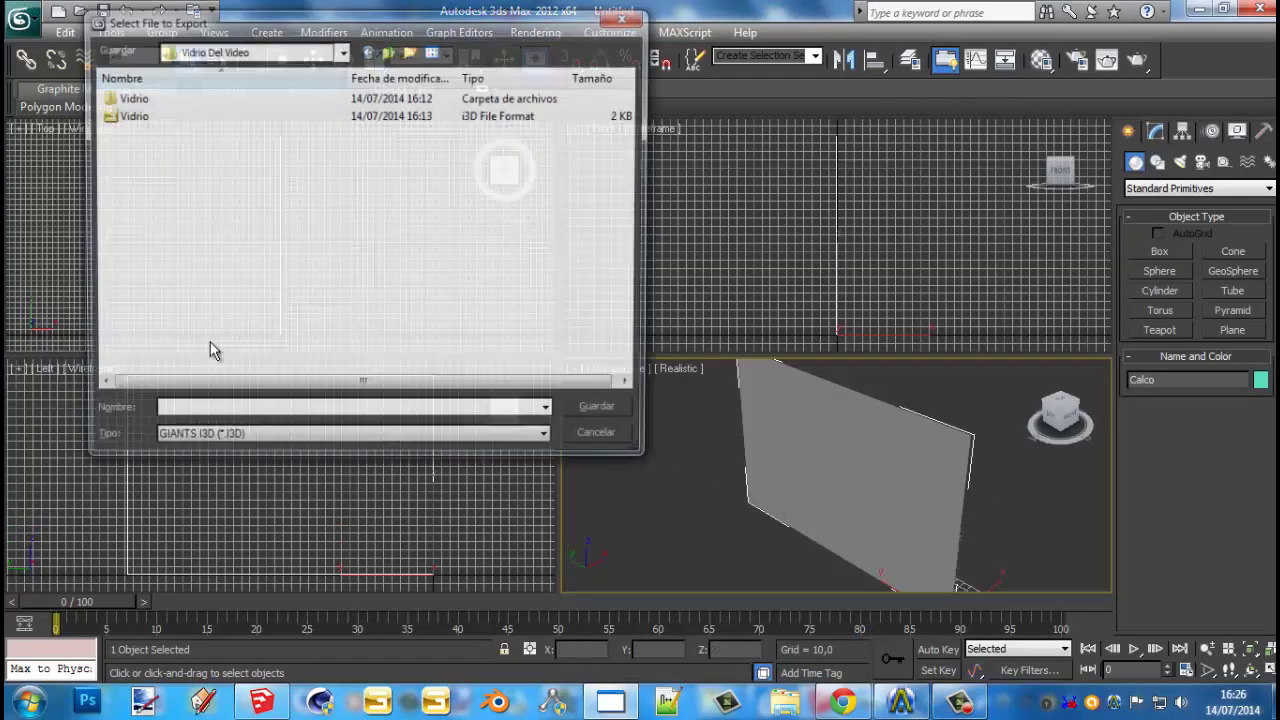
pyautogui.click(244, 50)
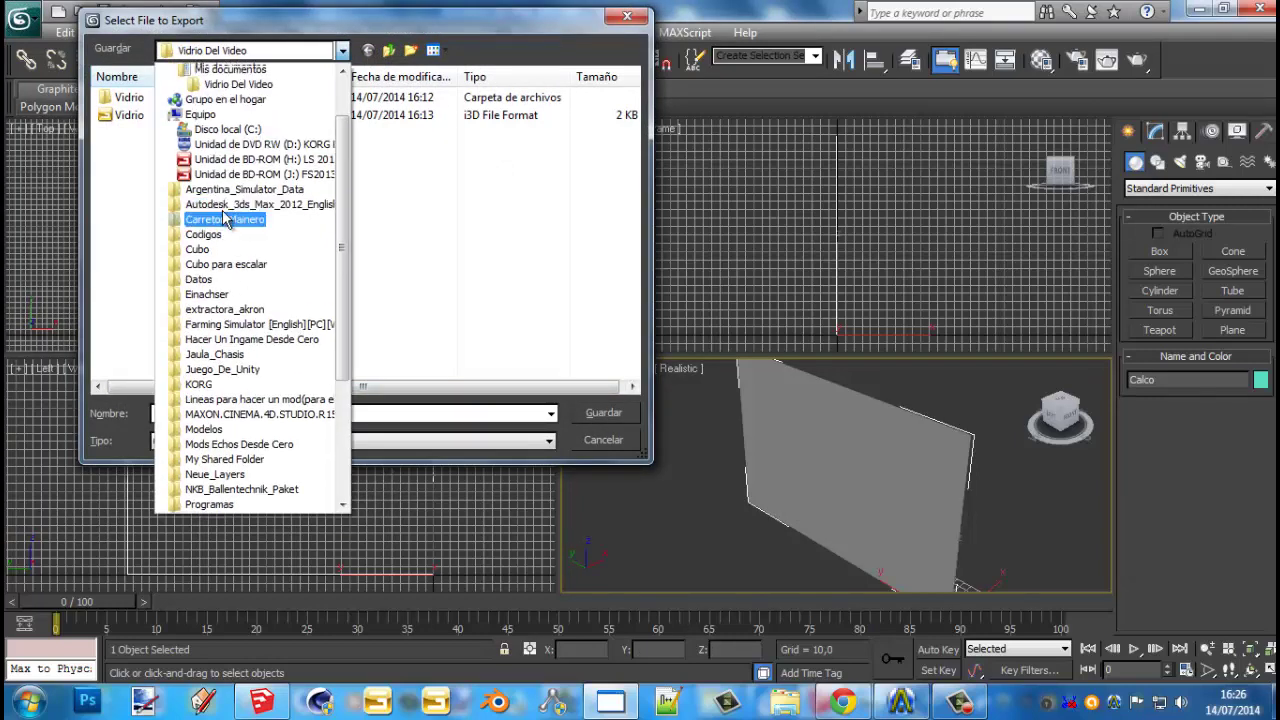
pyautogui.scroll(2, 225, 140)
pyautogui.click(225, 146)
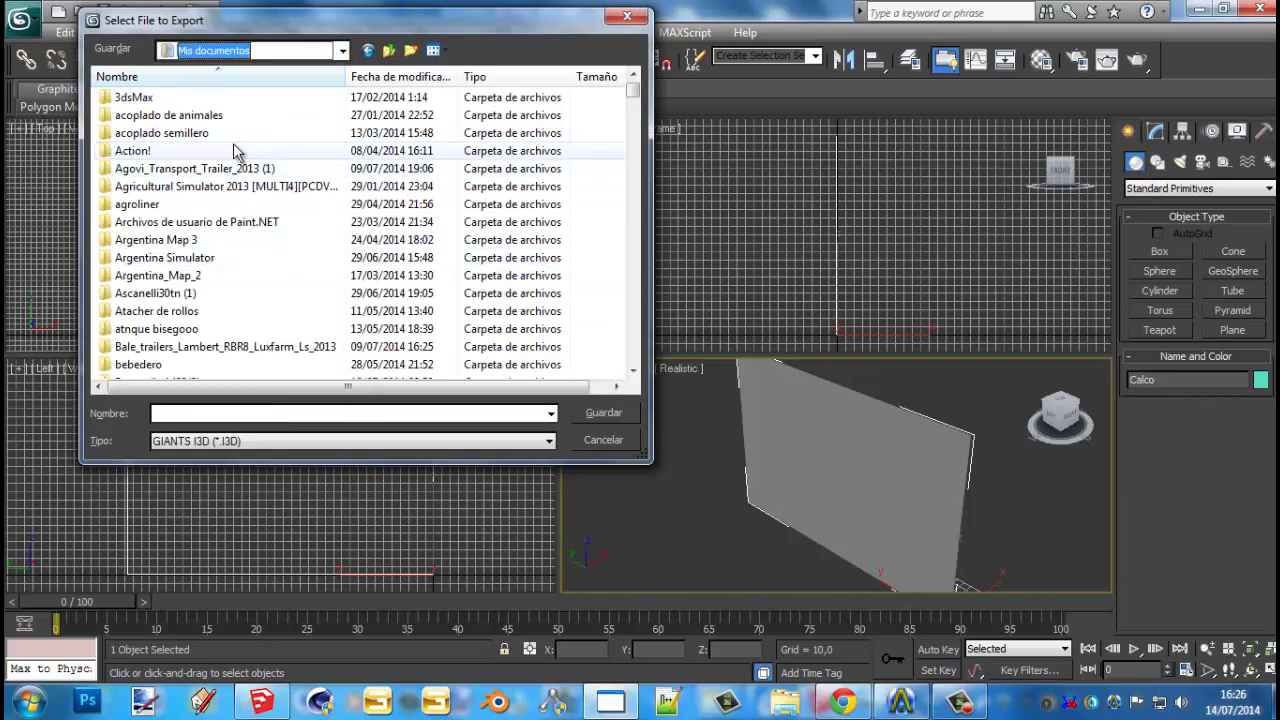
pyautogui.scroll(-6, 215, 230)
pyautogui.doubleClick(208, 190)
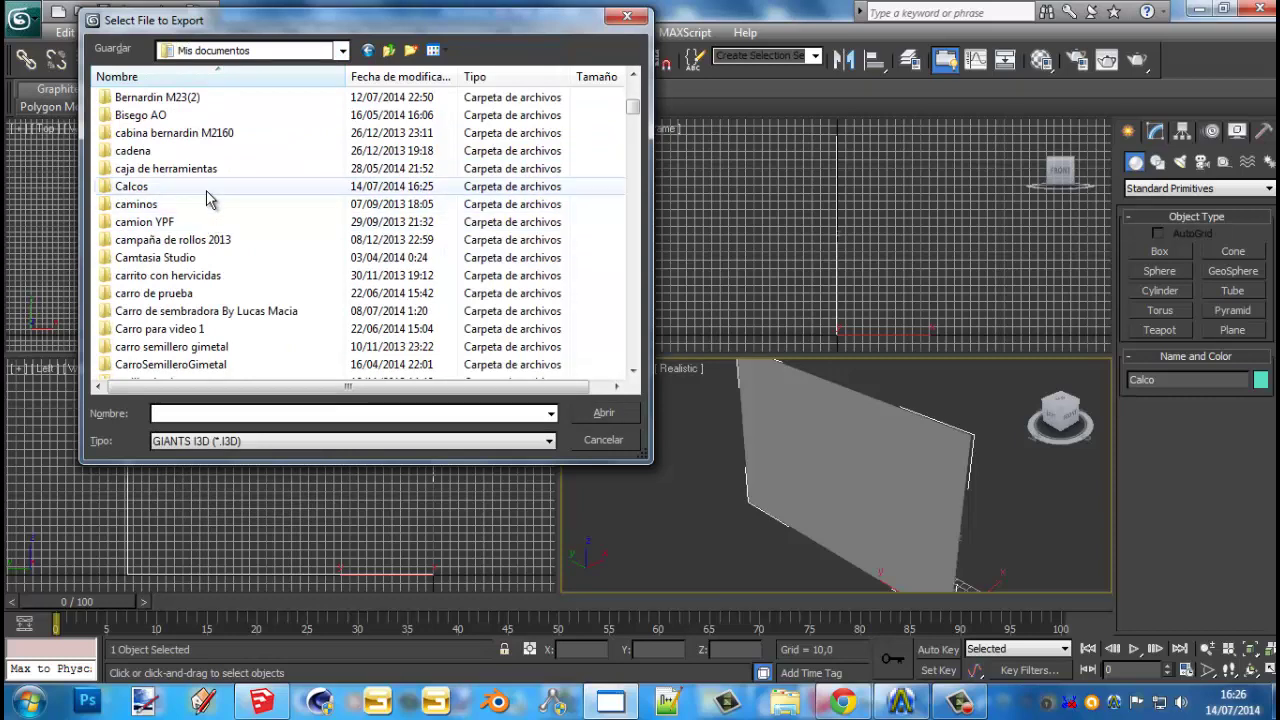
pyautogui.rightClick(266, 265)
# Name the export file Calco.i3d and choose GIANTS I3D as its file type
pyautogui.click(242, 410)
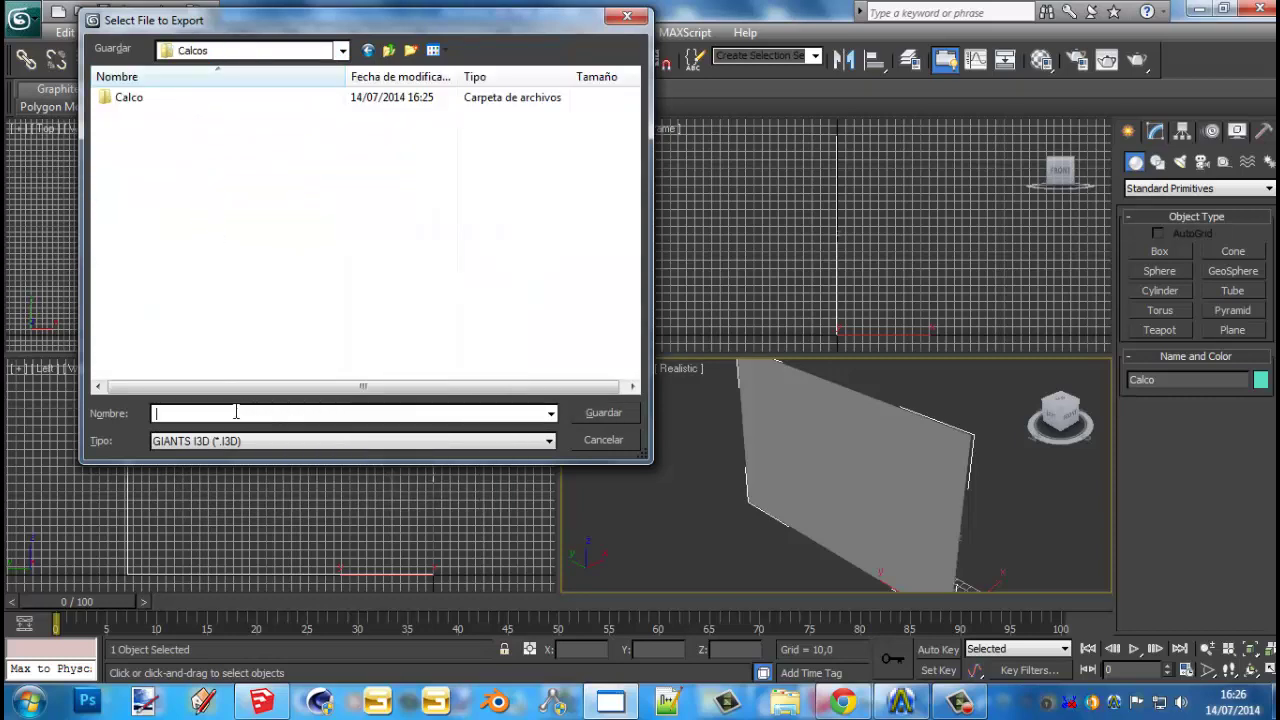
pyautogui.write('co')
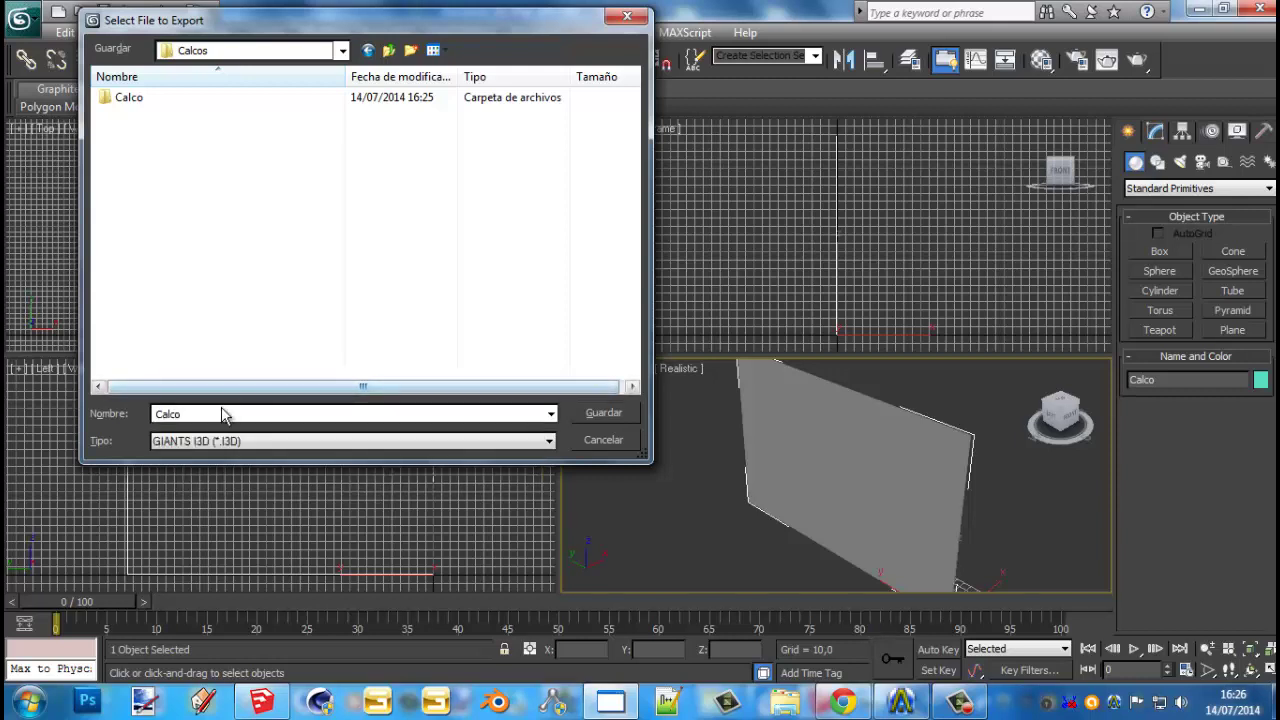
pyautogui.click(218, 444)
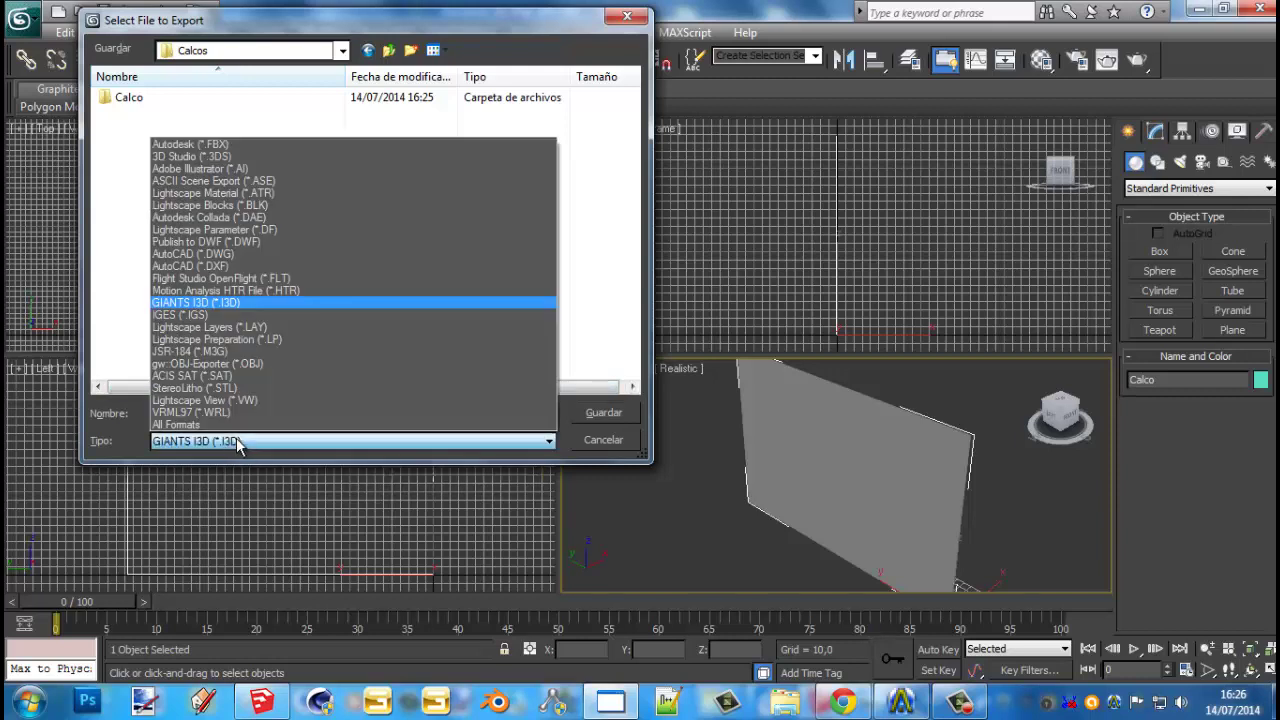
pyautogui.click(236, 310)
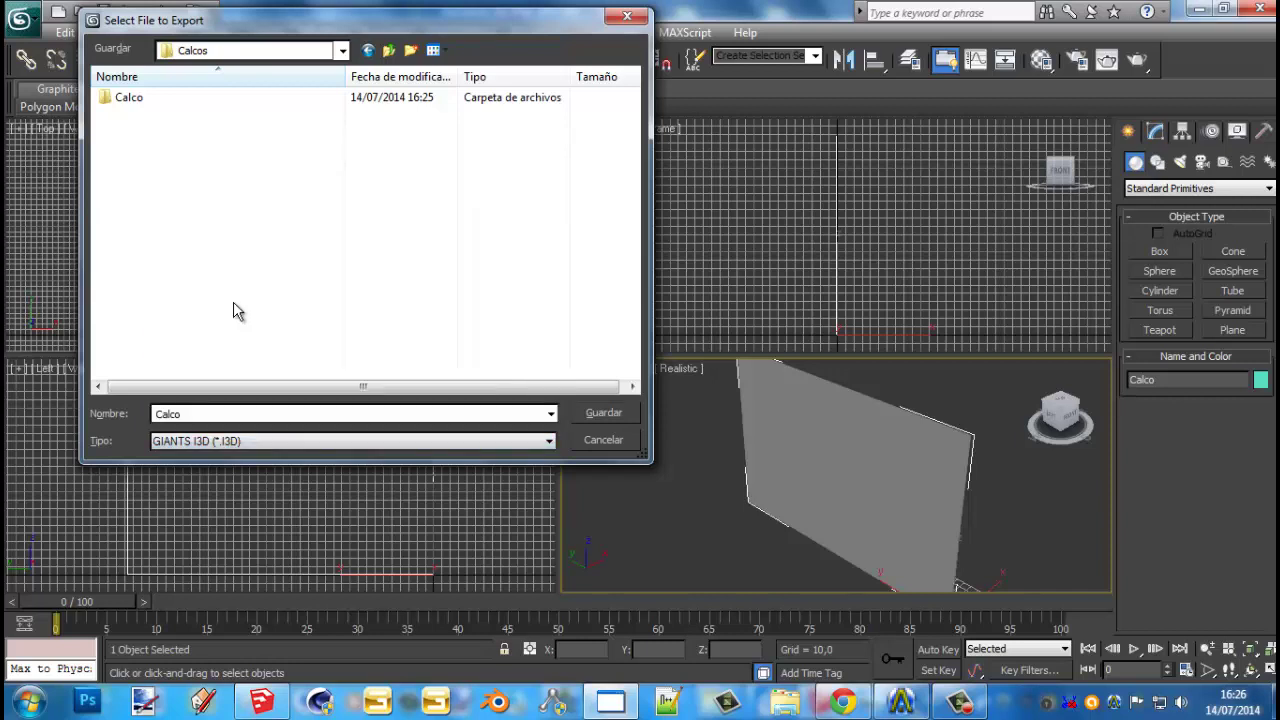
pyautogui.click(199, 416)
pyautogui.click(200, 415)
pyautogui.write('.i3d')
# Save the I3D file, exporting with Shapes, Normals, UV Sets and relative paths enabled
pyautogui.click(605, 414)
pyautogui.click(470, 520)
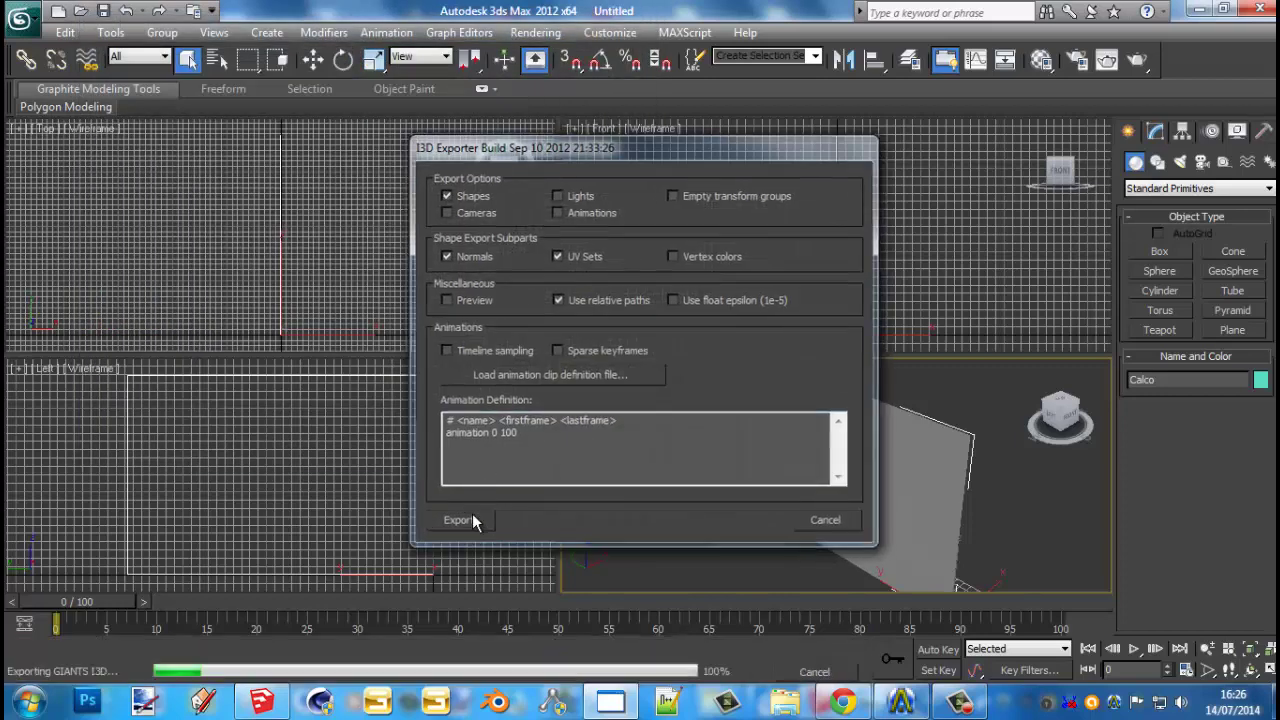
pyautogui.scroll(-3, 792, 435)
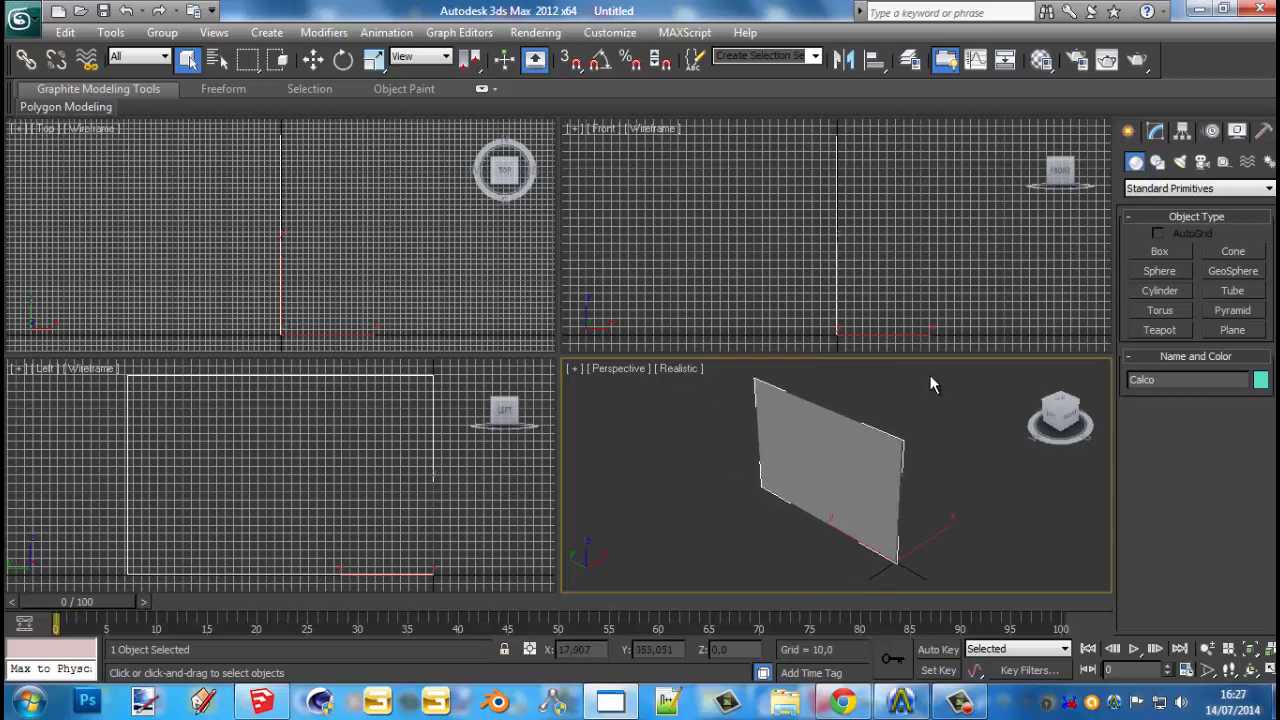
# Minimize the open program windows and open the Calcos folder from the Documentos library in Windows Explorer
pyautogui.click(1197, 10)
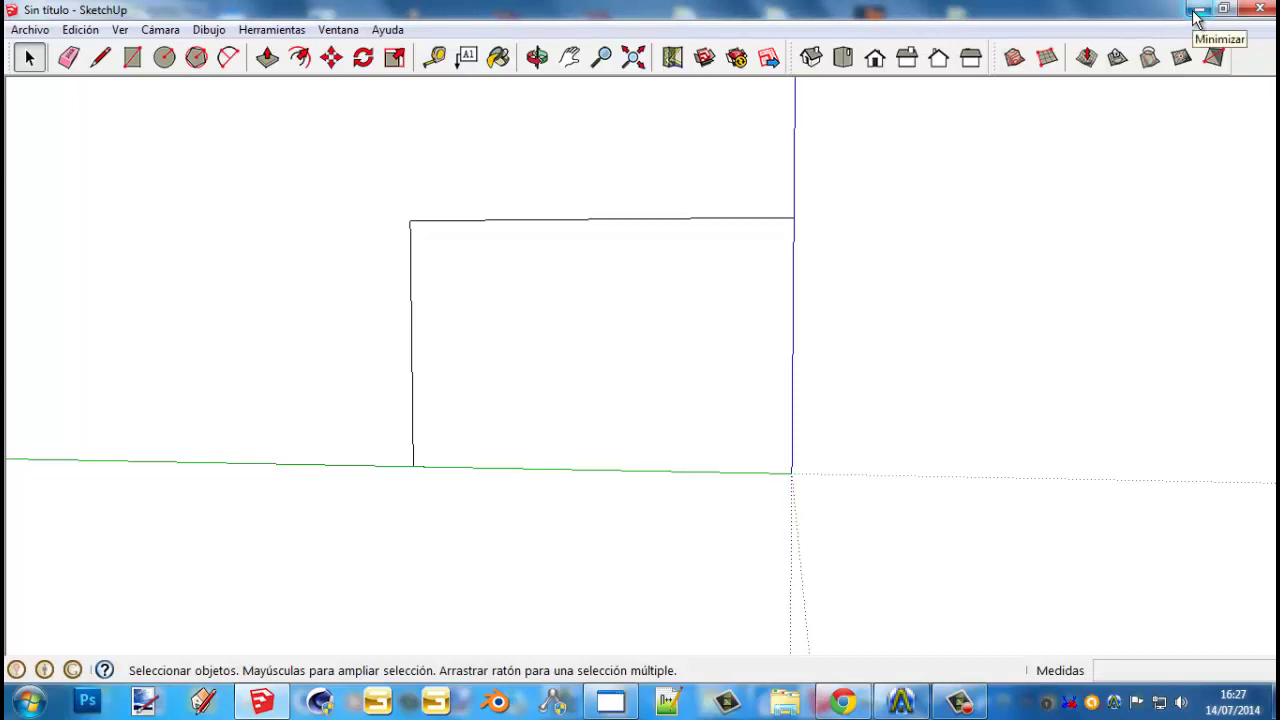
pyautogui.click(1197, 10)
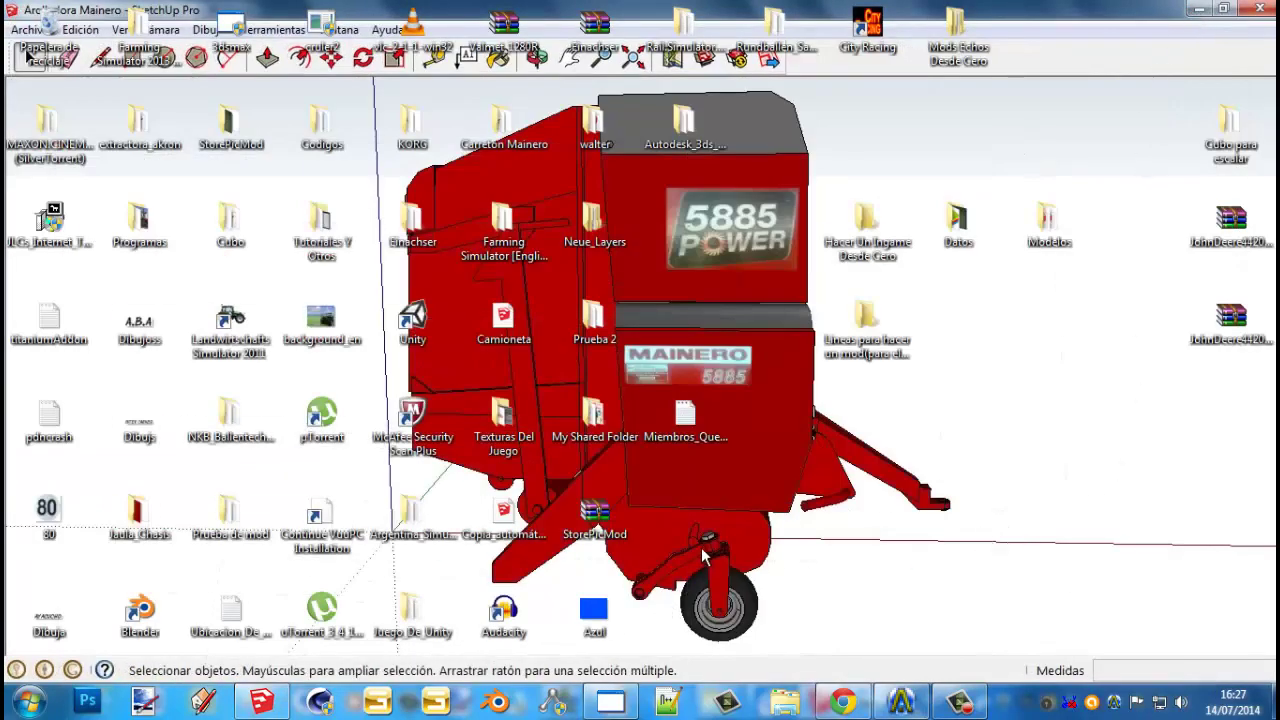
pyautogui.click(28, 703)
pyautogui.click(337, 193)
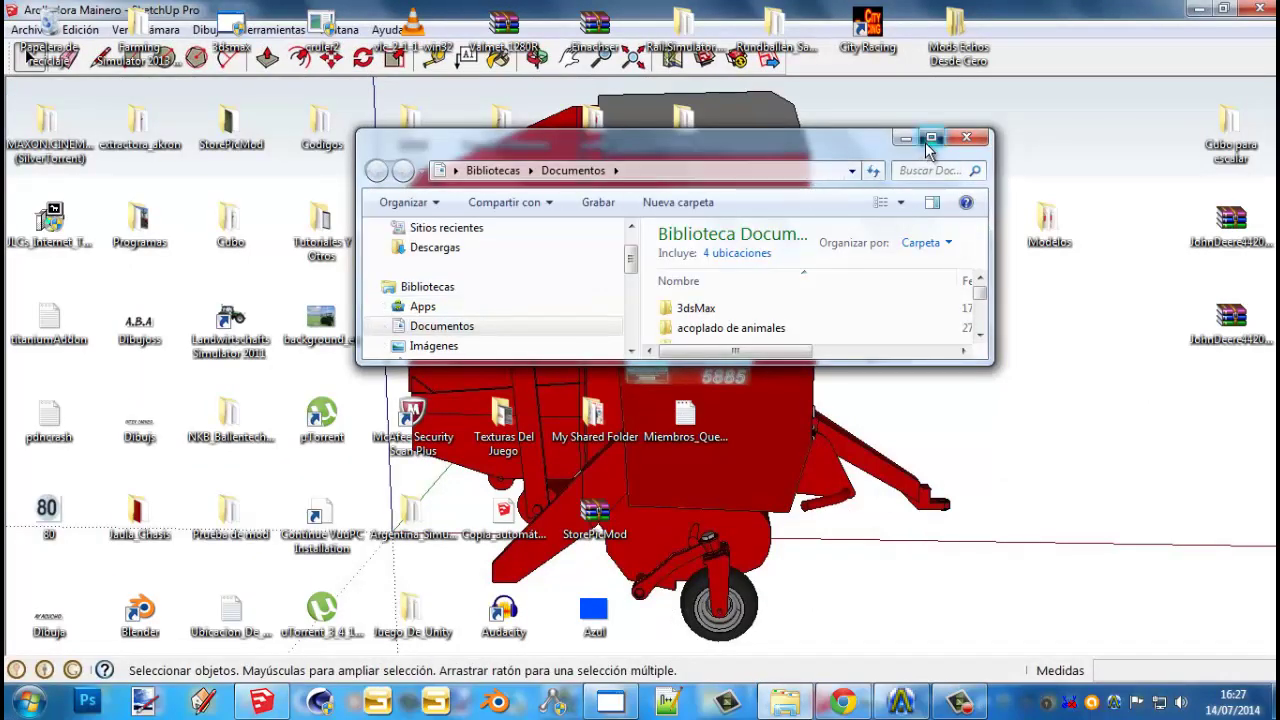
pyautogui.click(929, 140)
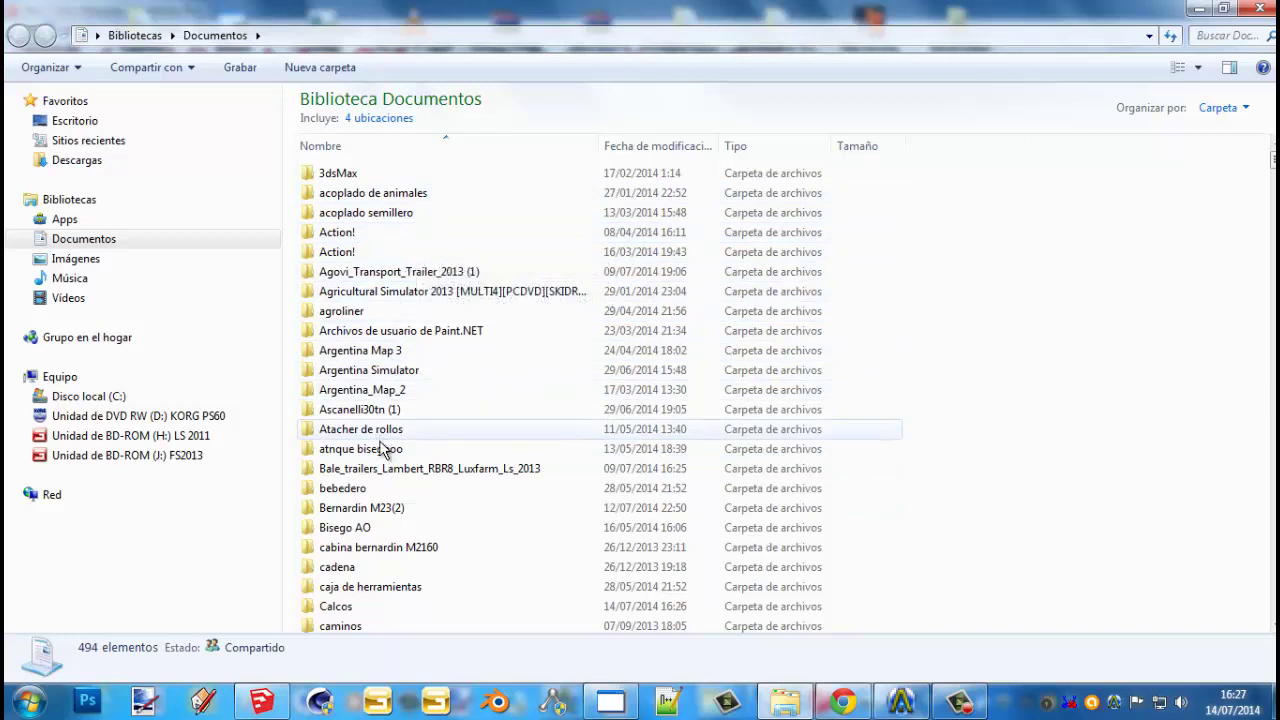
pyautogui.scroll(-1, 380, 465)
pyautogui.scroll(-1, 360, 550)
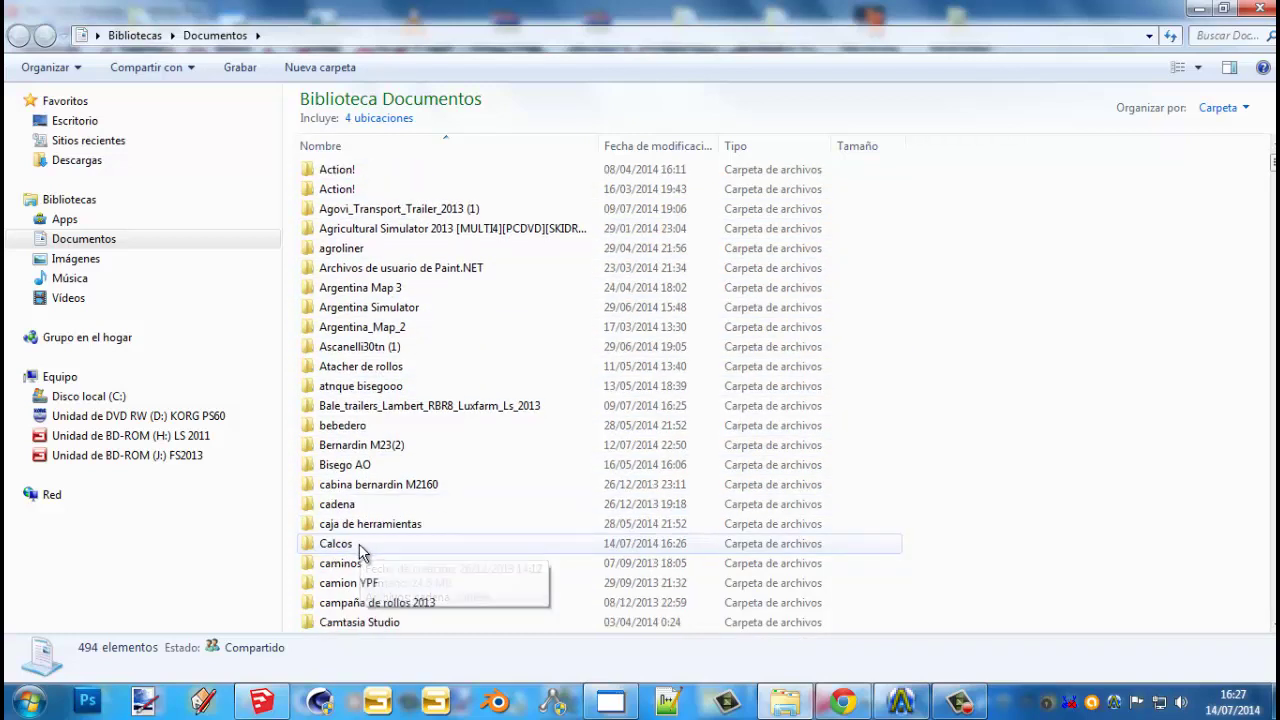
pyautogui.doubleClick(362, 553)
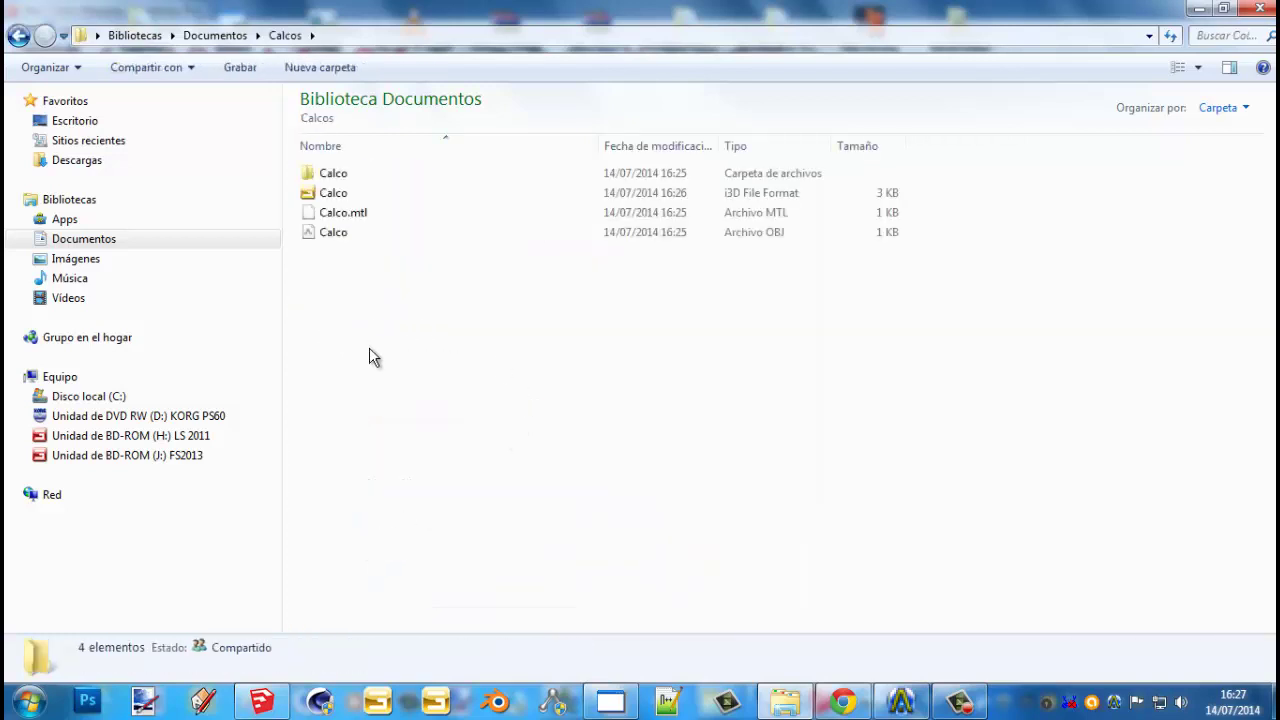
# Open the Calco i3D file in GIANTS Editor and dismiss the welcome window
pyautogui.moveTo(369, 347); pyautogui.dragTo(380, 277)
pyautogui.click(371, 200)
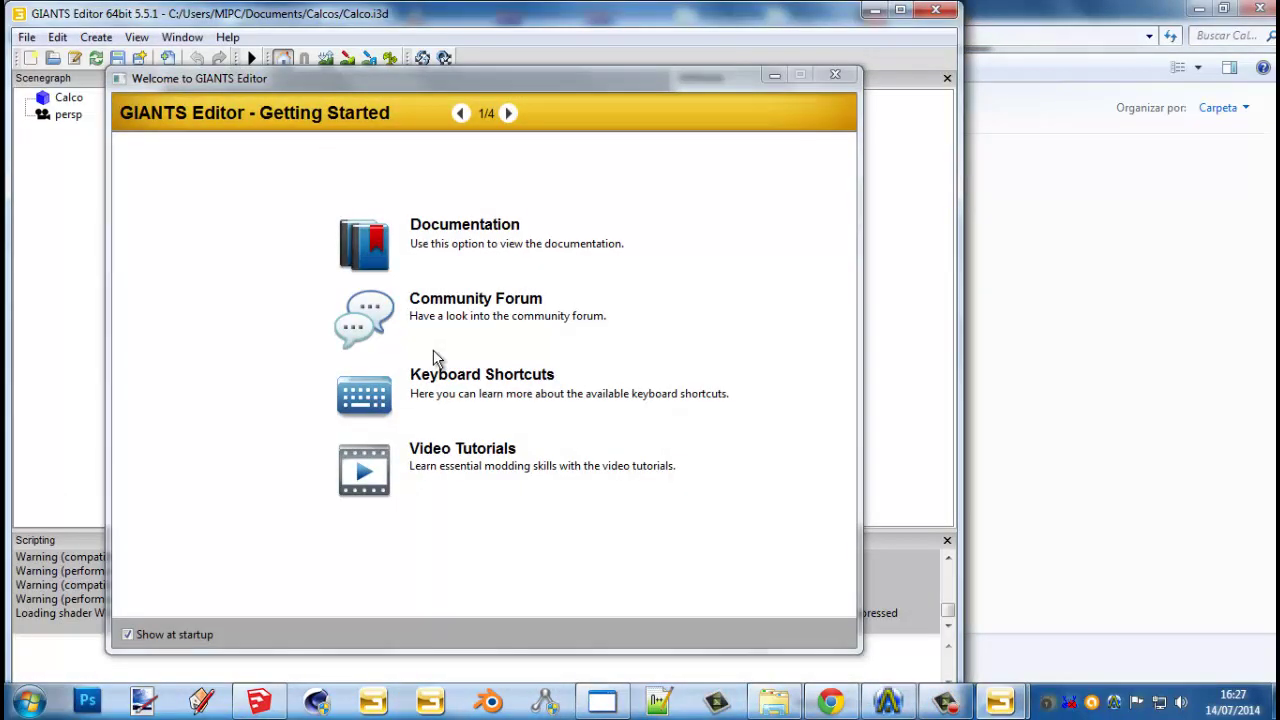
pyautogui.click(835, 75)
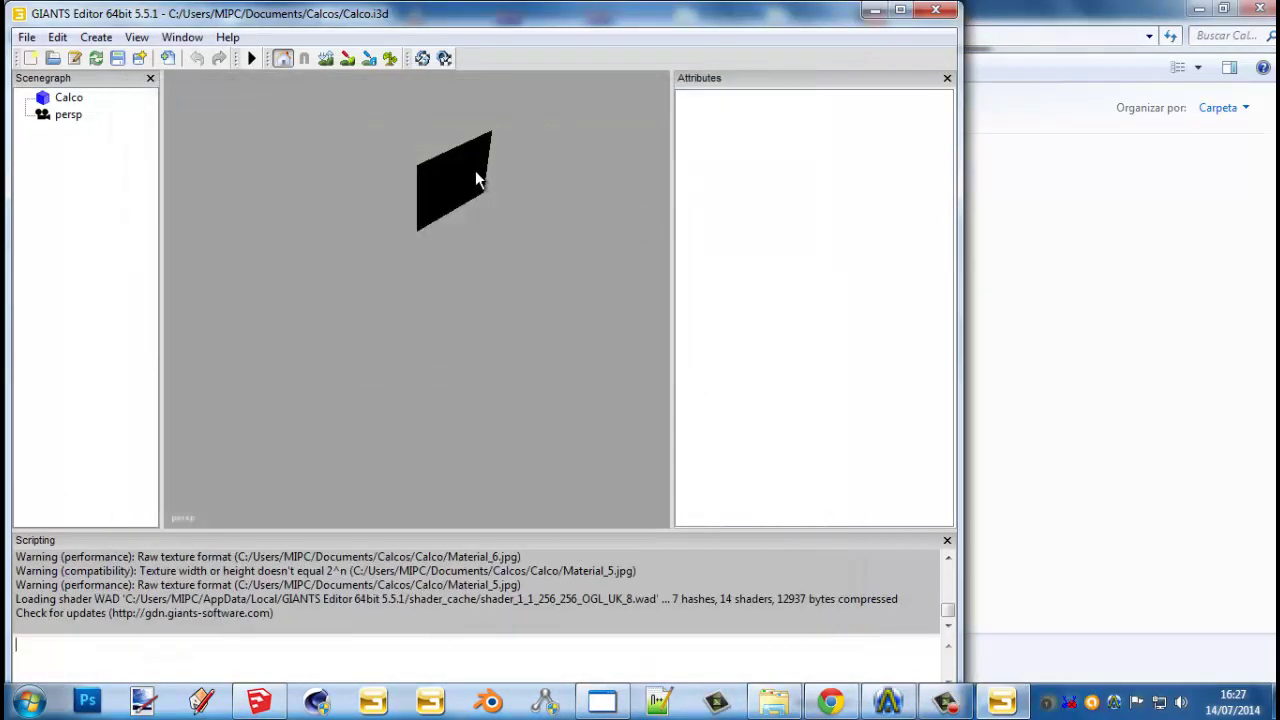
# Add a light to the scene containing the Calco object
pyautogui.click(96, 37)
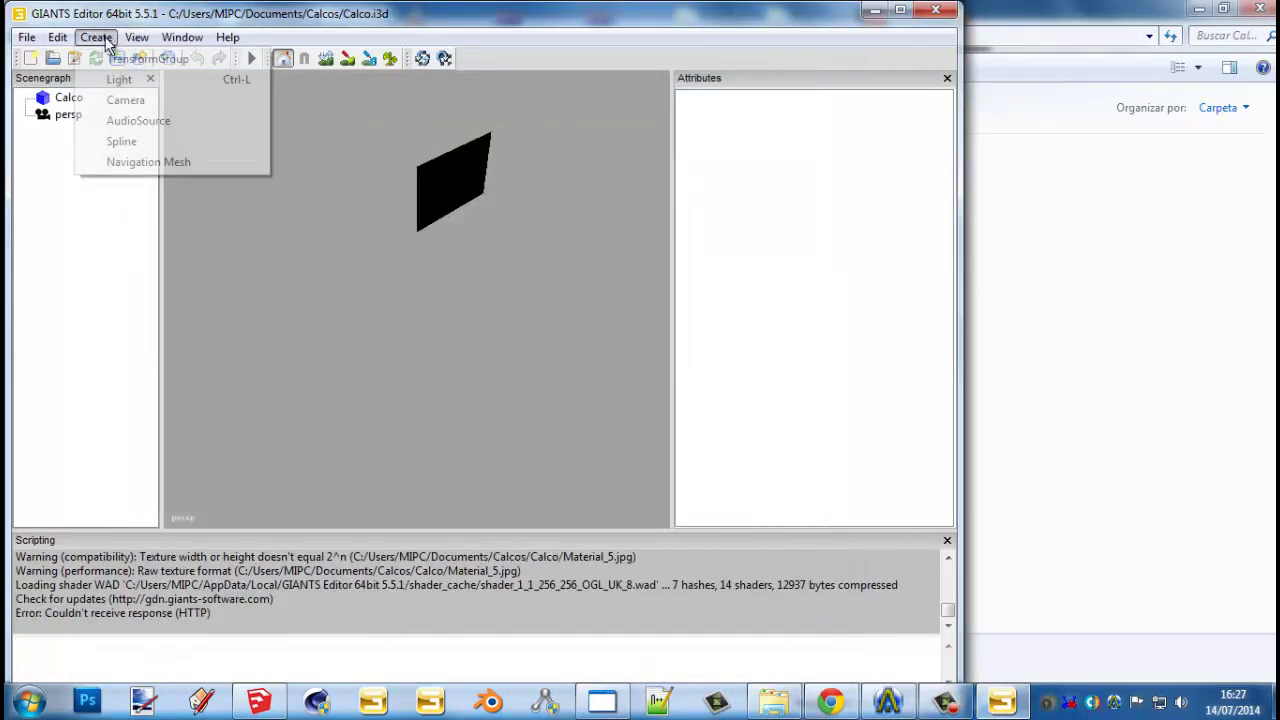
pyautogui.click(118, 80)
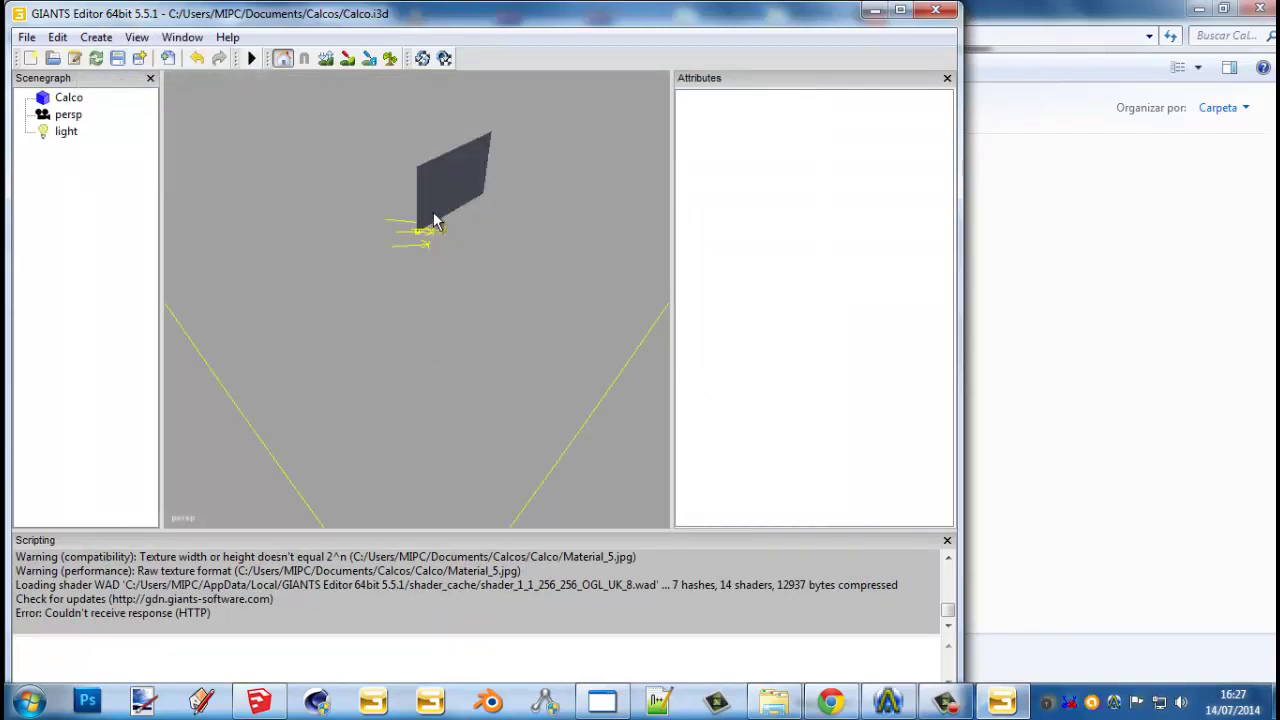
# Check the Calco object from another angle, close GIANTS Editor and return to the Calcos folder
pyautogui.moveTo(514, 380); pyautogui.dragTo(541, 246)
pyautogui.click(934, 11)
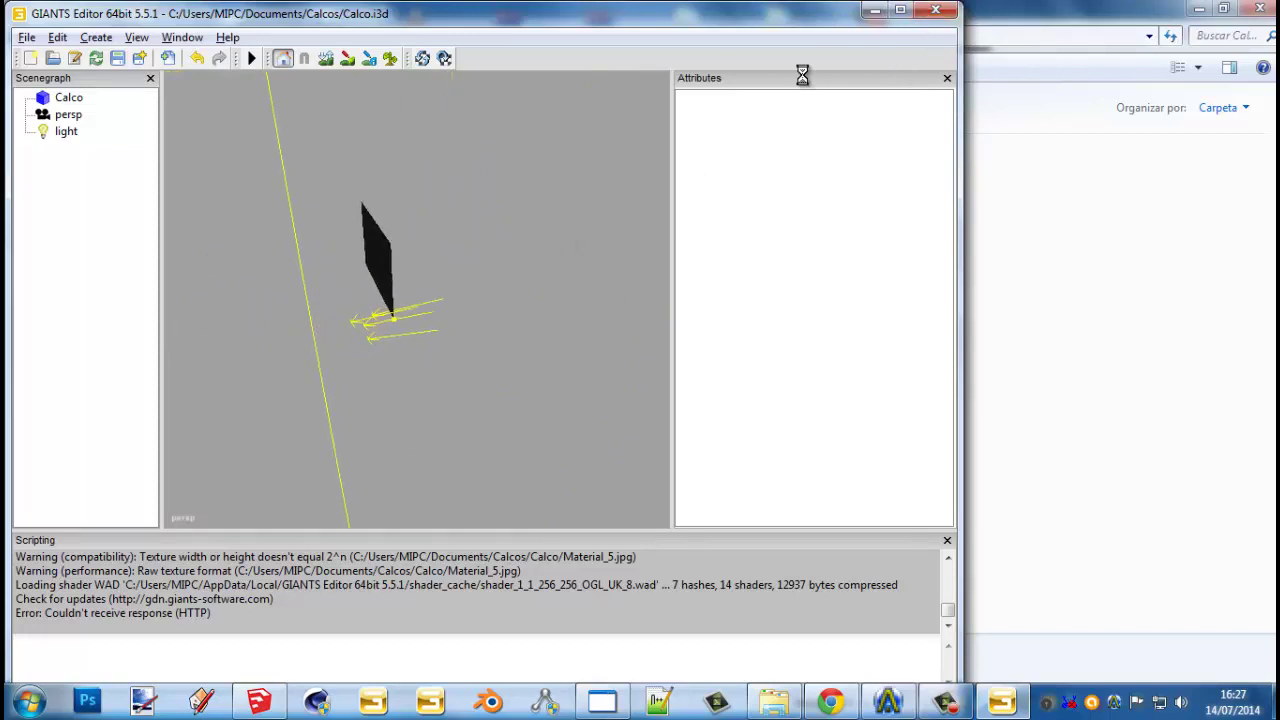
pyautogui.click(446, 368)
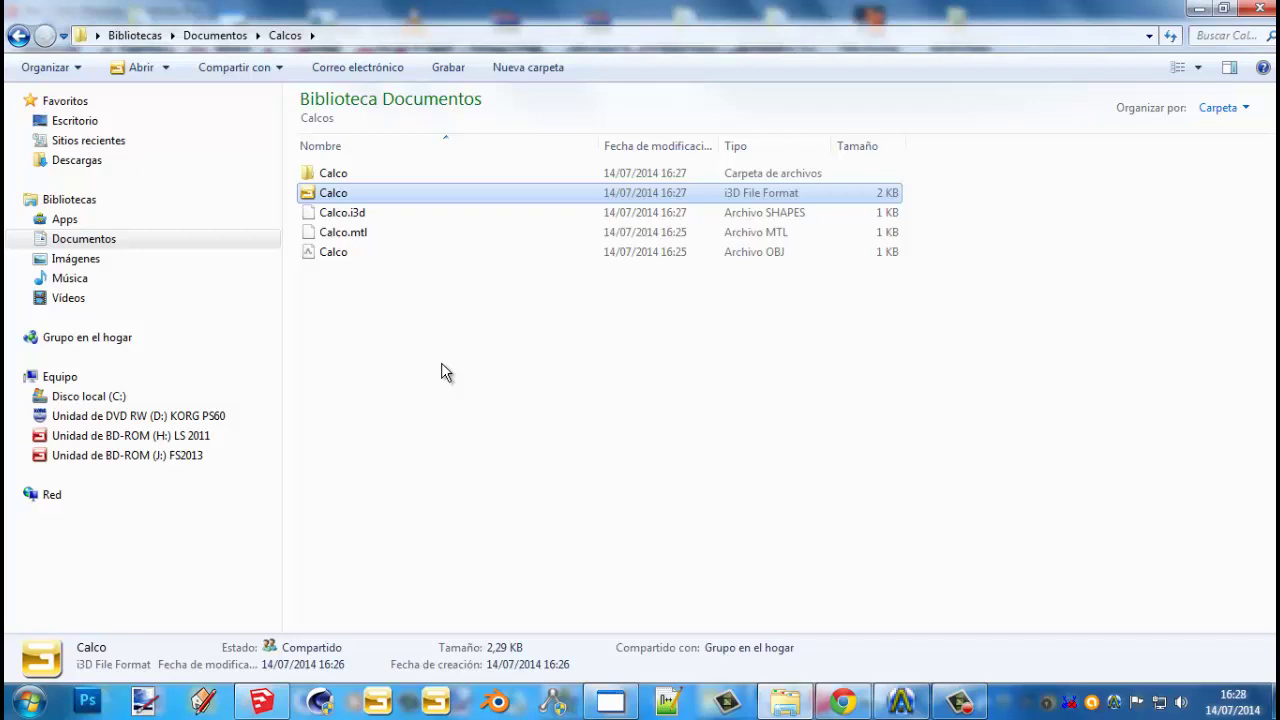
# Open the Calco texture folder and open both Material_5 and Material_6 for editing in Paint.NET
pyautogui.doubleClick(396, 178)
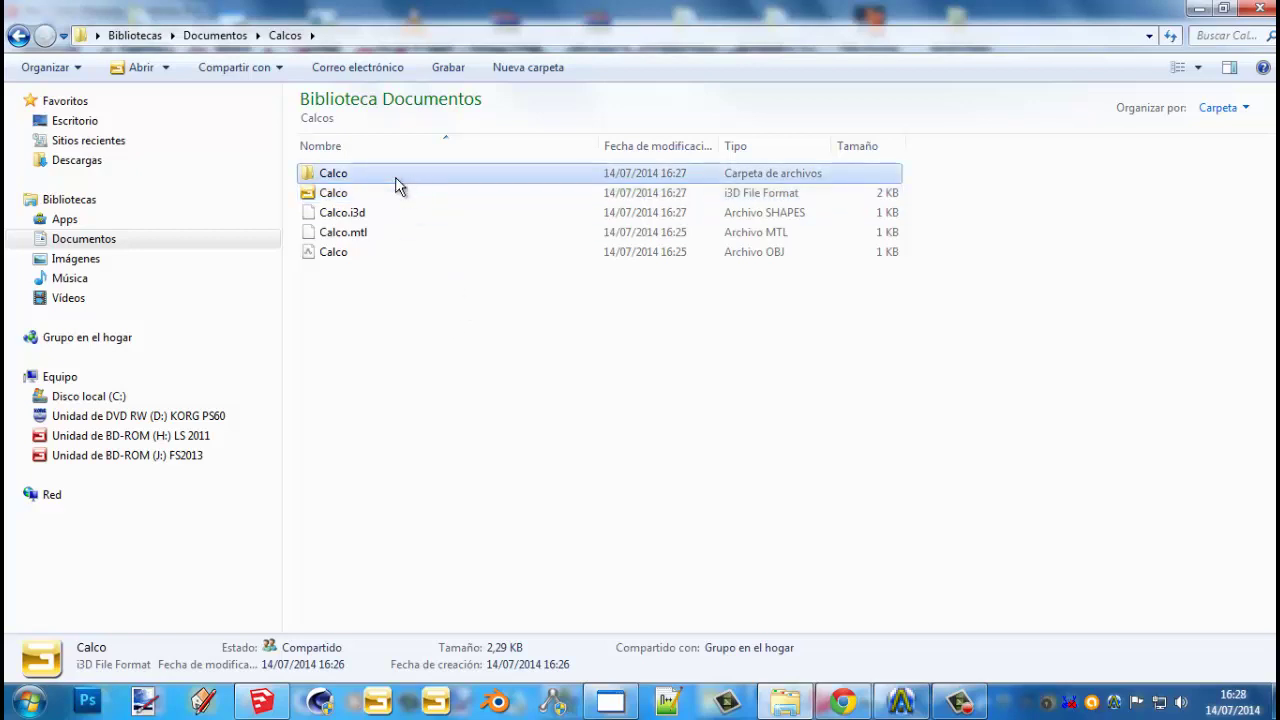
pyautogui.moveTo(403, 251); pyautogui.dragTo(410, 170)
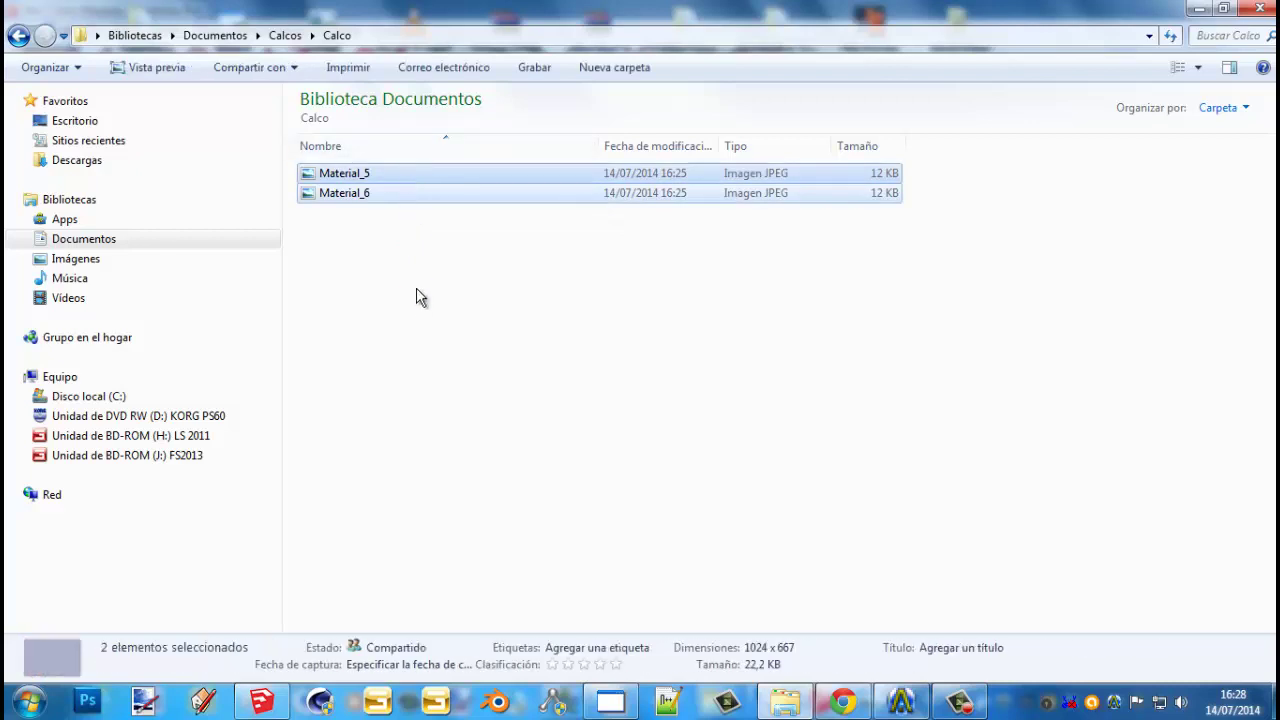
pyautogui.moveTo(417, 296); pyautogui.dragTo(417, 176)
pyautogui.rightClick(414, 173)
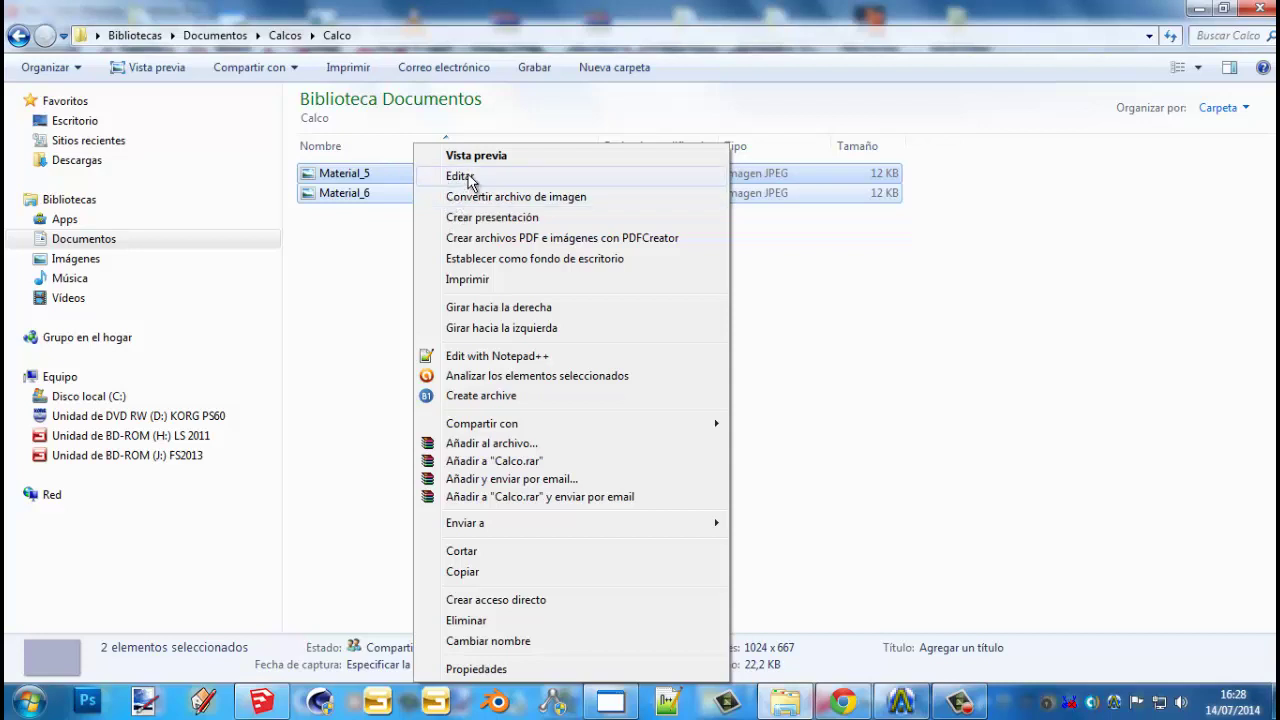
pyautogui.click(460, 177)
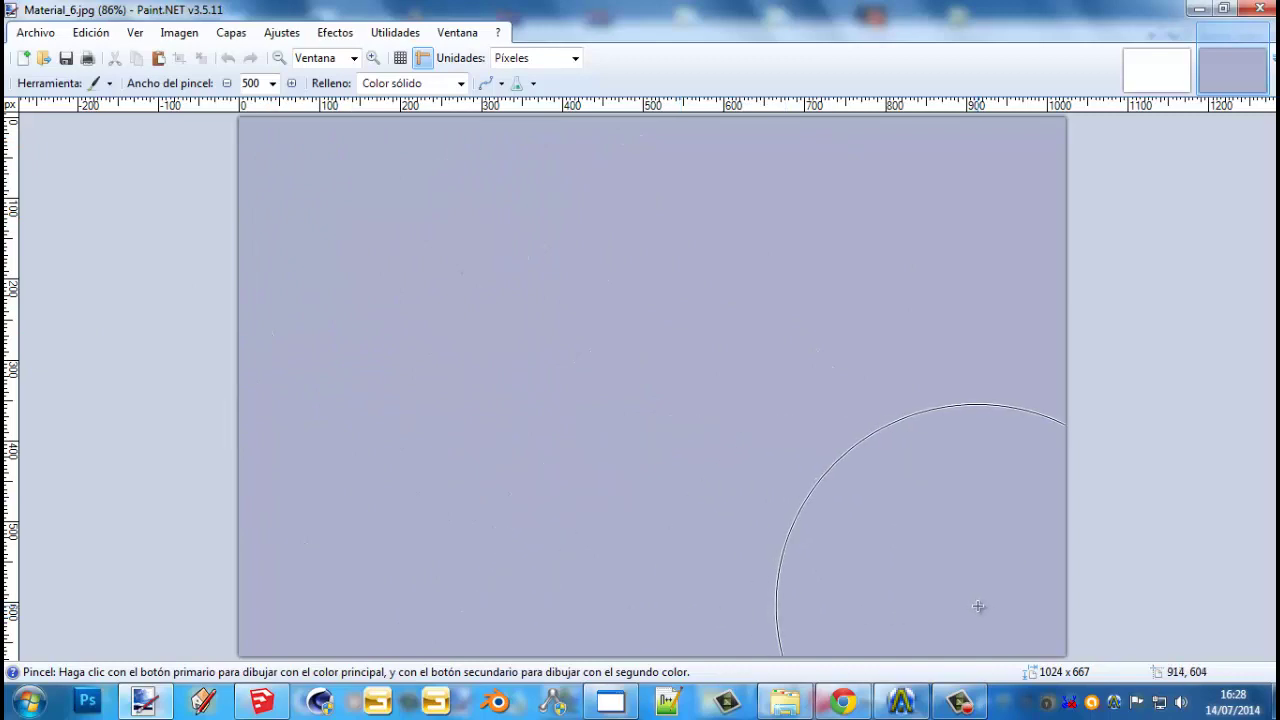
# Compare the Material_5 and Material_6 images by switching back and forth between them
pyautogui.click(1178, 70)
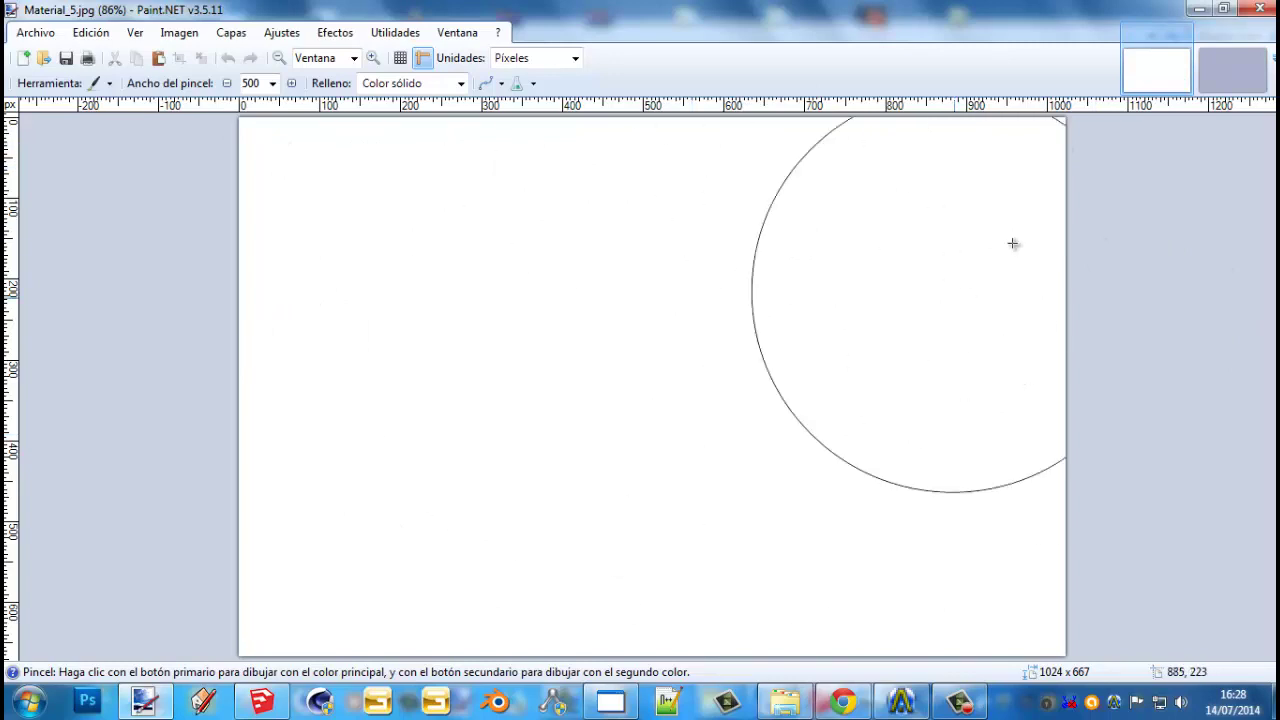
pyautogui.click(1220, 68)
pyautogui.click(1150, 55)
pyautogui.click(1220, 61)
pyautogui.click(1194, 60)
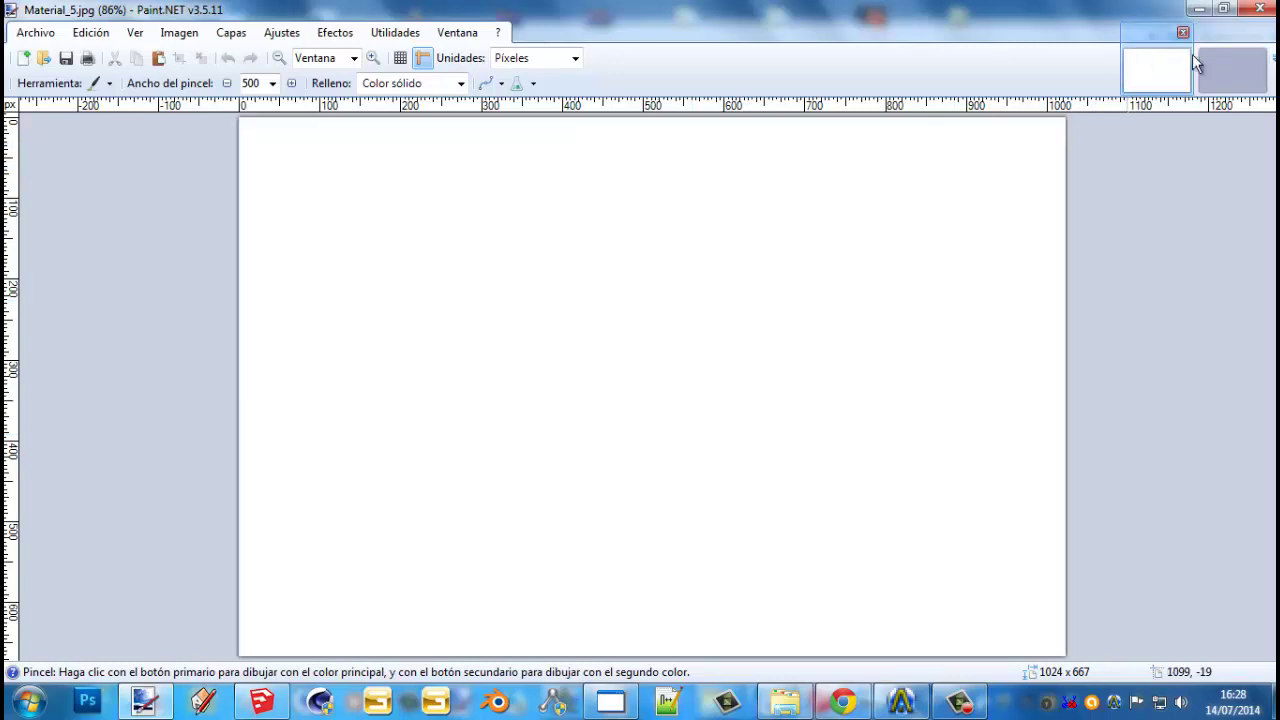
pyautogui.click(1212, 62)
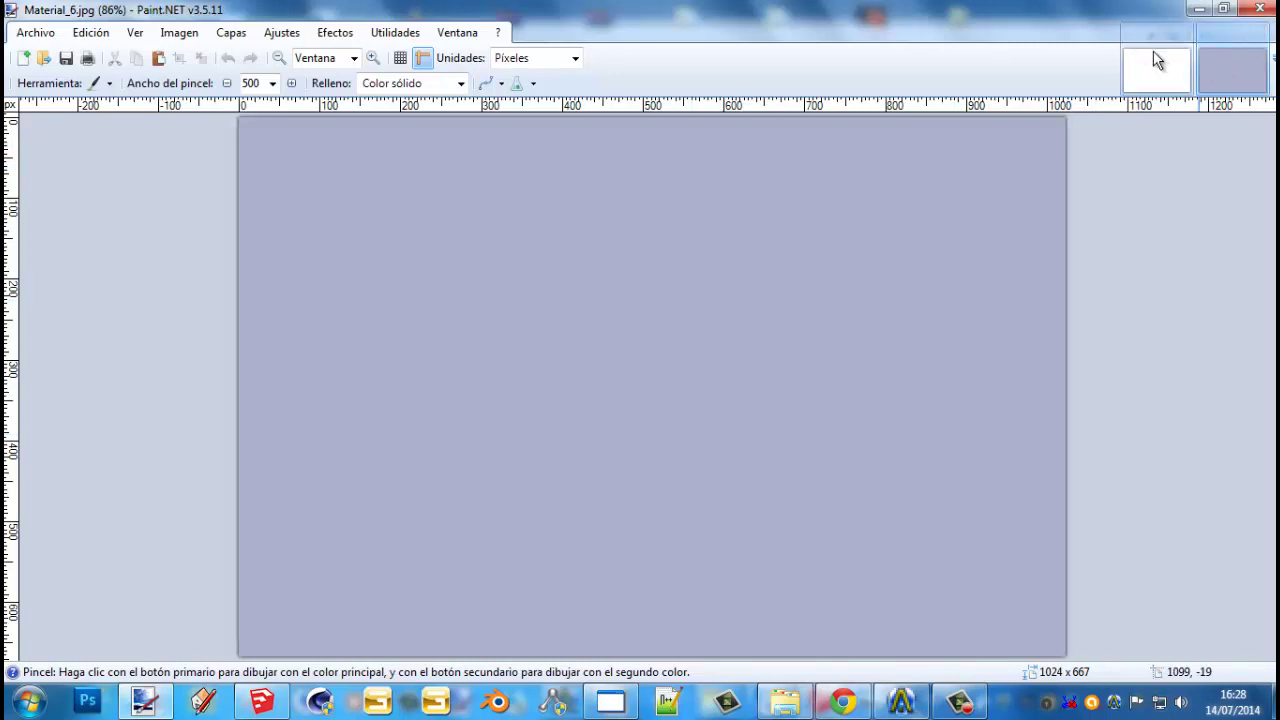
pyautogui.click(1157, 58)
pyautogui.click(1228, 66)
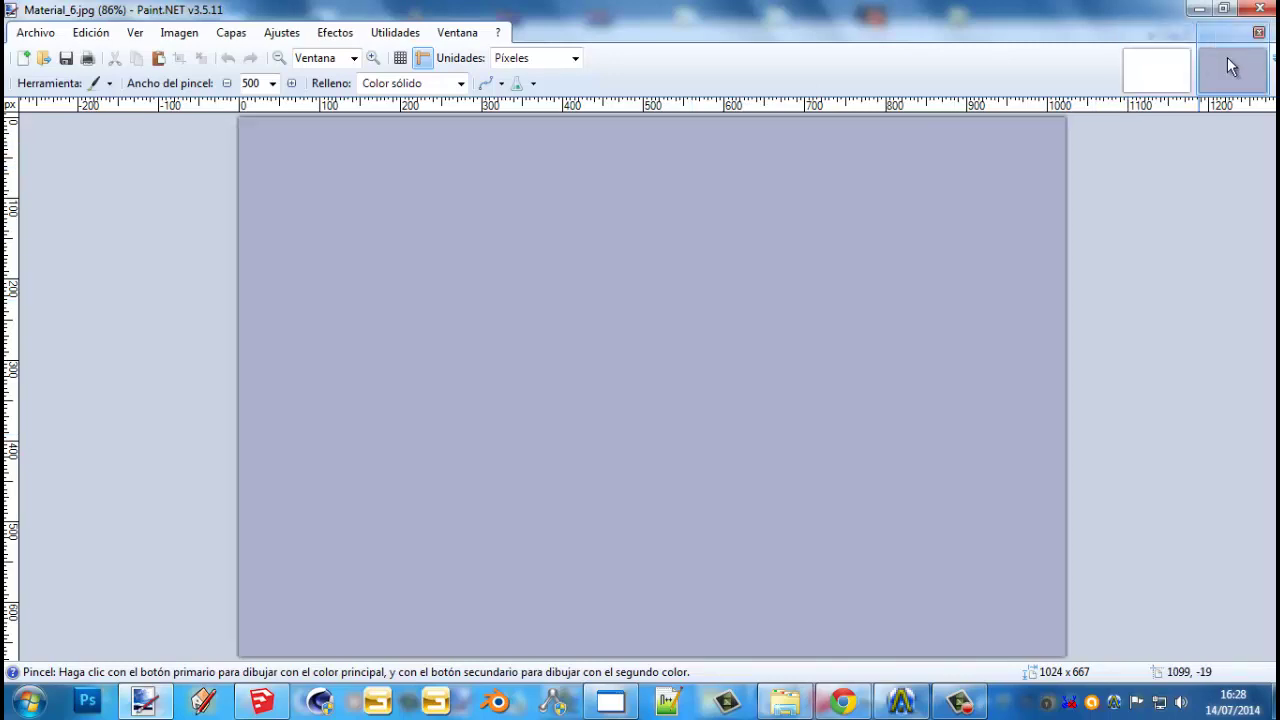
# Erase the entire Material_6 image to transparency with the Eraser (Borrador) at width 500
pyautogui.click(40, 86)
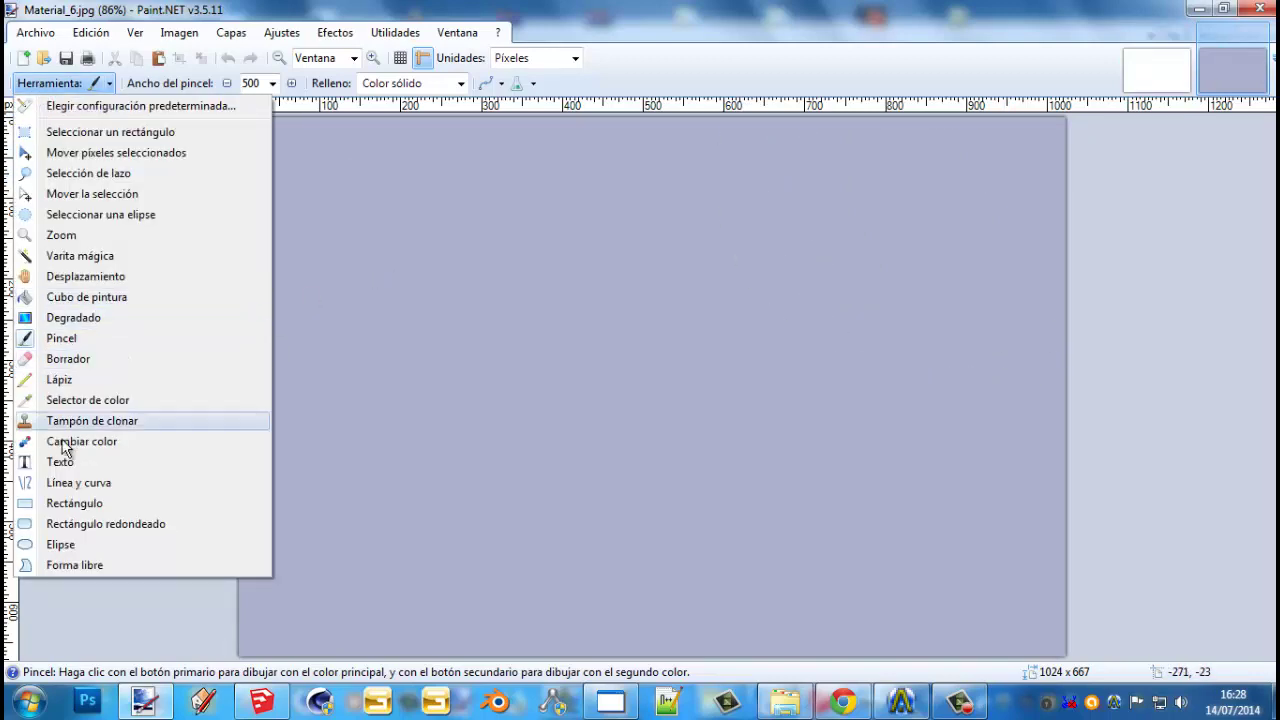
pyautogui.click(100, 359)
pyautogui.moveTo(966, 200)
pyautogui.mouseDown()
pyautogui.moveTo(293, 196)
pyautogui.moveTo(307, 556)
pyautogui.moveTo(1176, 581)
pyautogui.mouseUp()
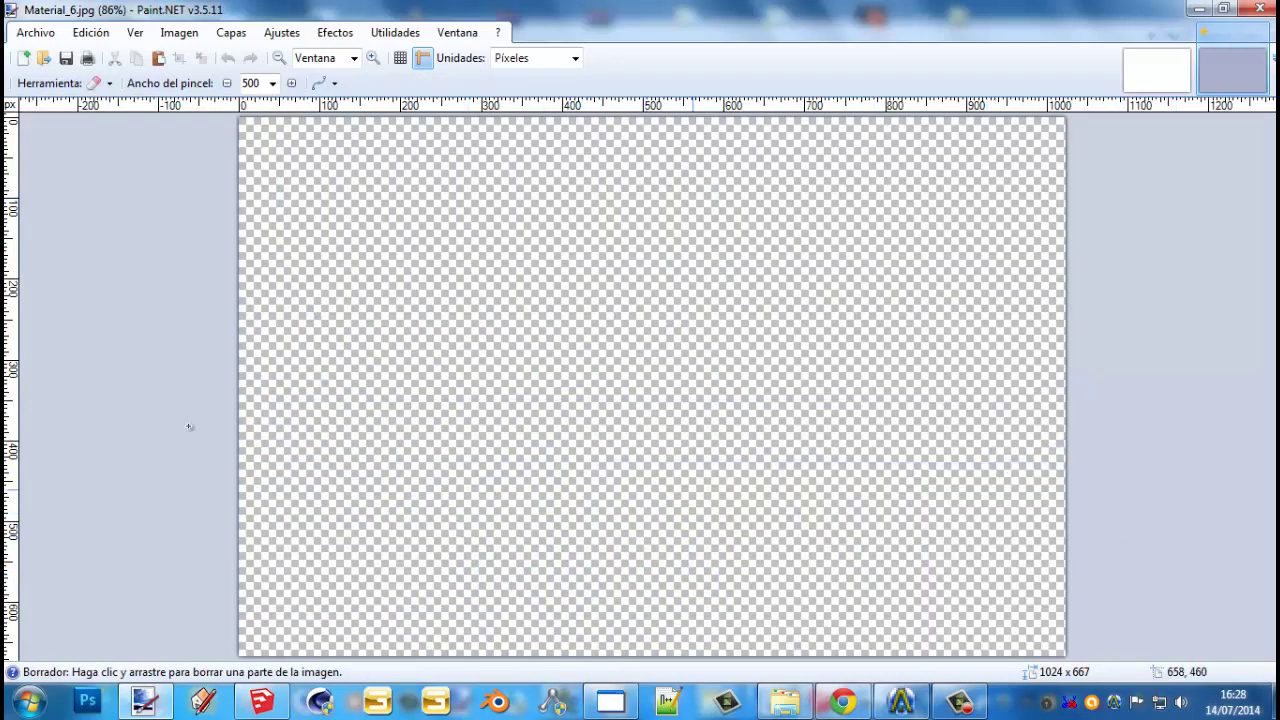
pyautogui.moveTo(770, 398); pyautogui.dragTo(1143, 306)
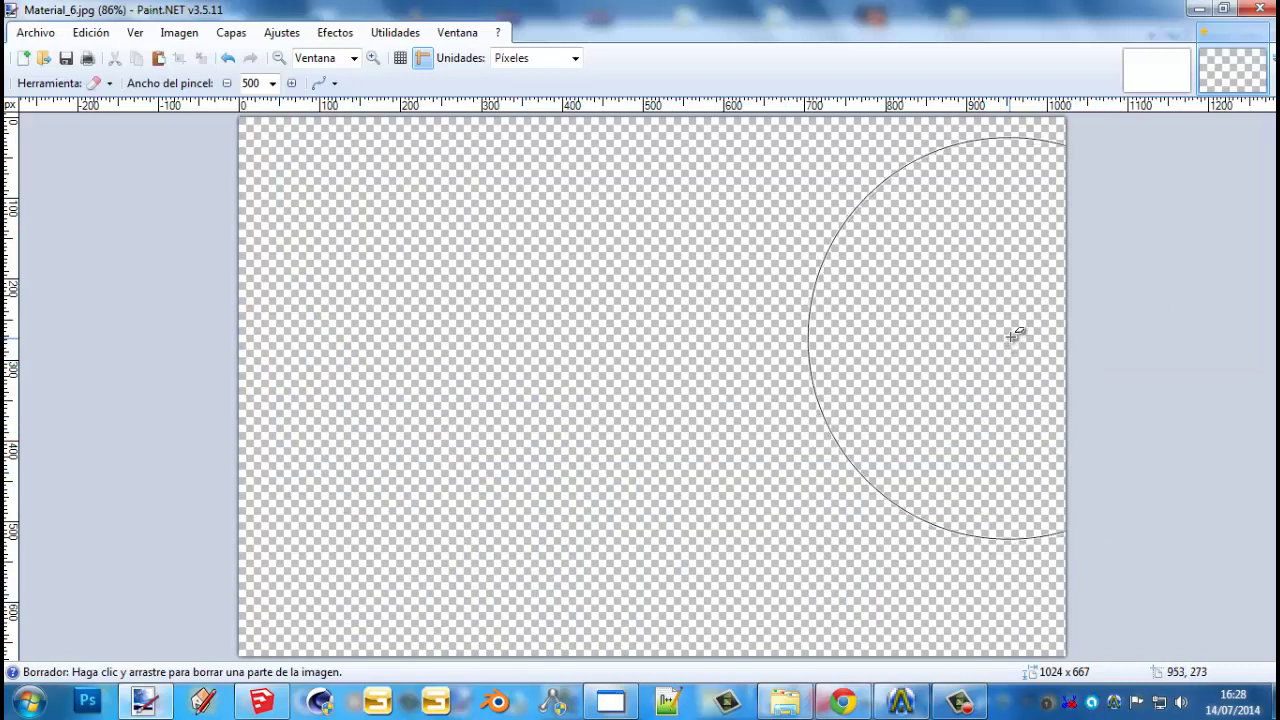
# Erase the entire Material_5 image to transparency with the same eraser
pyautogui.click(1143, 76)
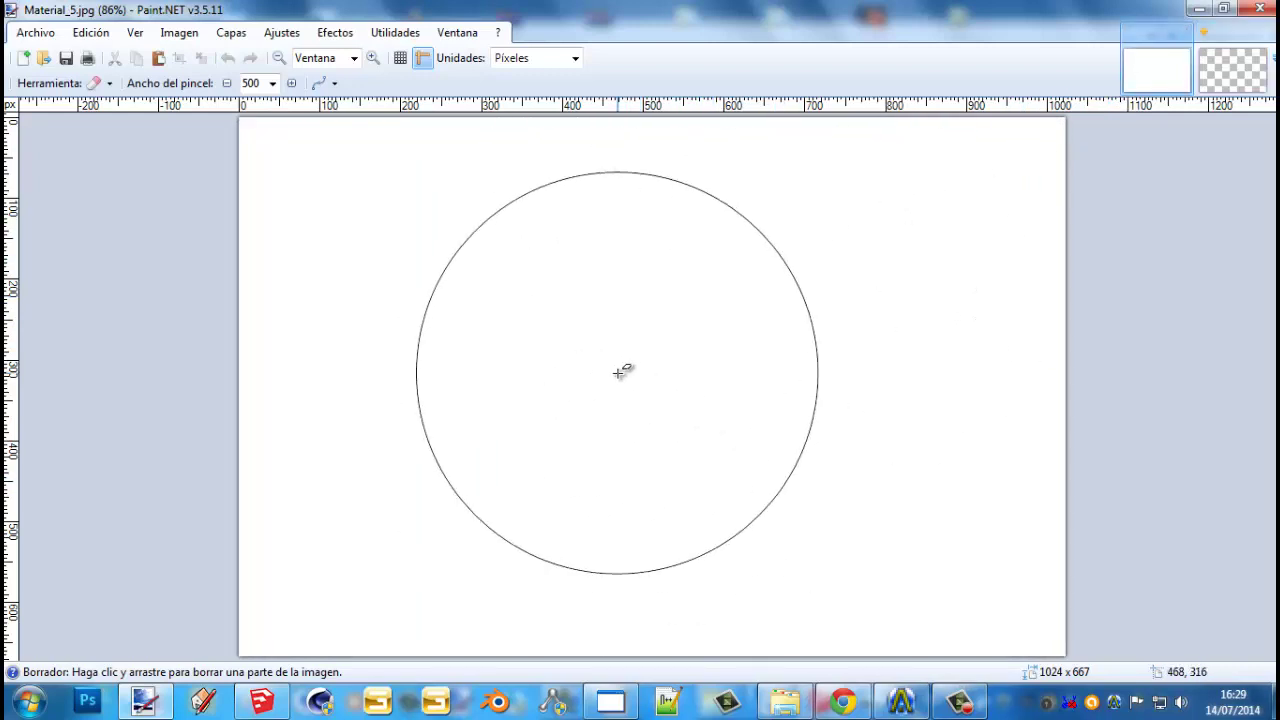
pyautogui.moveTo(600, 263)
pyautogui.mouseDown()
pyautogui.moveTo(1085, 256)
pyautogui.moveTo(276, 242)
pyautogui.moveTo(251, 526)
pyautogui.moveTo(1130, 587)
pyautogui.mouseUp()
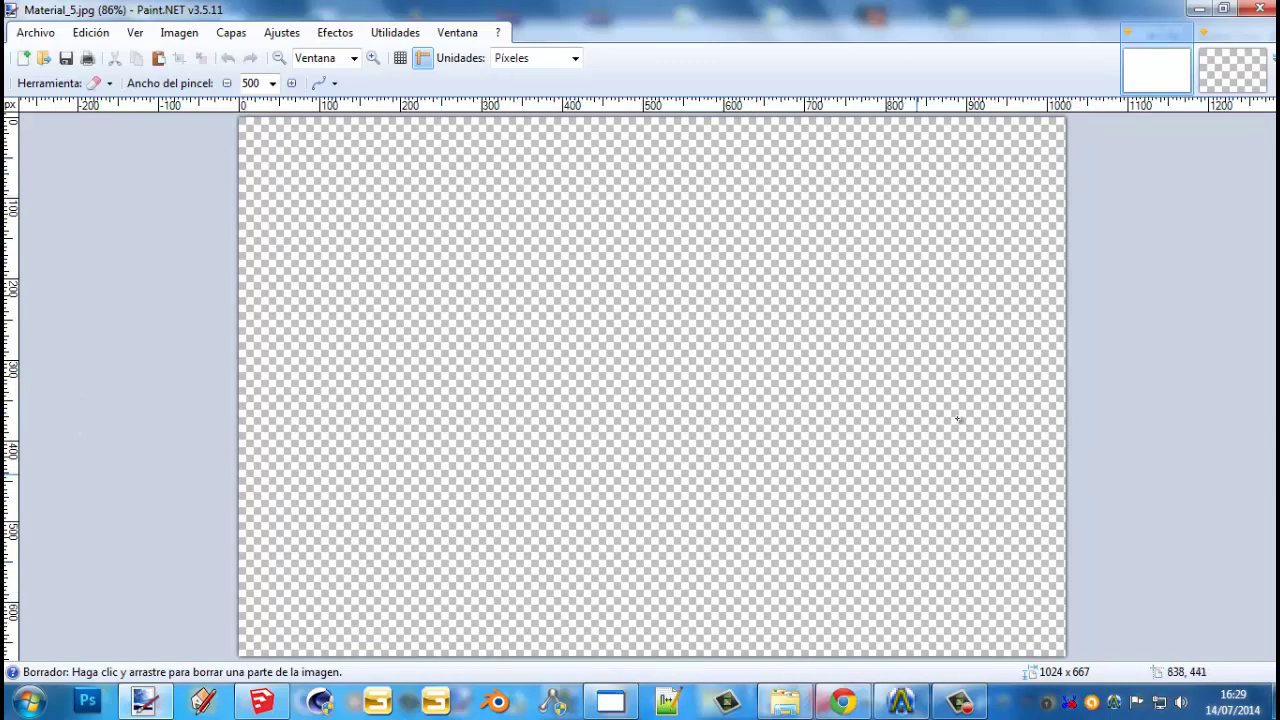
pyautogui.click(900, 516)
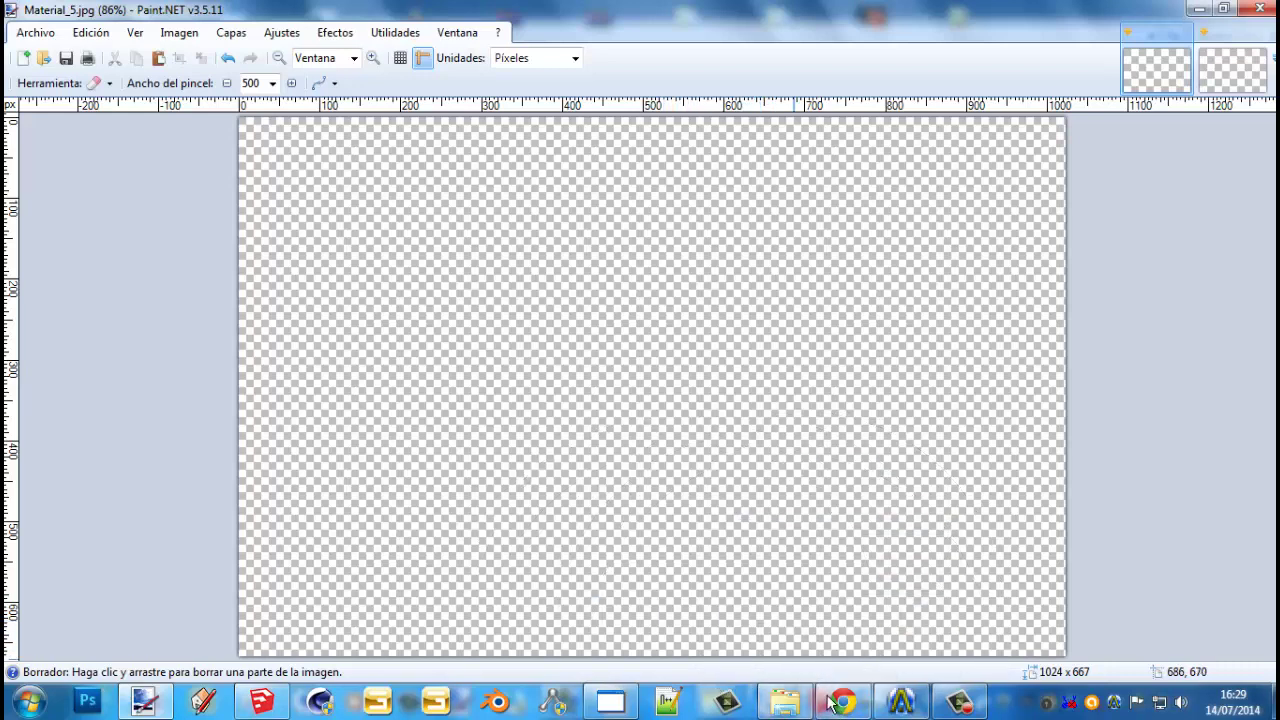
# Switch to Google Chrome and try to search for "logo john deere" in a new tab
pyautogui.moveTo(838, 702)
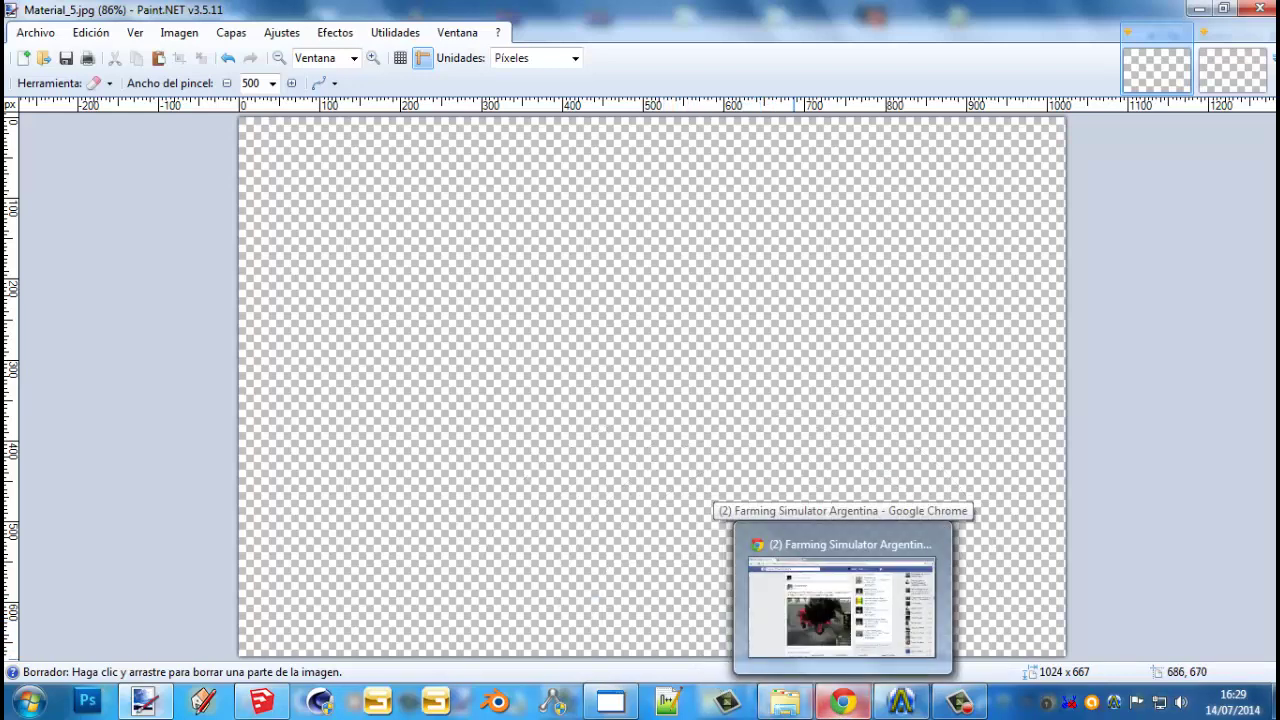
pyautogui.click(841, 600)
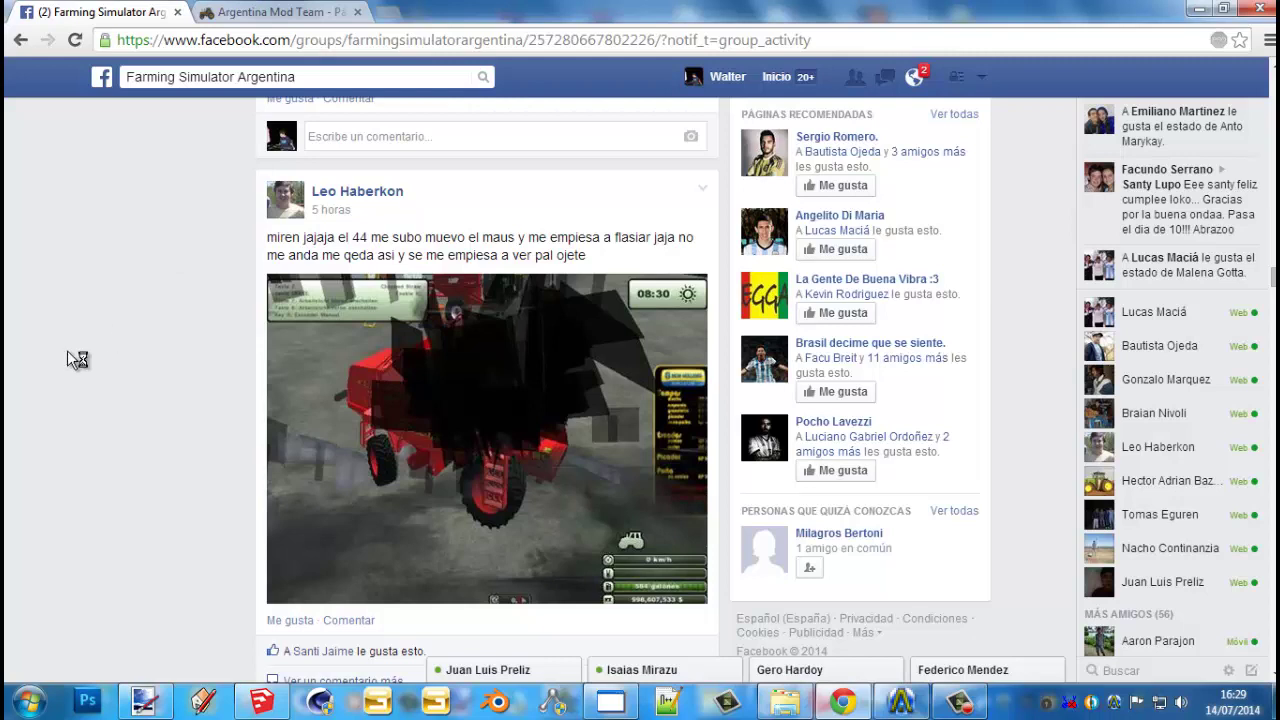
pyautogui.hotkey('ctrl', 't')
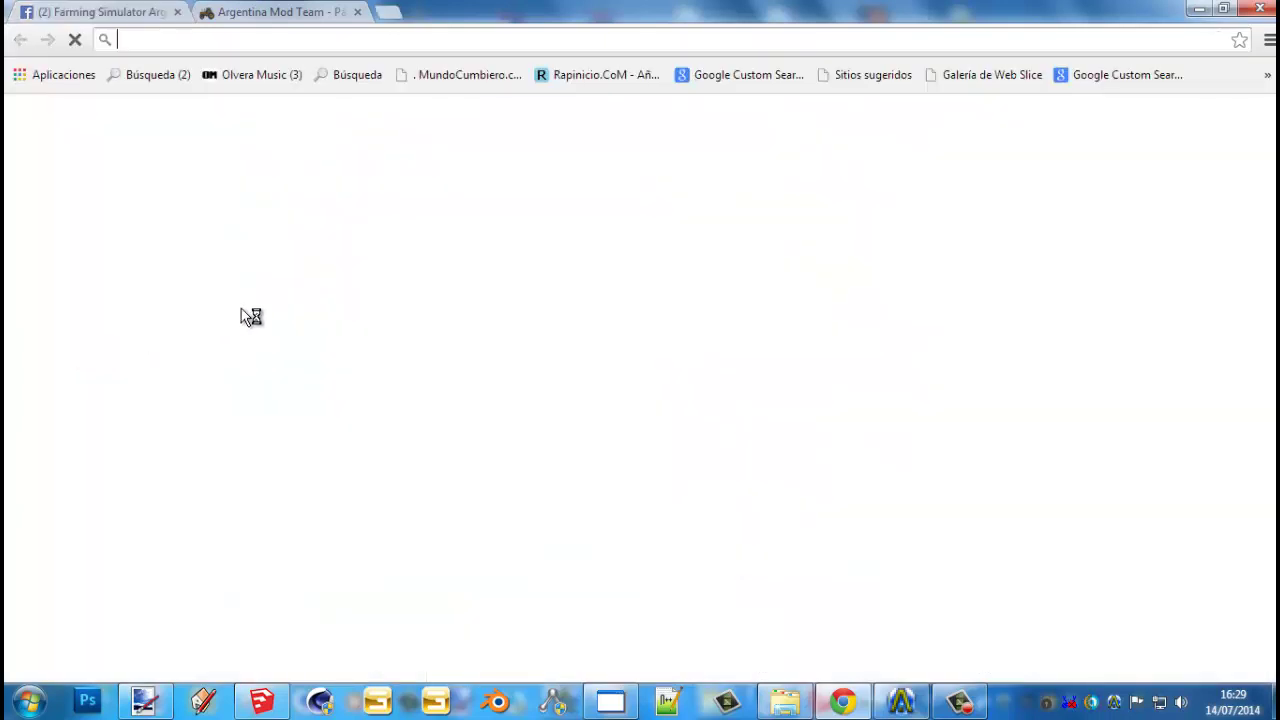
pyautogui.click(392, 374)
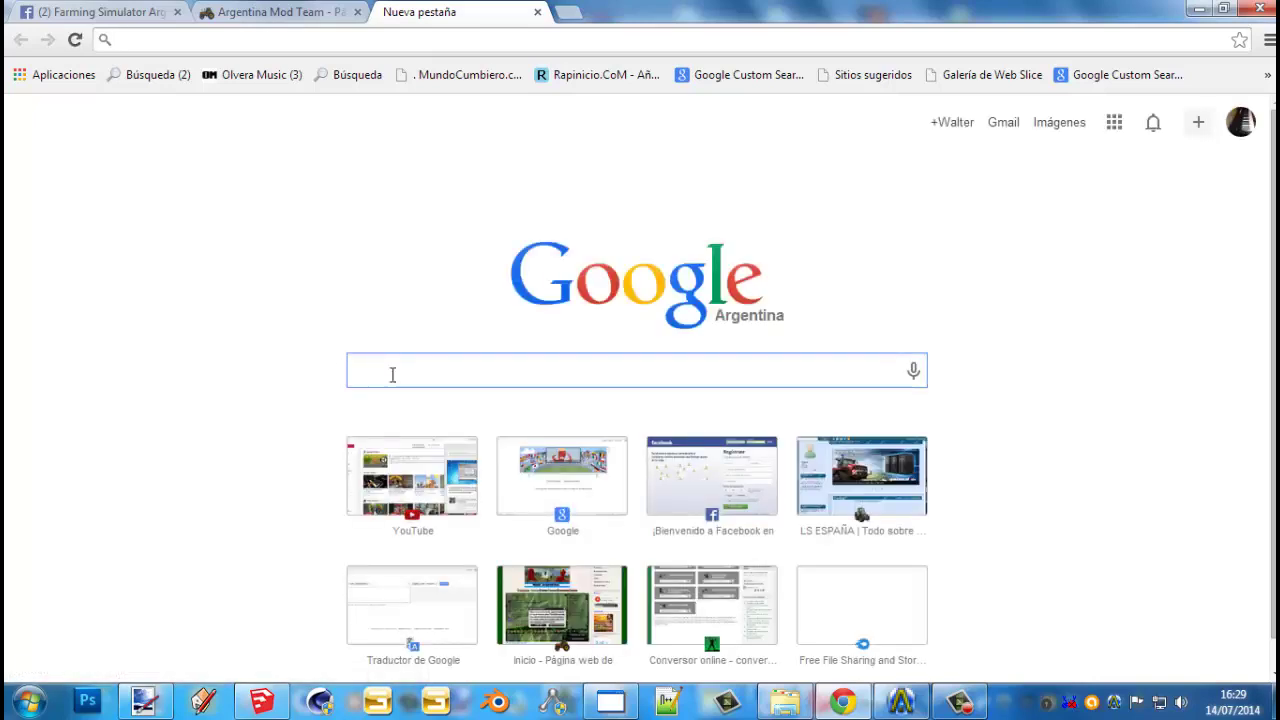
pyautogui.write('logo john deere')
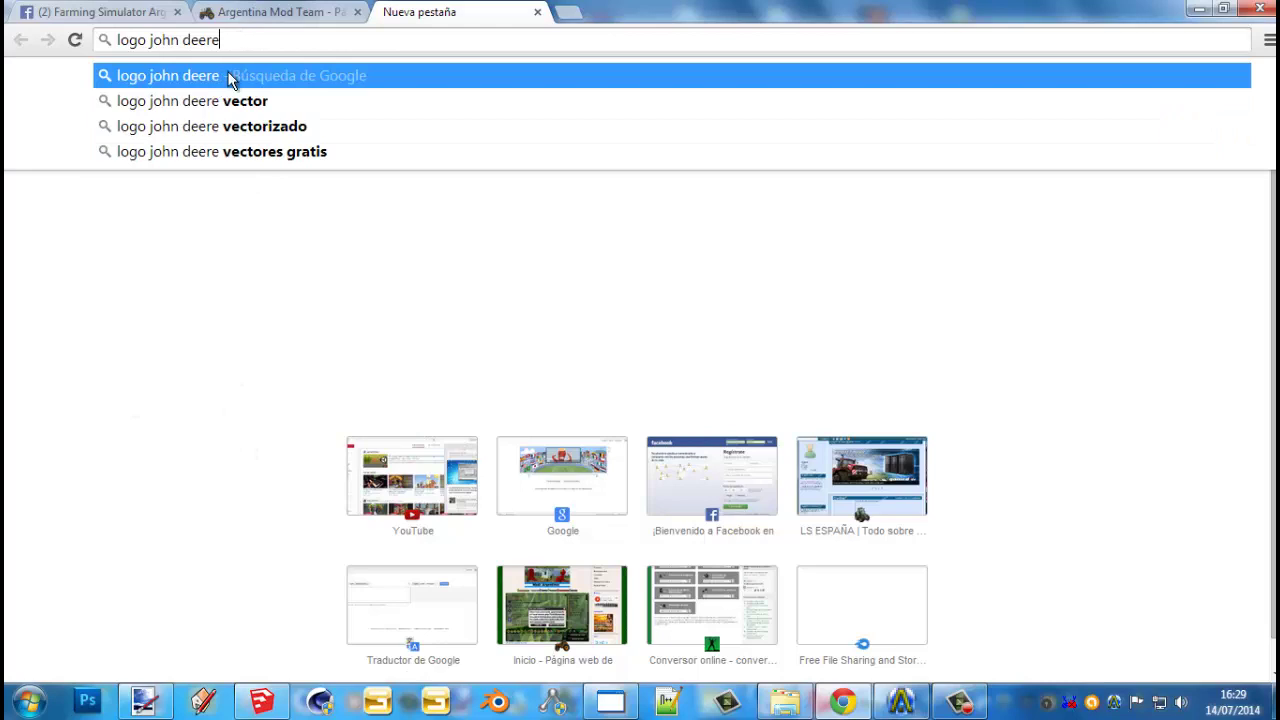
pyautogui.press('Escape')
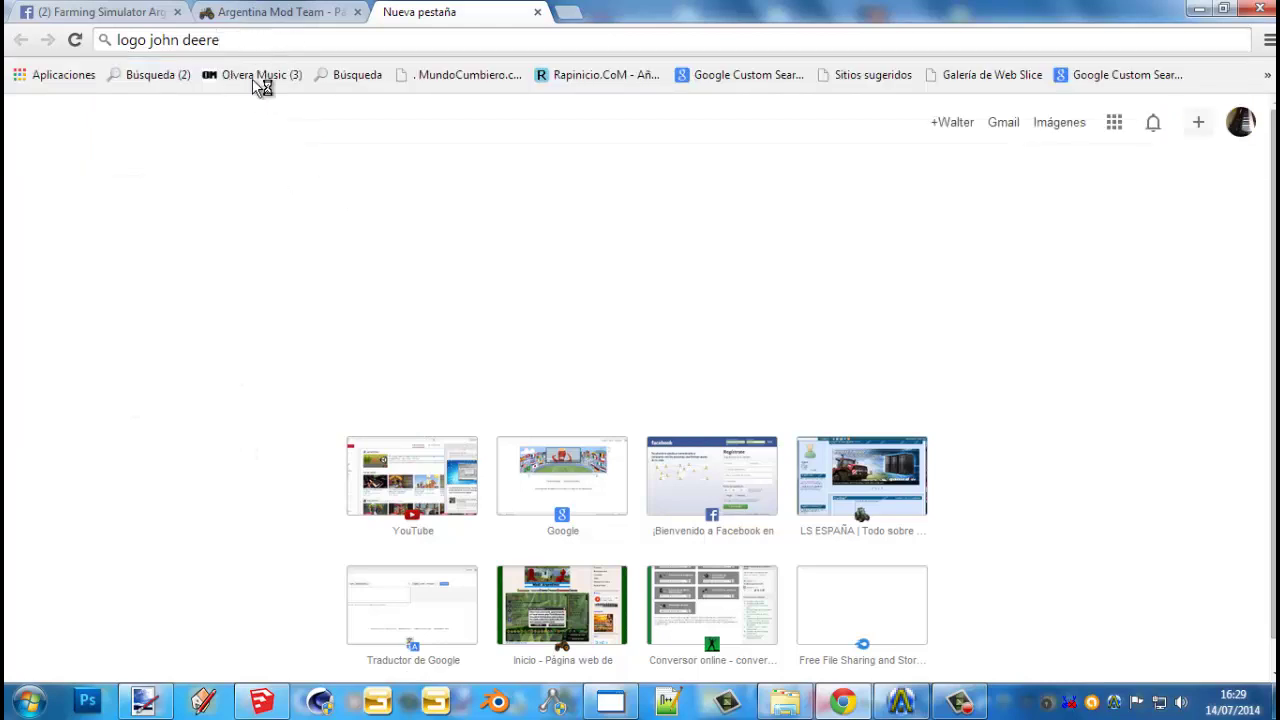
pyautogui.press('Return')
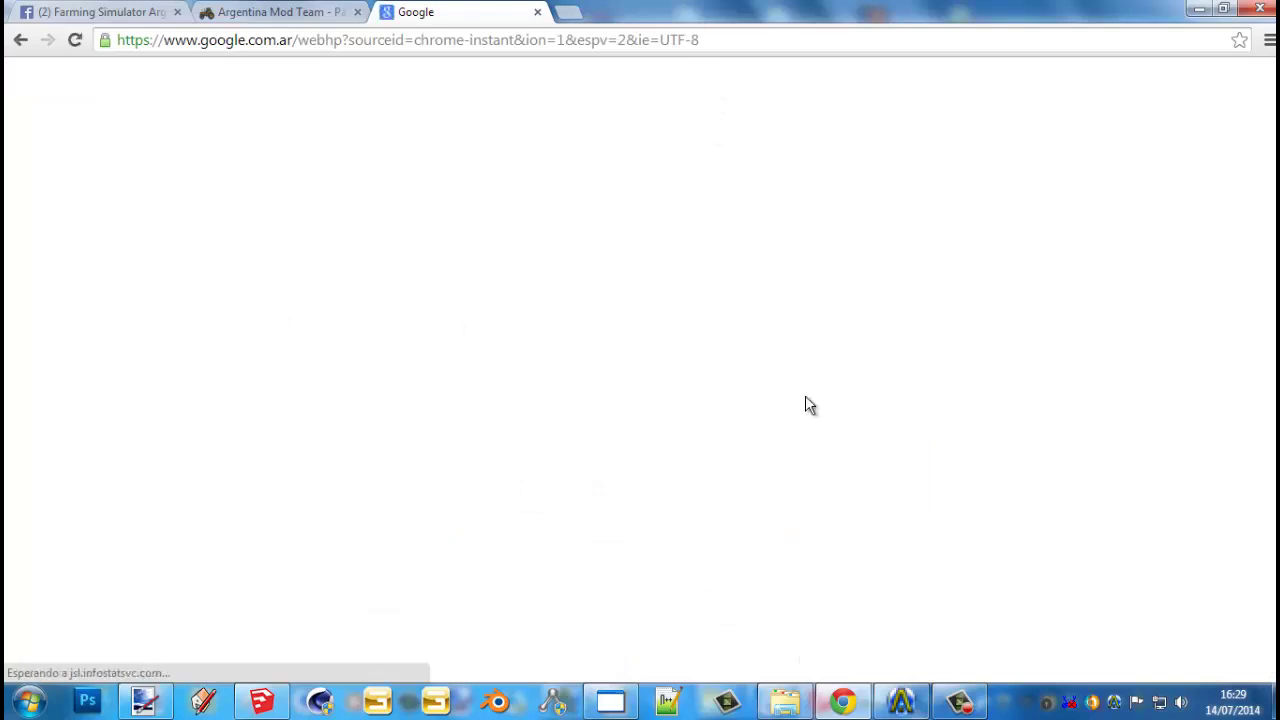
# Try to reload the blank Google page from its current address
pyautogui.click(703, 42)
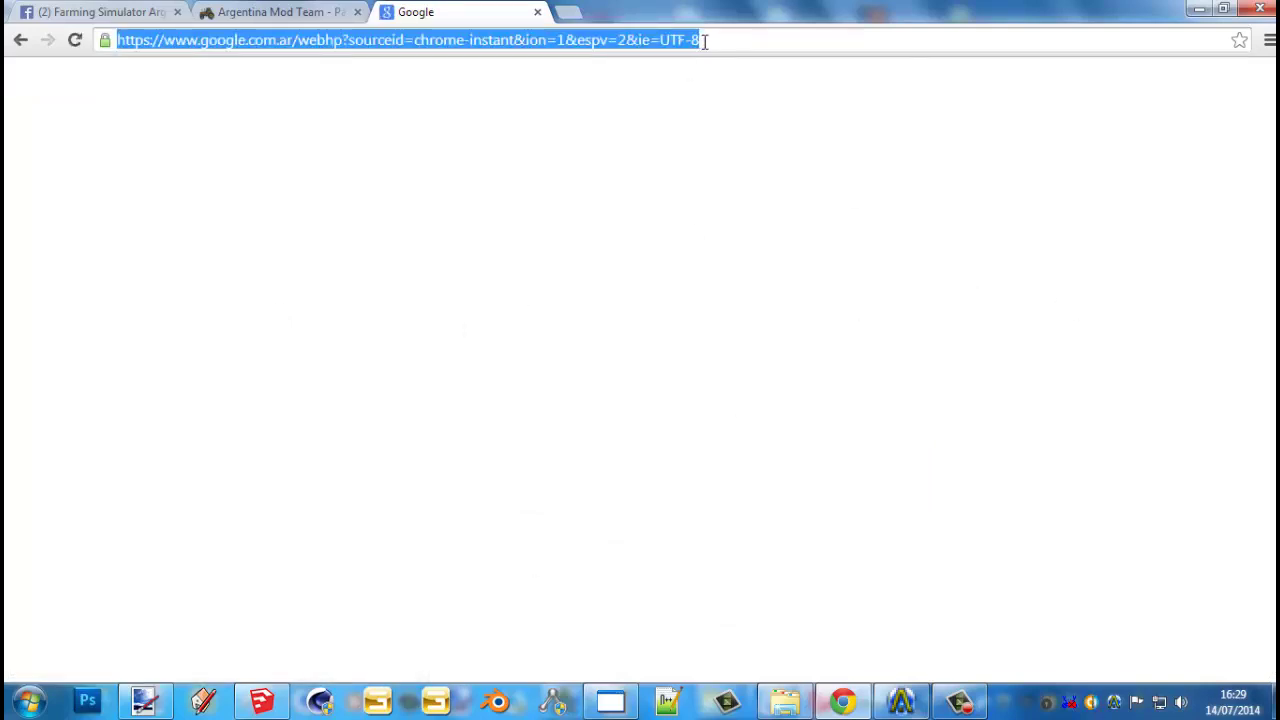
pyautogui.click(702, 42)
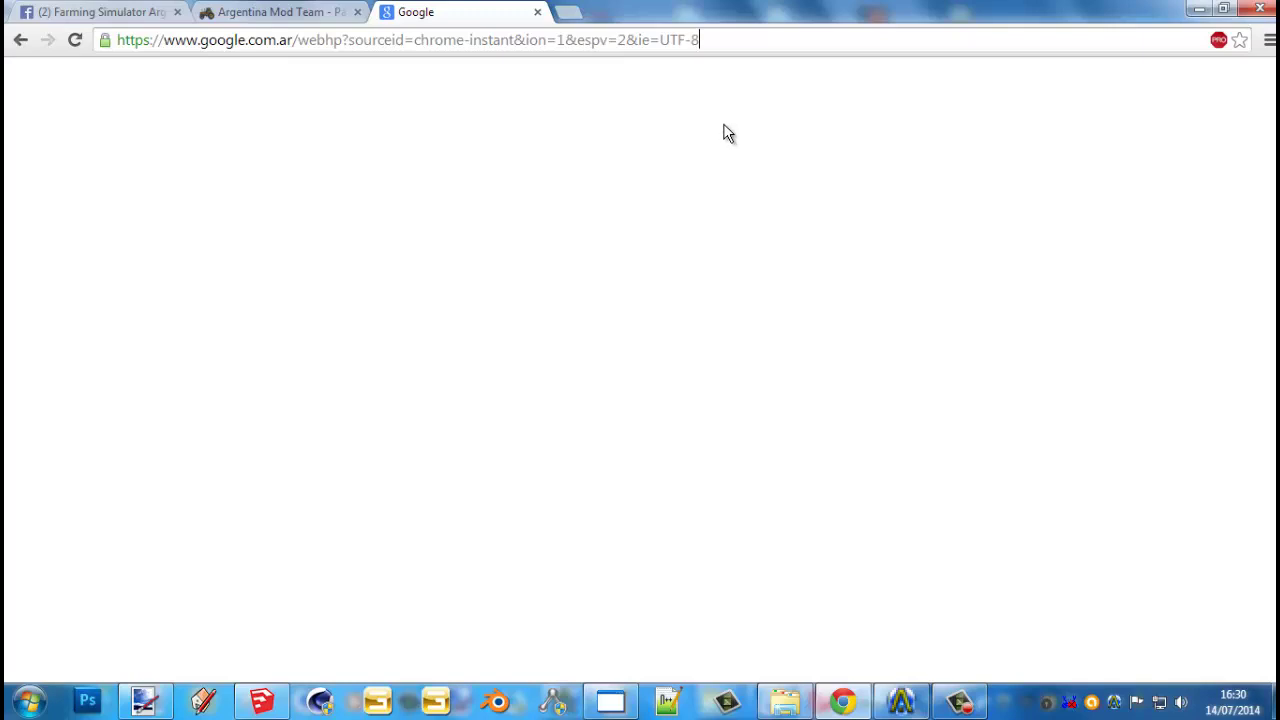
pyautogui.press('Return')
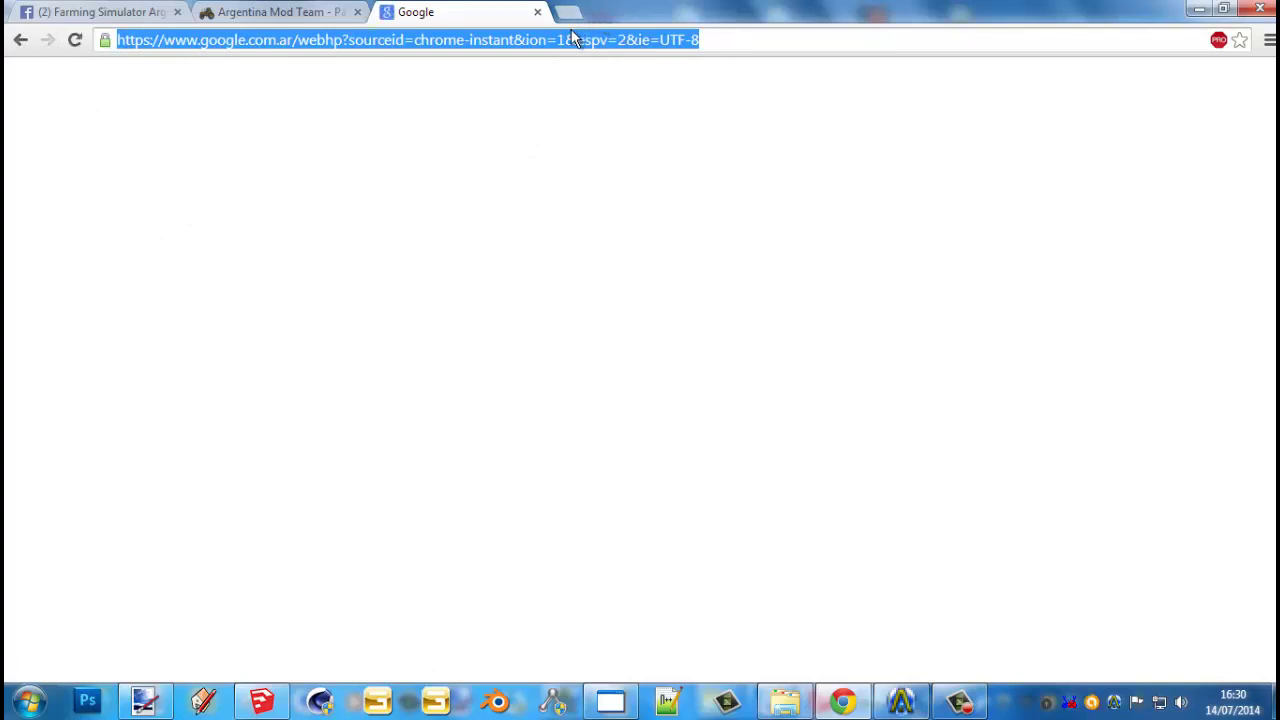
pyautogui.press('Return')
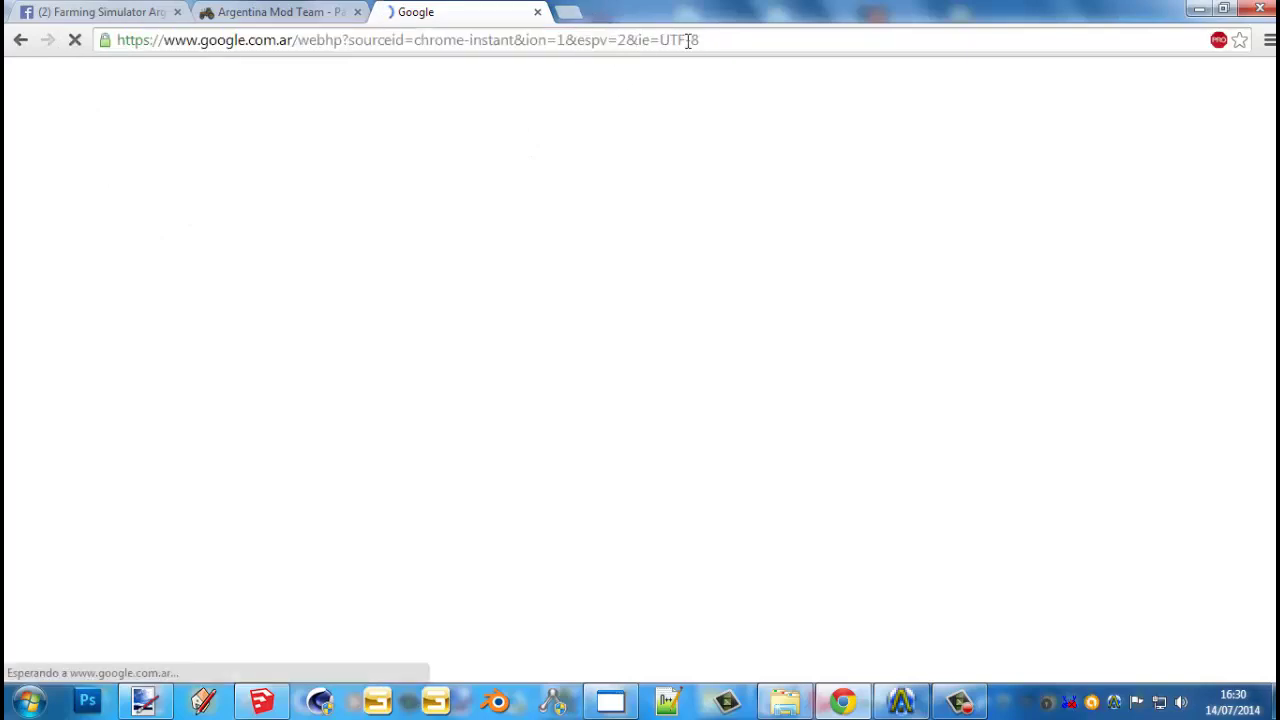
# Open the Google home page in a new tab and close the blank Google tab
pyautogui.click(566, 16)
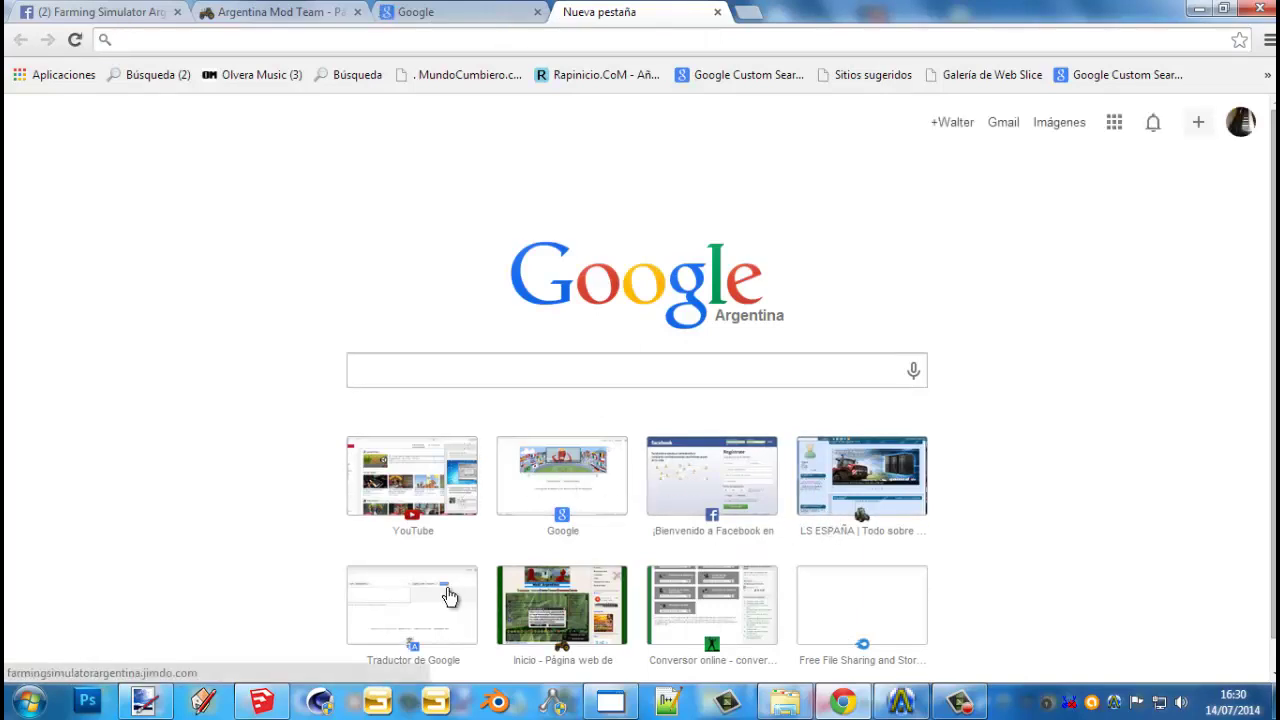
pyautogui.scroll(-1, 743, 595)
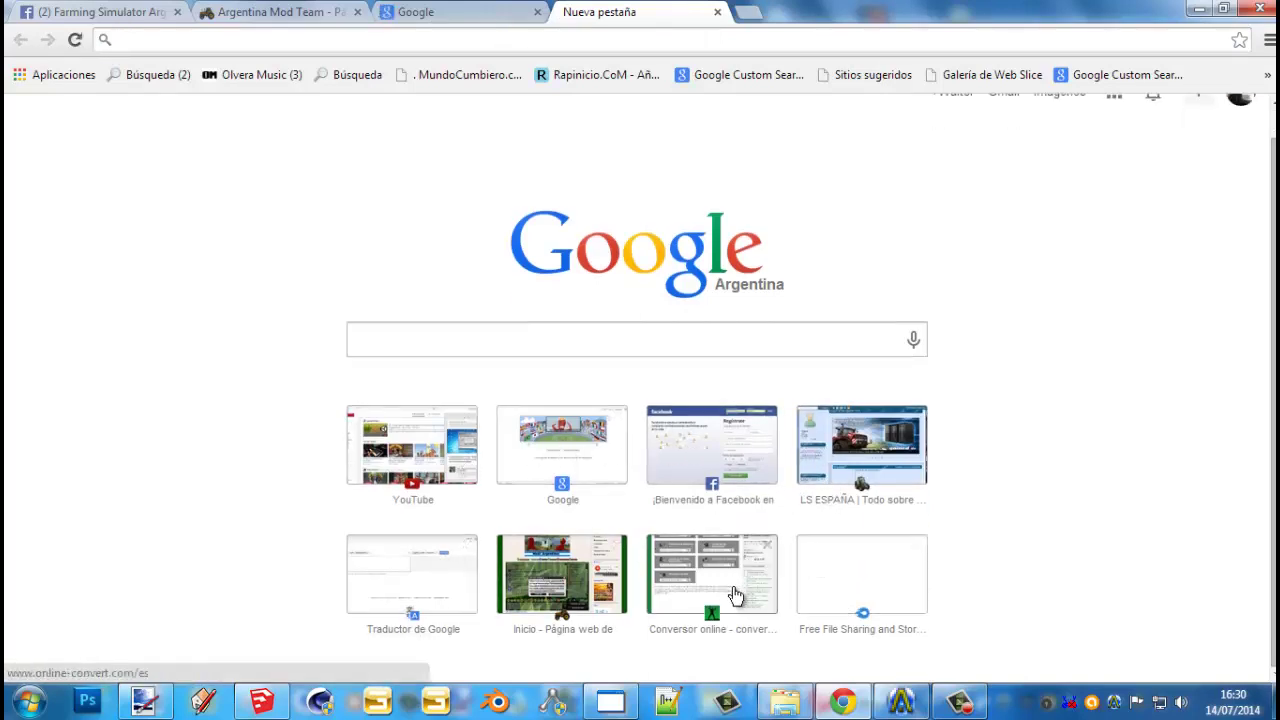
pyautogui.click(563, 442)
pyautogui.click(500, 12)
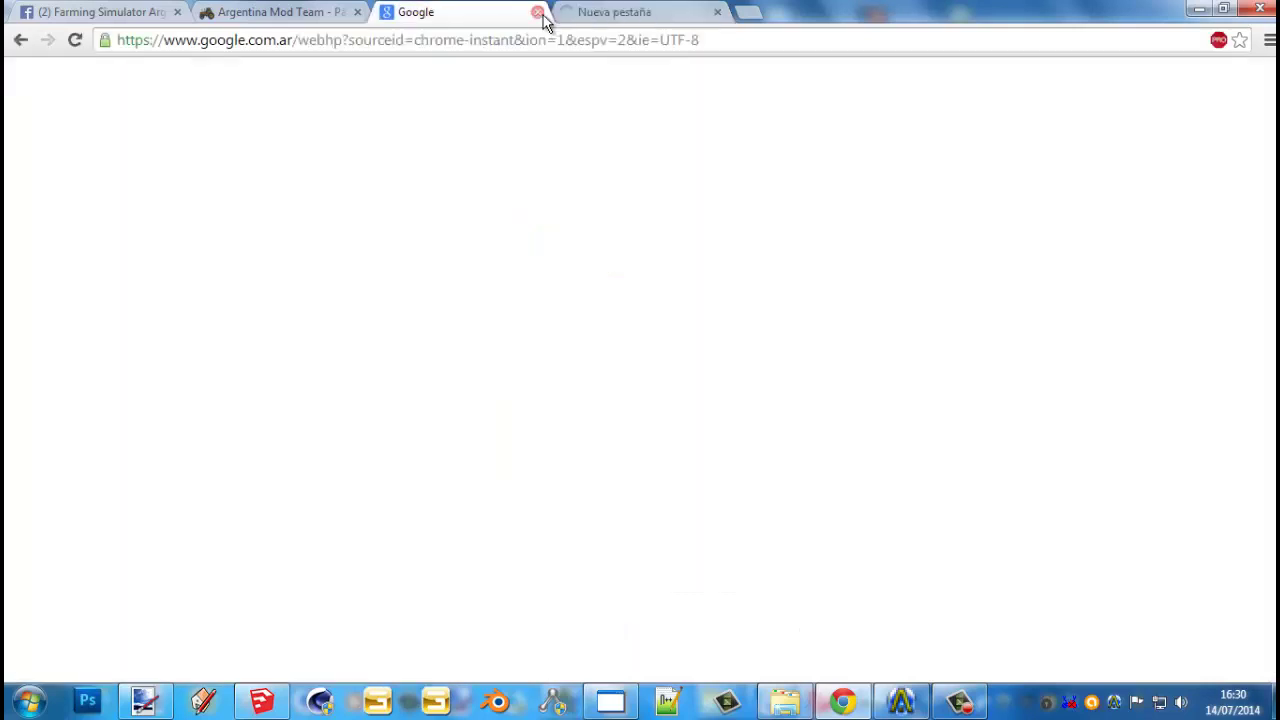
pyautogui.click(537, 12)
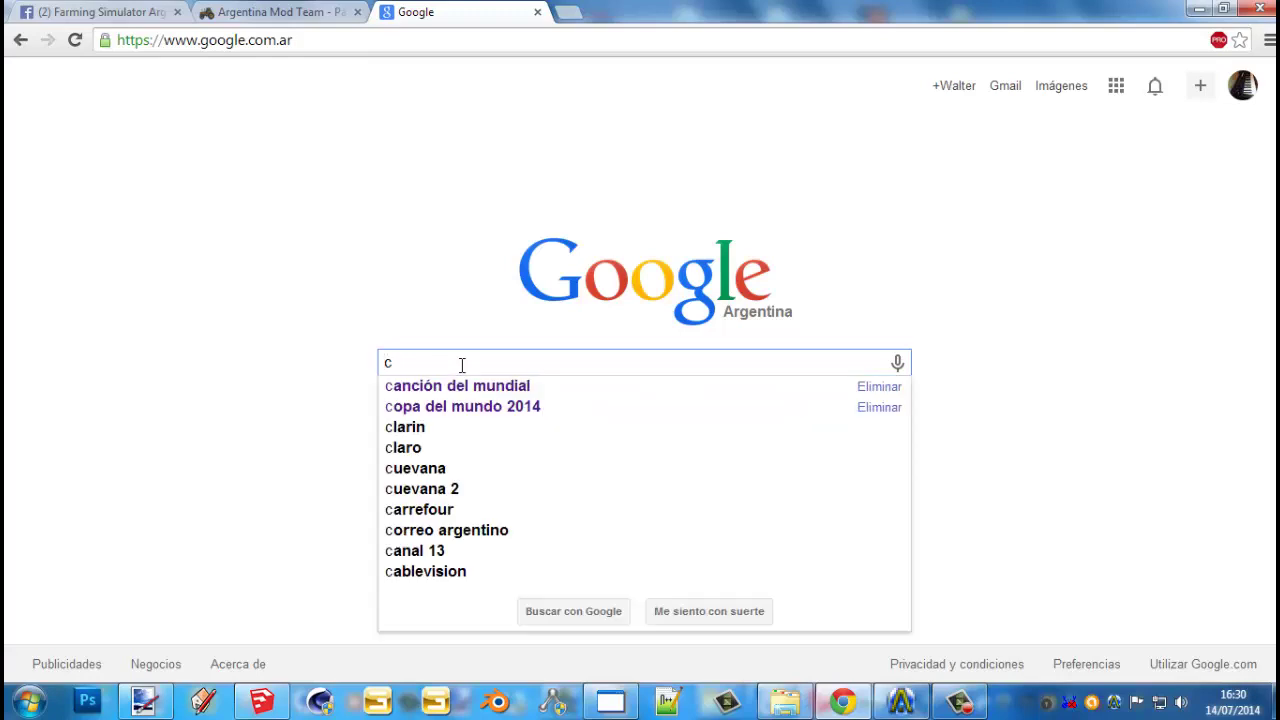
# Enter "logo john deere" as the Google search query and dismiss the suggestions
pyautogui.press('BackSpace')
pyautogui.write('lo')
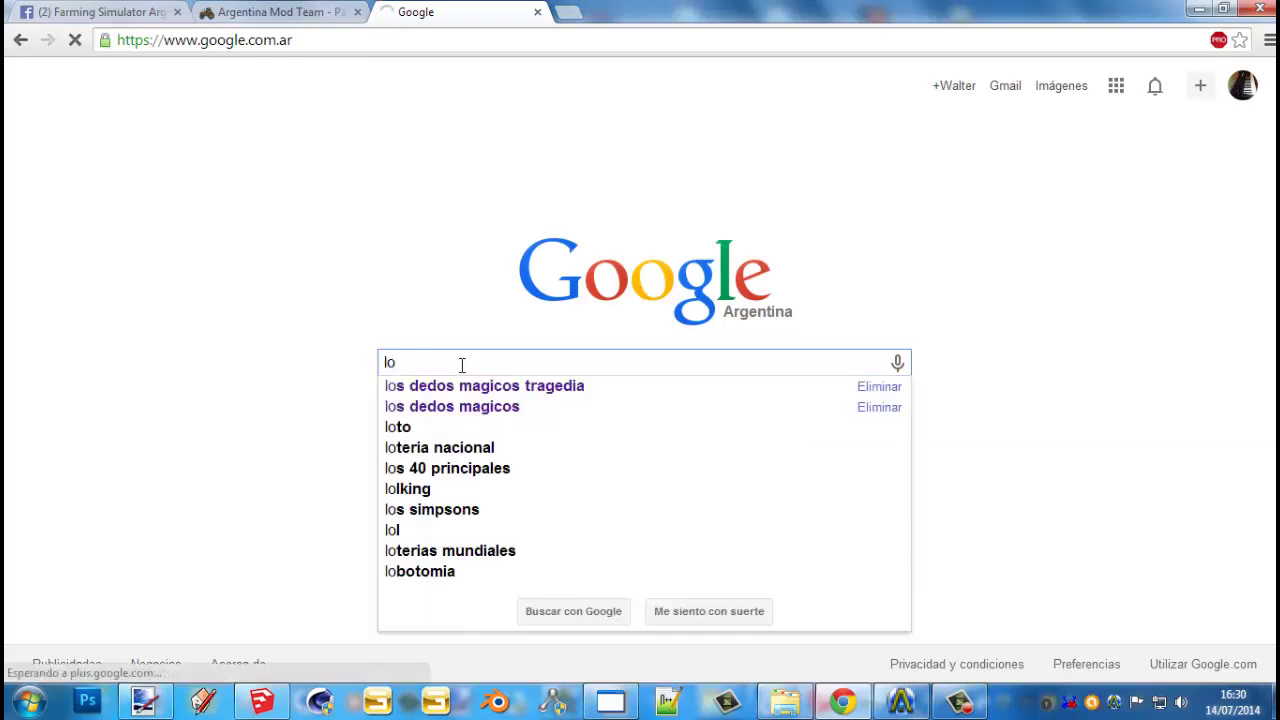
pyautogui.write('go john')
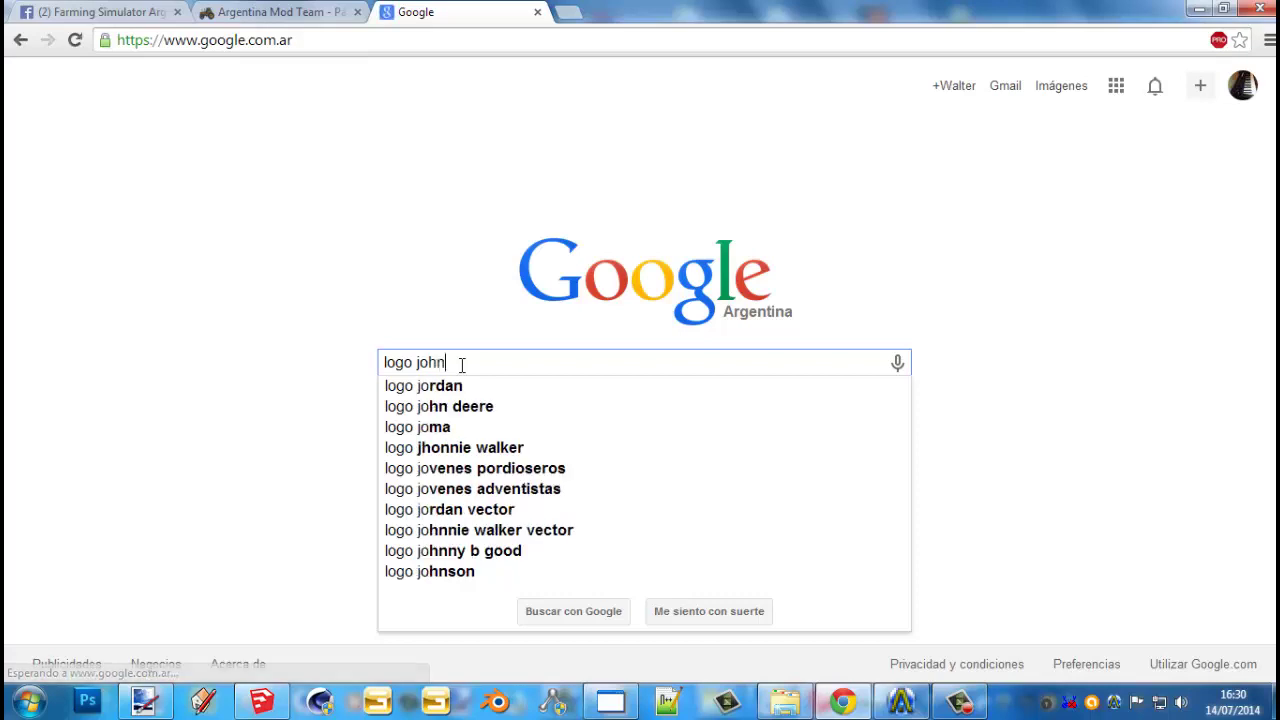
pyautogui.write(' deere')
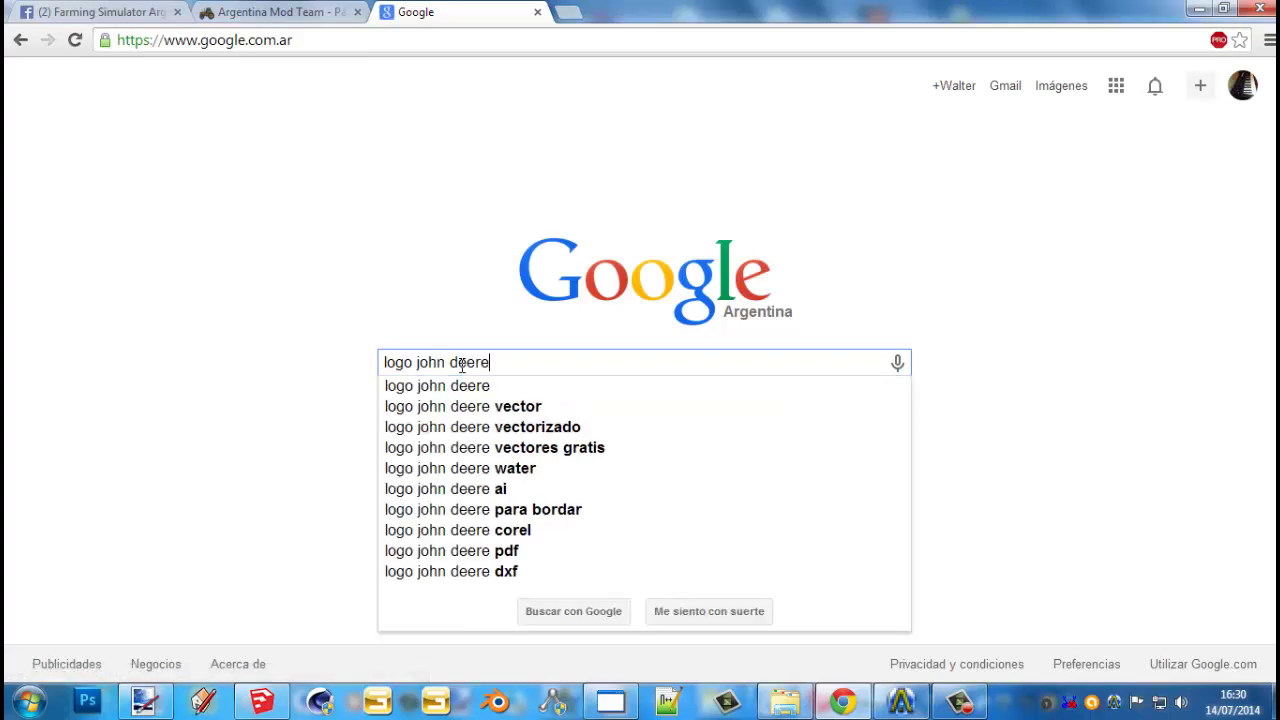
pyautogui.click(265, 376)
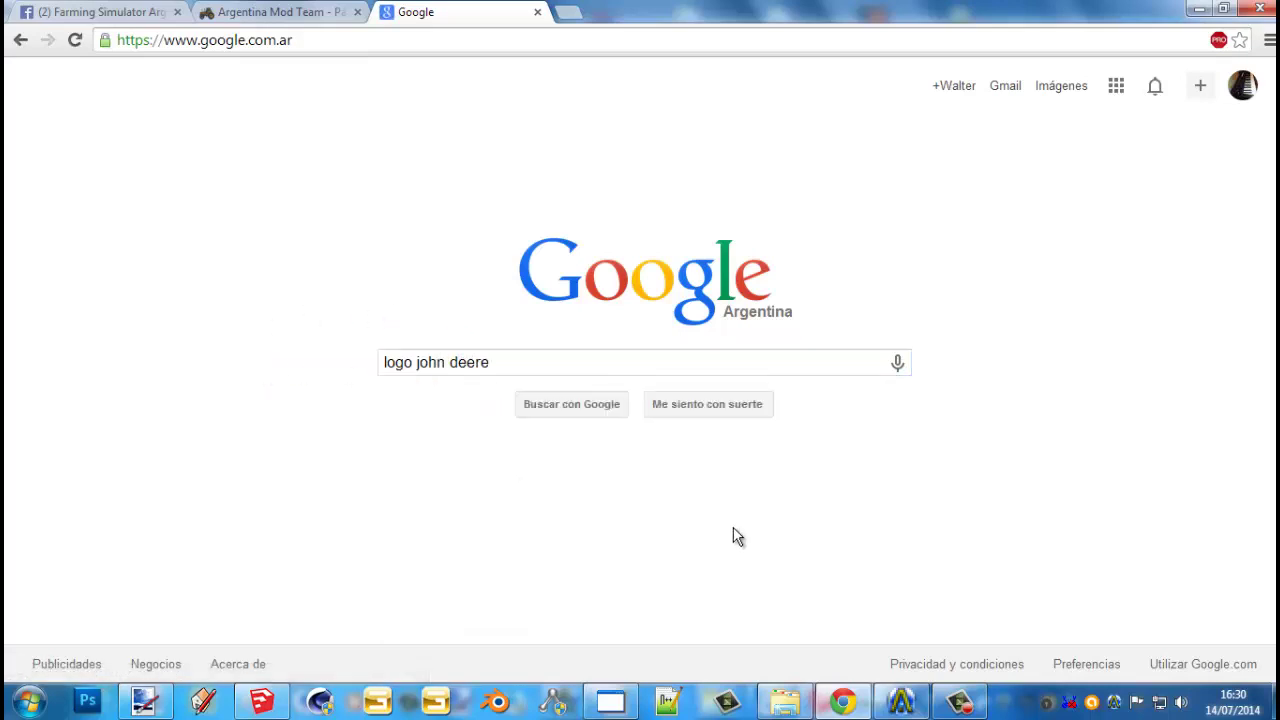
# Run the "logo john deere" search, show its image results, and preview the green and yellow logo from supremawaterpump.mex.tl
pyautogui.click(583, 410)
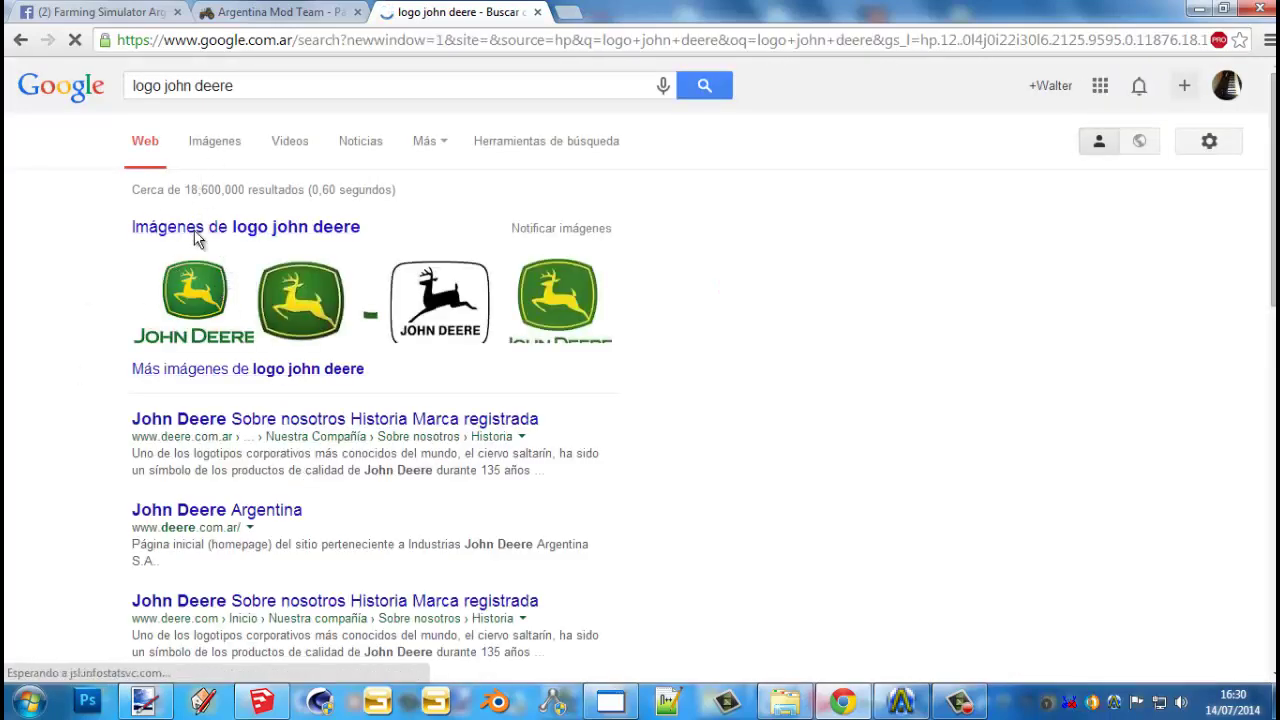
pyautogui.click(217, 145)
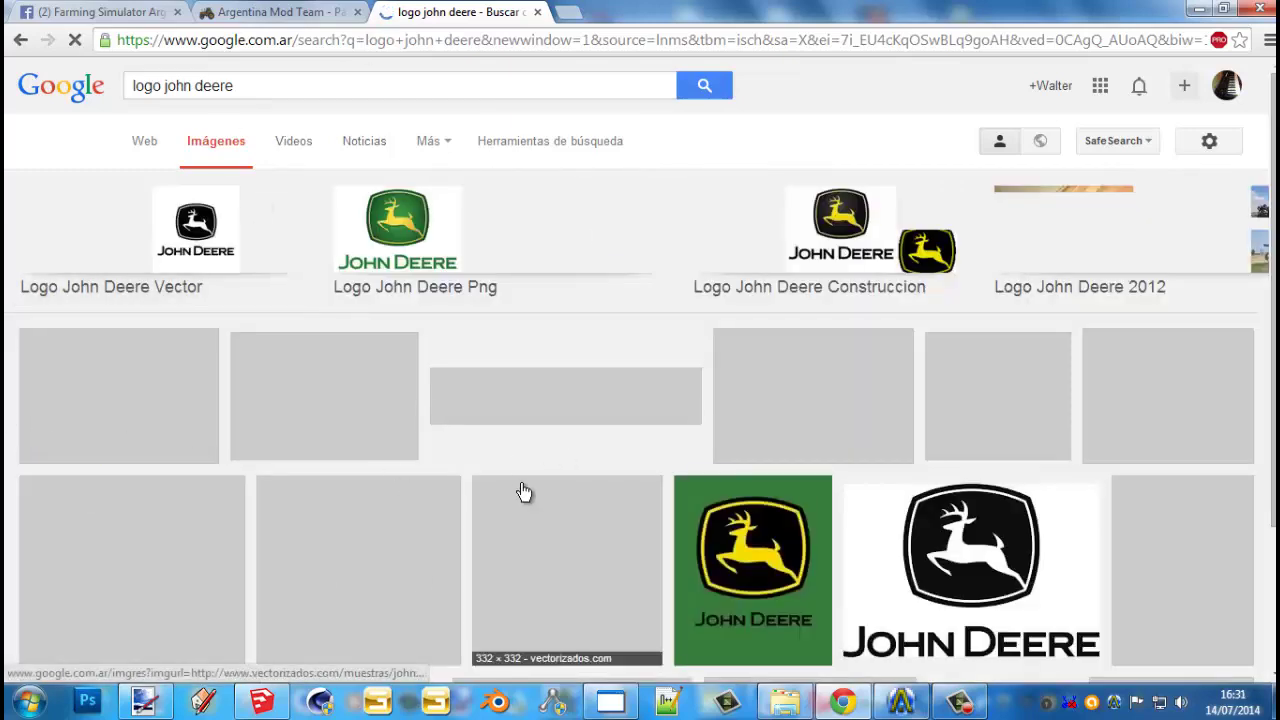
pyautogui.scroll(-1, 520, 486)
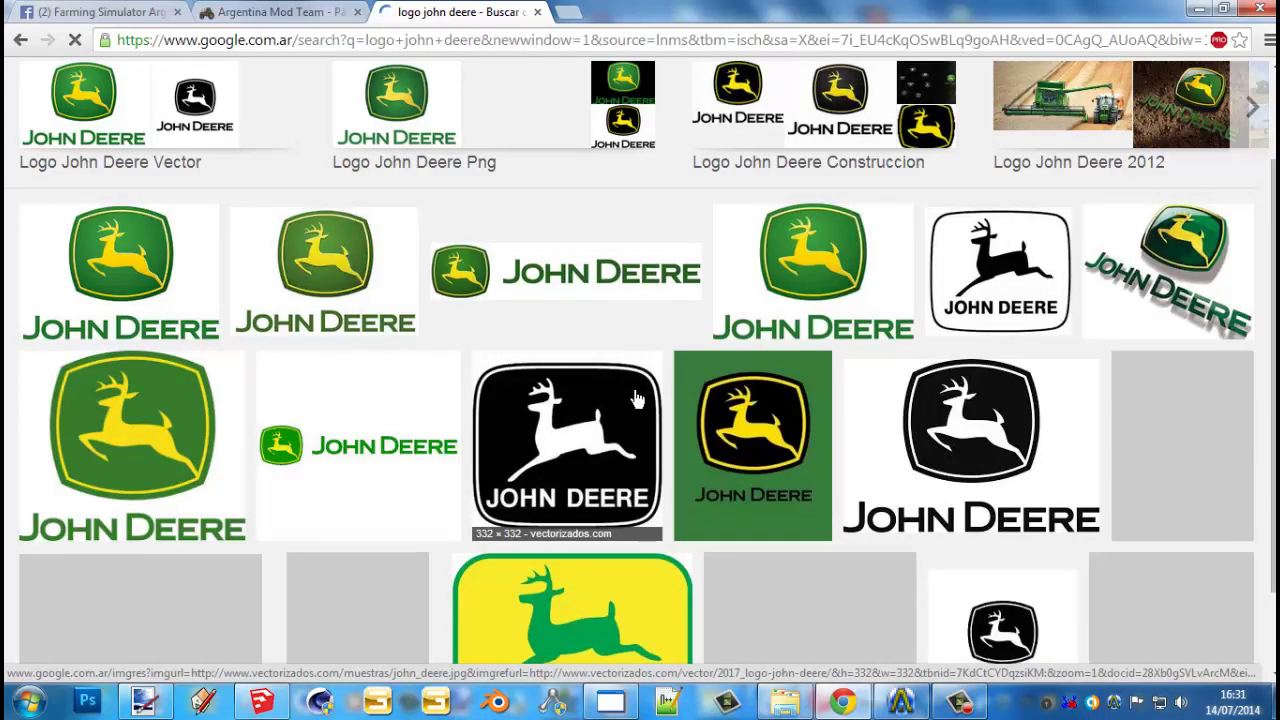
pyautogui.scroll(-5, 640, 390)
pyautogui.scroll(4, 636, 403)
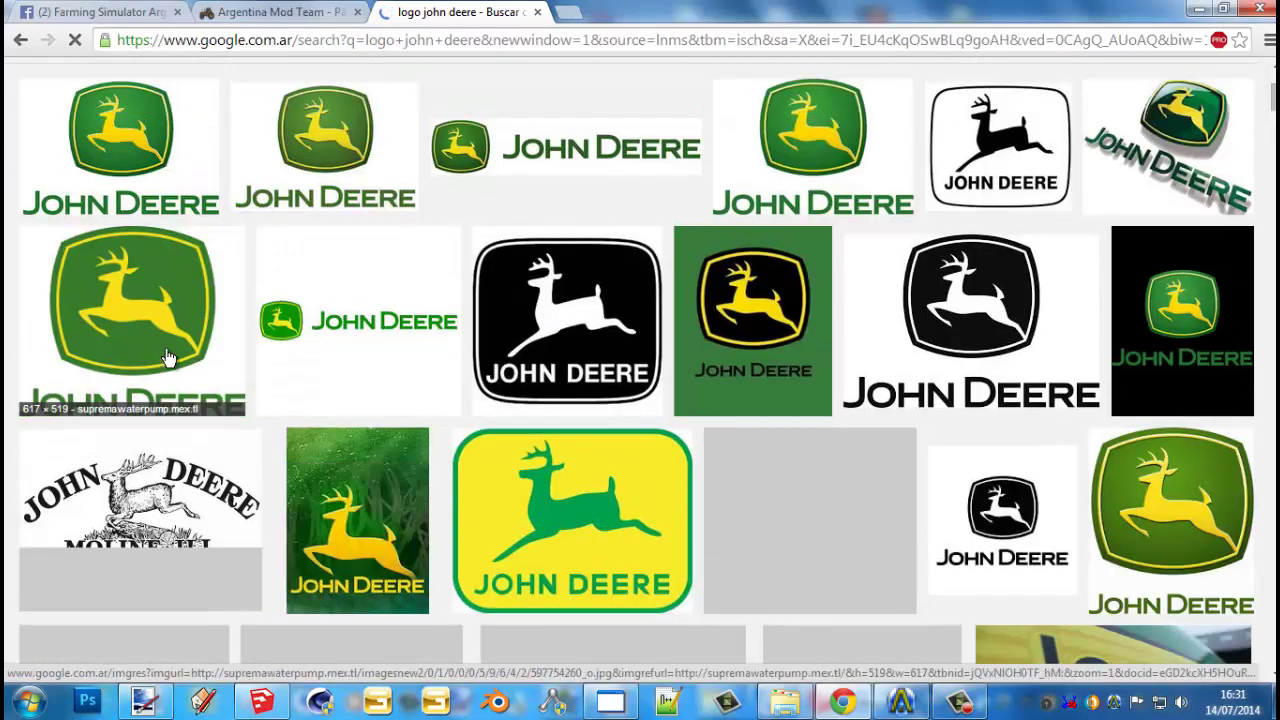
pyautogui.click(165, 315)
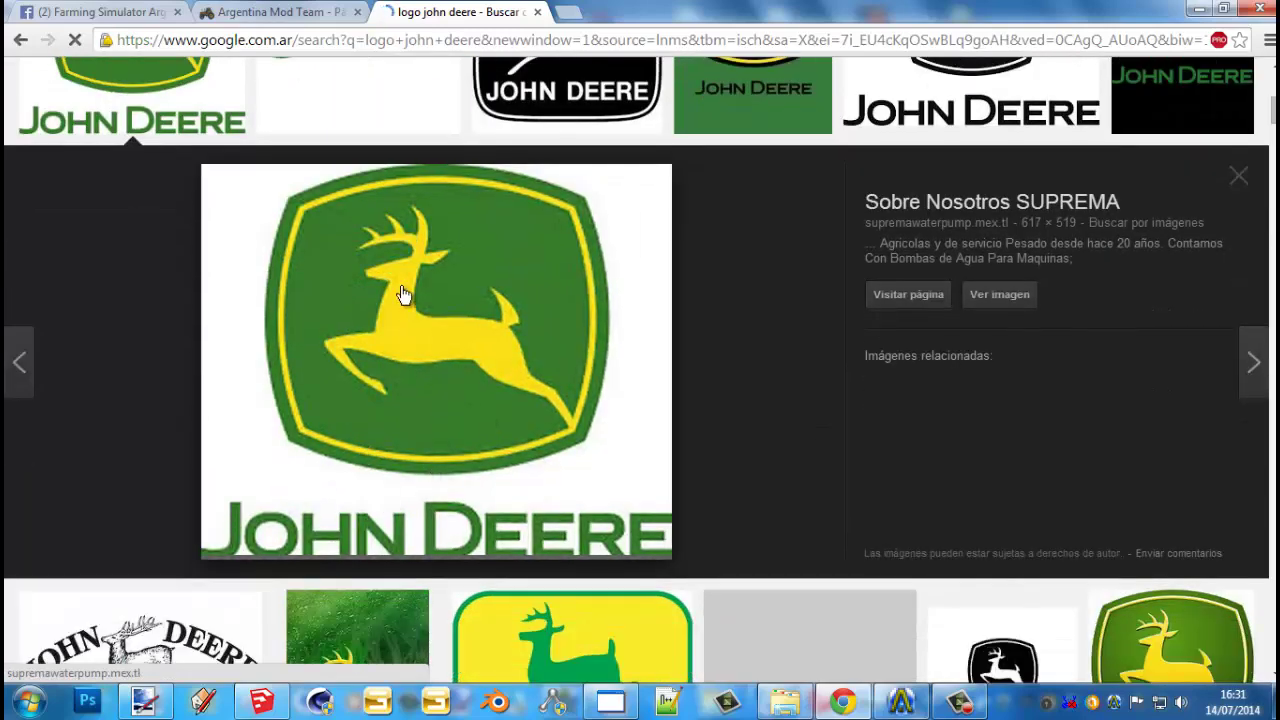
# Compare the related John Deere logo images for shape, colour, lettering and background
pyautogui.scroll(1, 547, 357)
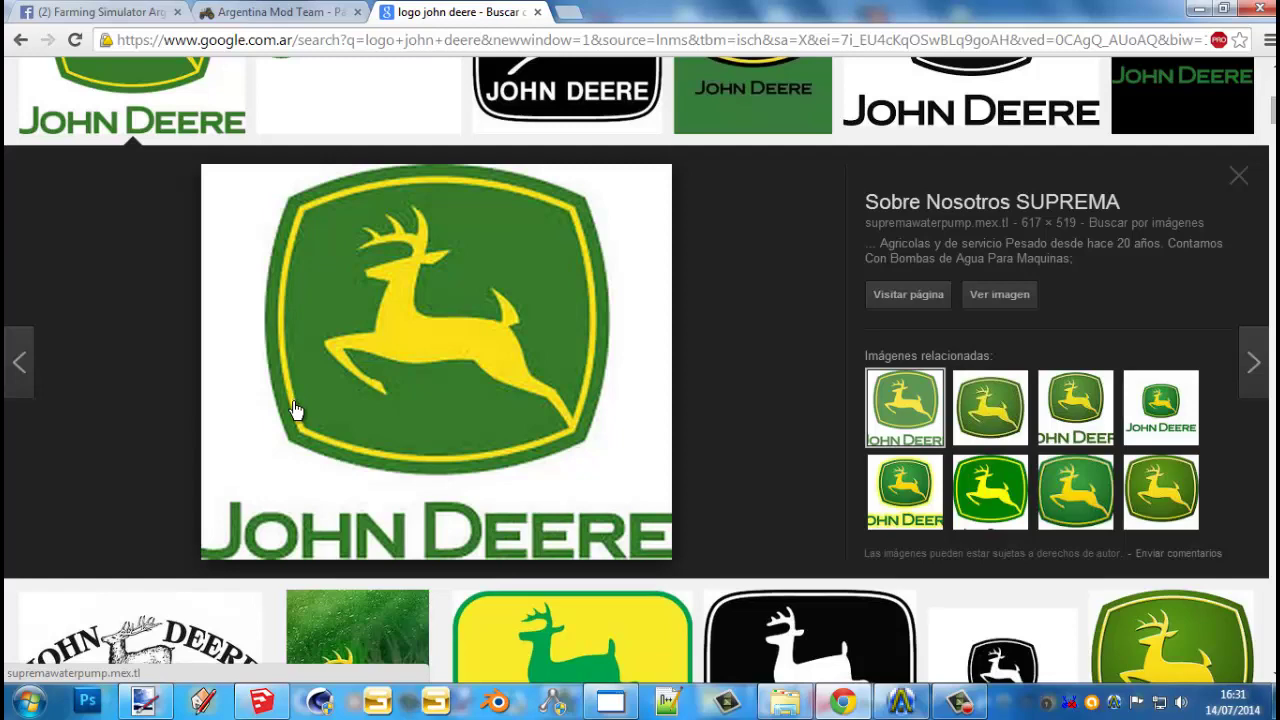
pyautogui.scroll(-1, 302, 423)
pyautogui.scroll(1, 302, 423)
pyautogui.click(990, 407)
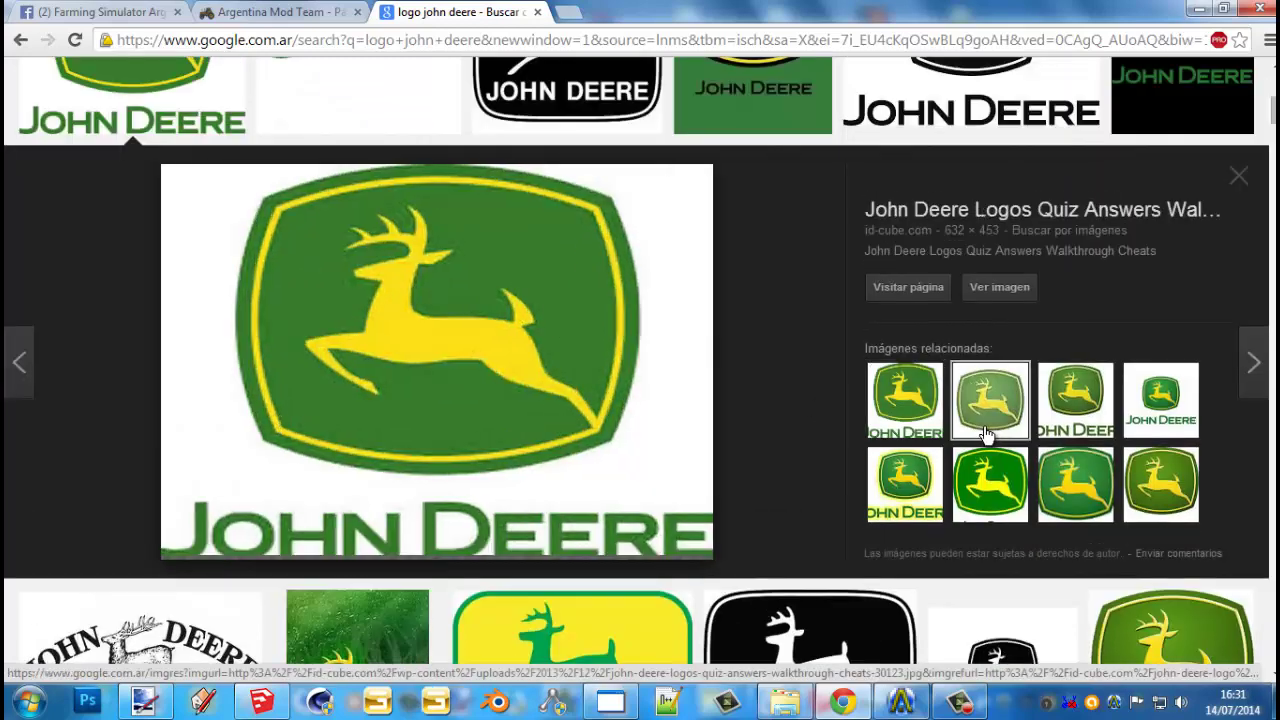
pyautogui.click(899, 413)
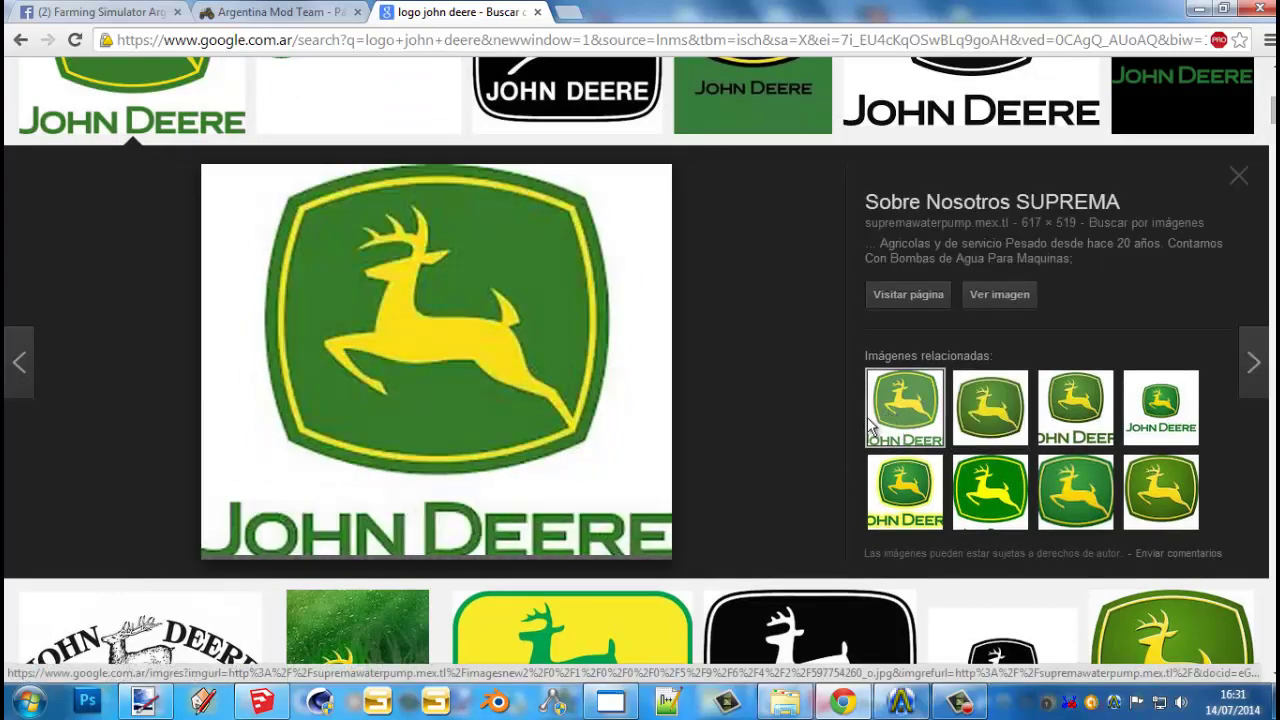
pyautogui.click(979, 408)
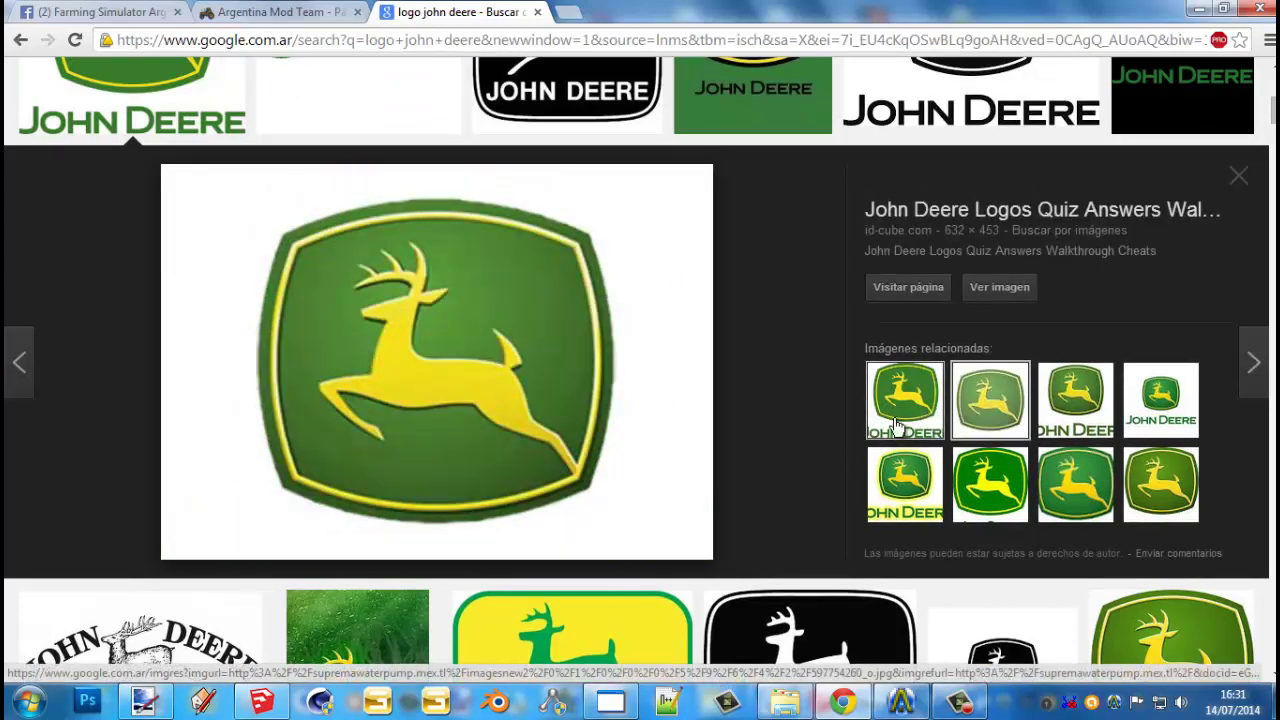
pyautogui.rightClick(477, 256)
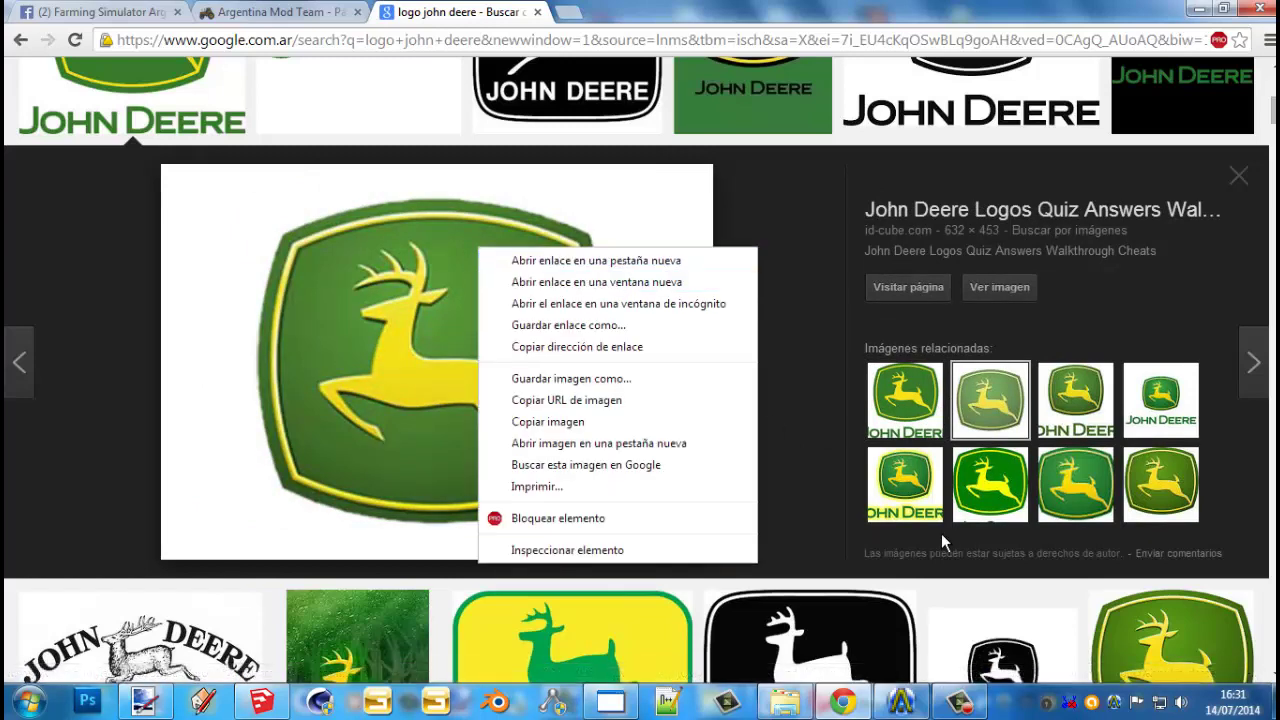
pyautogui.click(912, 490)
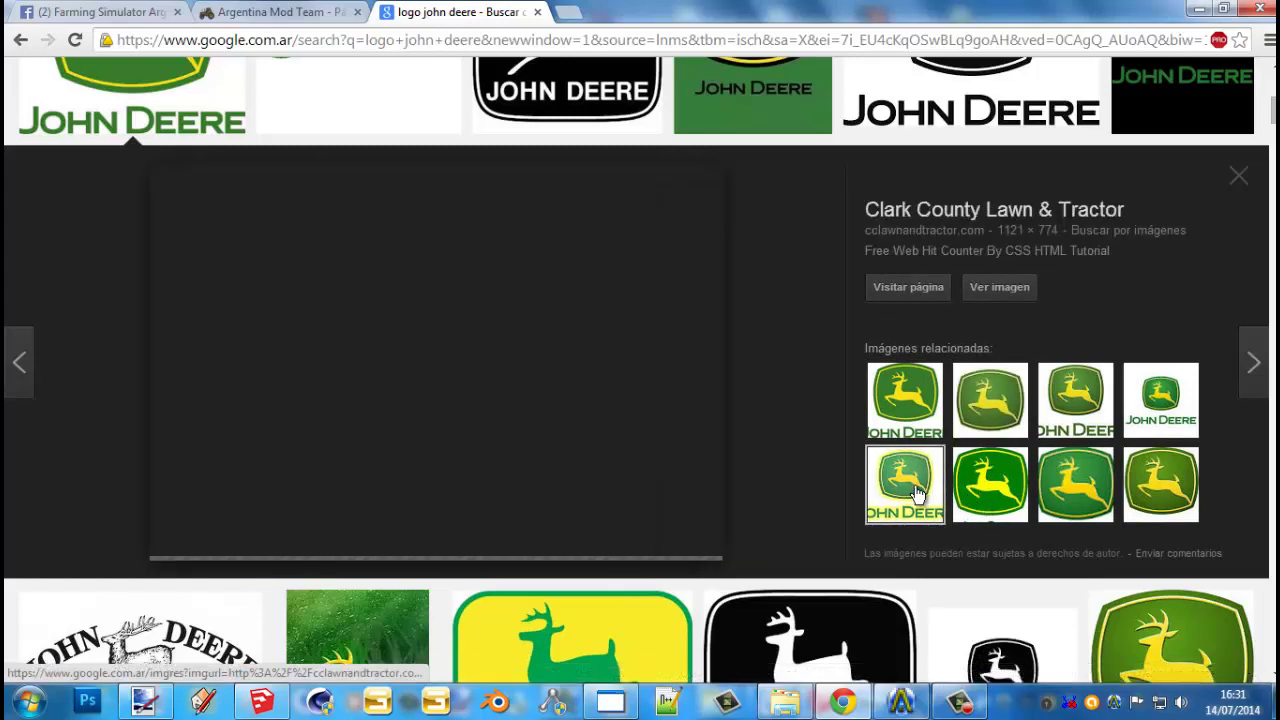
pyautogui.click(983, 500)
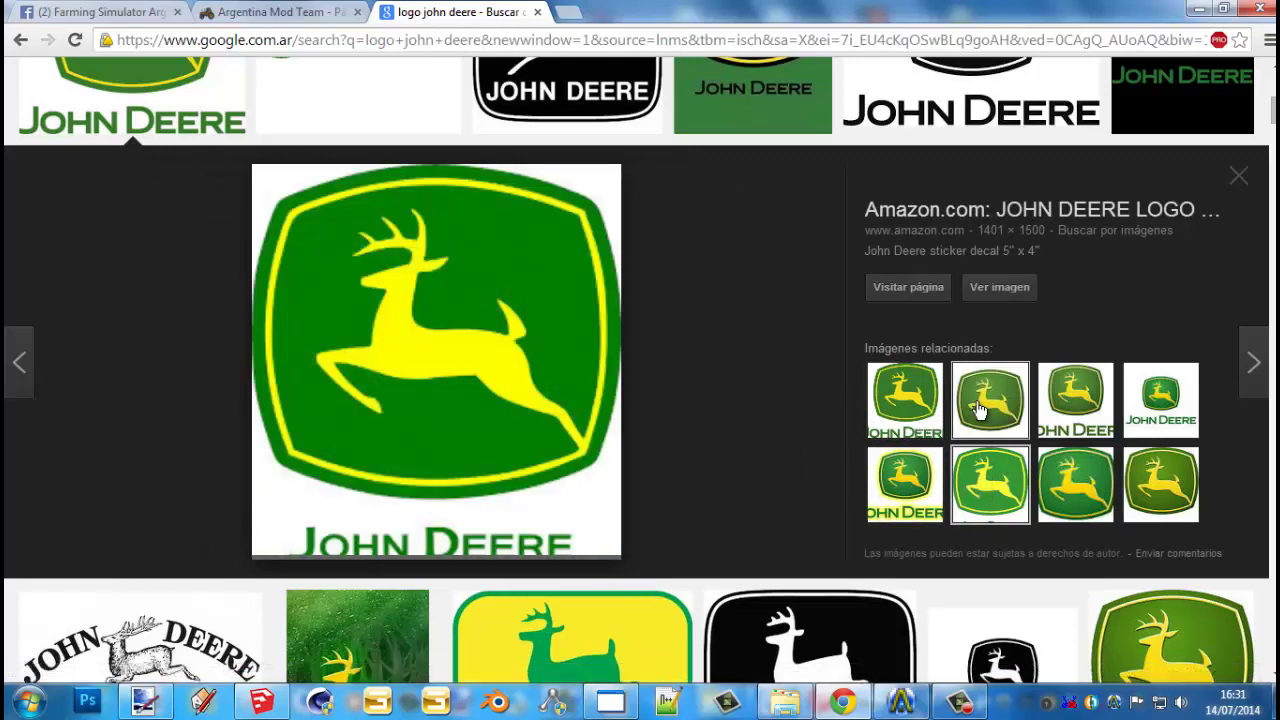
pyautogui.click(930, 425)
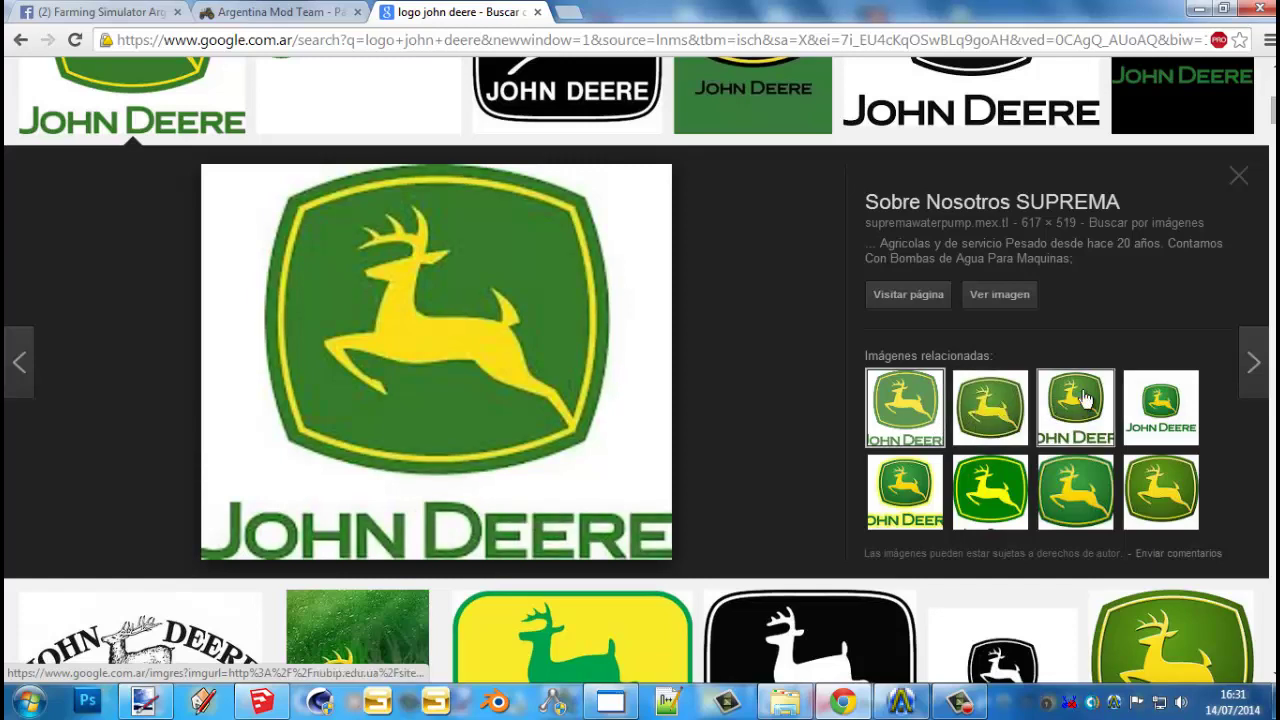
pyautogui.click(1136, 396)
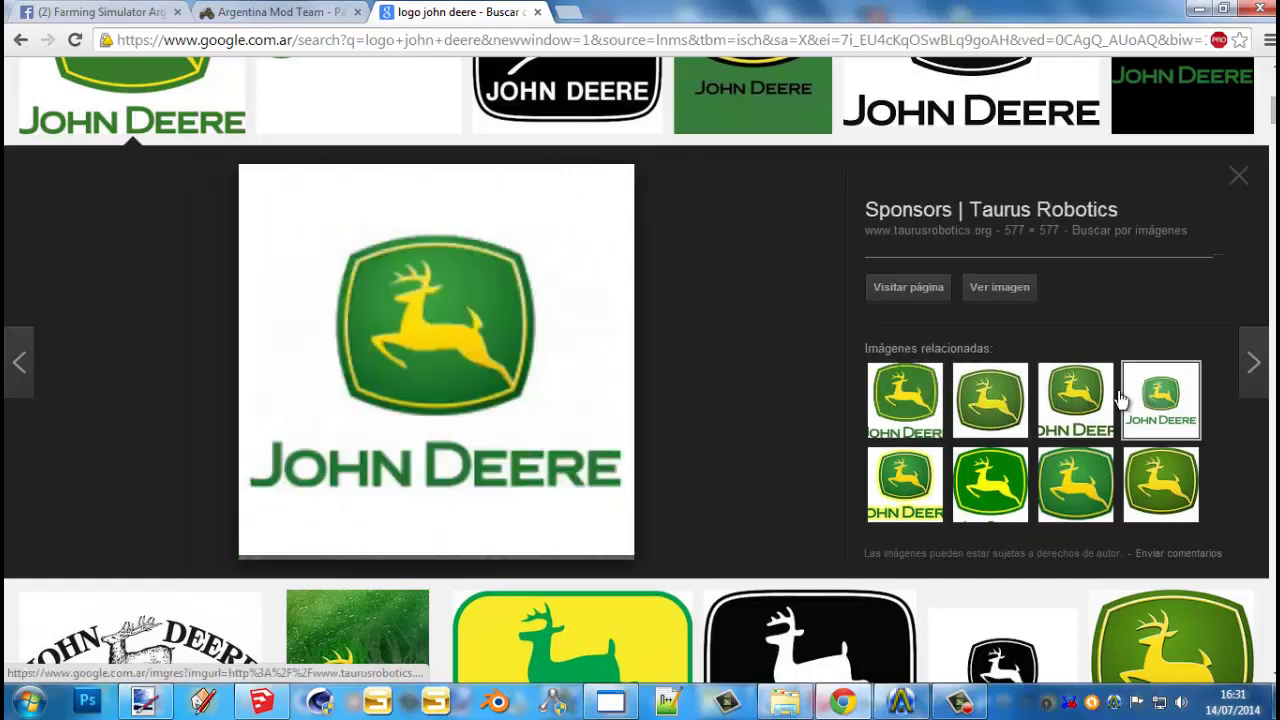
pyautogui.click(900, 405)
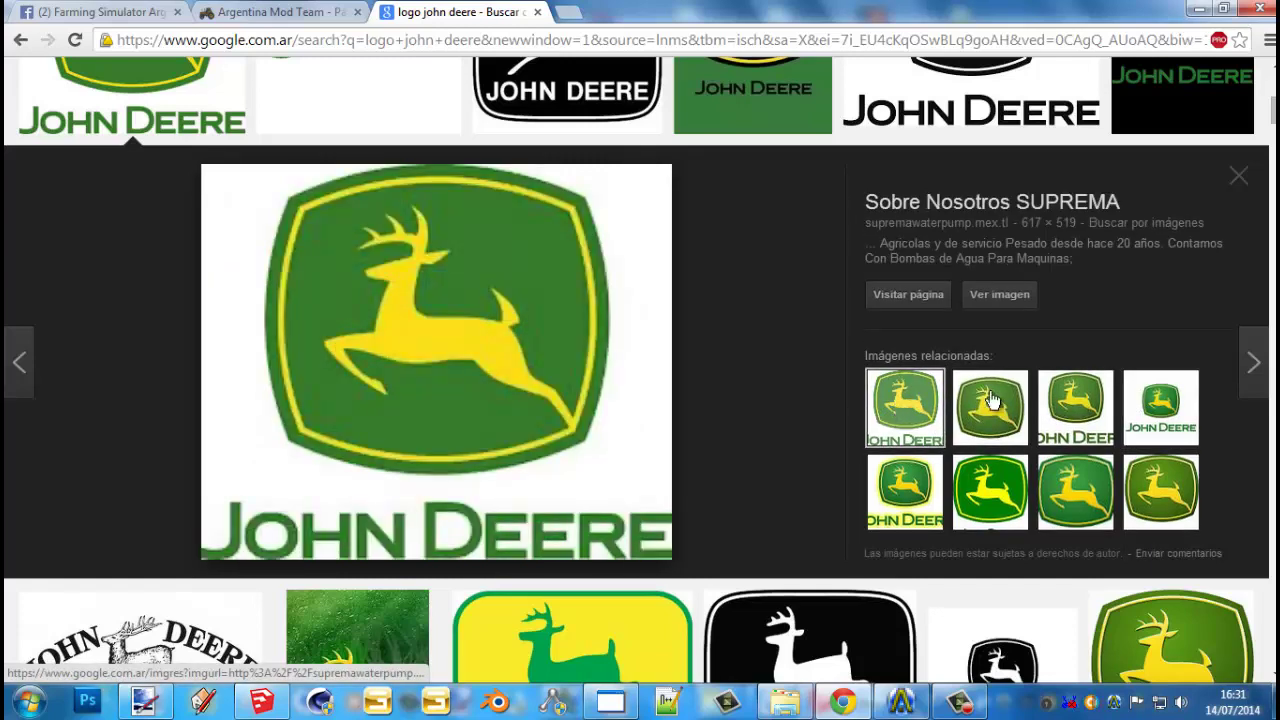
# Preview the 577 × 577 John Deere logo from Taurus Robotics and copy the image
pyautogui.click(1160, 405)
pyautogui.rightClick(441, 302)
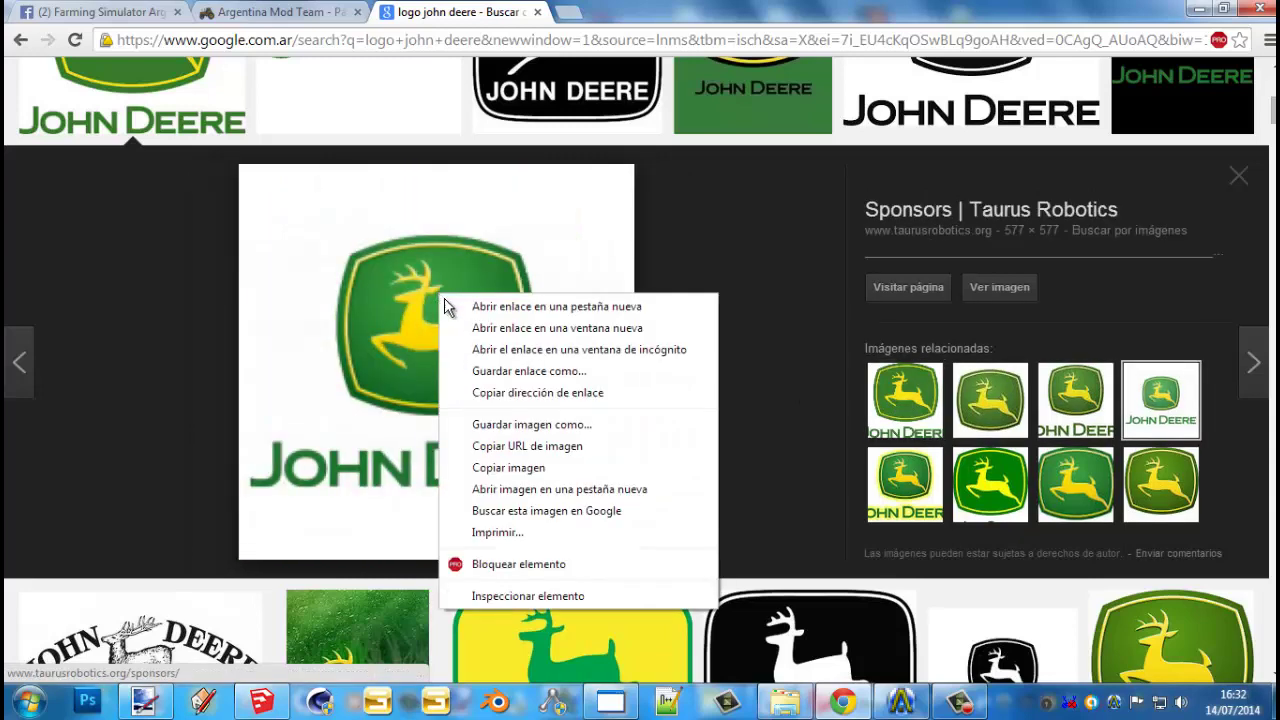
pyautogui.click(550, 467)
# Switch to Paint.NET, paste the logo into the transparent Material_5.jpg canvas, and move it to about 143, 44 pixels
pyautogui.click(145, 702)
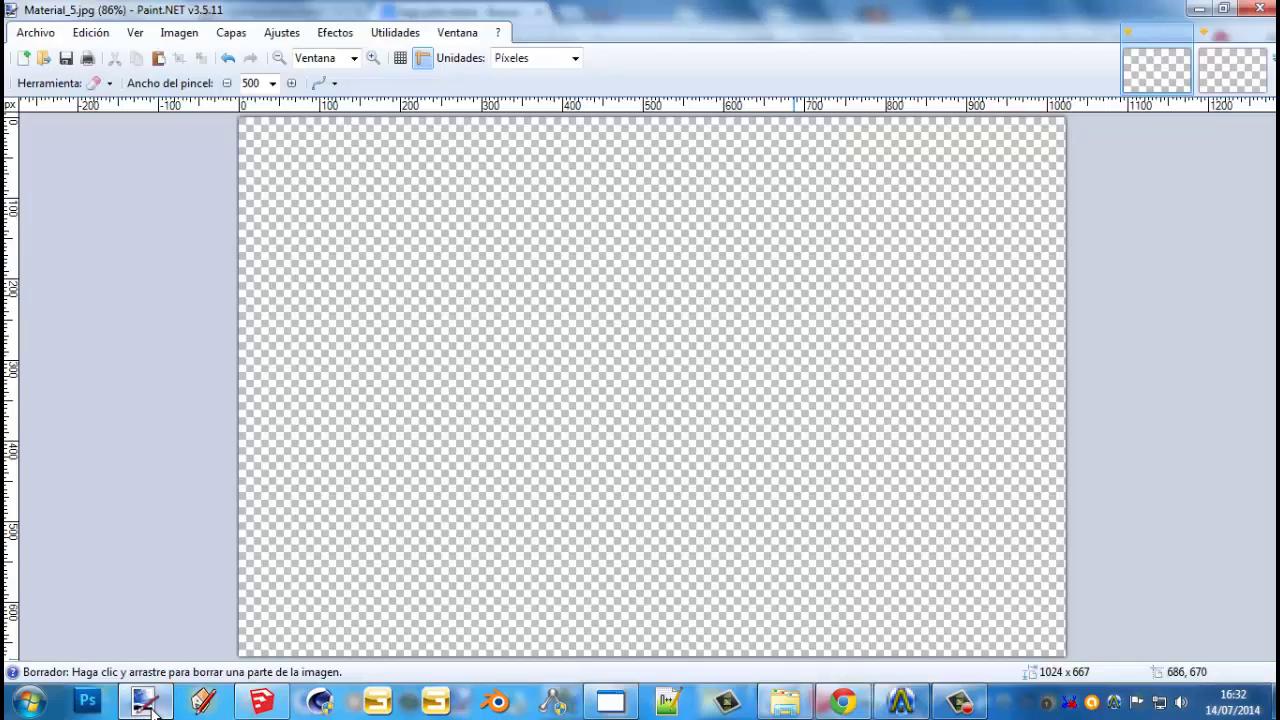
pyautogui.click(90, 32)
pyautogui.click(130, 145)
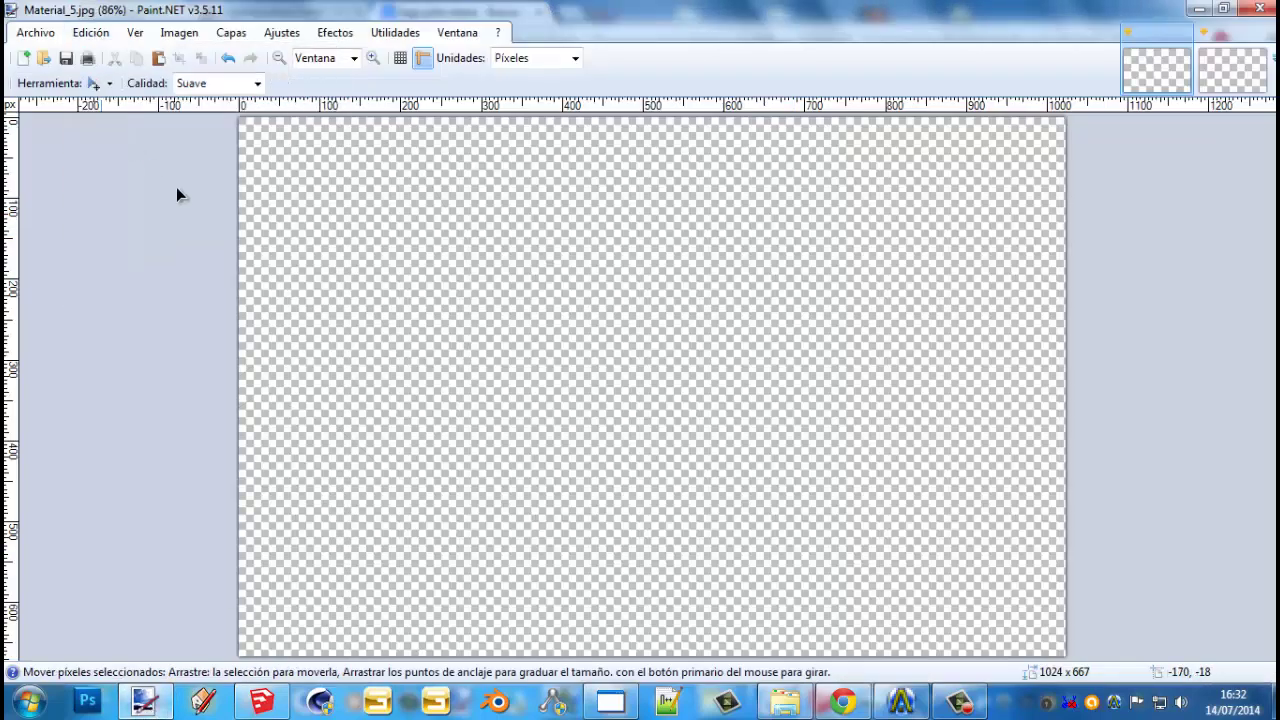
pyautogui.moveTo(452, 316); pyautogui.dragTo(567, 351)
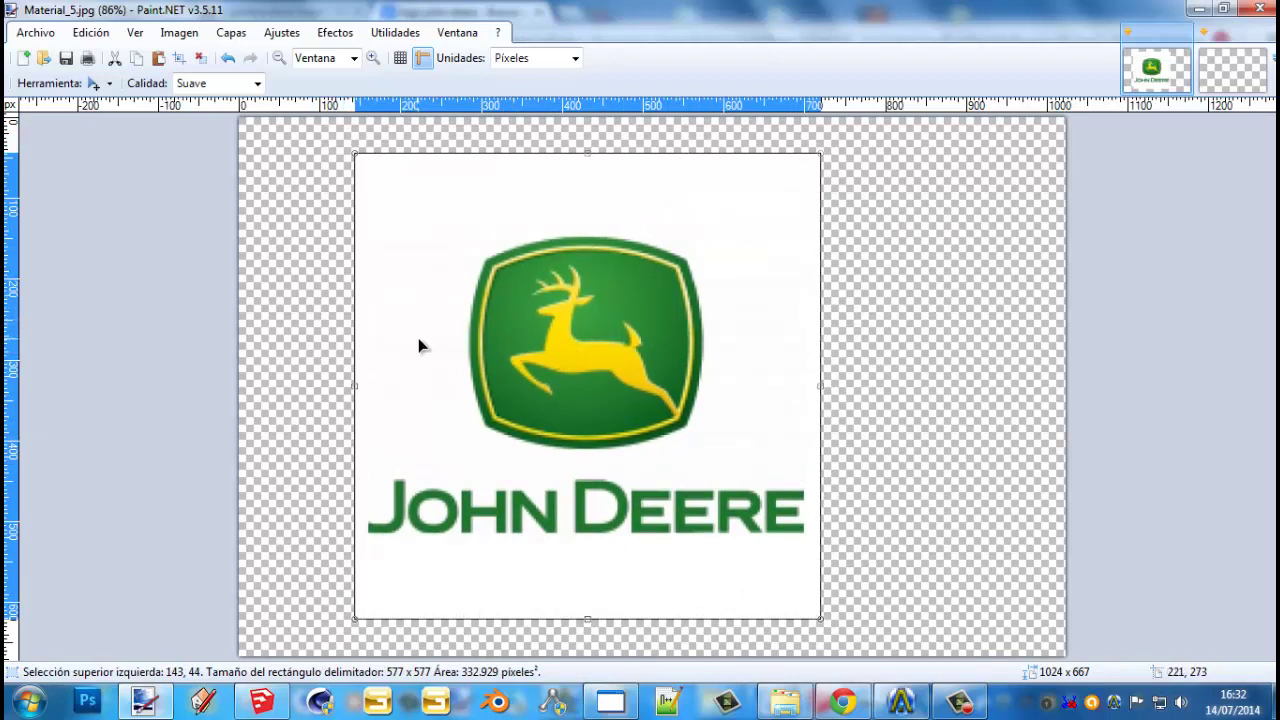
# Choose the Paint Bucket tool and set the primary colour's alpha transparency to 0
pyautogui.click(92, 84)
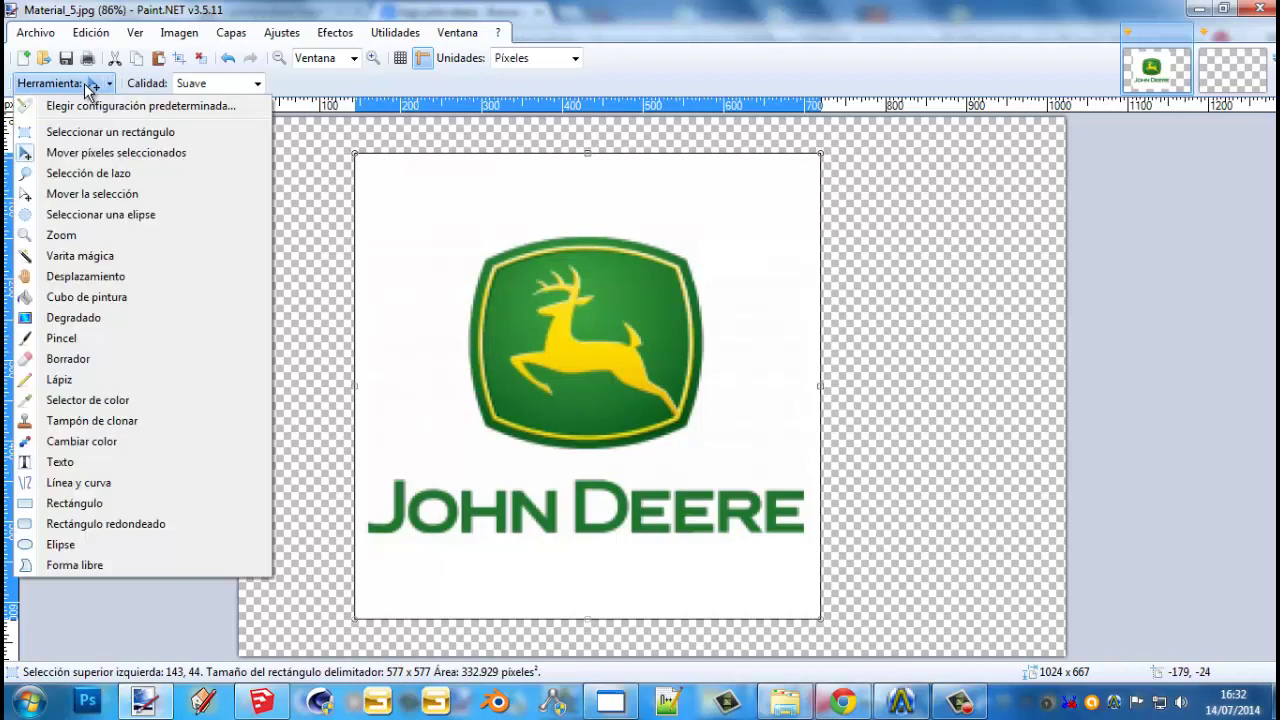
pyautogui.click(134, 298)
pyautogui.click(457, 32)
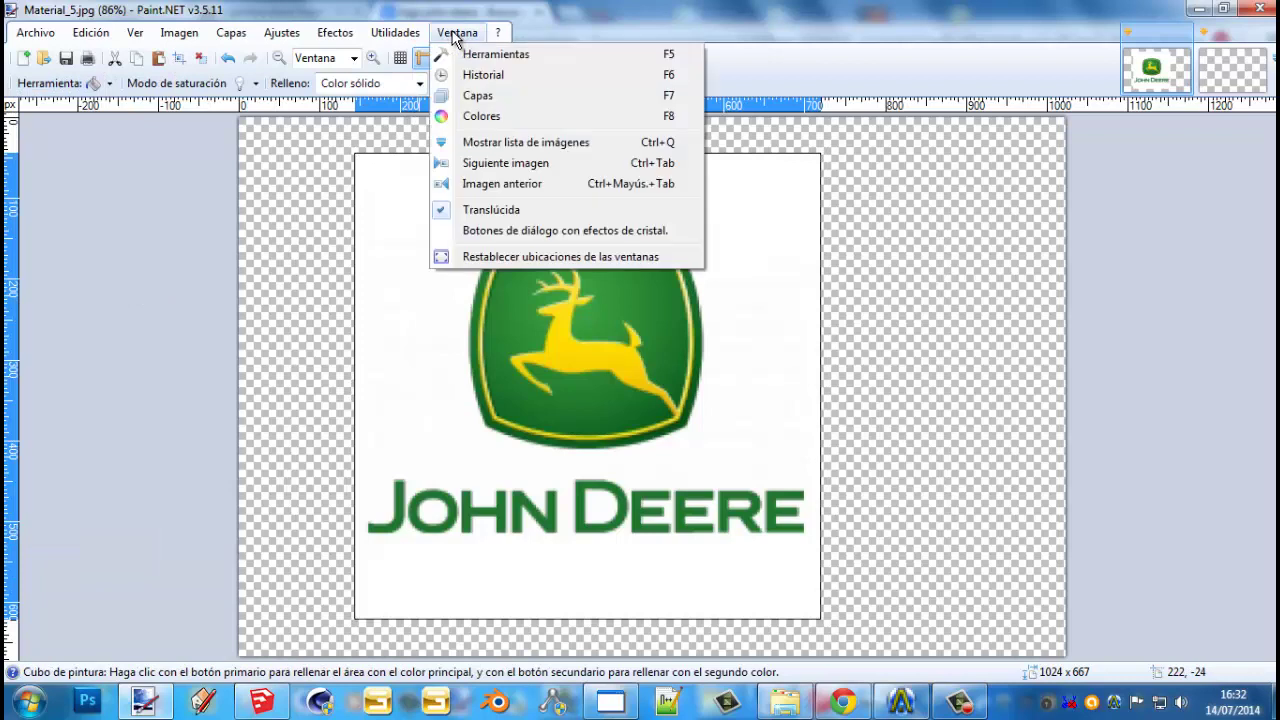
pyautogui.click(458, 118)
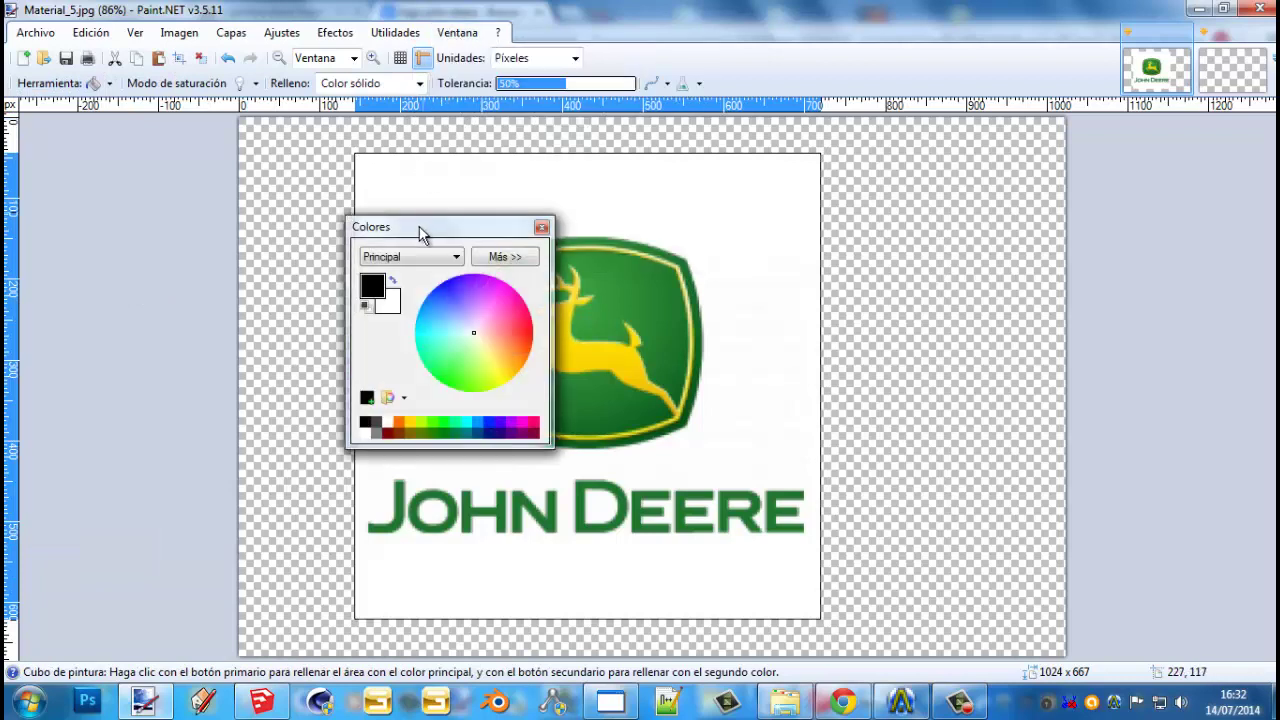
pyautogui.moveTo(423, 228); pyautogui.dragTo(363, 200)
pyautogui.click(390, 231)
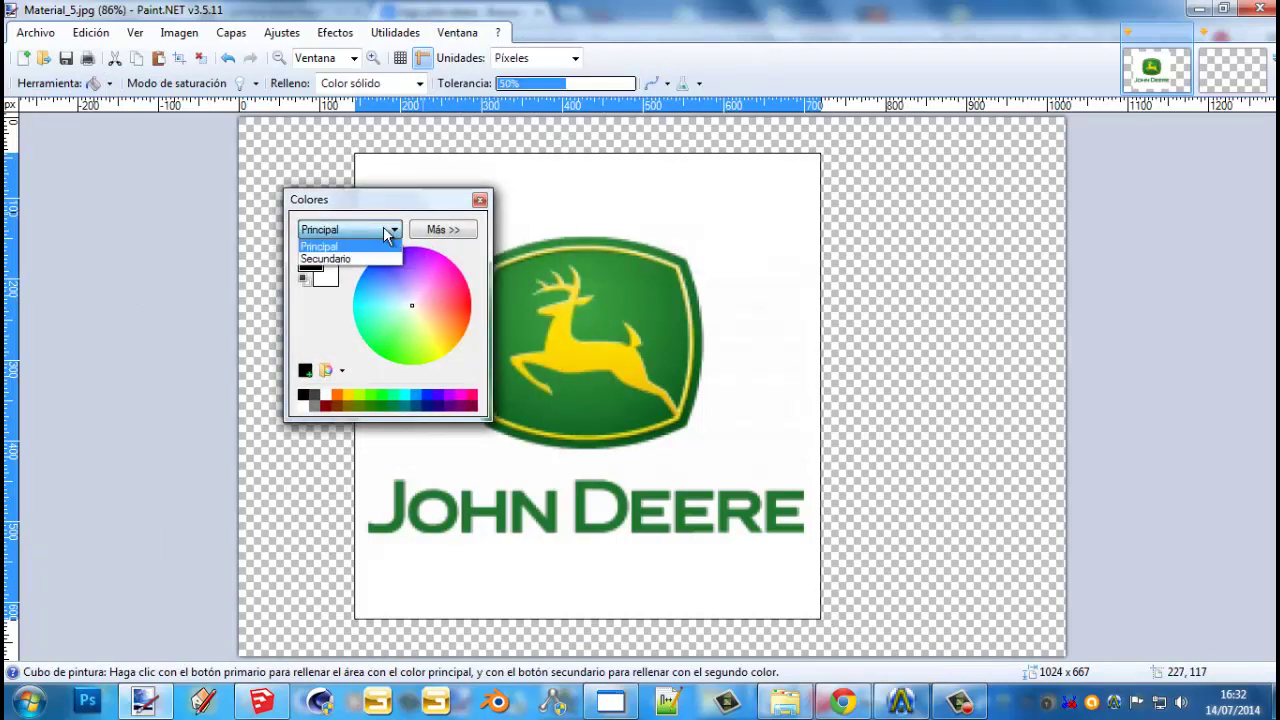
pyautogui.click(345, 247)
pyautogui.click(436, 230)
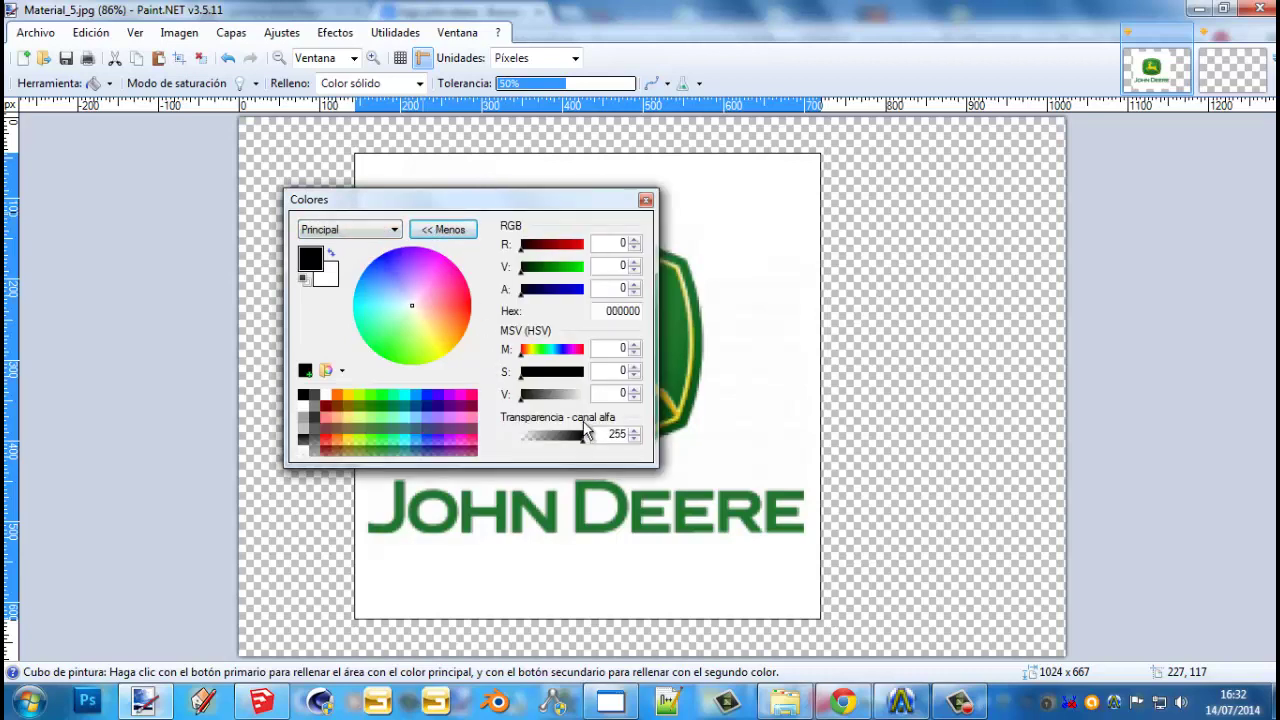
pyautogui.moveTo(577, 445); pyautogui.dragTo(513, 448)
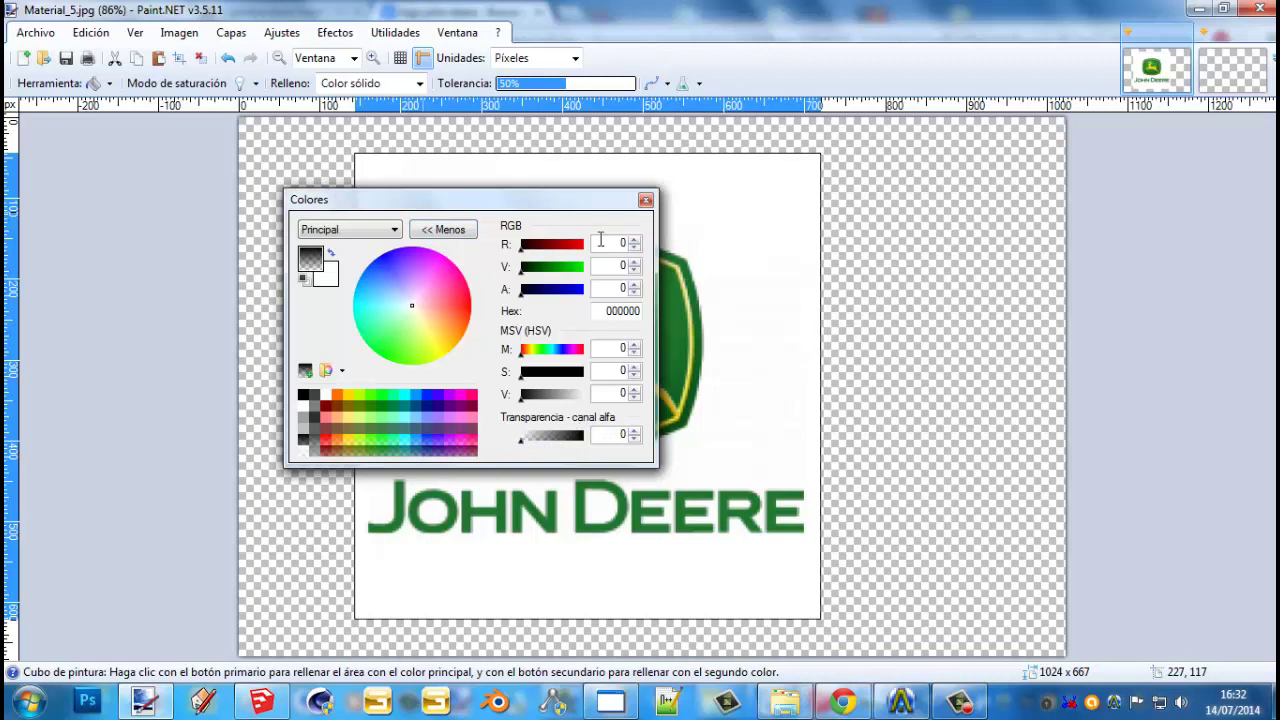
pyautogui.moveTo(604, 212); pyautogui.dragTo(568, 209)
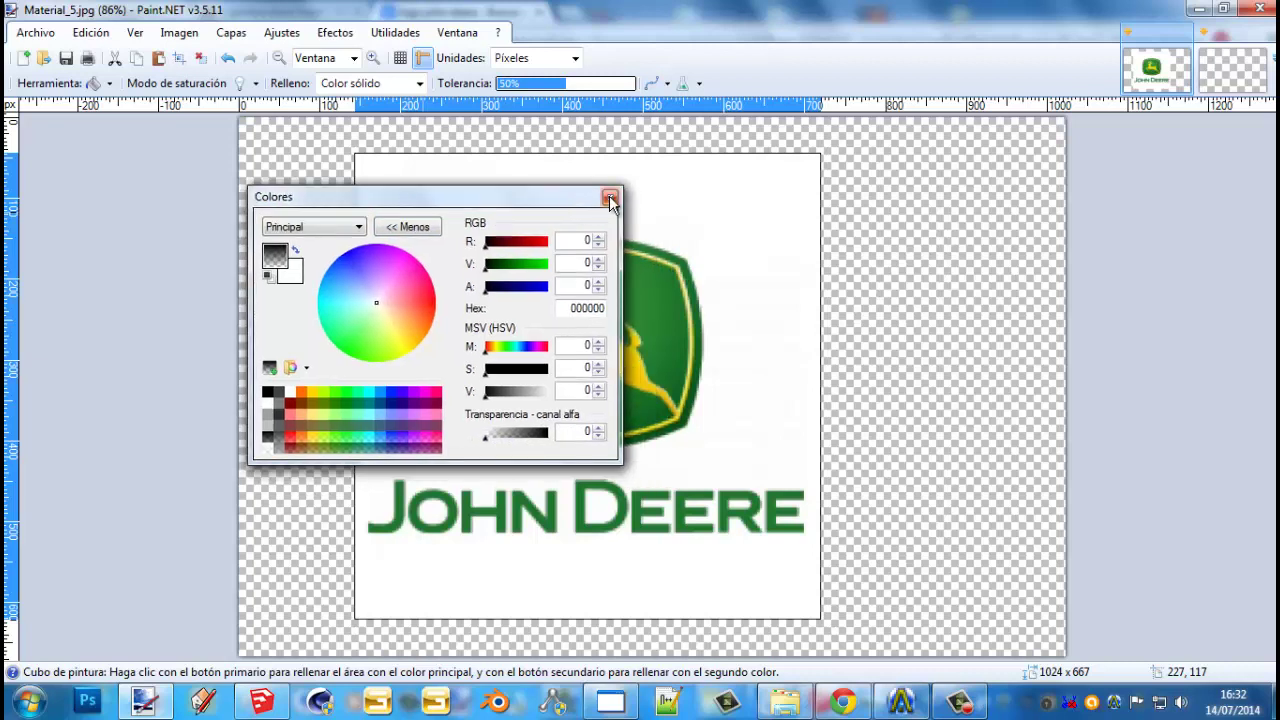
pyautogui.click(610, 199)
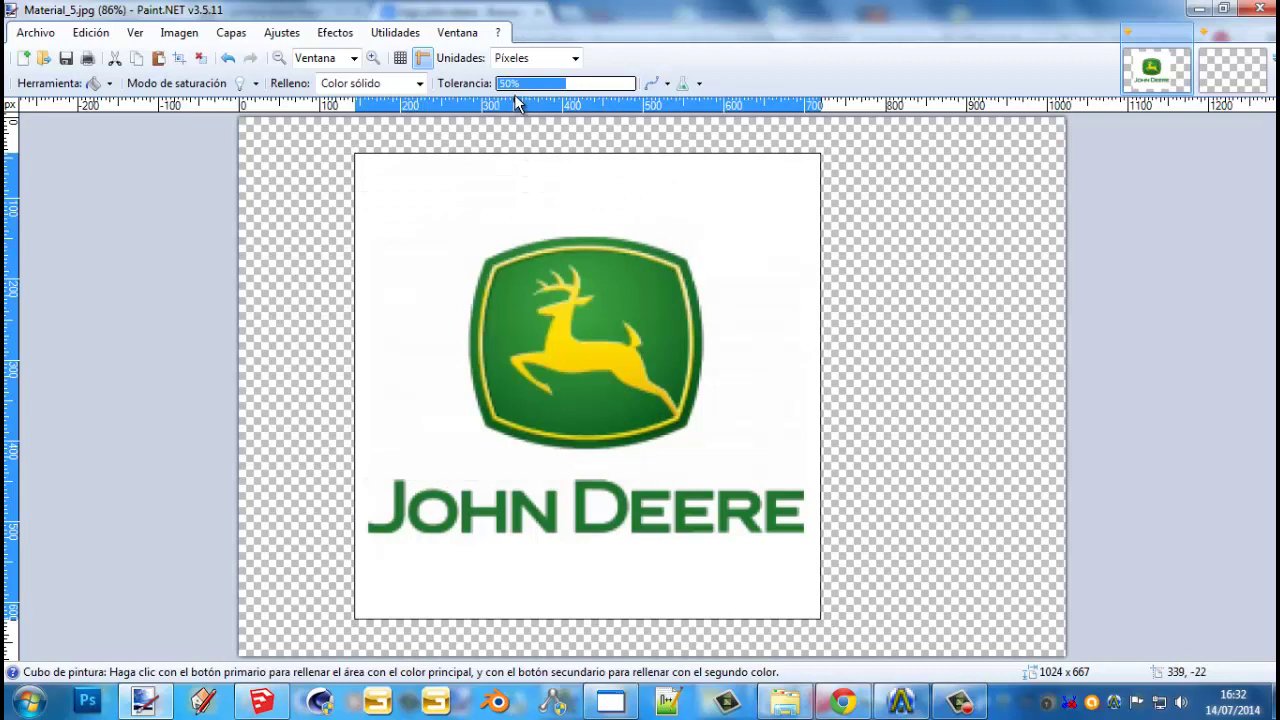
# Set the fill tolerance to 0% with overwrite (Sobrescribir) blending and fill the logo's white background with the transparent colour
pyautogui.moveTo(549, 90); pyautogui.dragTo(465, 100)
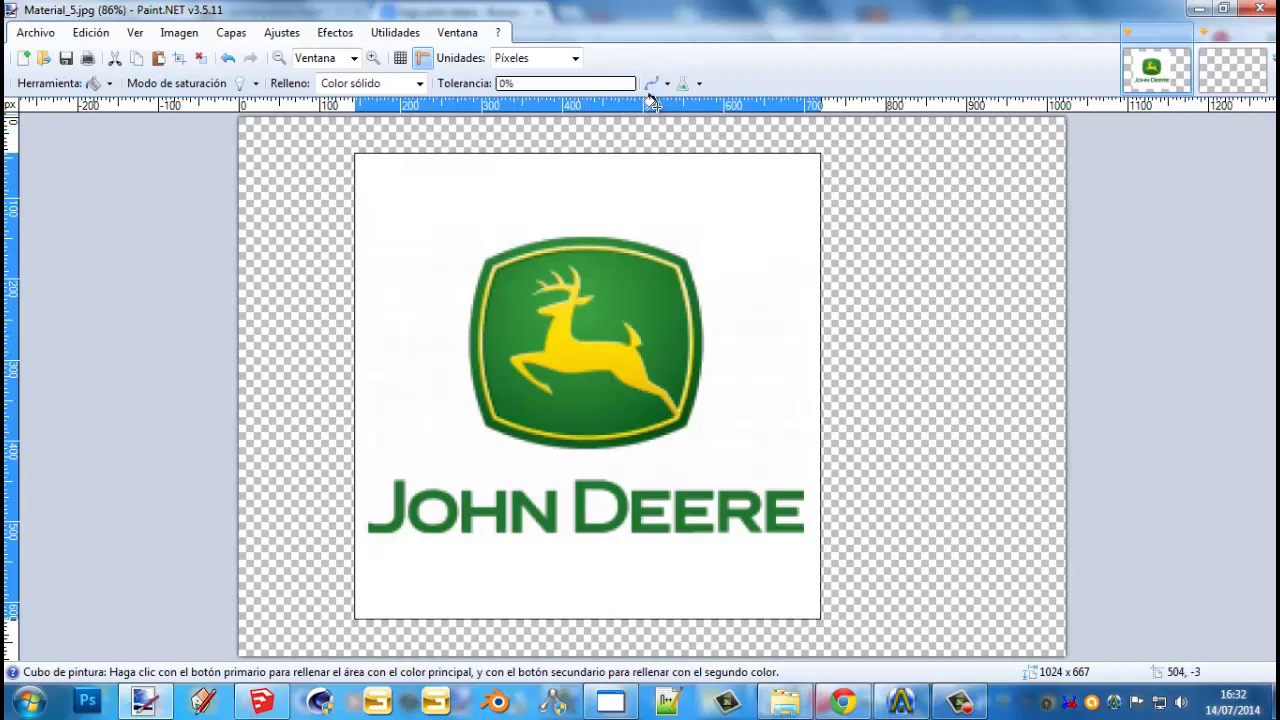
pyautogui.click(698, 86)
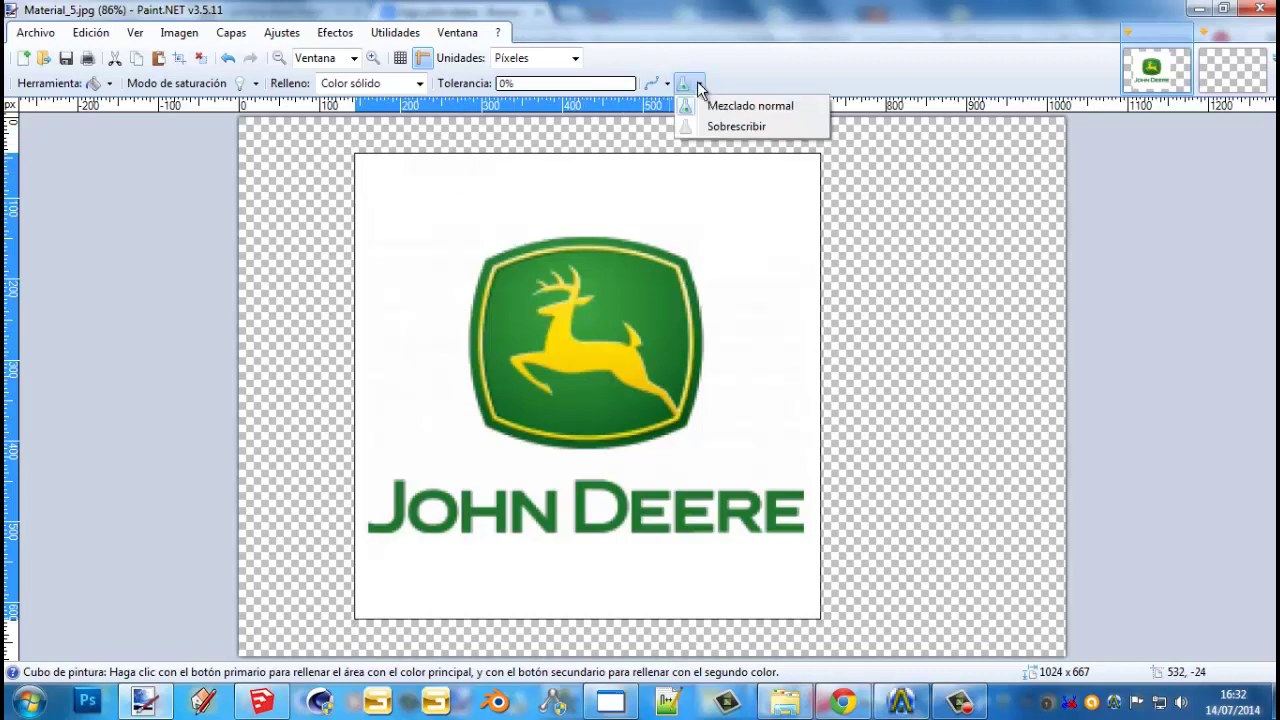
pyautogui.click(687, 90)
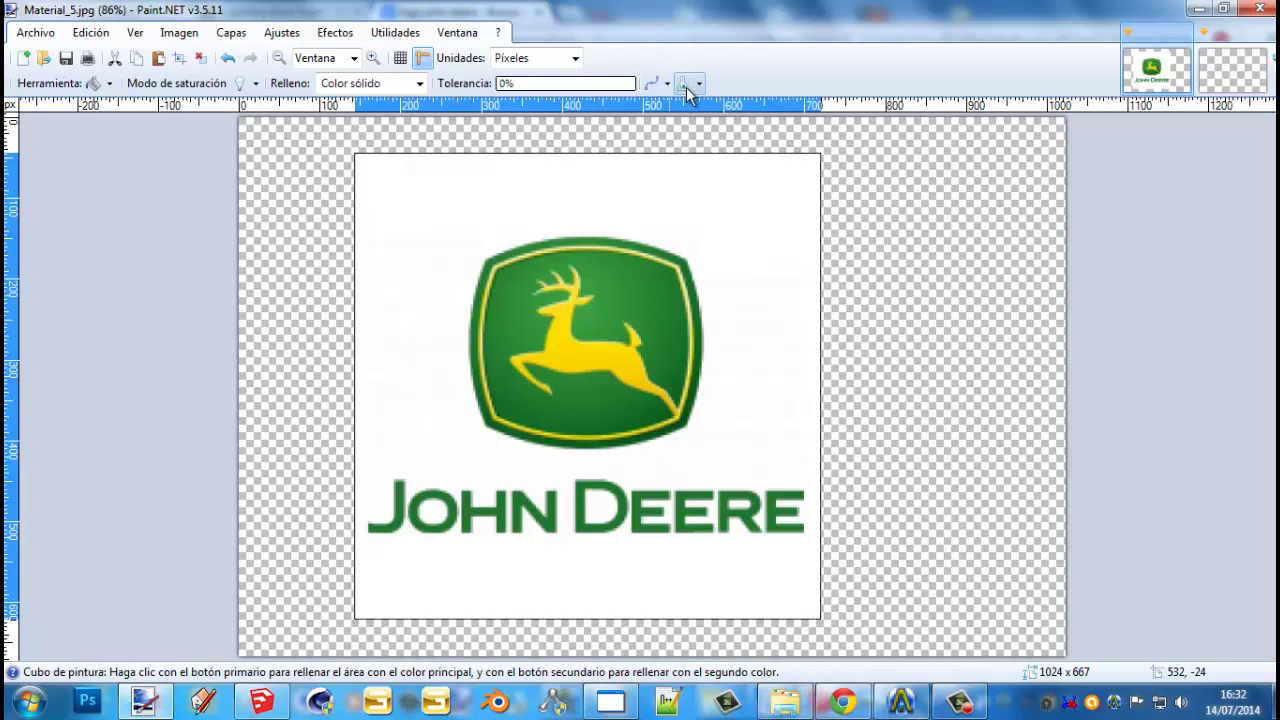
pyautogui.click(699, 89)
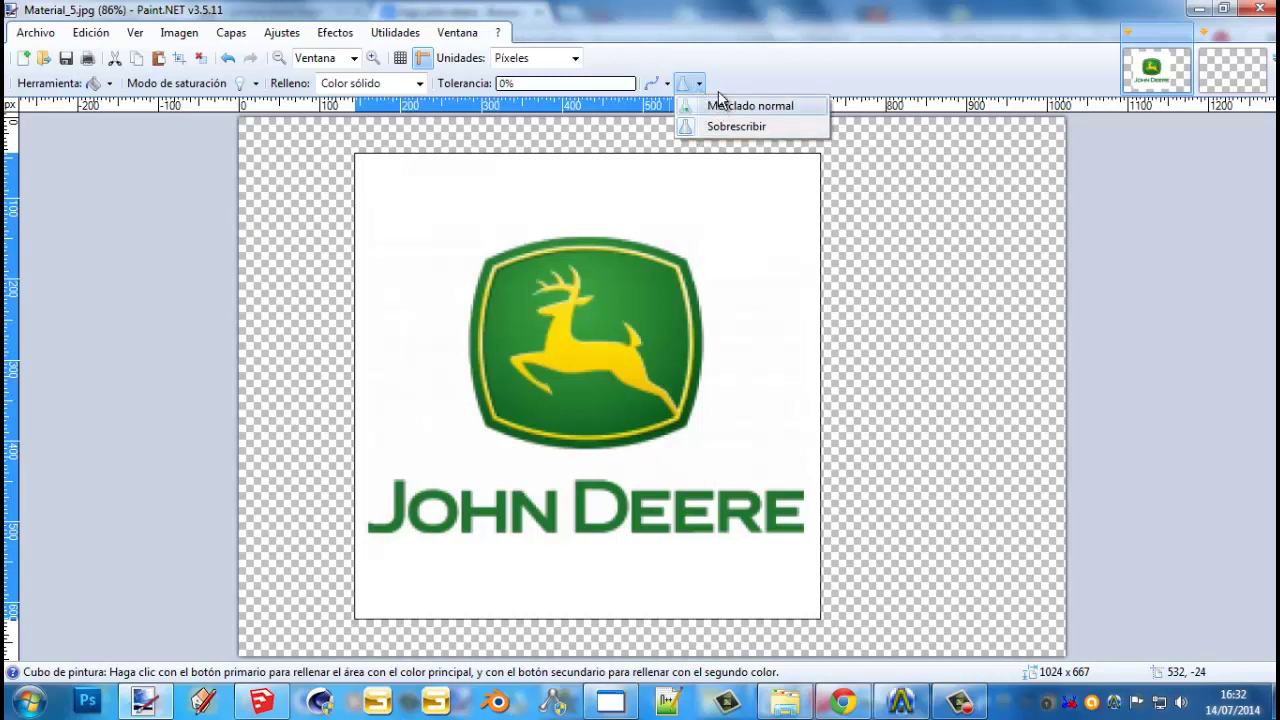
pyautogui.click(712, 106)
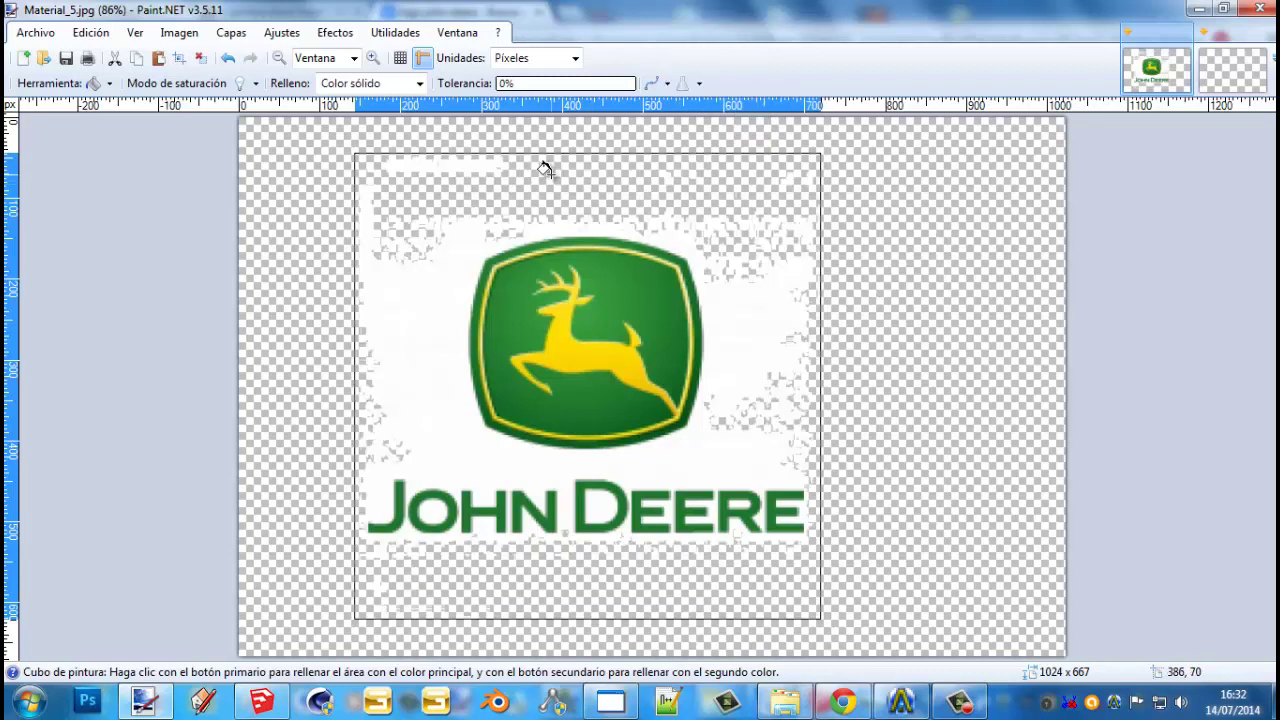
# Undo the last fill and refill the logo's white background and letter interiors with the transparent colour at 12% tolerance
pyautogui.click(228, 58)
pyautogui.click(503, 85)
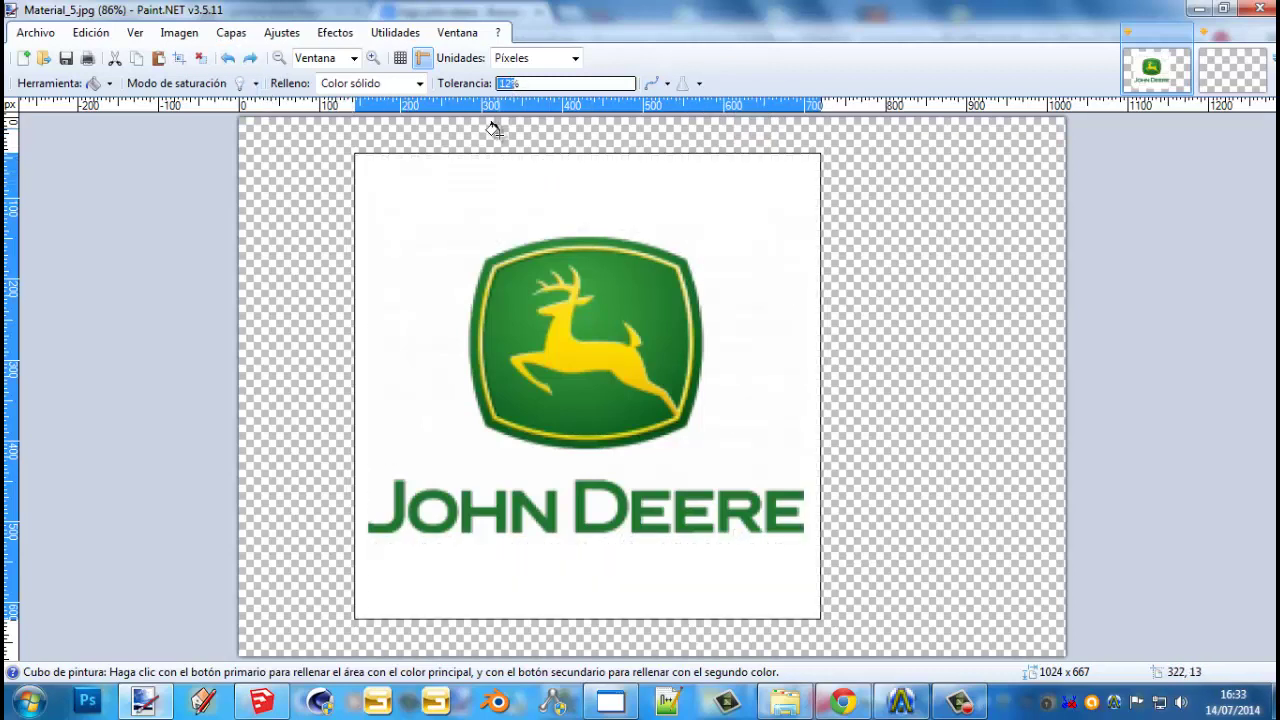
pyautogui.click(483, 172)
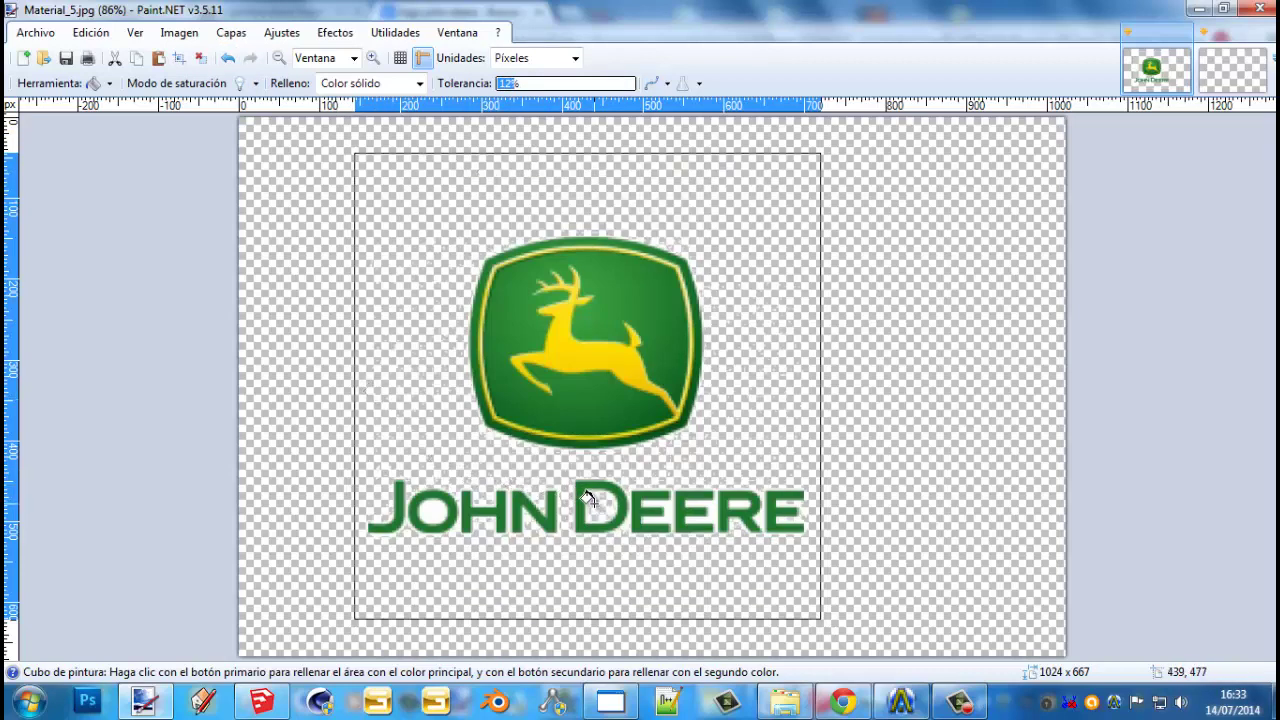
pyautogui.click(431, 512)
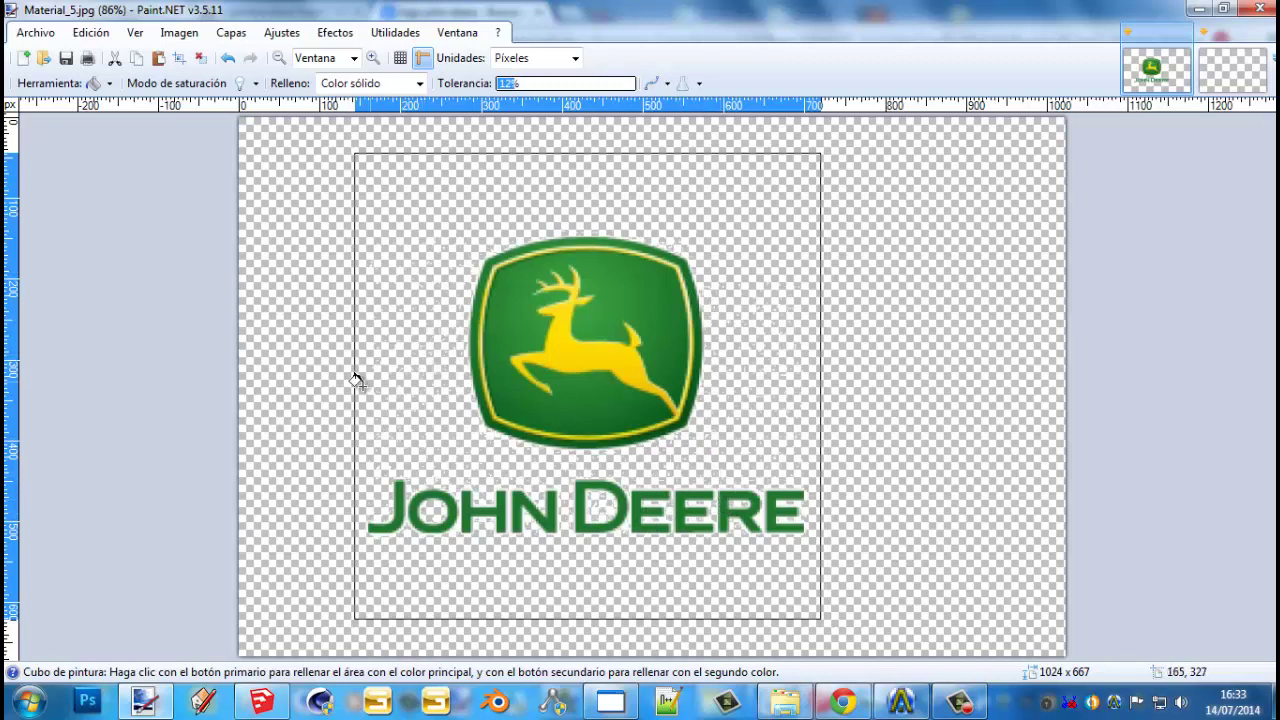
# Choose the Eraser tool and set its brush width to 13
pyautogui.click(97, 83)
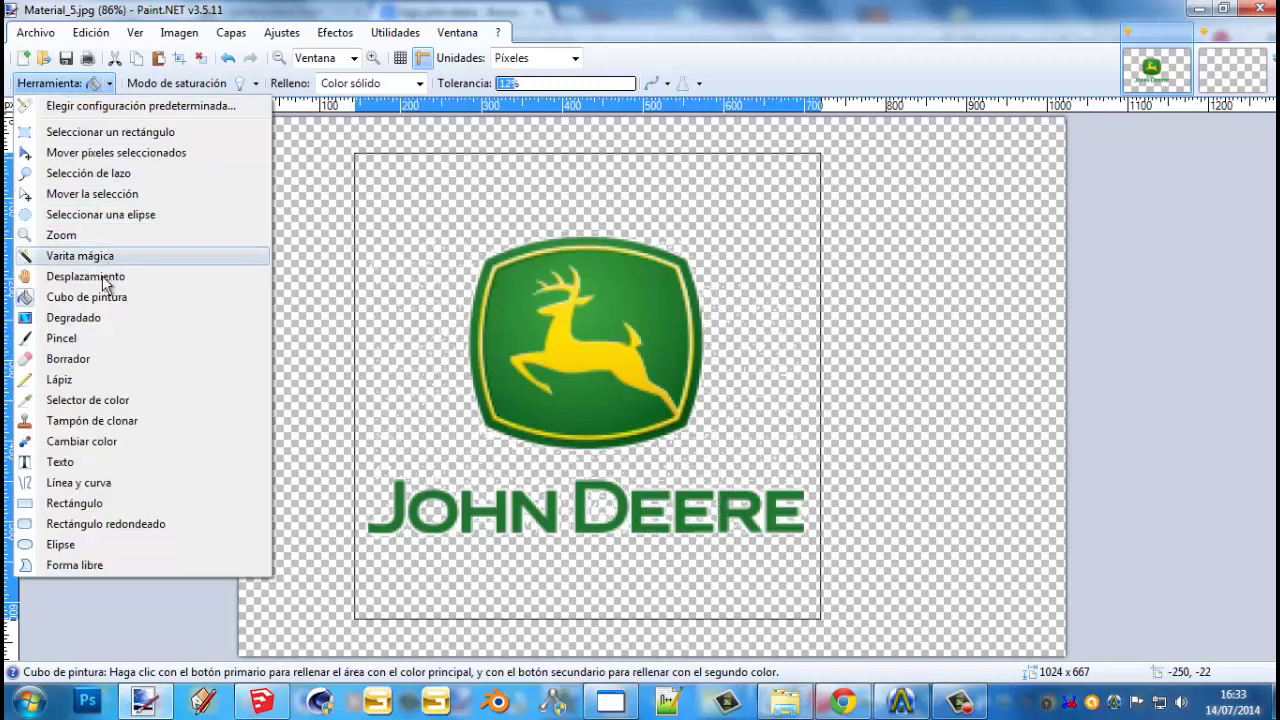
pyautogui.click(68, 358)
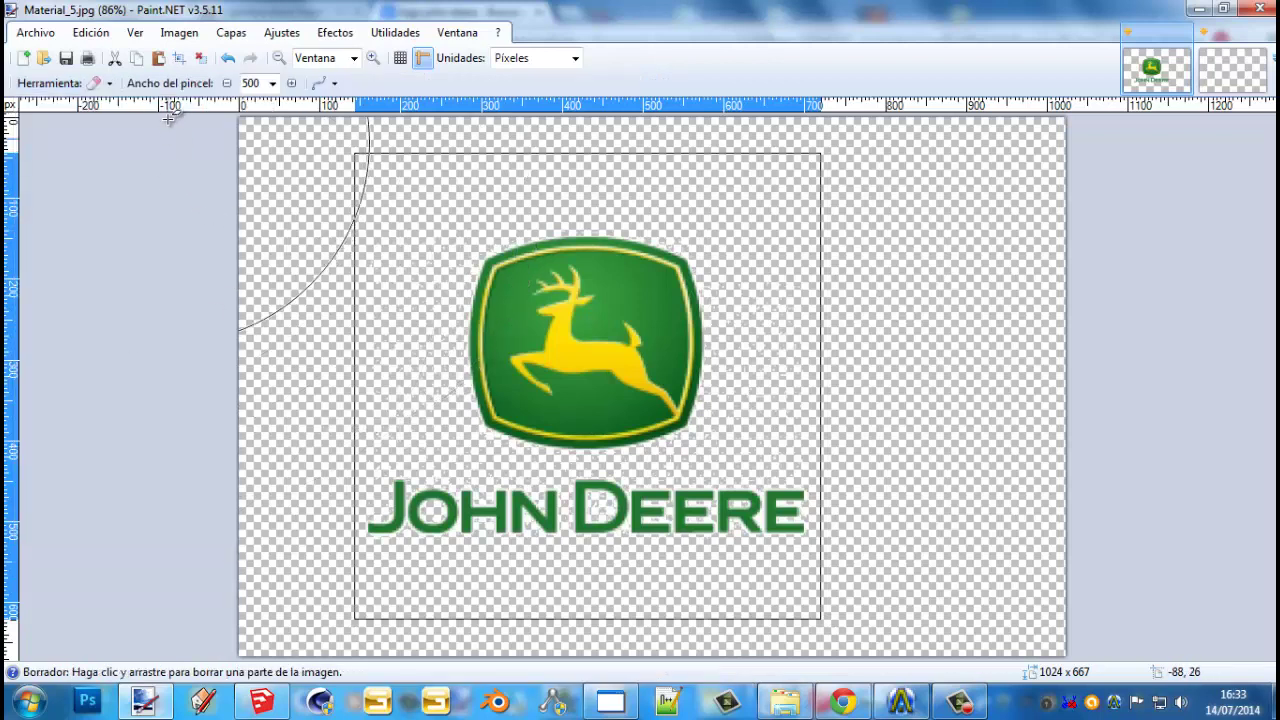
pyautogui.click(272, 83)
pyautogui.scroll(10, 270, 200)
pyautogui.click(279, 140)
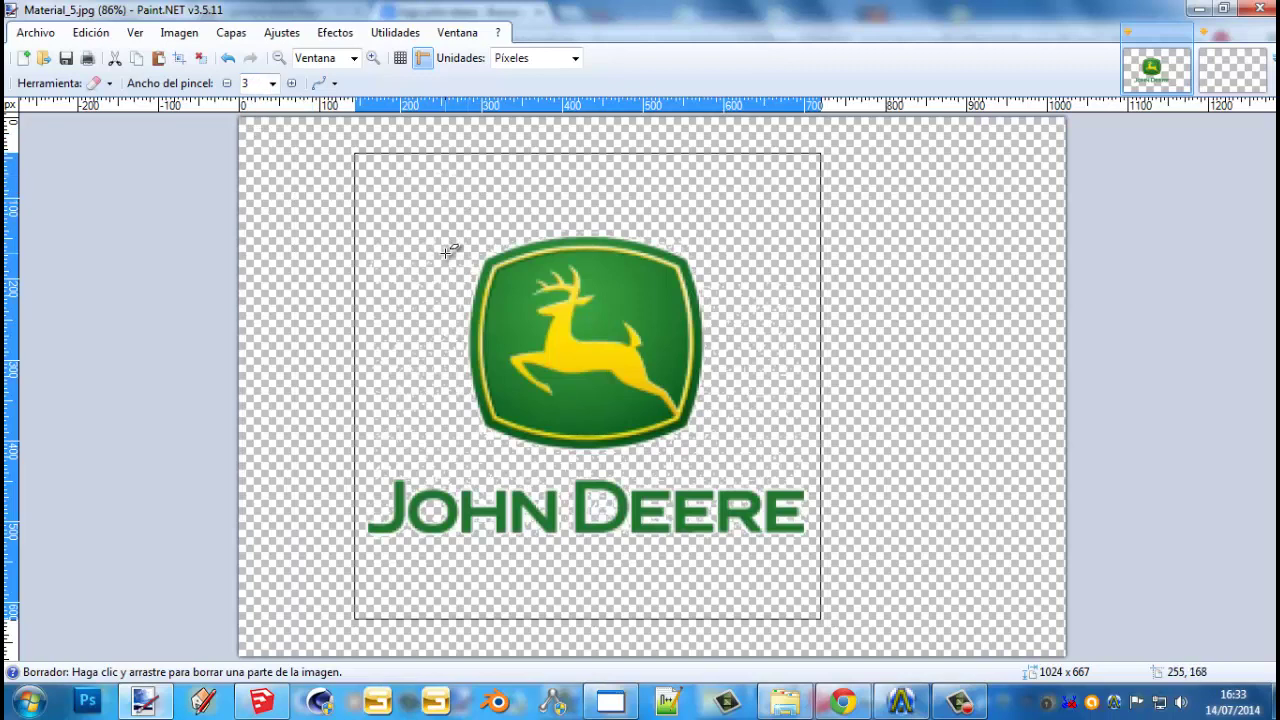
pyautogui.click(272, 83)
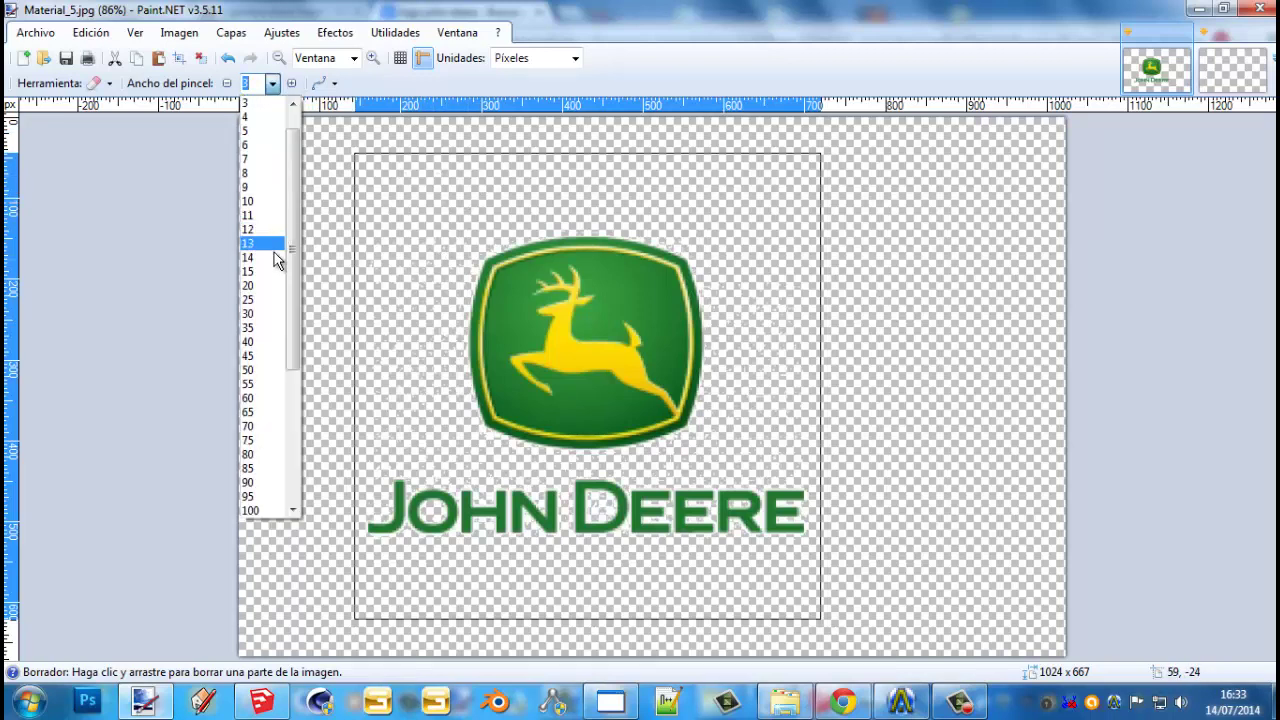
pyautogui.click(277, 245)
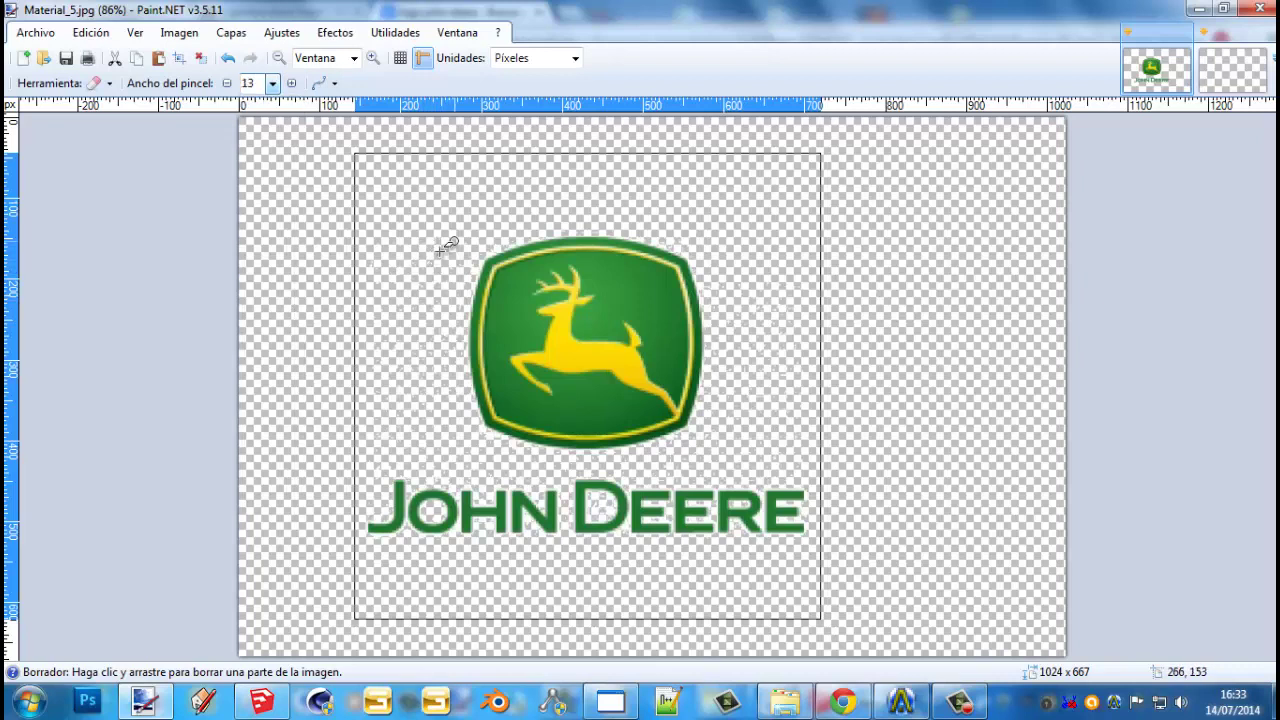
# Set the primary colour's alpha transparency to 255 and dismiss the colour settings
pyautogui.click(466, 32)
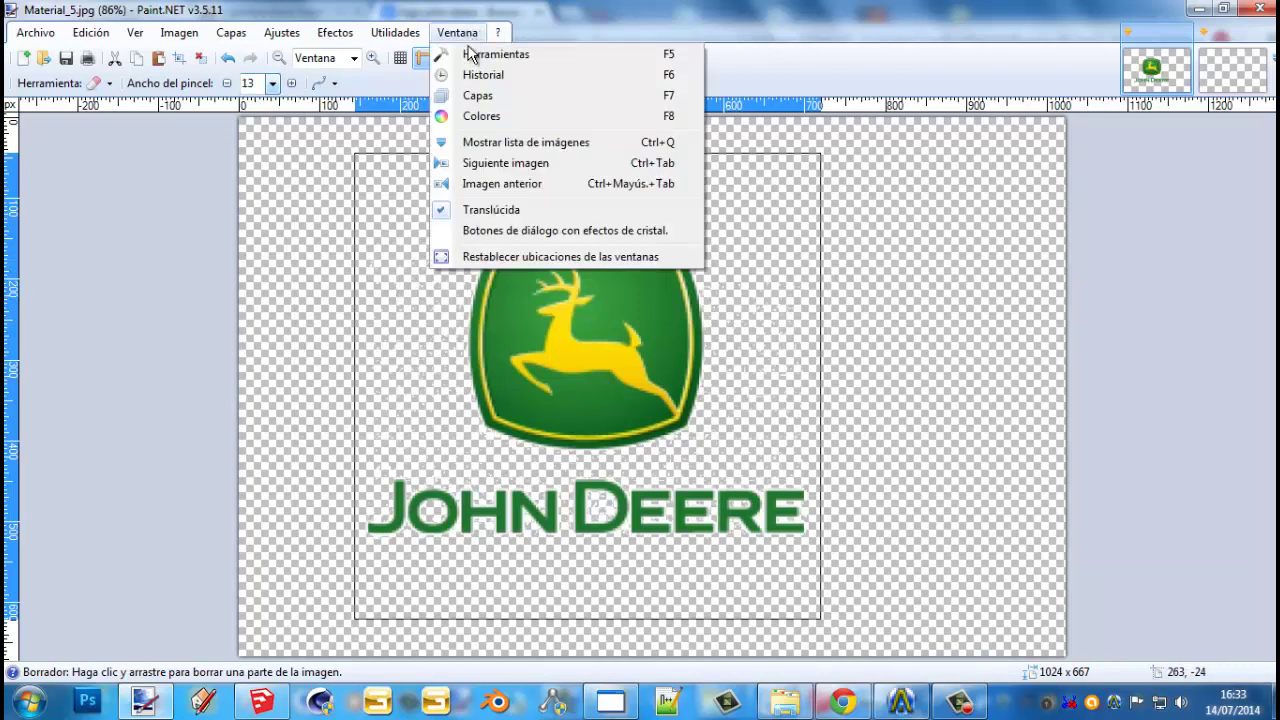
pyautogui.click(480, 114)
pyautogui.moveTo(423, 168); pyautogui.dragTo(397, 180)
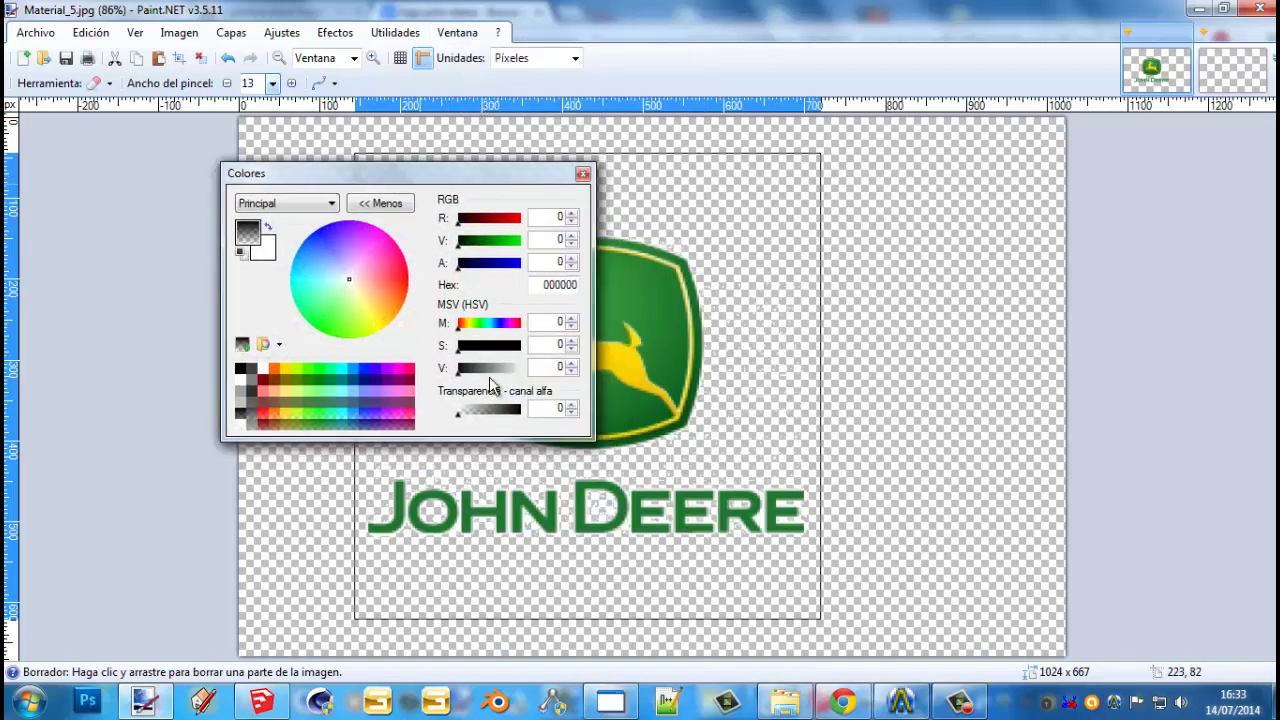
pyautogui.moveTo(476, 413); pyautogui.dragTo(533, 415)
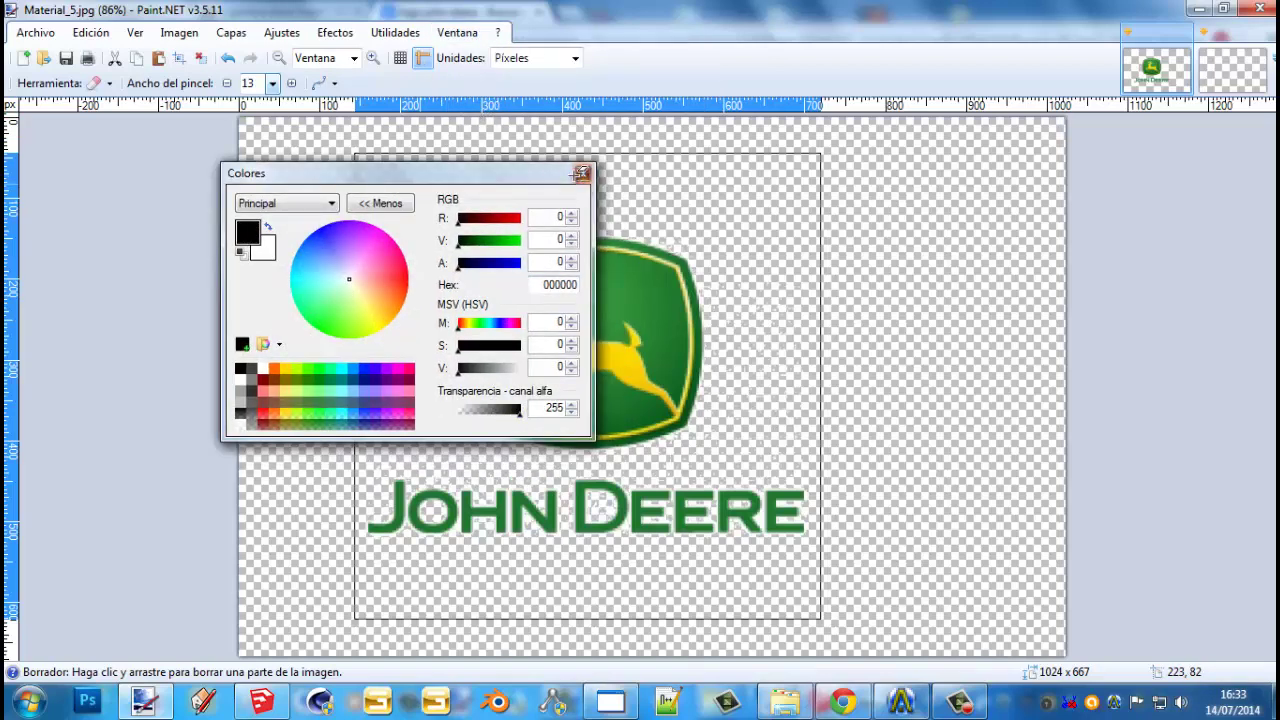
pyautogui.click(581, 174)
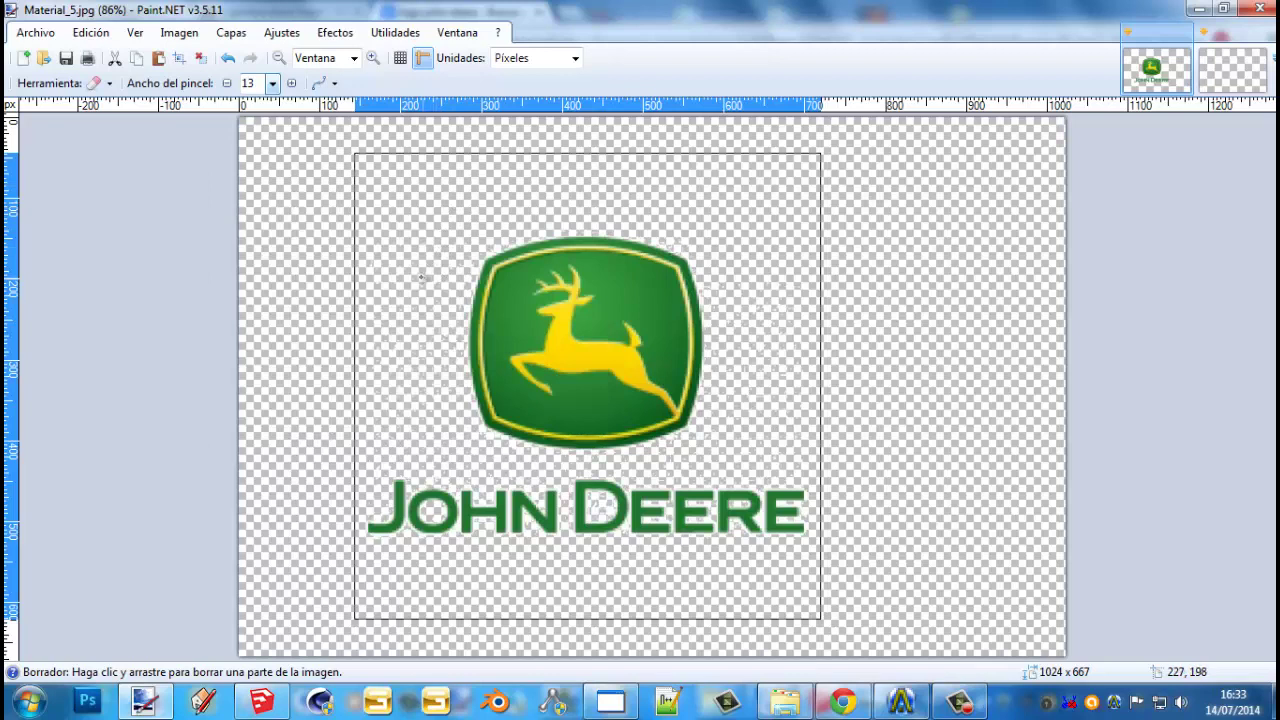
# Set the eraser's brush width to 85 and deselect the area around the logo
pyautogui.click(272, 83)
pyautogui.click(262, 312)
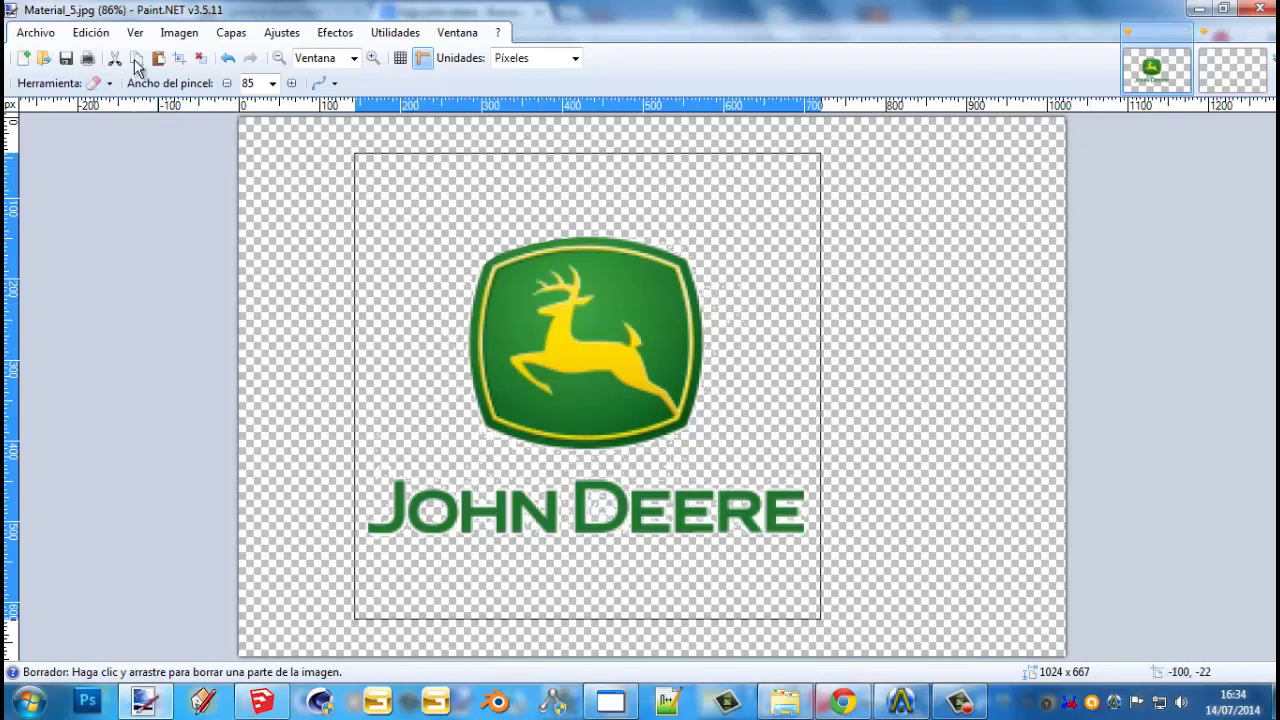
pyautogui.click(90, 32)
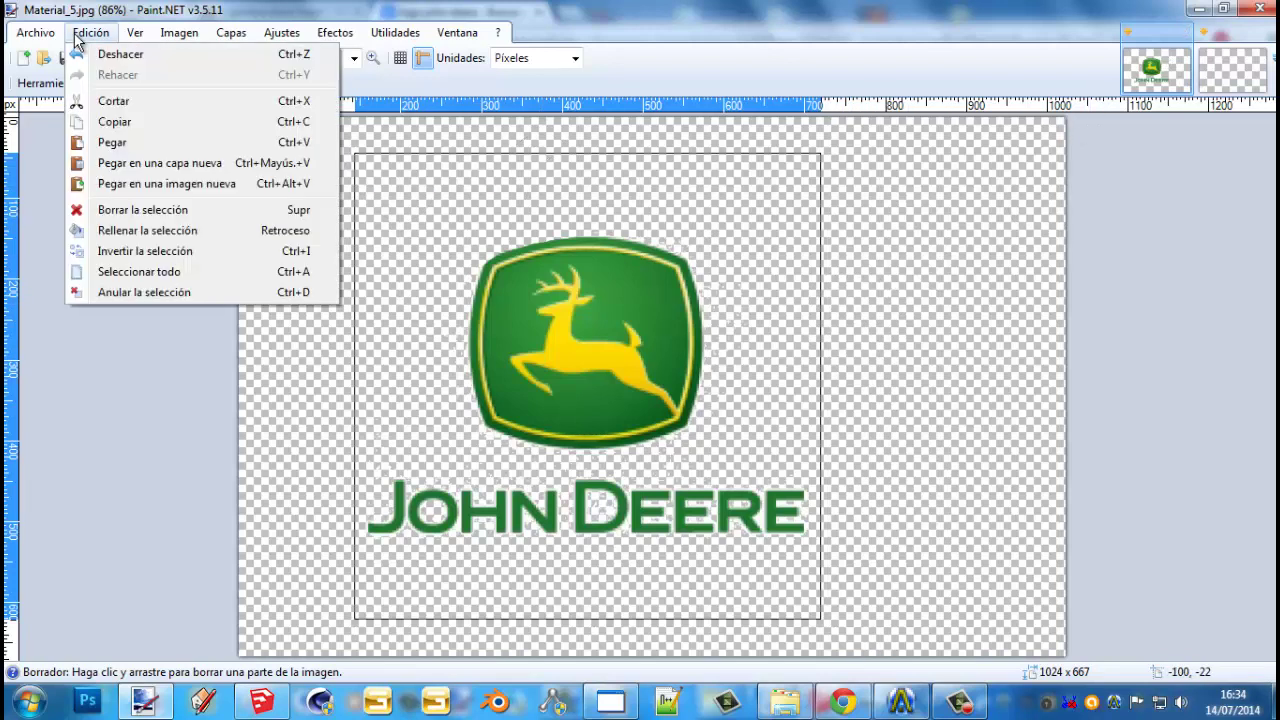
pyautogui.click(169, 292)
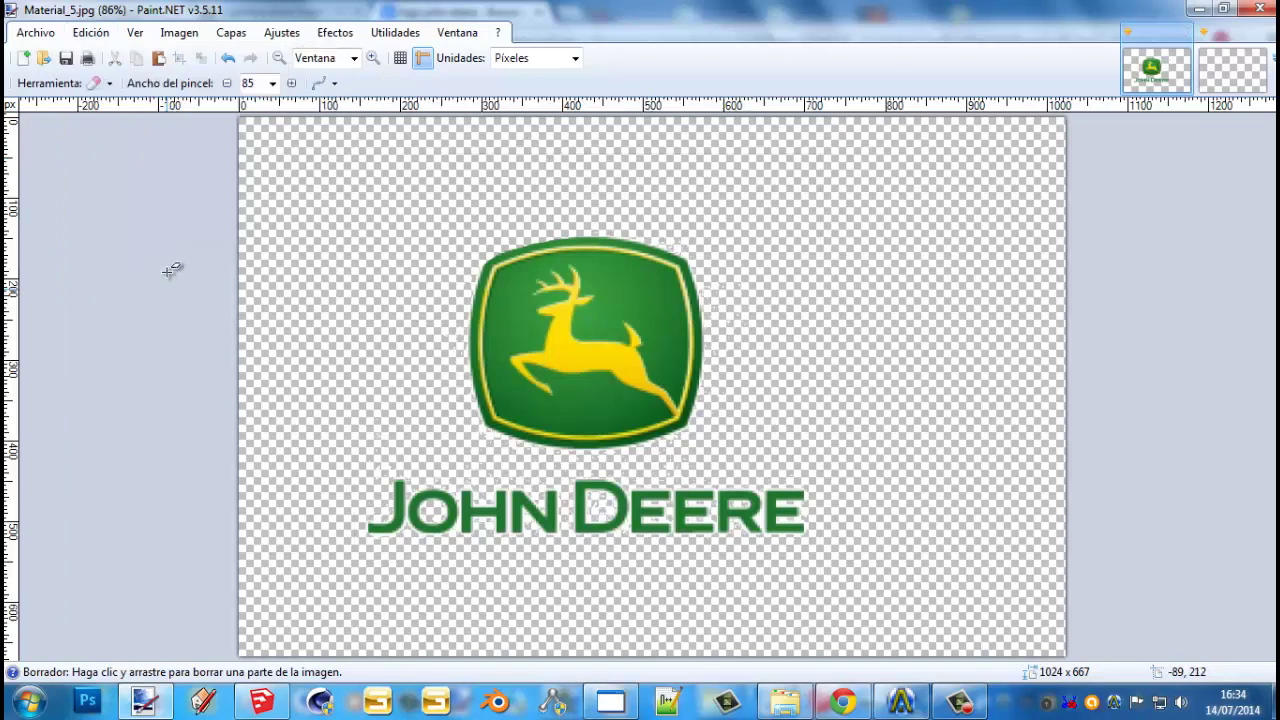
# Save the logo image as Material_5 in DDS format with DXT3 explicit alpha compression, and close it
pyautogui.click(35, 32)
pyautogui.click(357, 337)
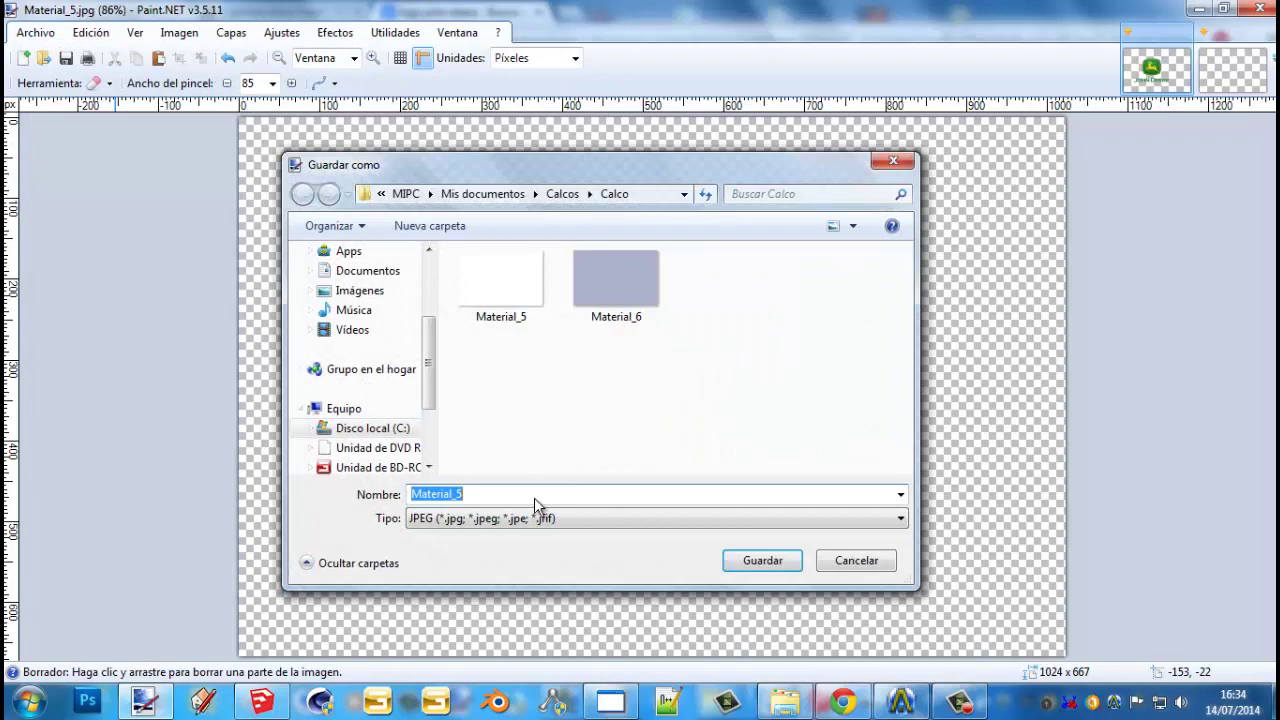
pyautogui.click(531, 520)
pyautogui.click(523, 632)
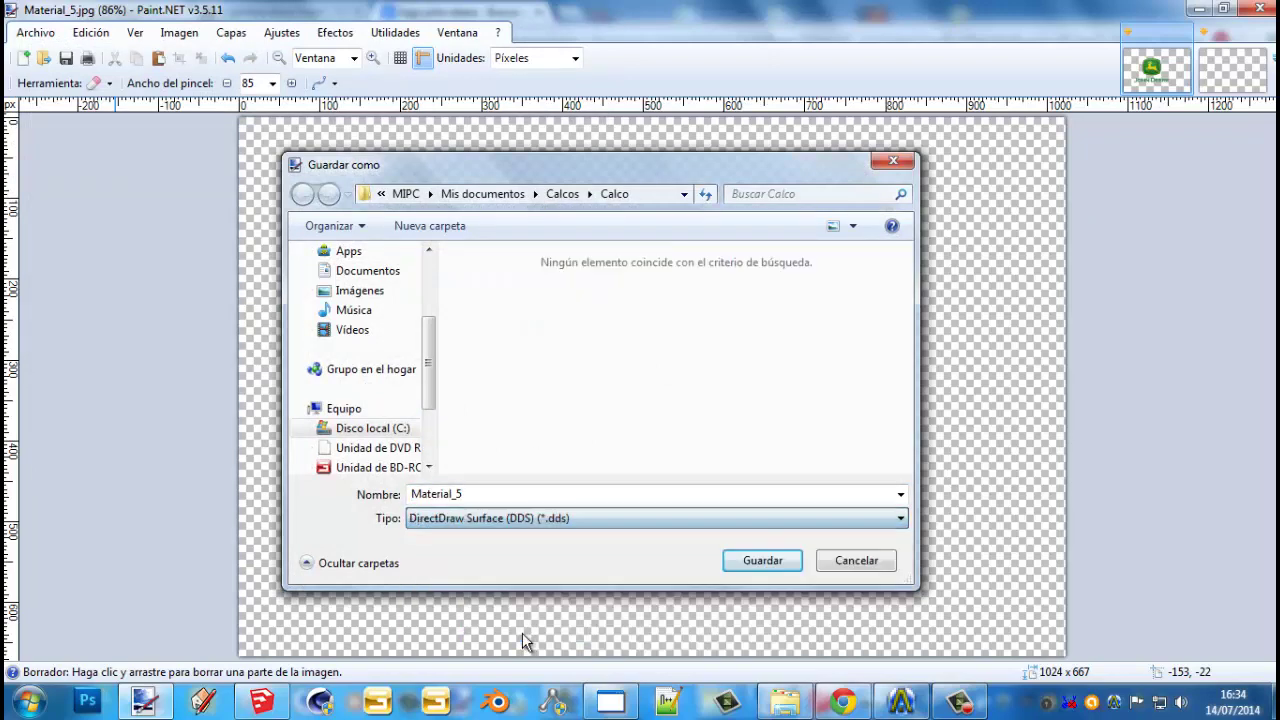
pyautogui.click(762, 561)
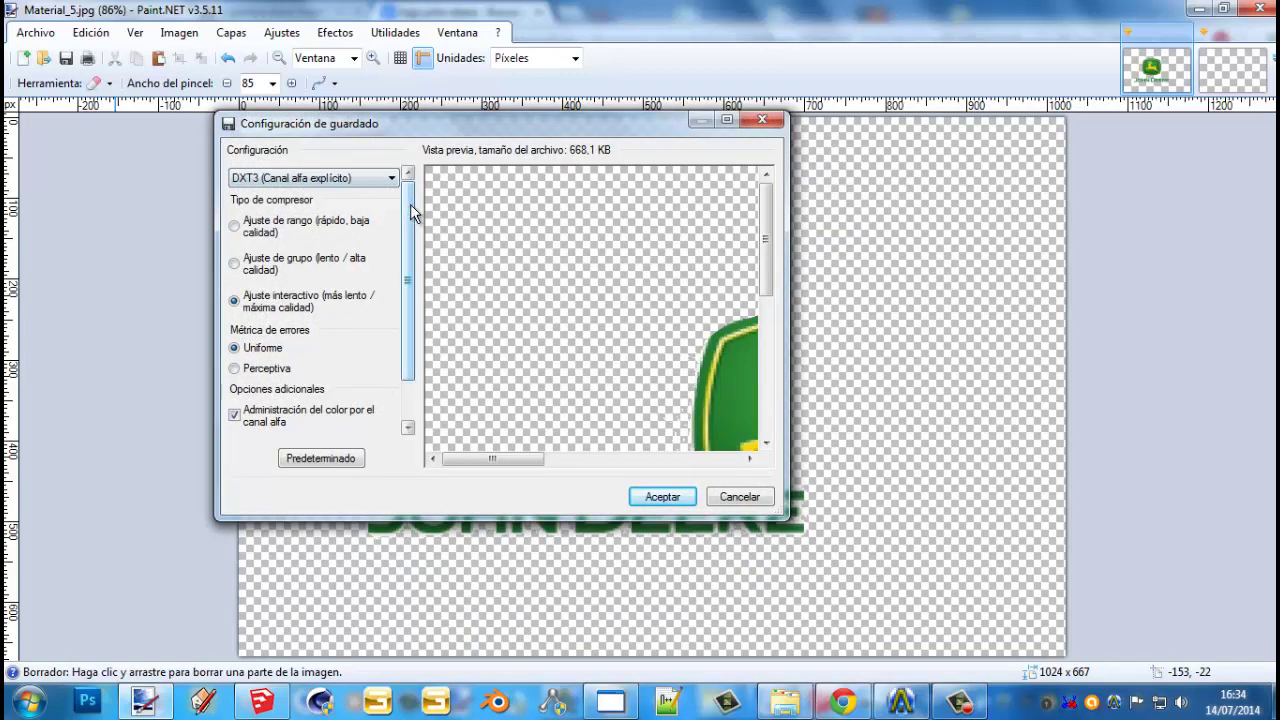
pyautogui.scroll(-1, 410, 225)
pyautogui.moveTo(410, 225); pyautogui.dragTo(405, 258)
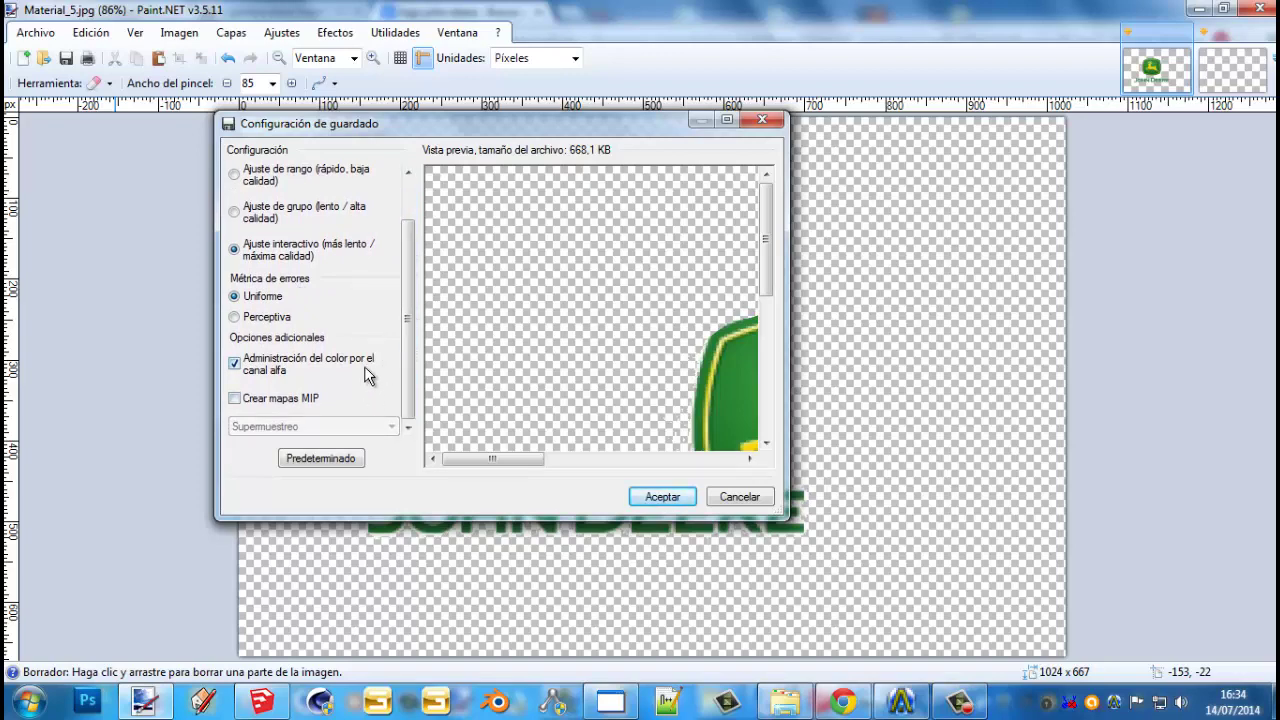
pyautogui.click(663, 497)
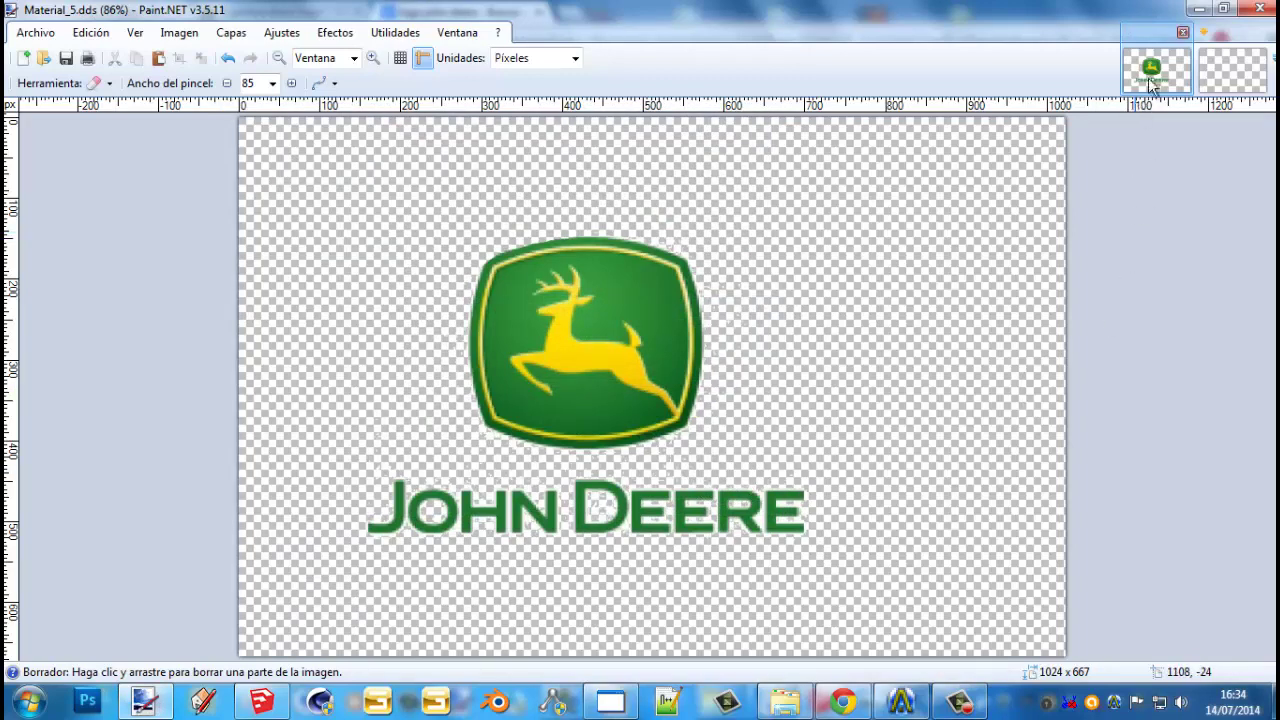
pyautogui.click(1182, 35)
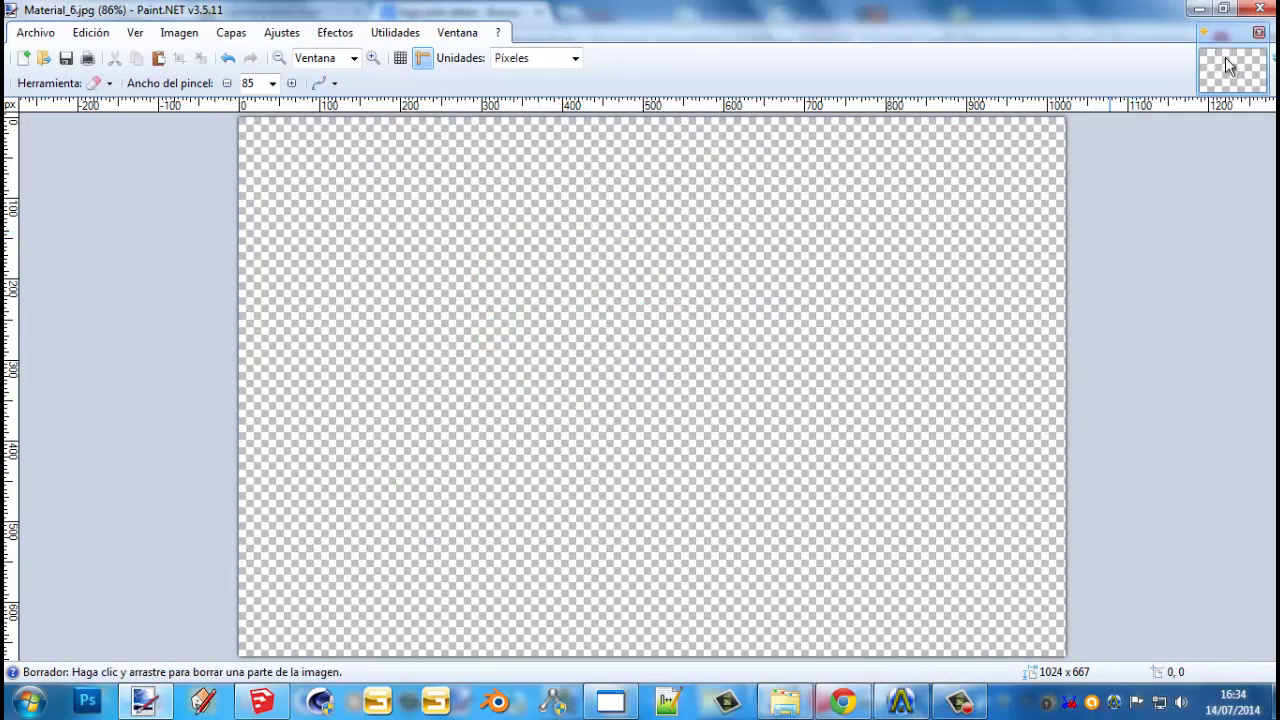
# Save the blank transparent image as Material_6 in DDS format with DXT3 explicit alpha, then close it and exit Paint.NET
pyautogui.click(33, 32)
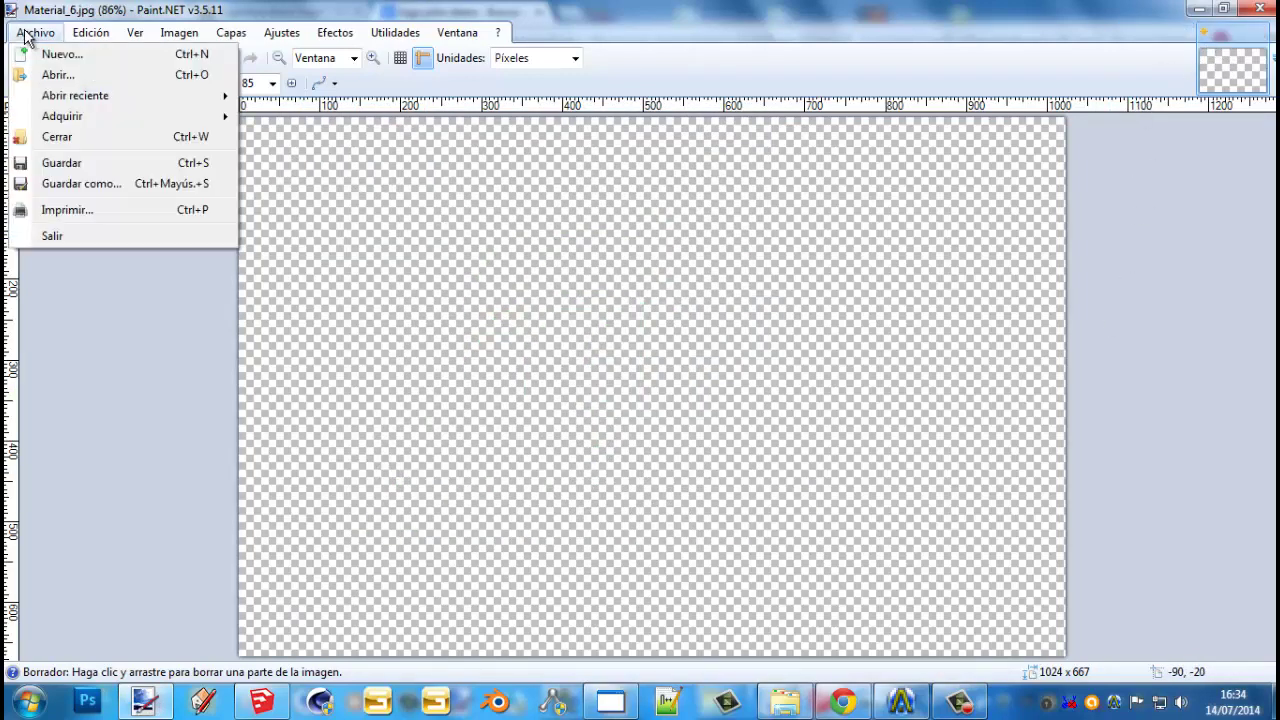
pyautogui.click(74, 185)
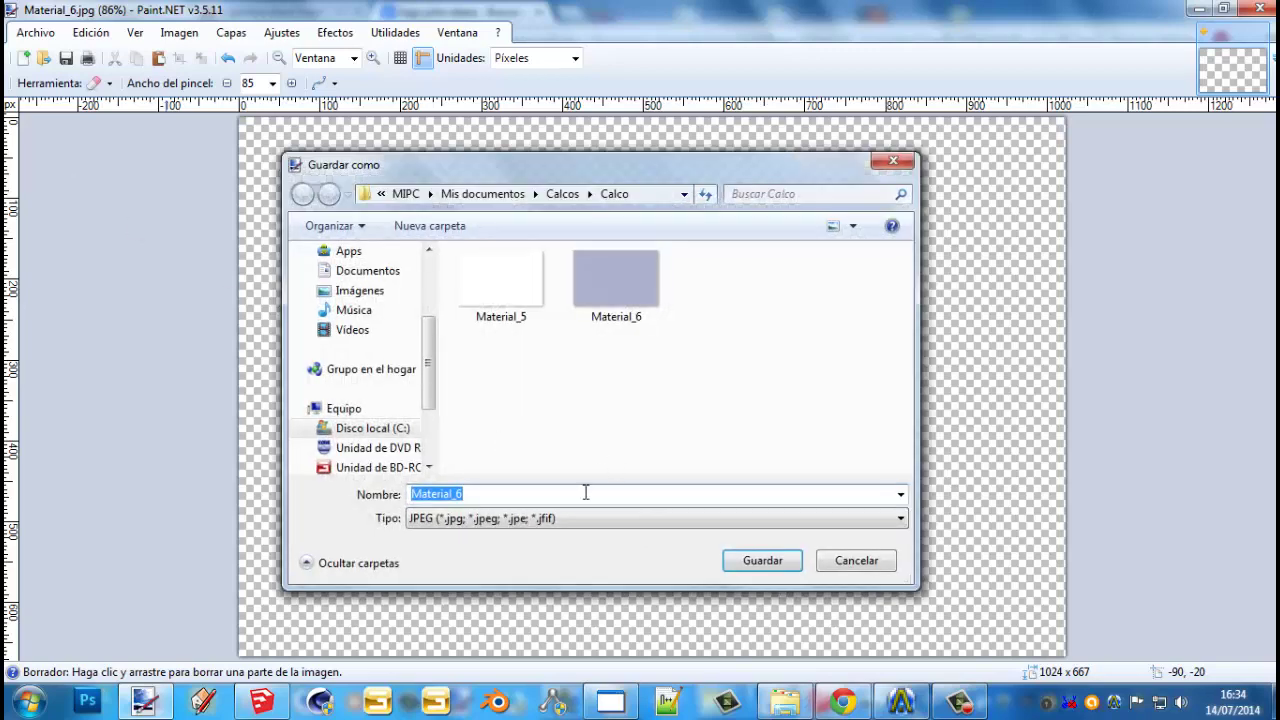
pyautogui.click(548, 528)
pyautogui.click(531, 634)
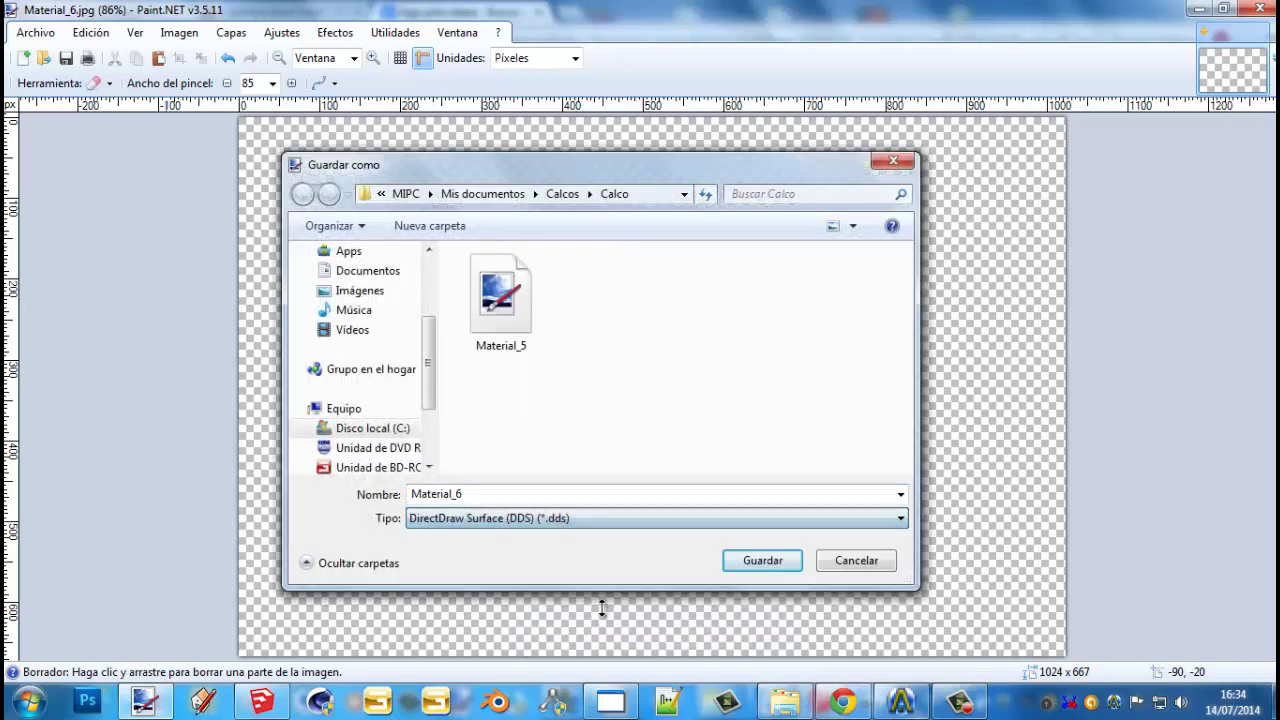
pyautogui.click(760, 561)
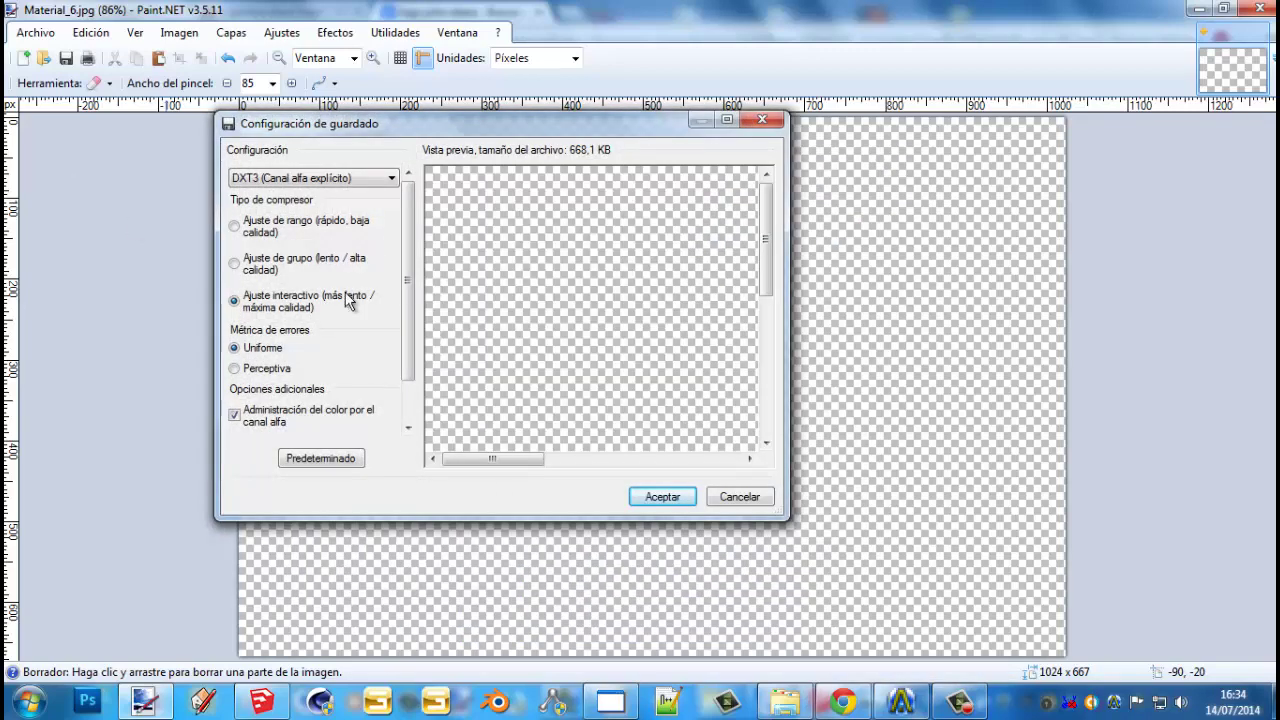
pyautogui.click(660, 497)
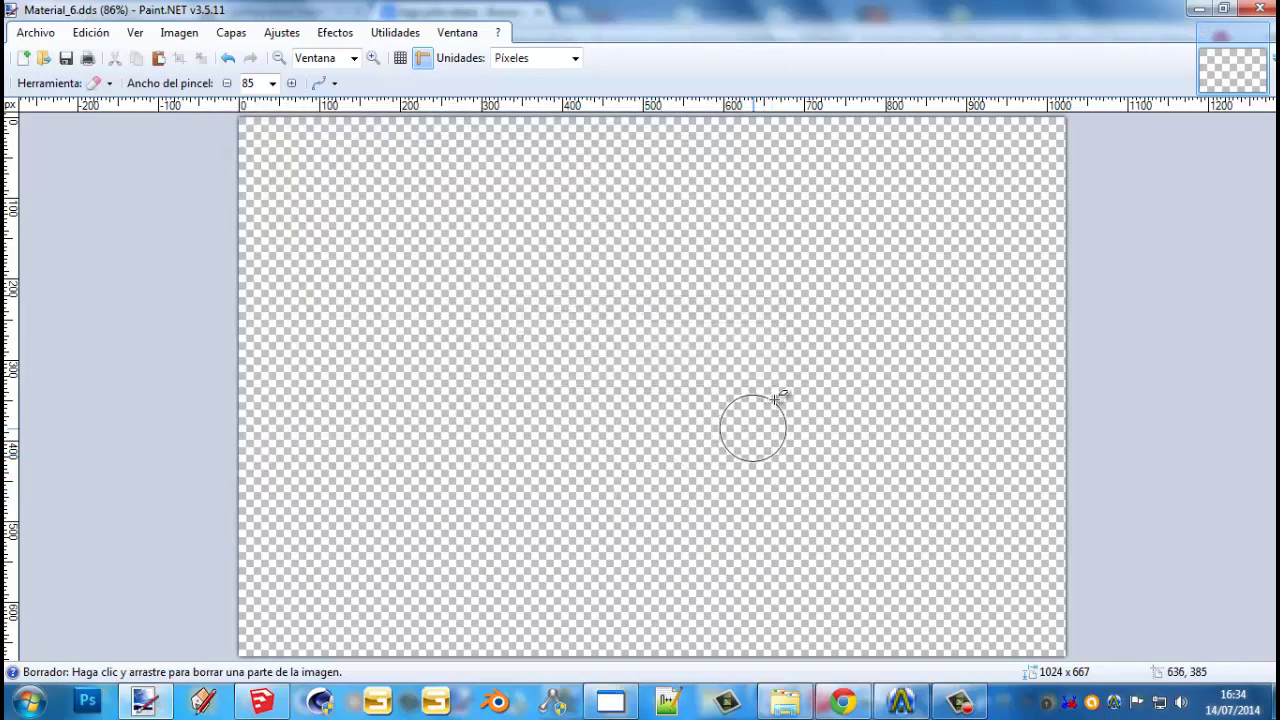
pyautogui.click(1259, 33)
pyautogui.click(1259, 9)
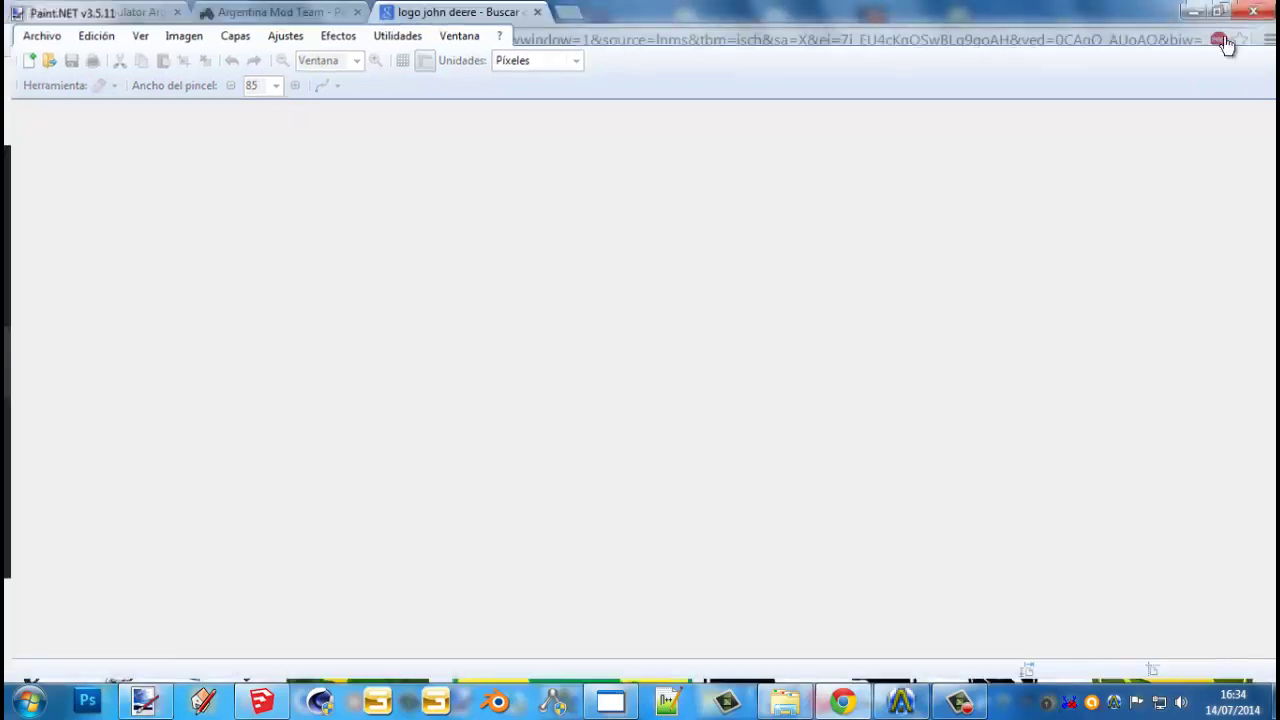
# Switch to Windows Explorer, open Calco.i3d from the Calcos folder in GIANTS Editor, and dismiss the welcome window
pyautogui.click(800, 706)
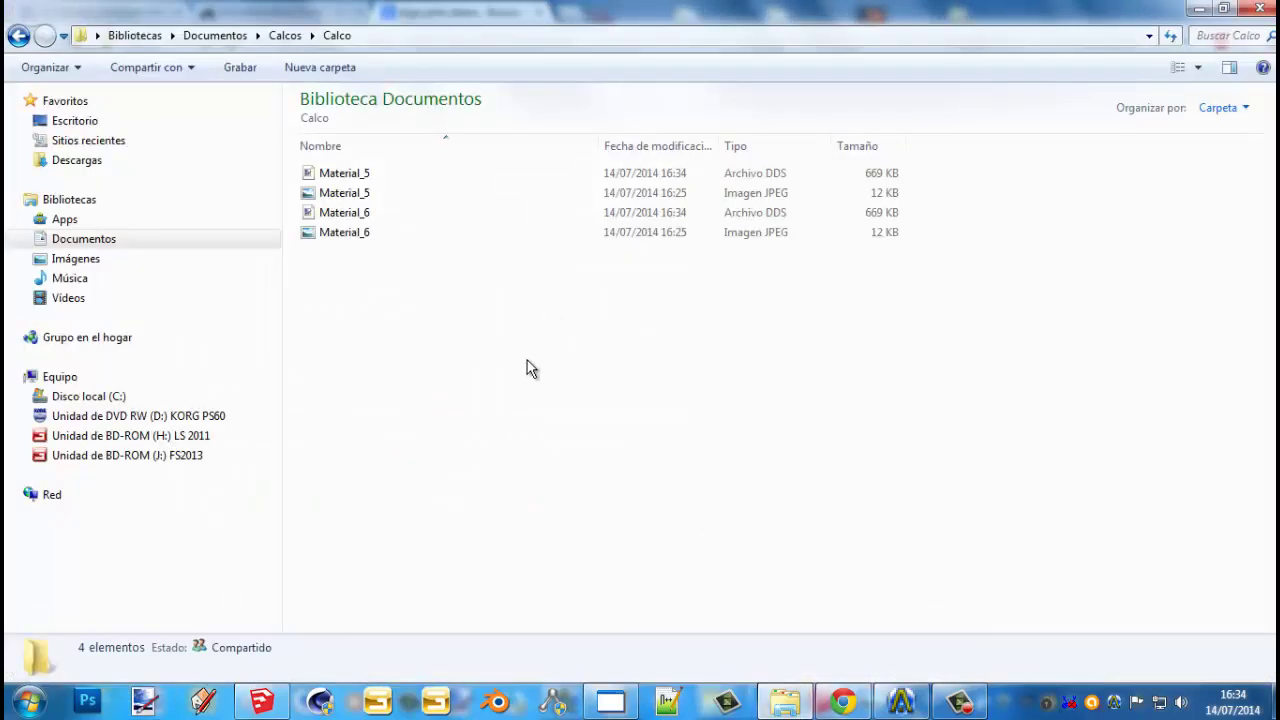
pyautogui.moveTo(530, 368); pyautogui.dragTo(422, 160)
pyautogui.click(431, 289)
pyautogui.click(285, 35)
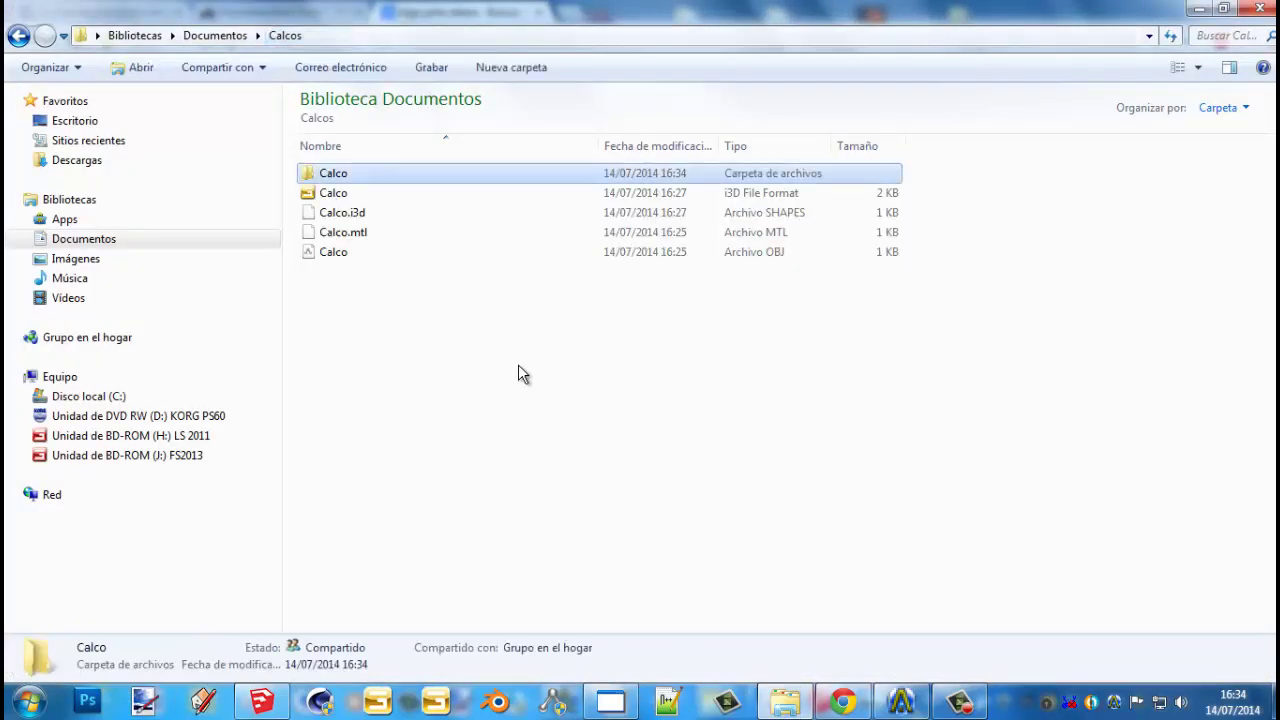
pyautogui.doubleClick(380, 194)
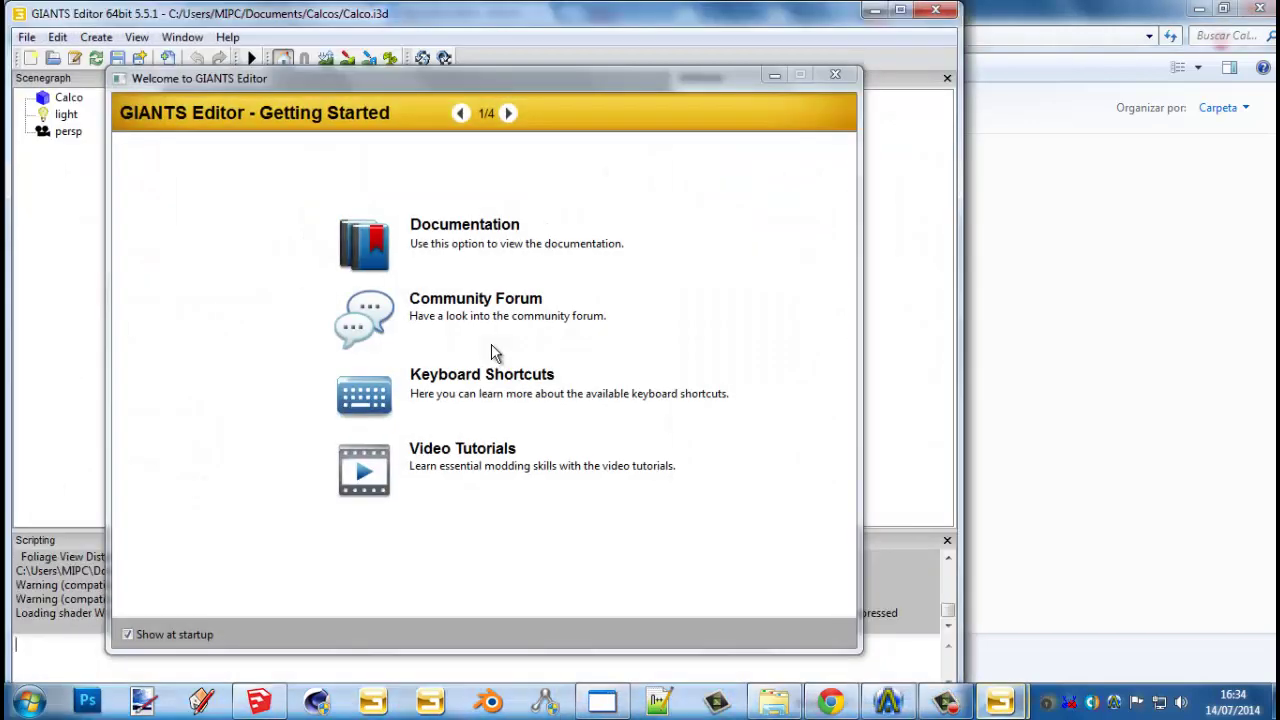
pyautogui.click(836, 74)
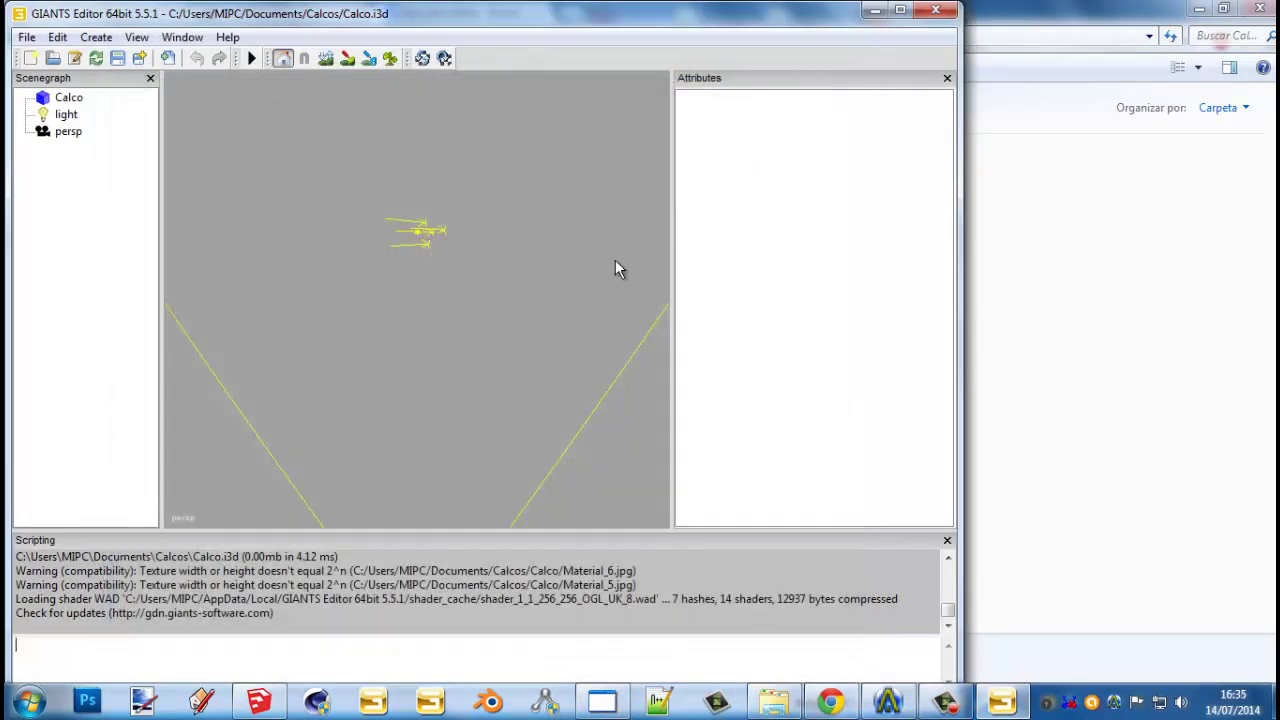
# Select the Calco object in the scenegraph and add a new light to the scene
pyautogui.click(86, 100)
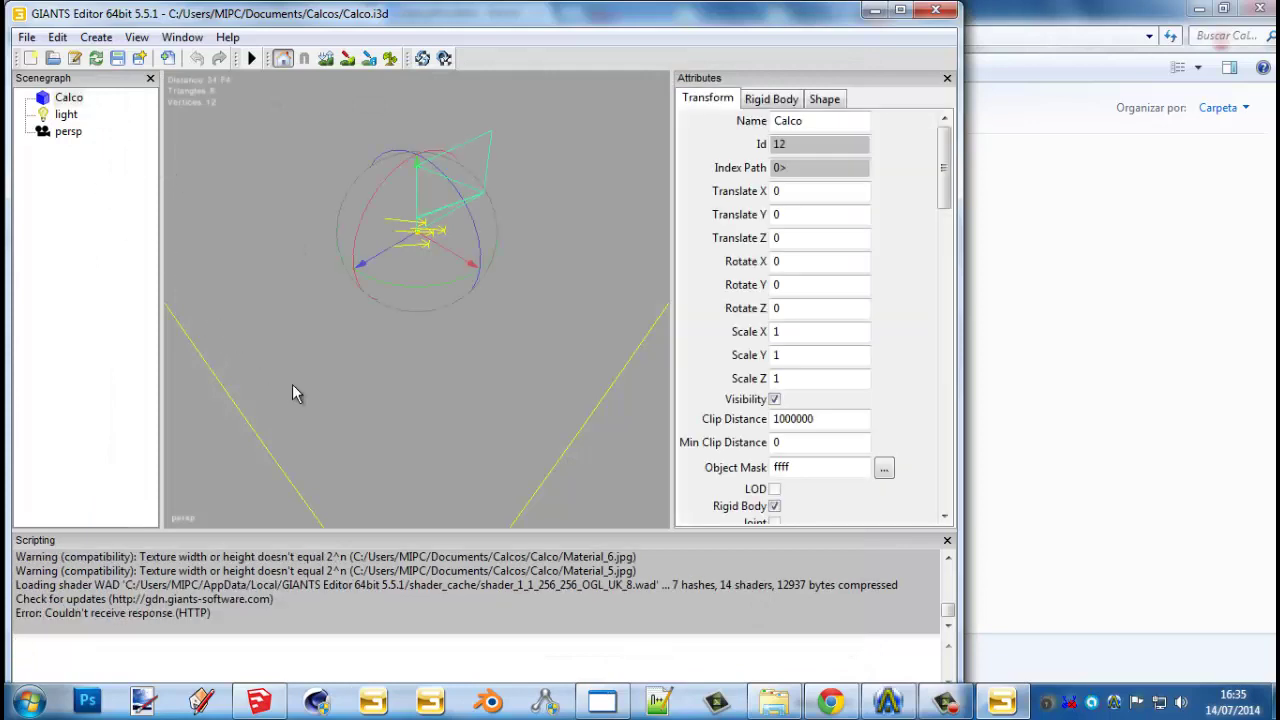
pyautogui.moveTo(331, 384); pyautogui.dragTo(543, 375)
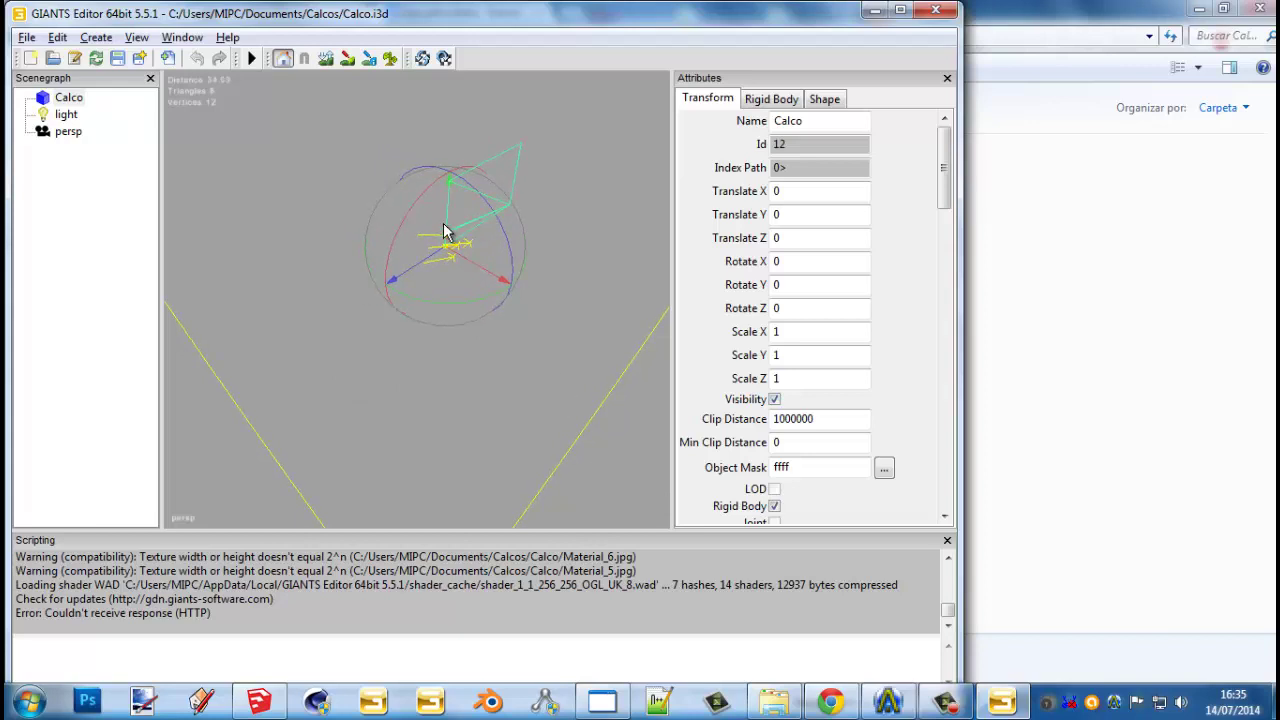
pyautogui.moveTo(460, 243); pyautogui.dragTo(515, 264)
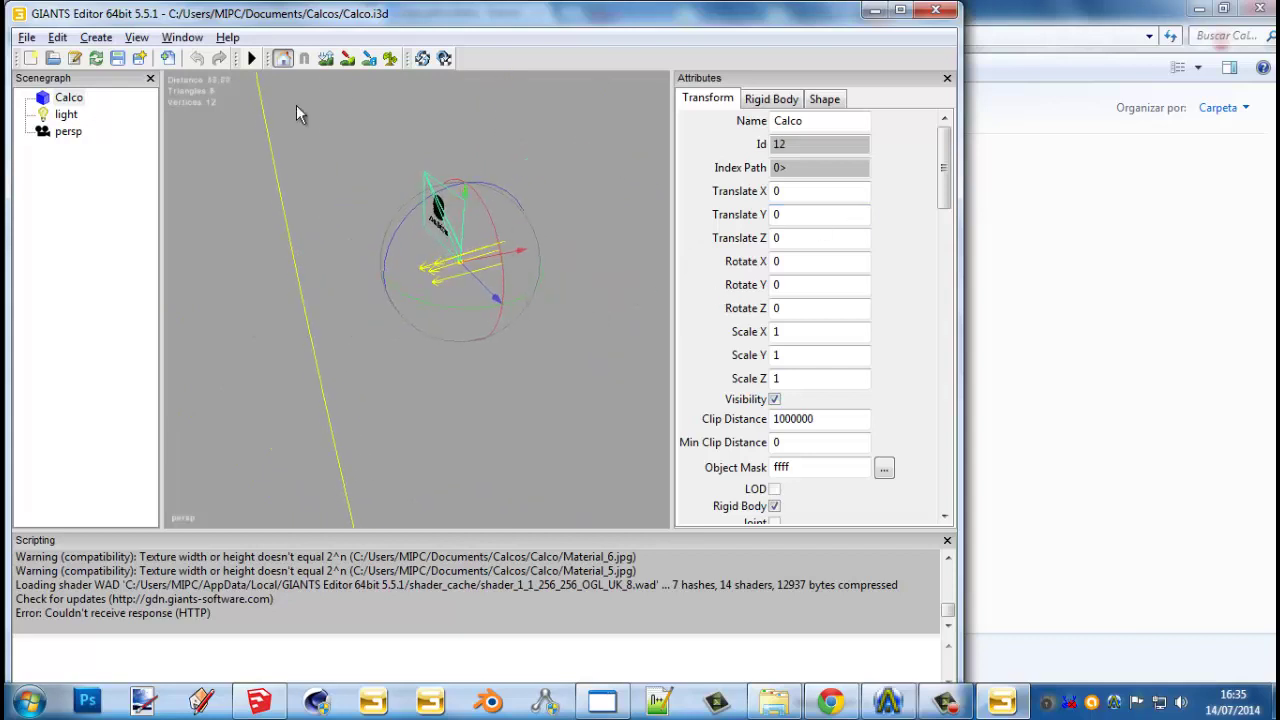
pyautogui.click(97, 40)
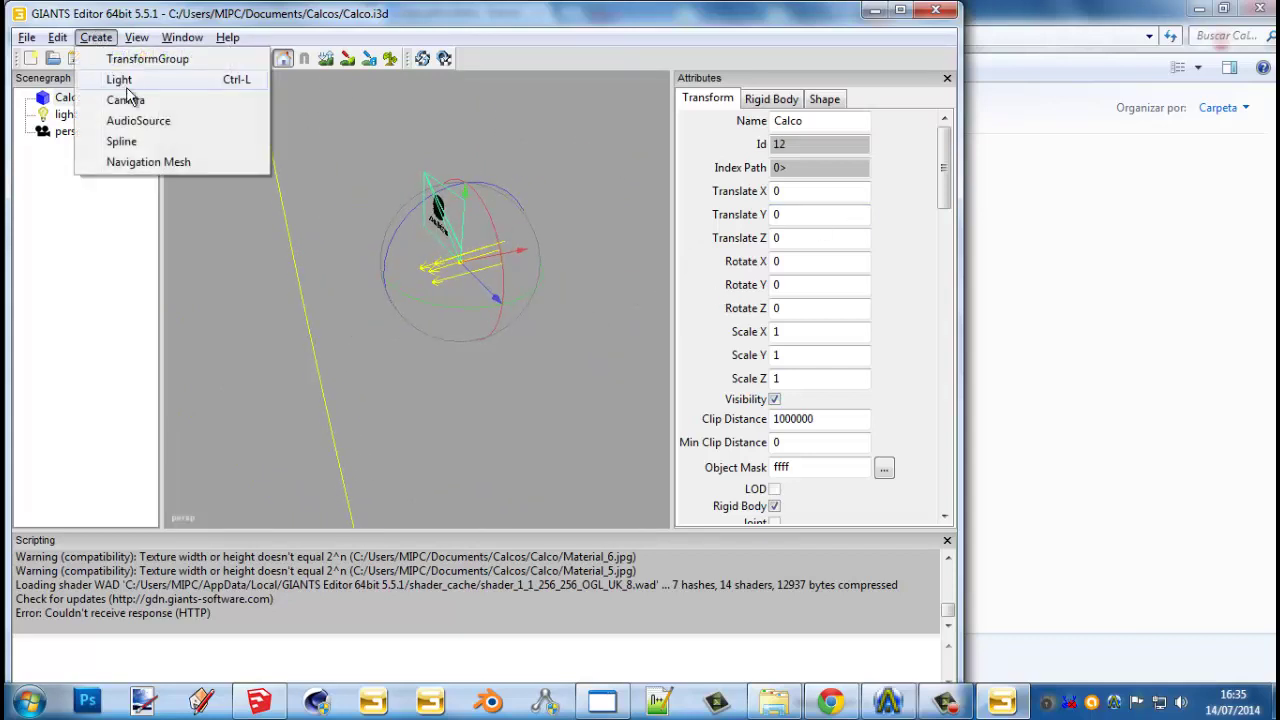
pyautogui.click(119, 80)
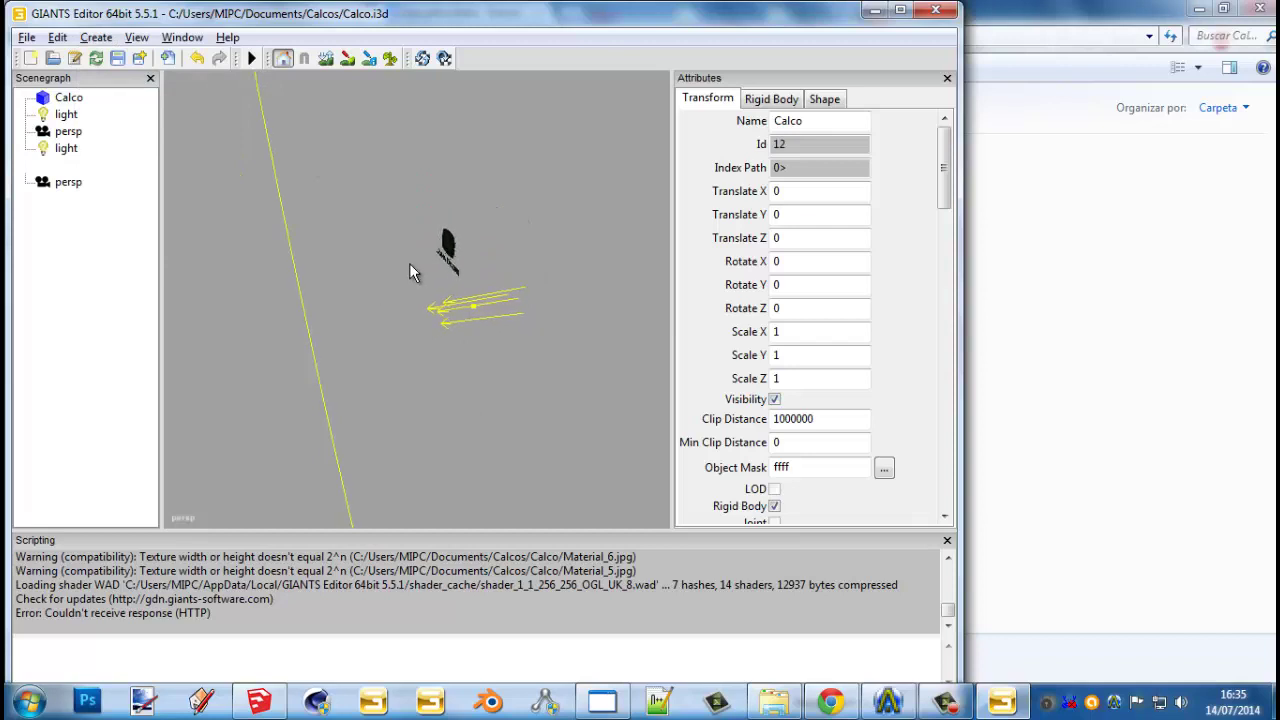
# Examine the John Deere emblem and lettering on the decal face-on and up close, including the outlines of the letters
pyautogui.moveTo(483, 233); pyautogui.dragTo(283, 358)
pyautogui.moveTo(157, 277); pyautogui.dragTo(416, 306)
pyautogui.scroll(5, 415, 300)
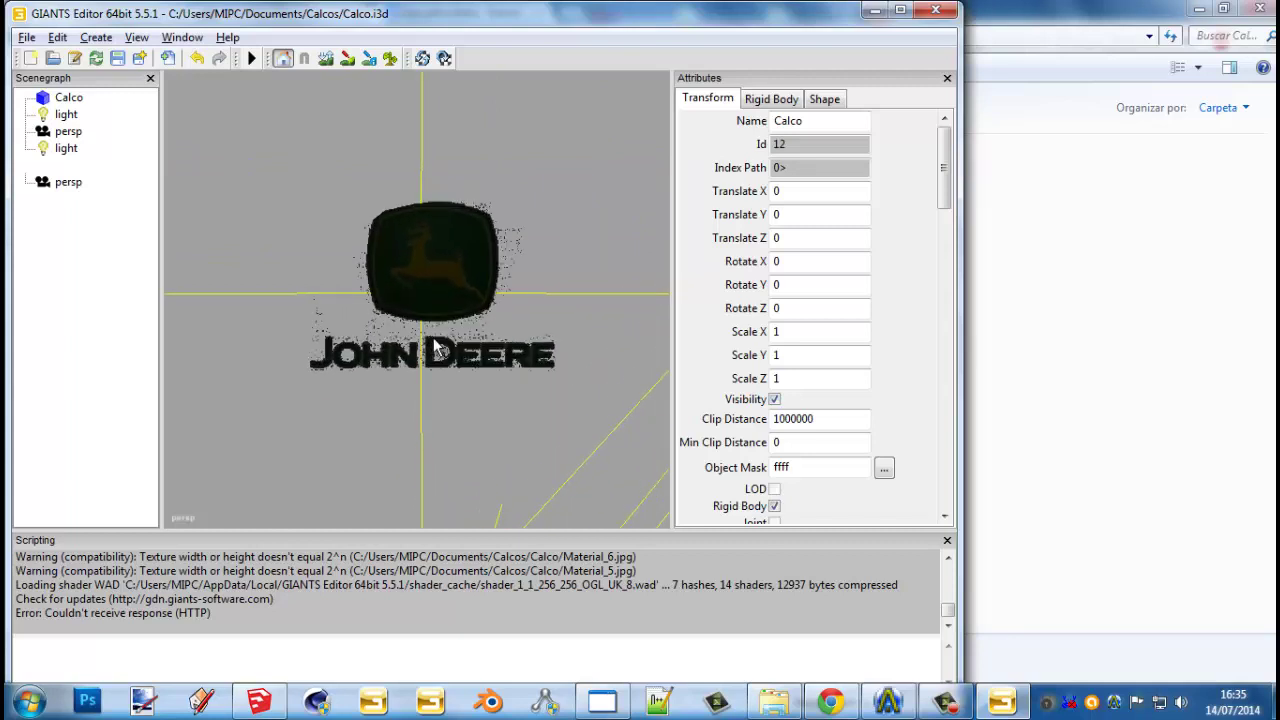
pyautogui.scroll(3, 445, 296)
pyautogui.moveTo(445, 296); pyautogui.dragTo(519, 326)
pyautogui.scroll(5, 463, 326)
pyautogui.scroll(-3, 461, 322)
pyautogui.scroll(1, 475, 320)
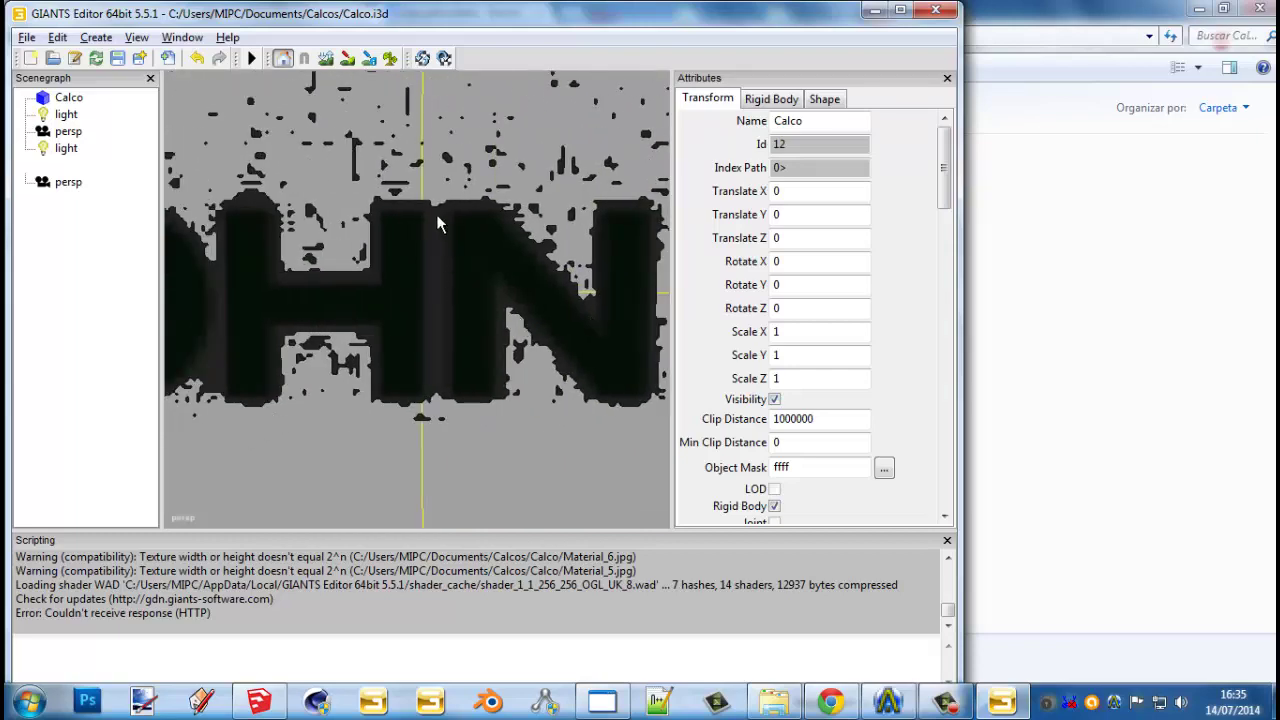
# Examine the edges around the word DEERE and the emblem, and view the whole decal at an angle
pyautogui.moveTo(350, 387); pyautogui.dragTo(470, 224)
pyautogui.scroll(-2, 472, 230)
pyautogui.scroll(1, 475, 235)
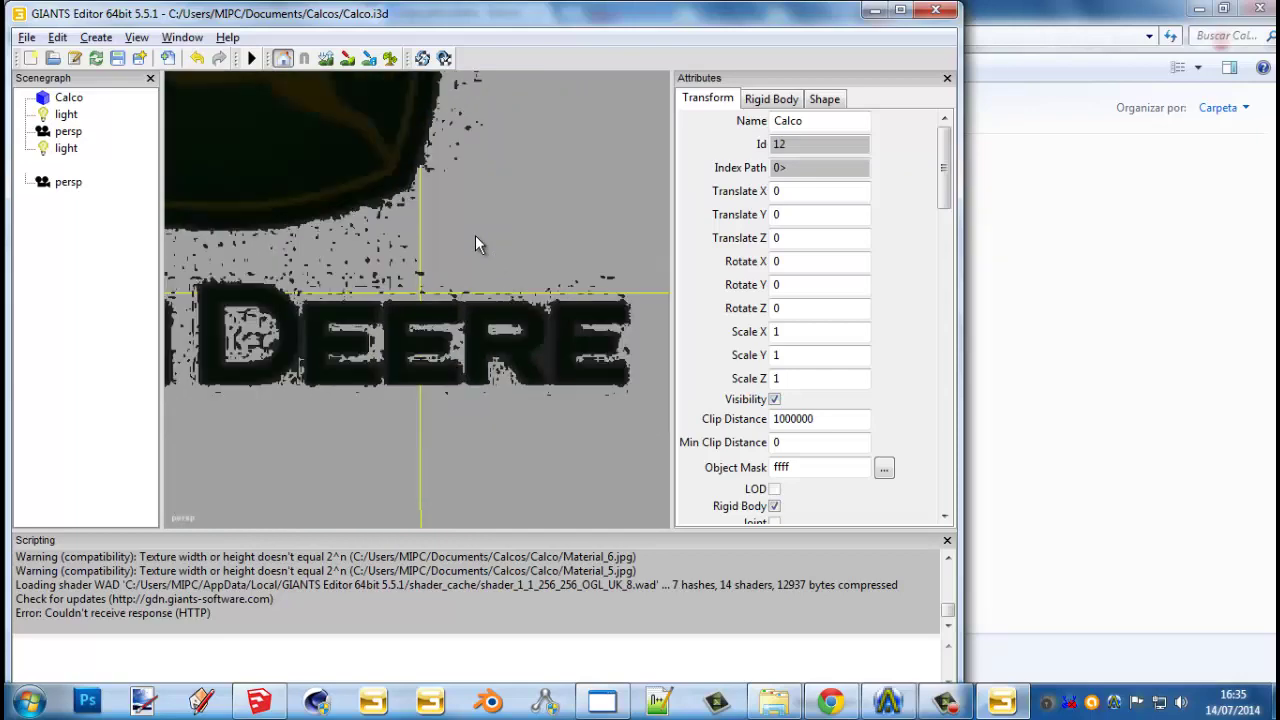
pyautogui.scroll(-1, 475, 240)
pyautogui.scroll(2, 477, 258)
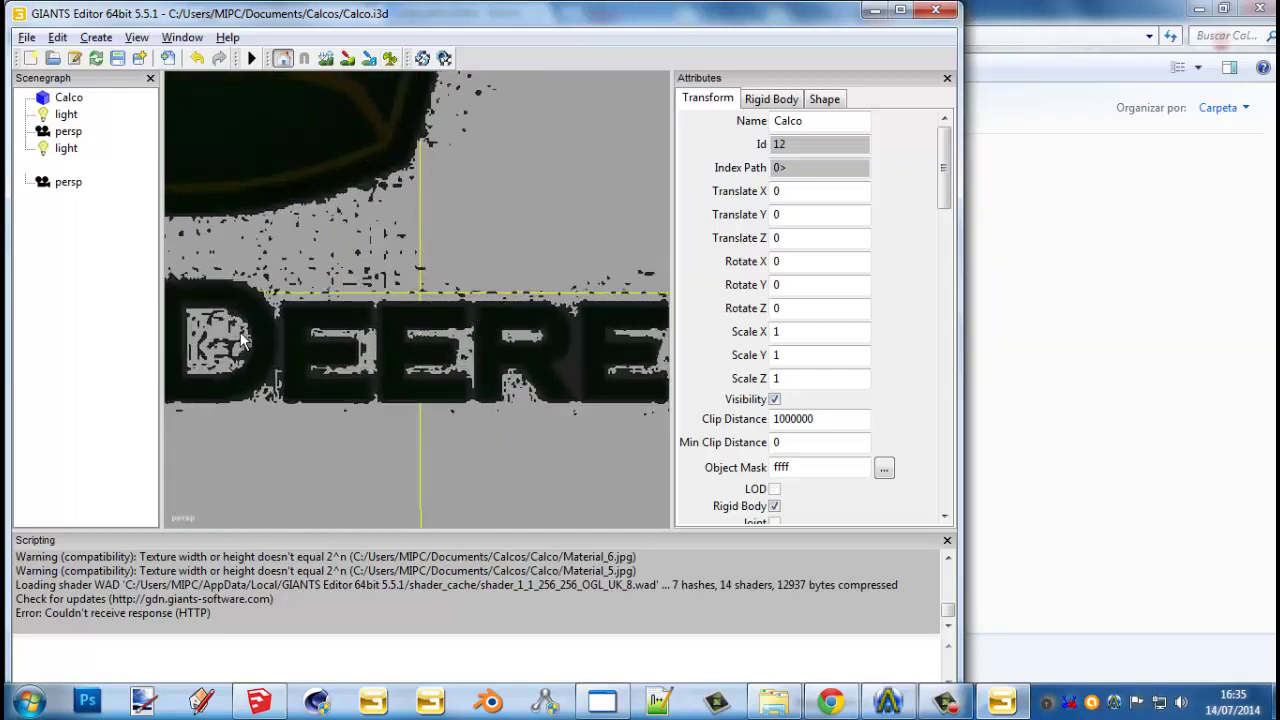
pyautogui.scroll(-4, 375, 265)
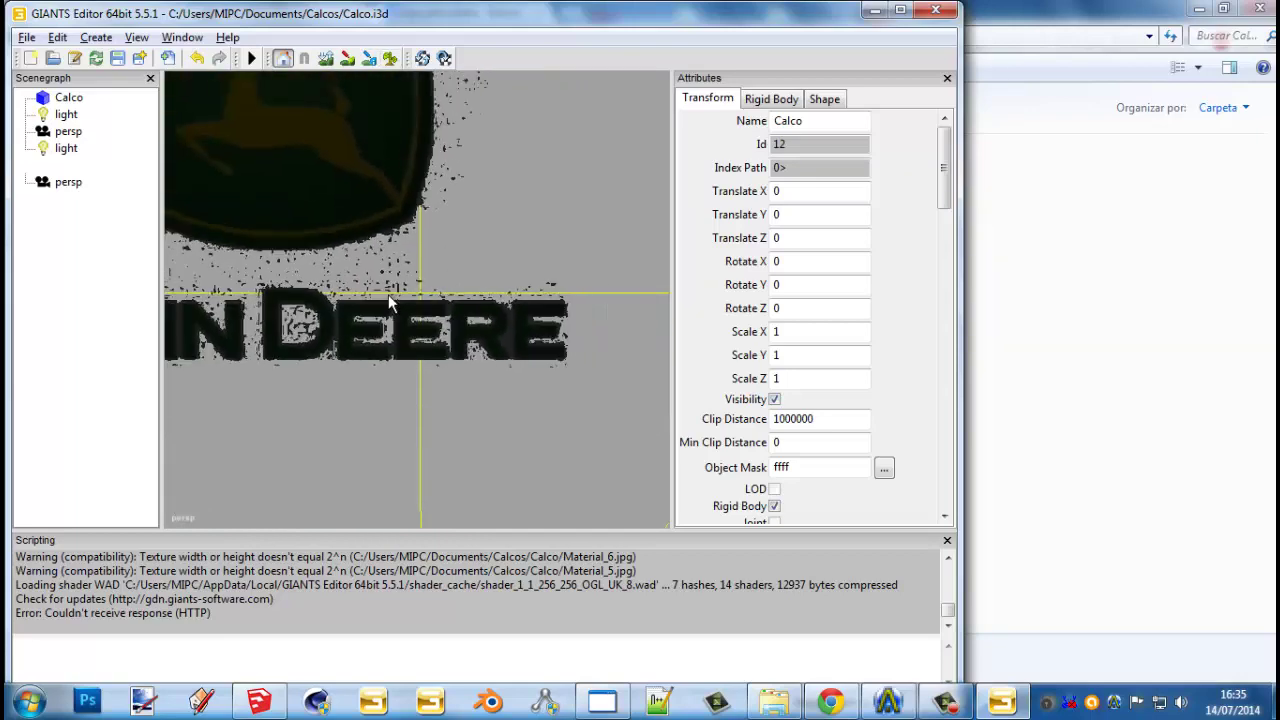
pyautogui.moveTo(398, 263); pyautogui.dragTo(440, 292)
pyautogui.click(440, 292)
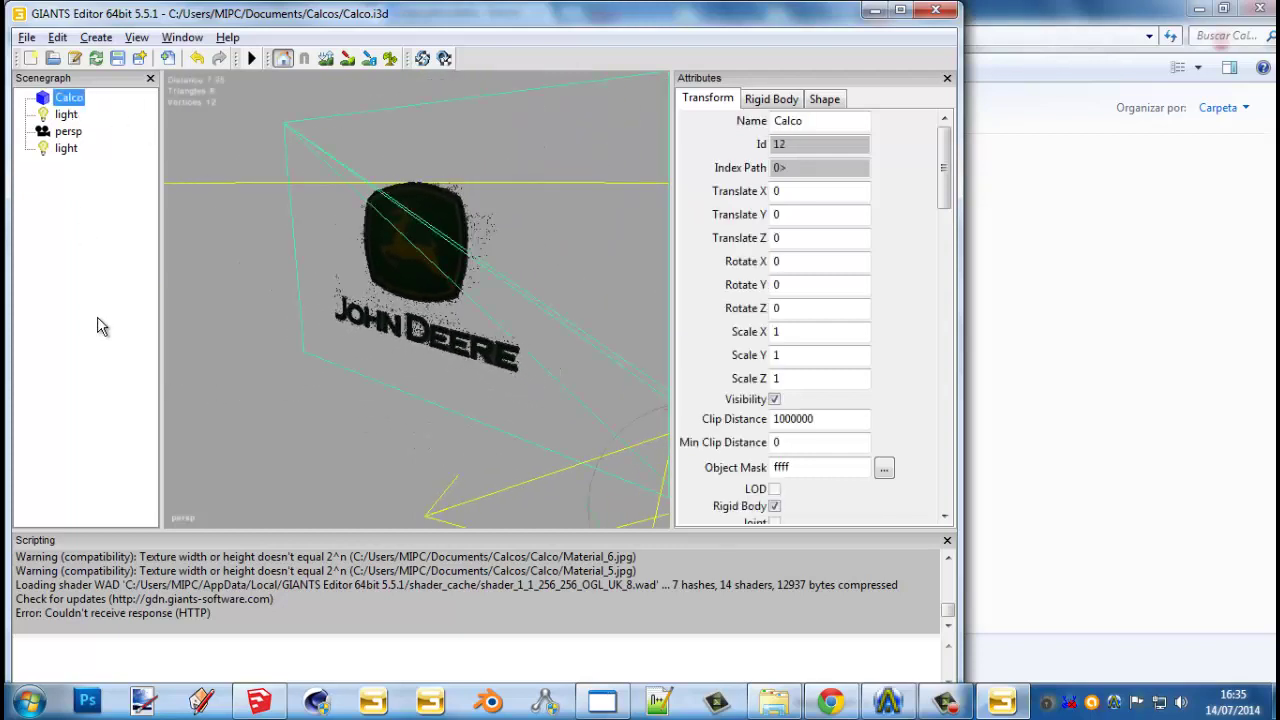
# Deselect the Calco object and close GIANTS Editor, saving the changes to Calco.i3d
pyautogui.click(568, 225)
pyautogui.click(935, 12)
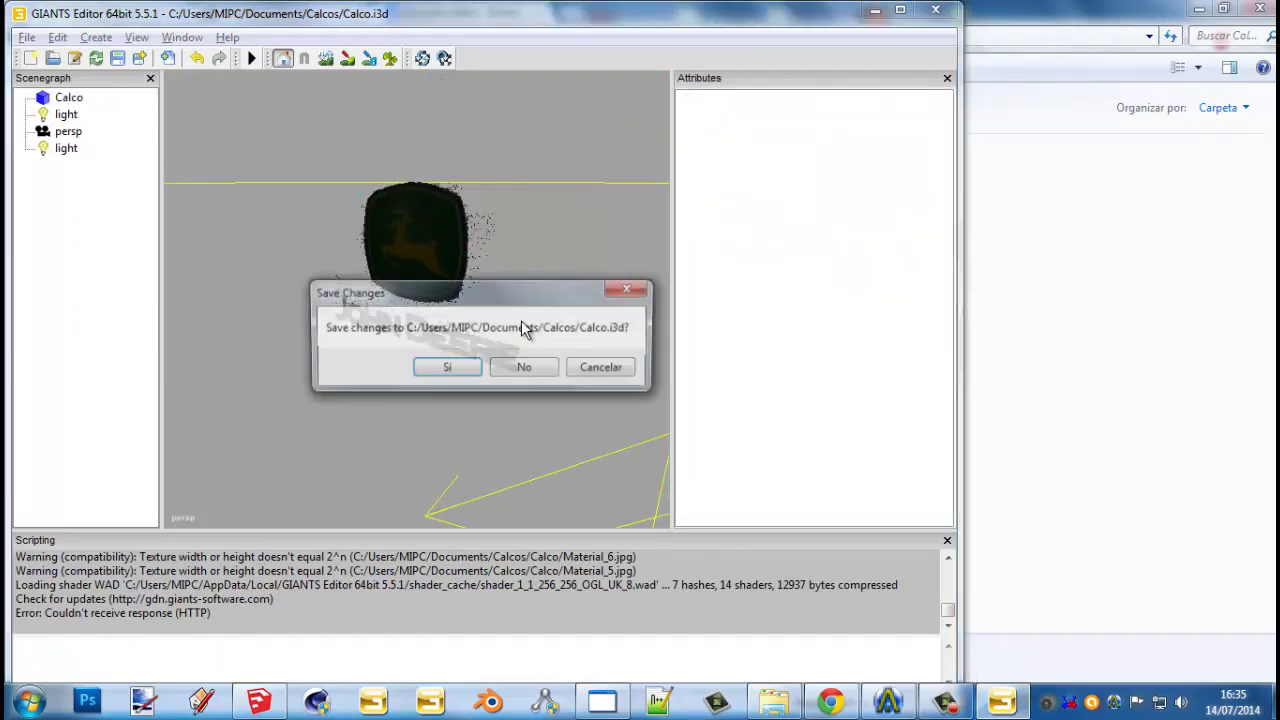
pyautogui.click(446, 368)
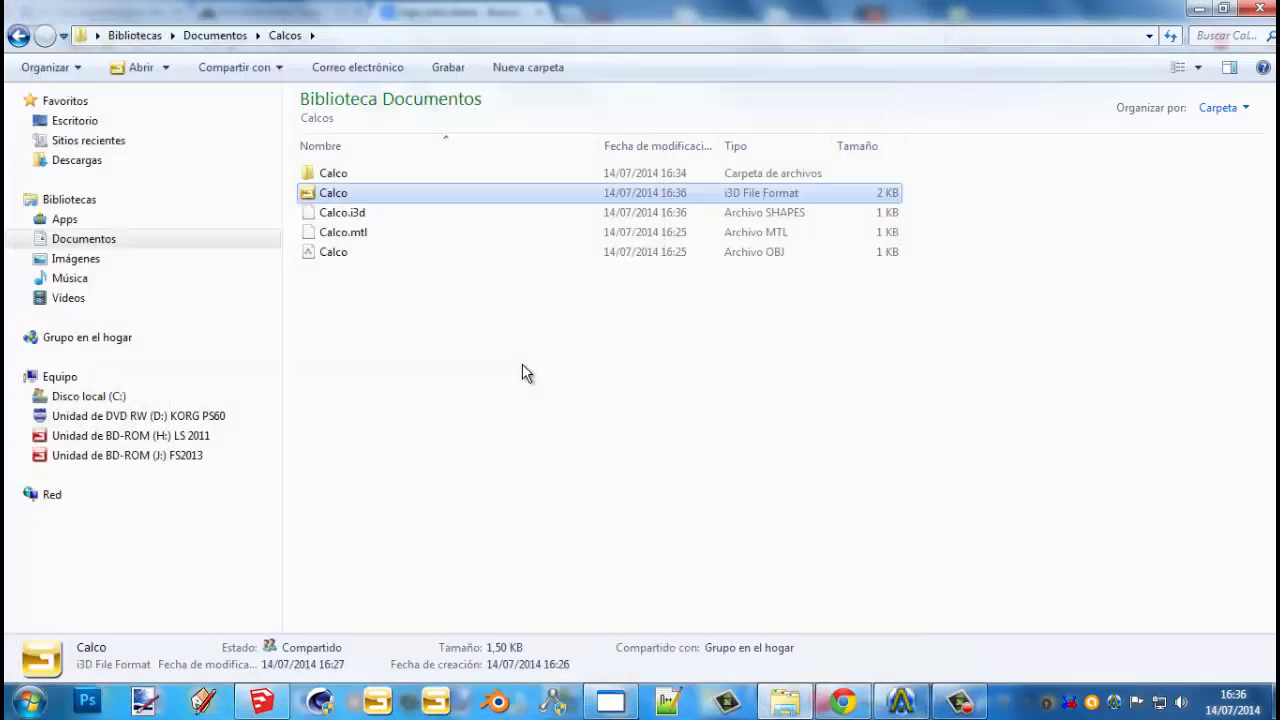
# Delete the Calco.mtl and Calco OBJ files from the Calcos folder
pyautogui.moveTo(520, 364); pyautogui.dragTo(390, 228)
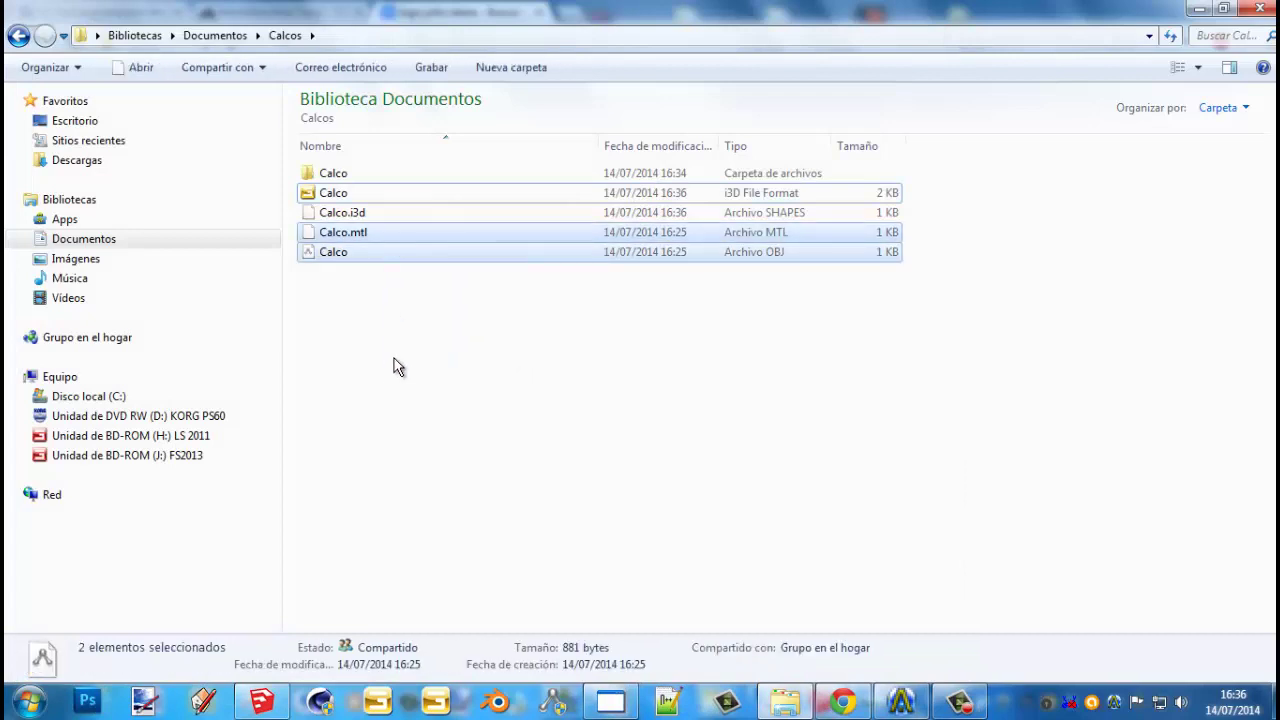
pyautogui.press('Delete')
pyautogui.press('Return')
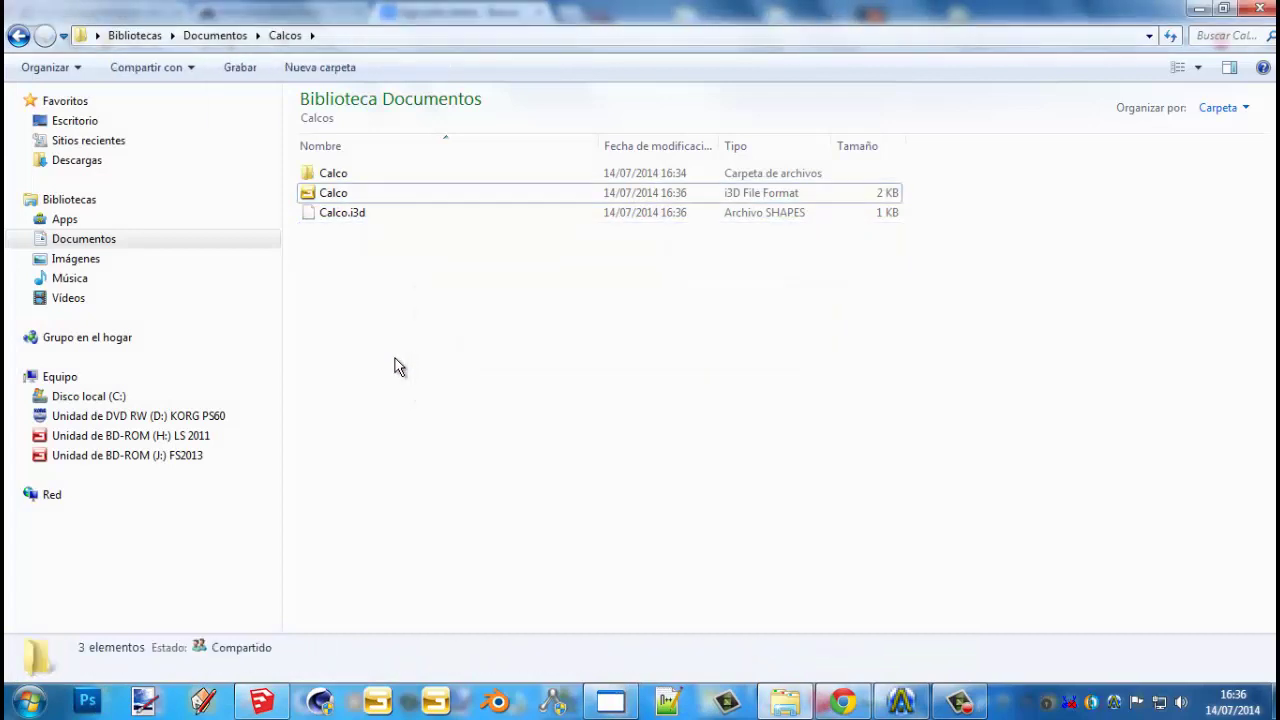
# Delete the JPEG versions of Material_5 and Material_6 from the Calco texture subfolder
pyautogui.doubleClick(347, 177)
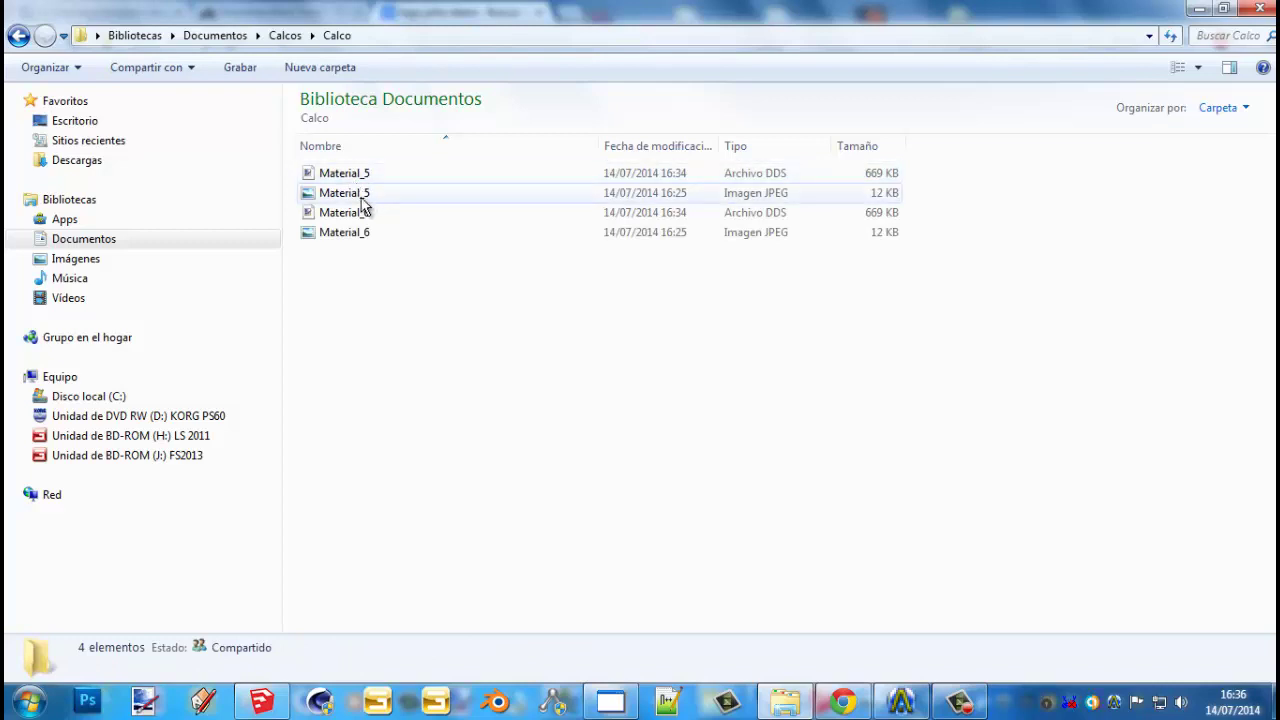
pyautogui.click(365, 198)
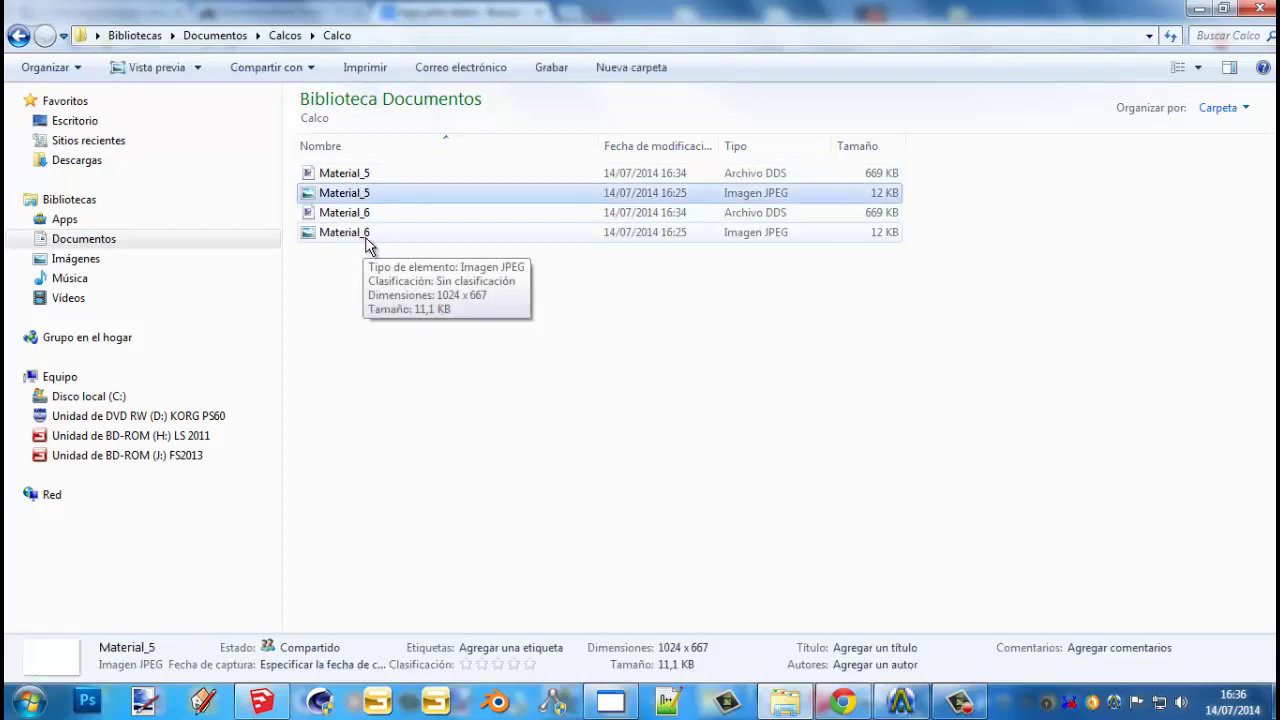
pyautogui.press('Delete')
pyautogui.press('Return')
pyautogui.click(383, 217)
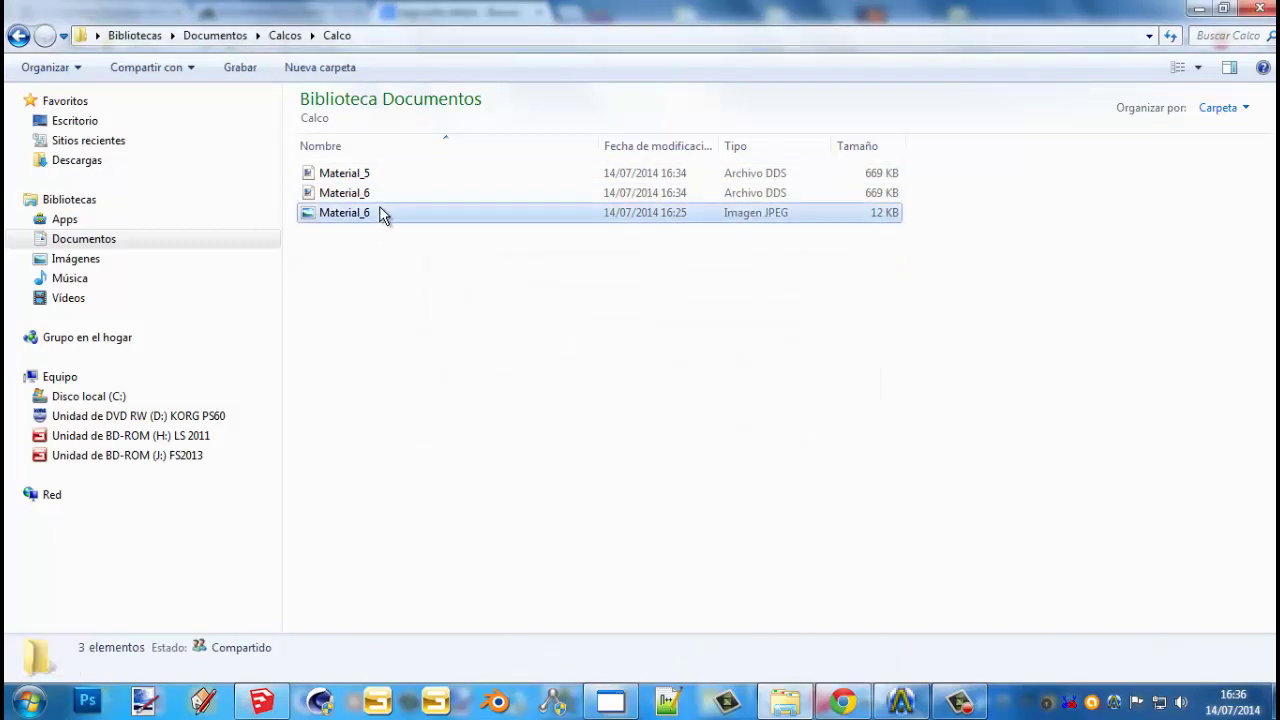
pyautogui.press('Delete')
pyautogui.press('Return')
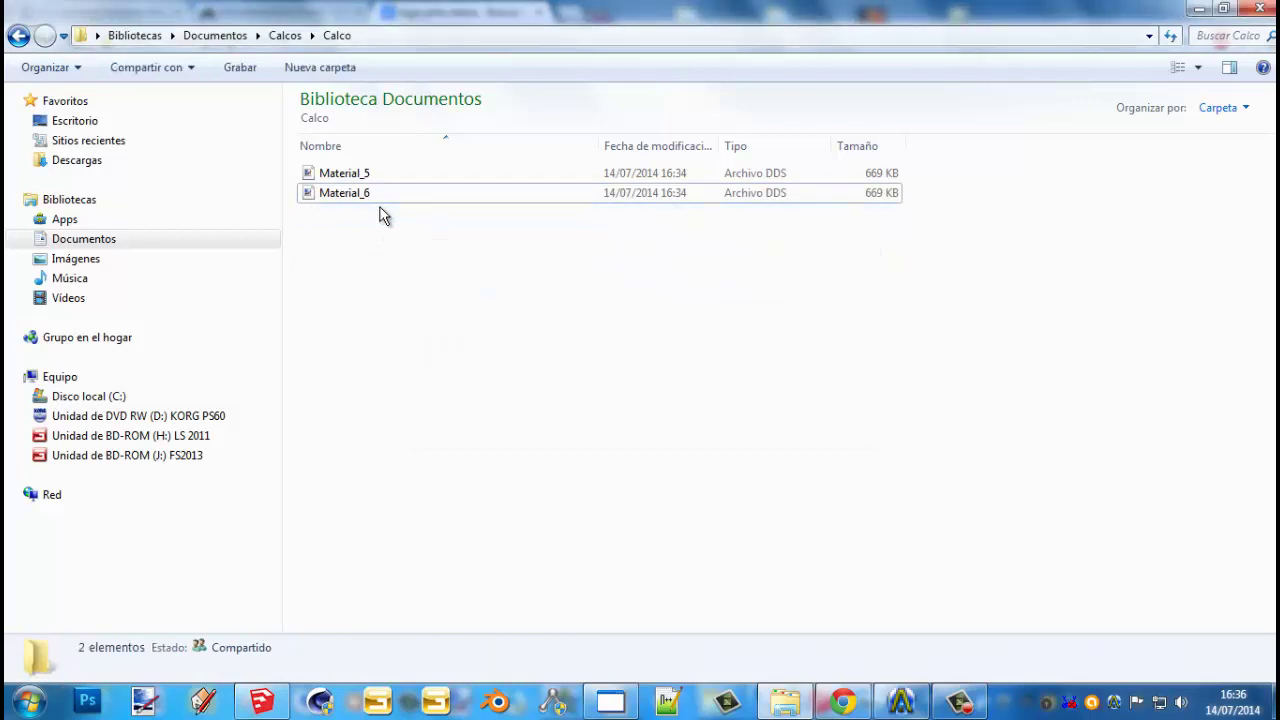
pyautogui.hotkey('ctrl', 'a')
pyautogui.click(414, 283)
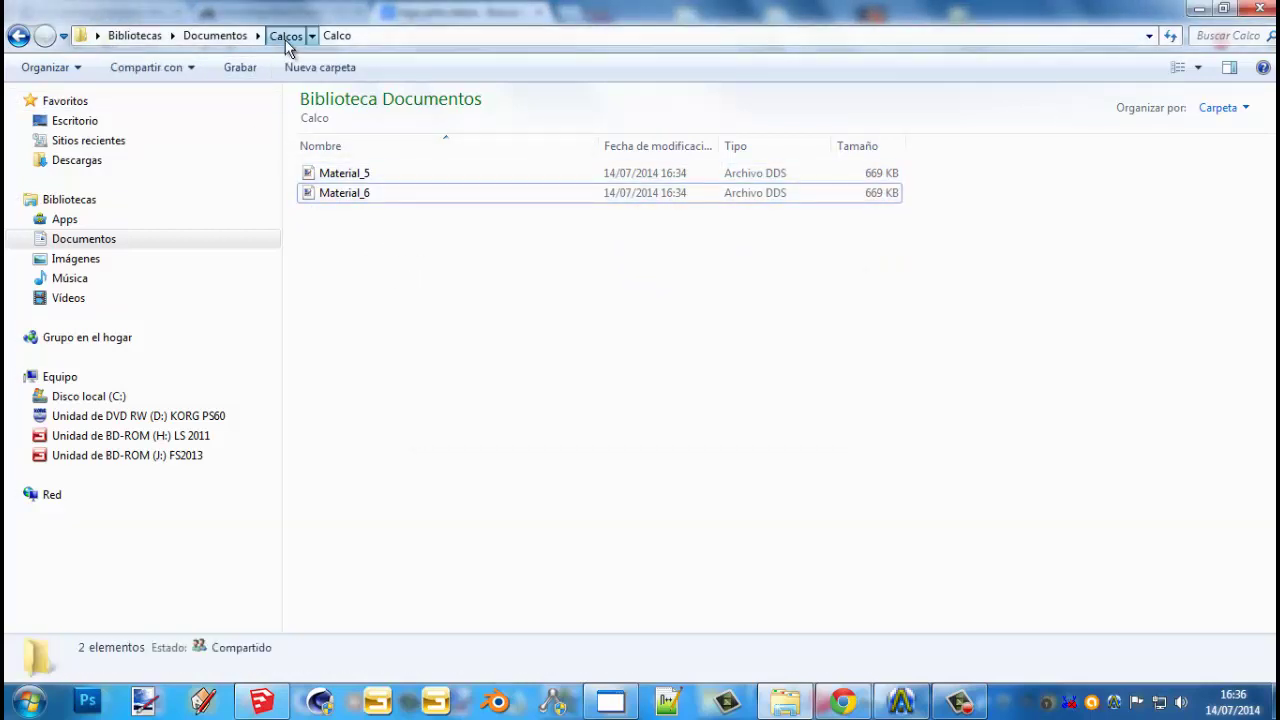
# Return to the Calcos folder and copy the Calco subfolder, the Calco I3D file and its shapes file
pyautogui.click(285, 37)
pyautogui.moveTo(471, 449); pyautogui.dragTo(410, 171)
pyautogui.rightClick(410, 173)
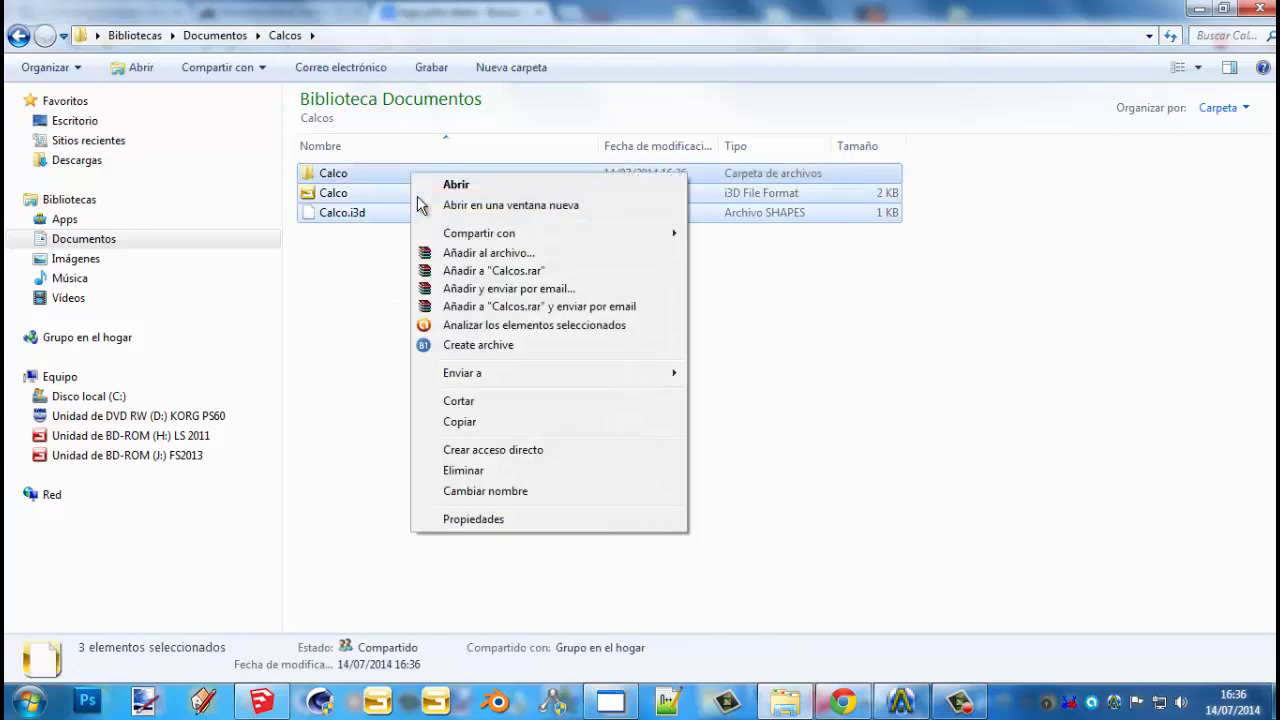
pyautogui.click(486, 420)
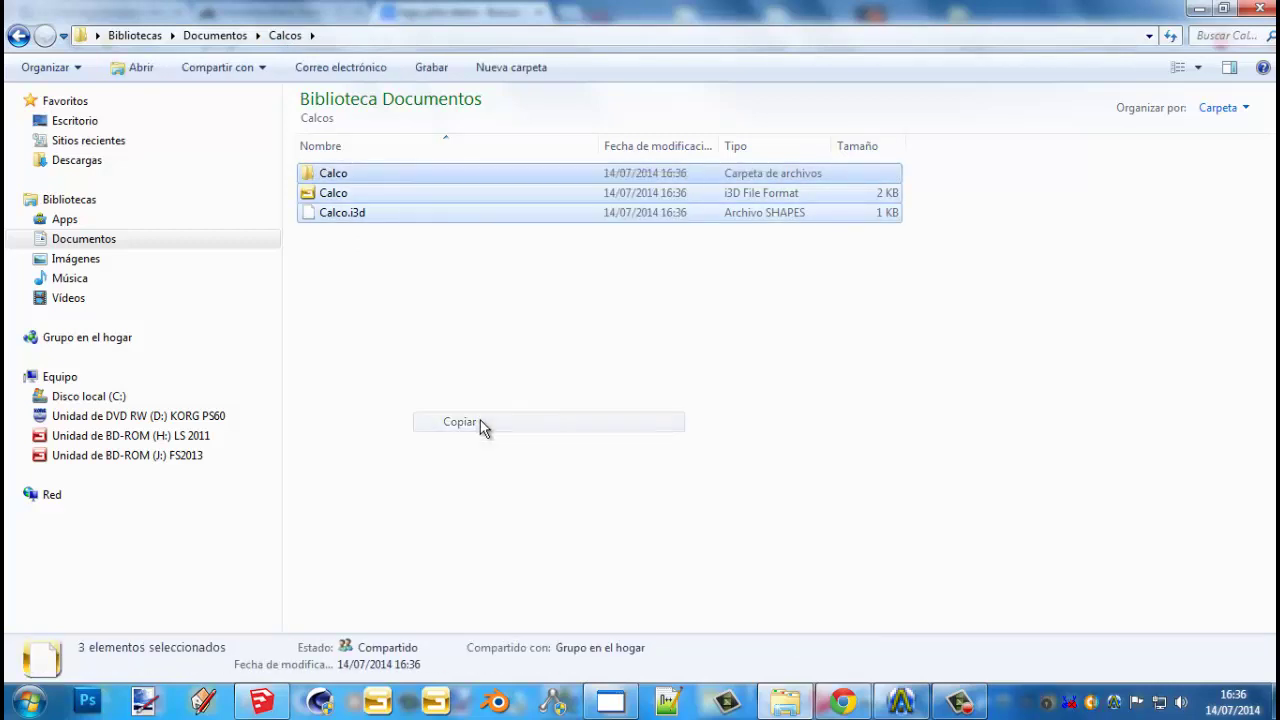
# Open the John Deere 3530 Cabina Cuadrada mod folder within John Deere Pack in the Documents library
pyautogui.click(144, 243)
pyautogui.click(472, 302)
pyautogui.scroll(-1, 471, 325)
pyautogui.scroll(-20, 466, 346)
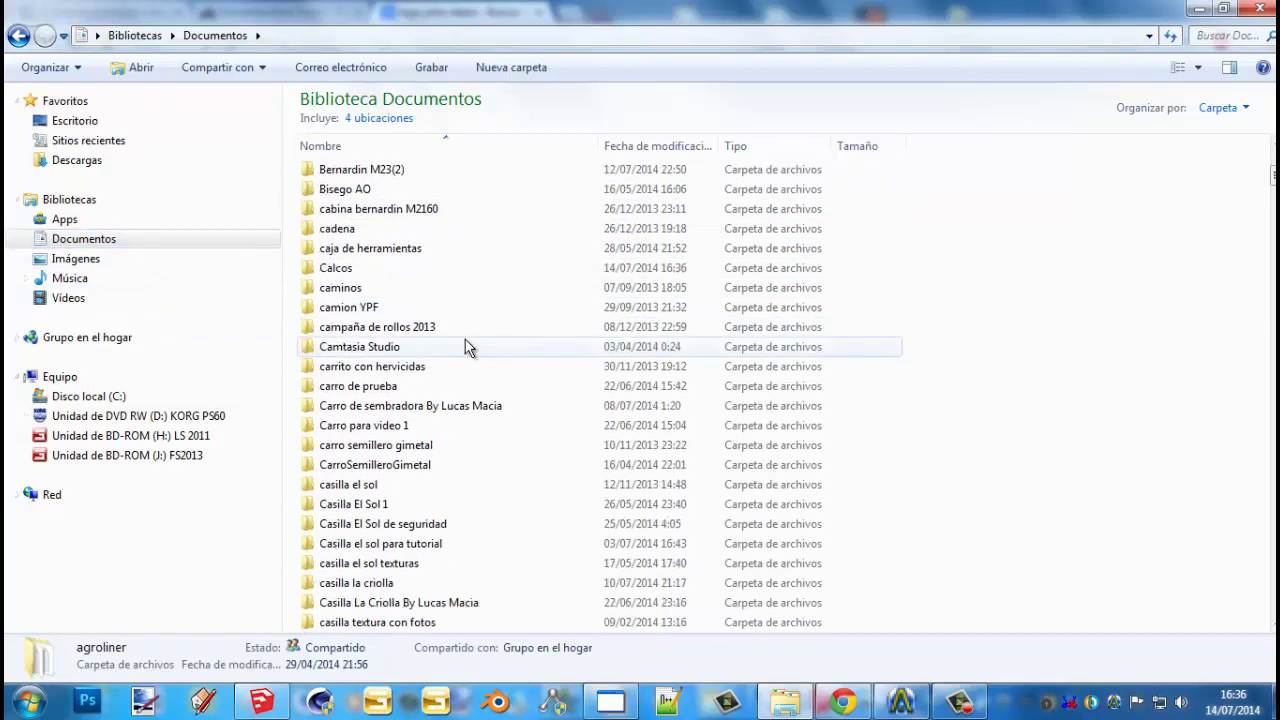
pyautogui.scroll(9, 413, 420)
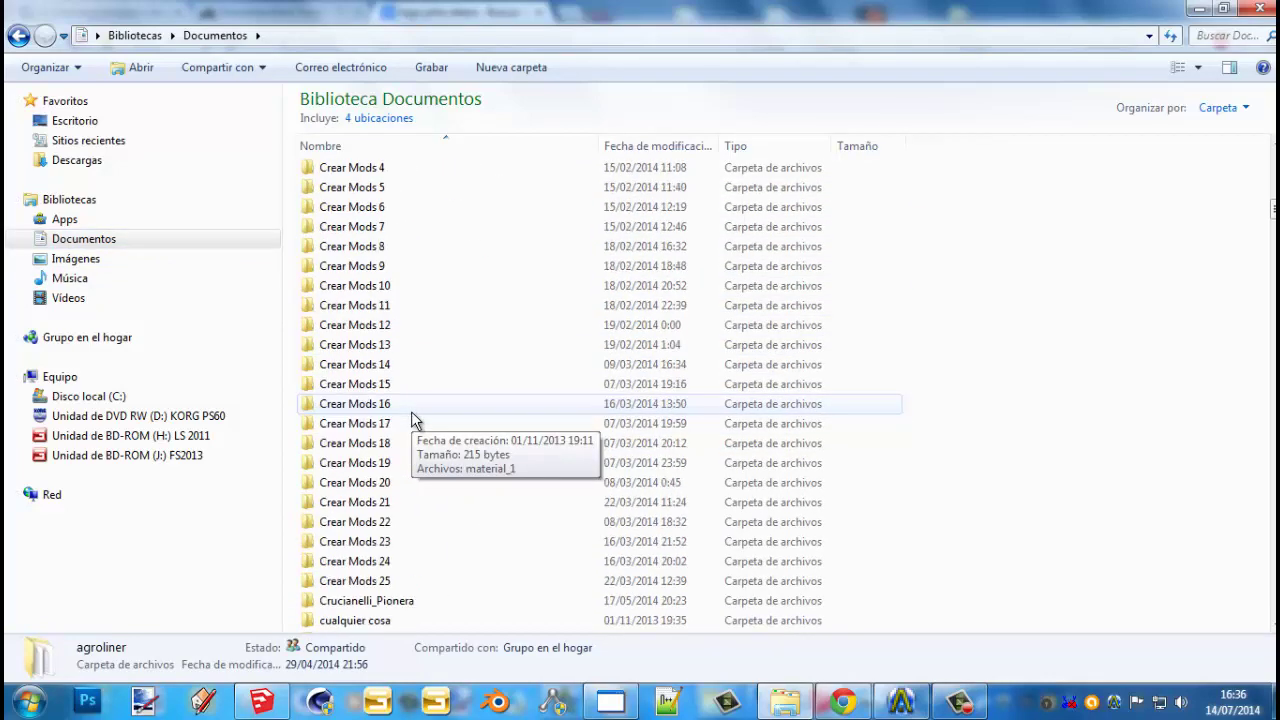
pyautogui.scroll(-20, 413, 420)
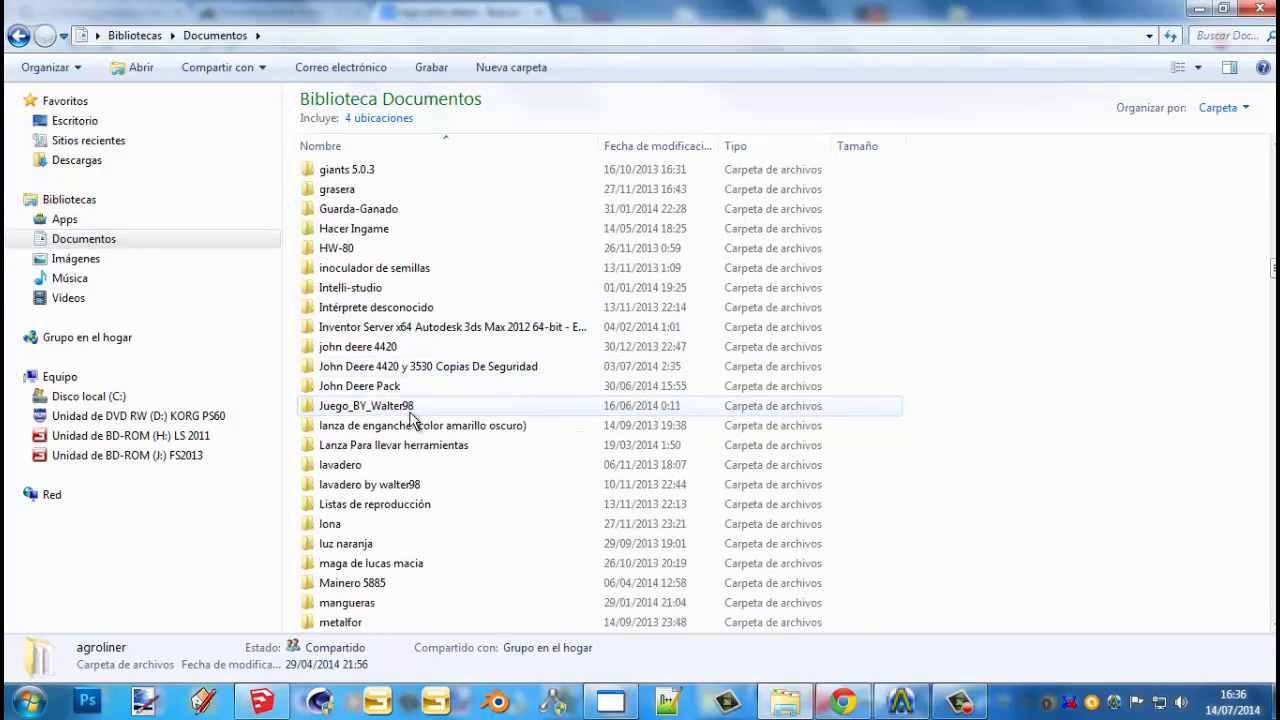
pyautogui.scroll(5, 413, 420)
pyautogui.scroll(-15, 413, 420)
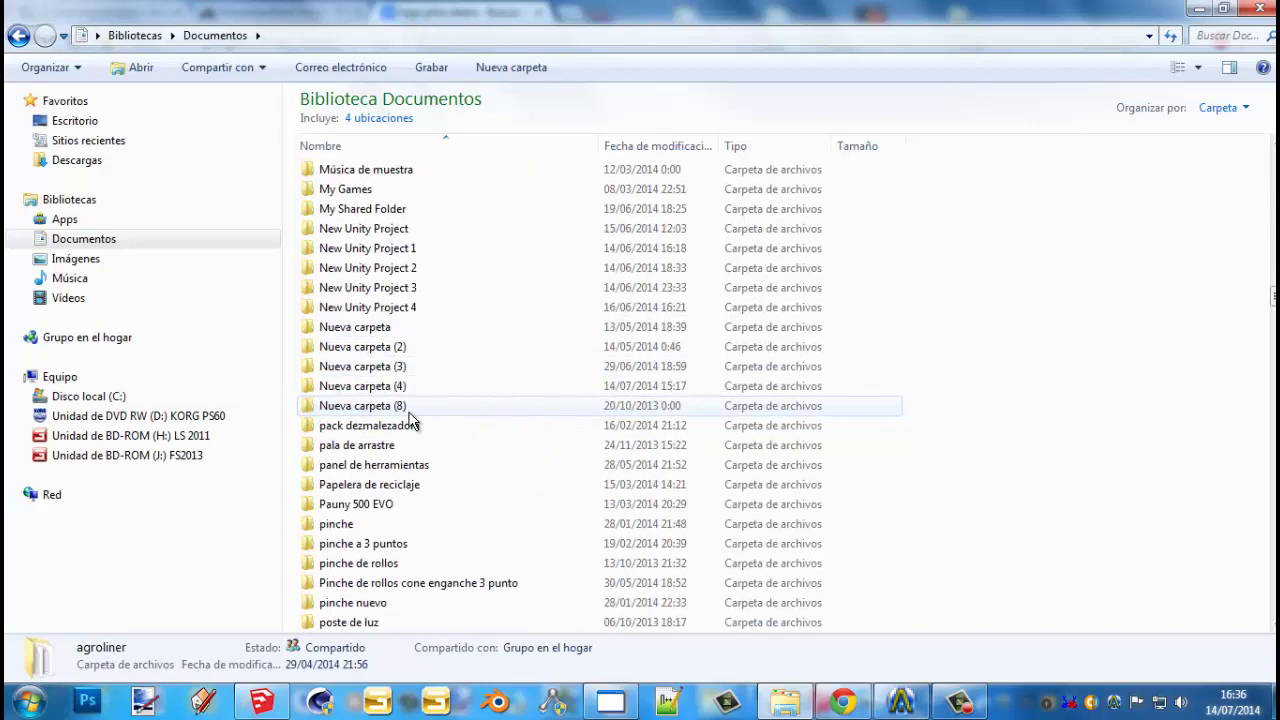
pyautogui.scroll(-4, 413, 420)
pyautogui.scroll(6, 413, 420)
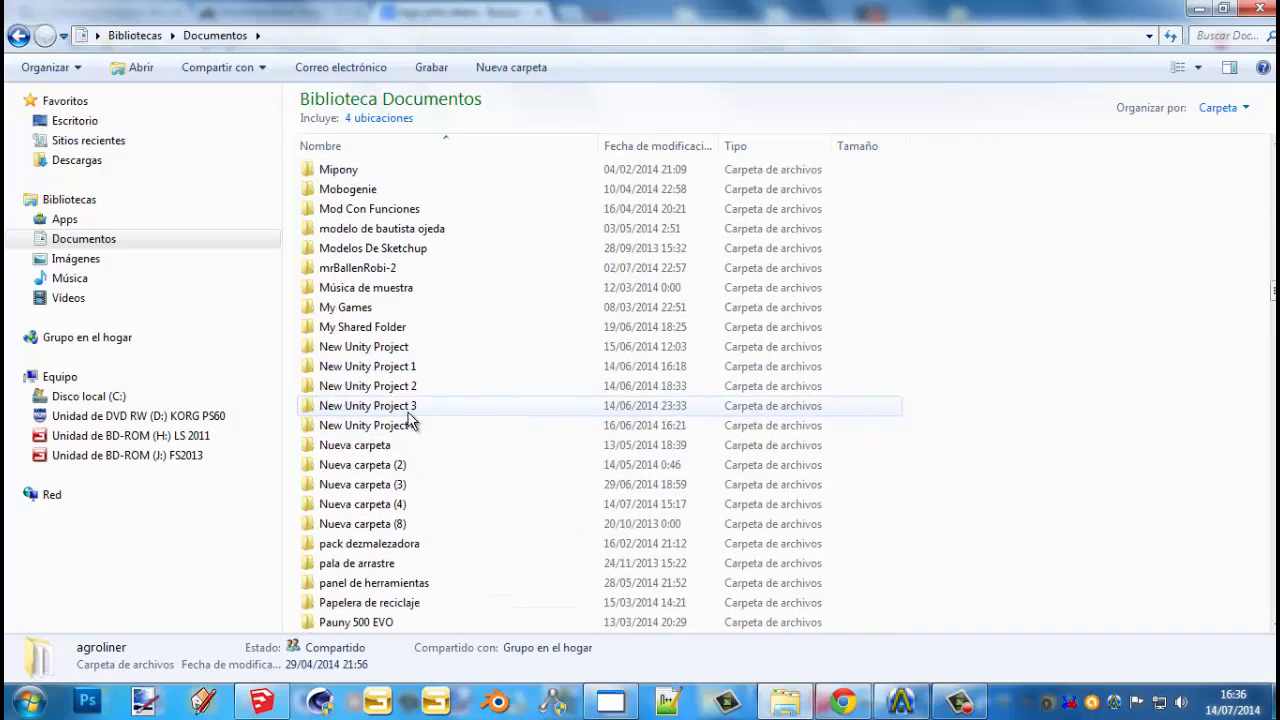
pyautogui.scroll(-8, 410, 422)
pyautogui.scroll(-16, 410, 420)
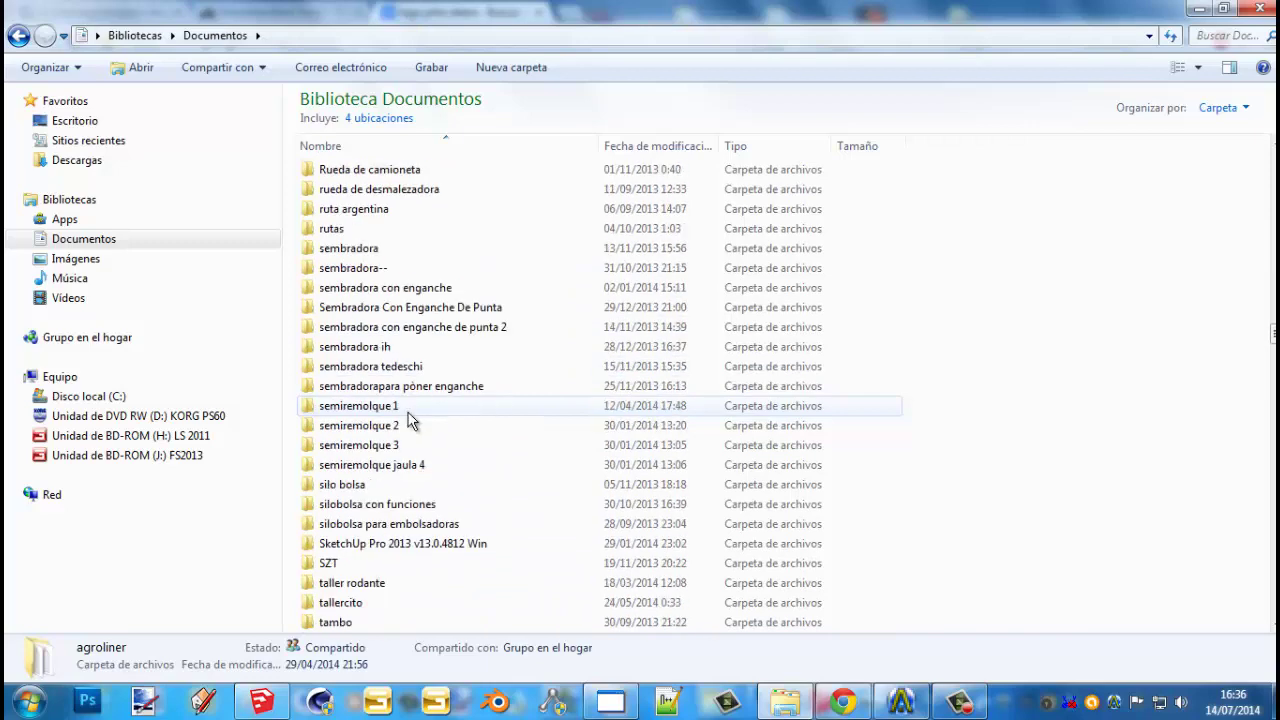
pyautogui.scroll(-8, 410, 420)
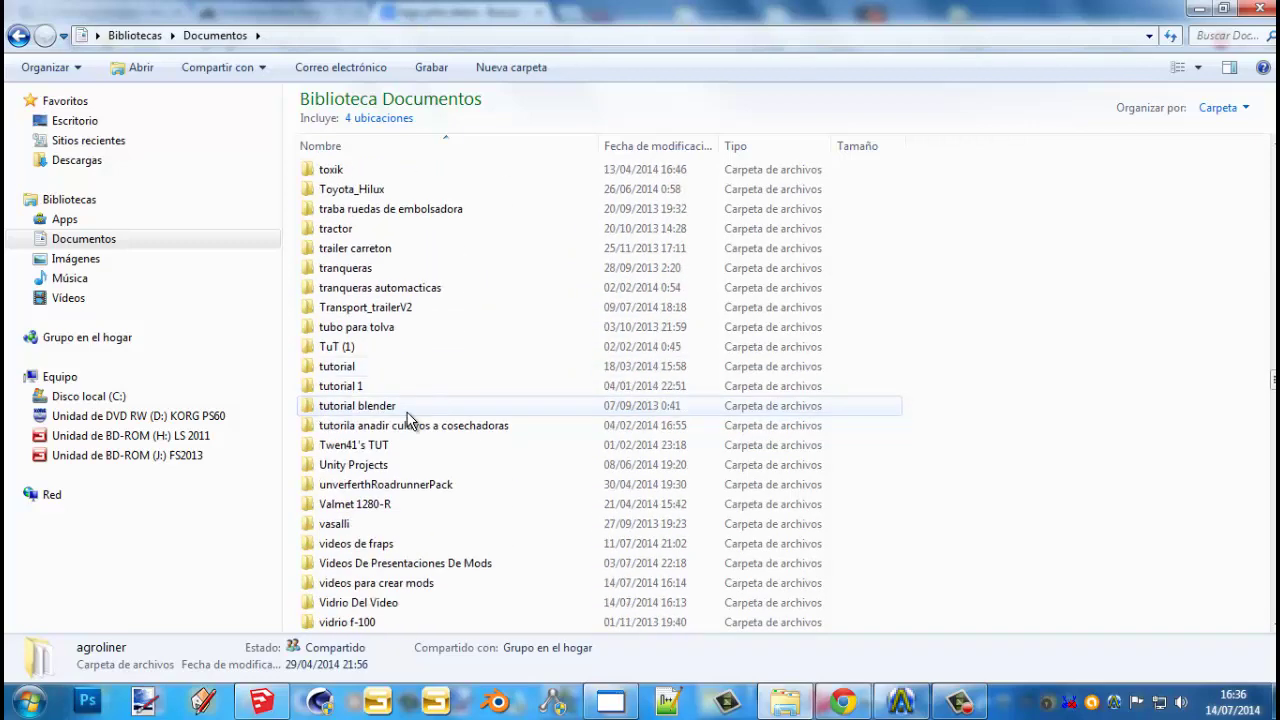
pyautogui.scroll(9, 410, 420)
pyautogui.scroll(20, 410, 420)
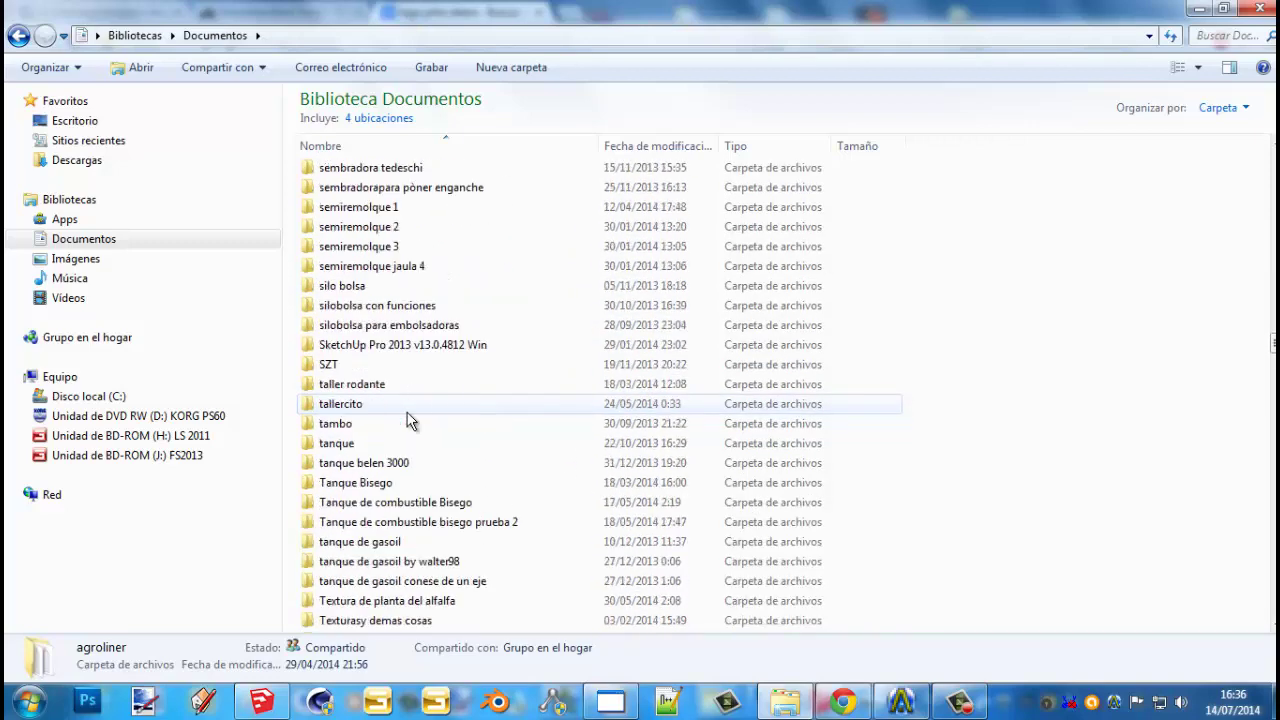
pyautogui.scroll(6, 410, 420)
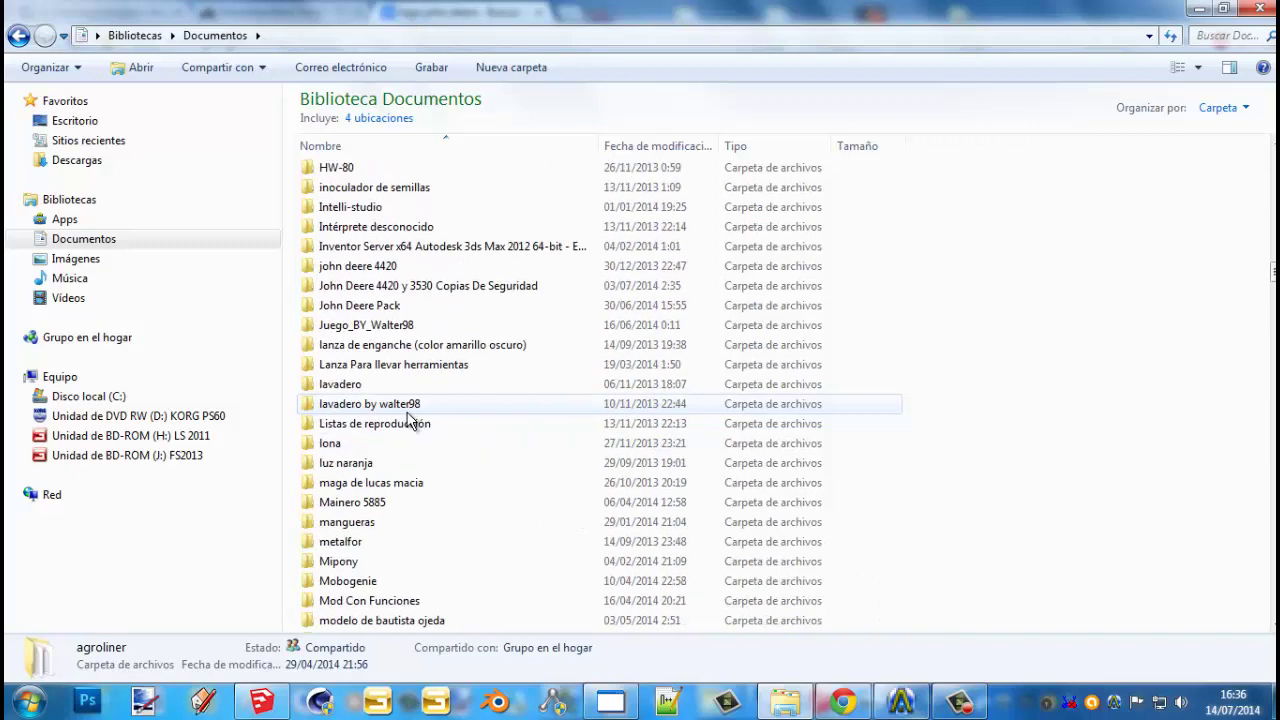
pyautogui.doubleClick(404, 383)
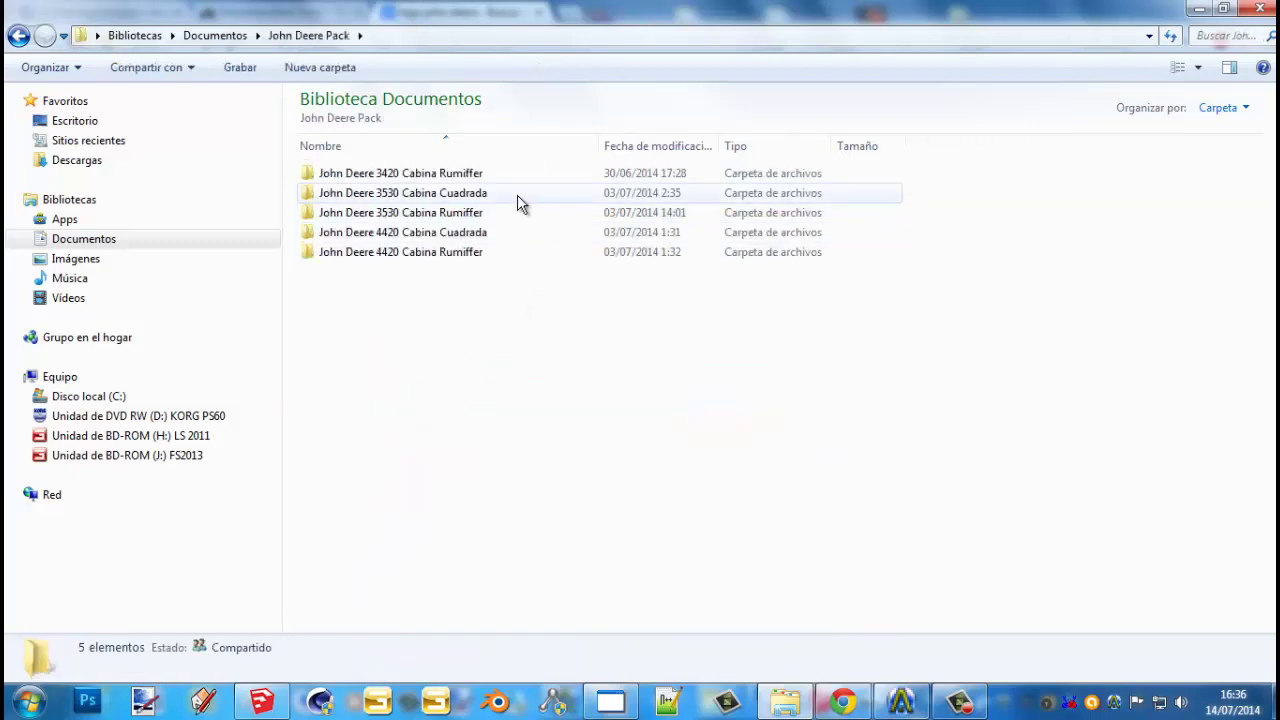
pyautogui.doubleClick(518, 203)
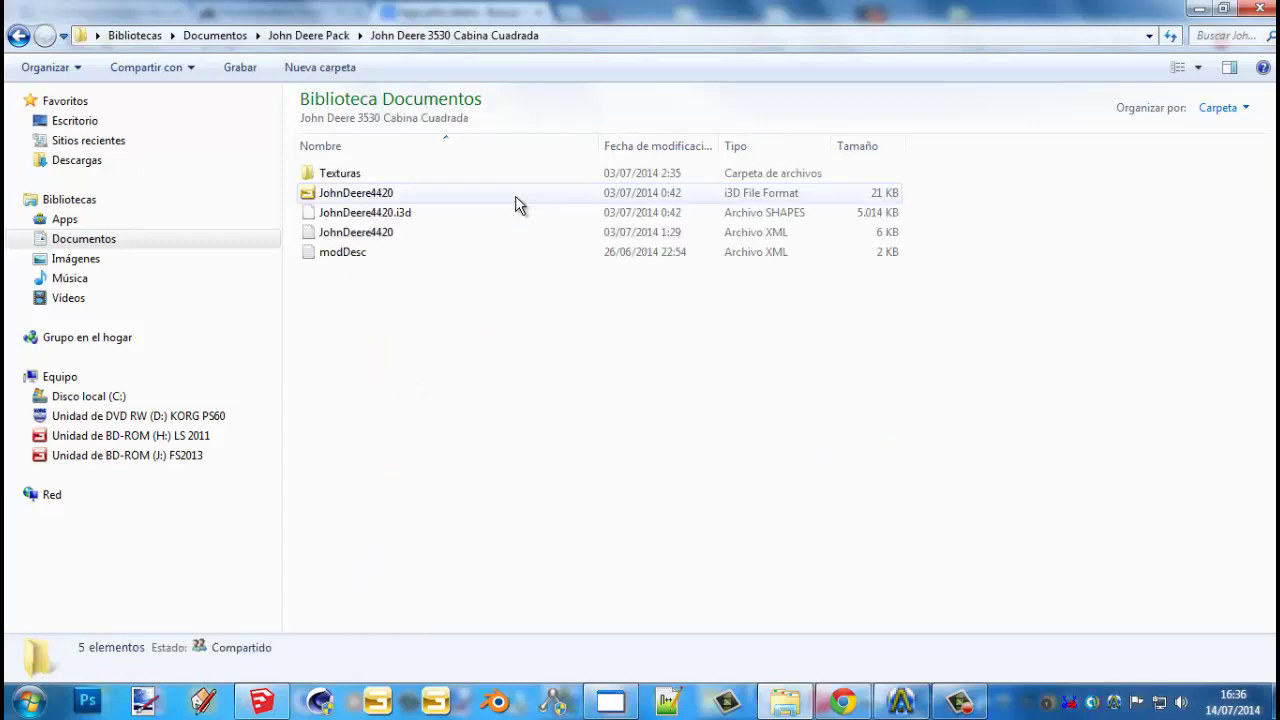
# Paste the copied Calco folder, I3D file and shapes file into the John Deere 3530 Cabina Cuadrada folder
pyautogui.moveTo(471, 343); pyautogui.dragTo(432, 117)
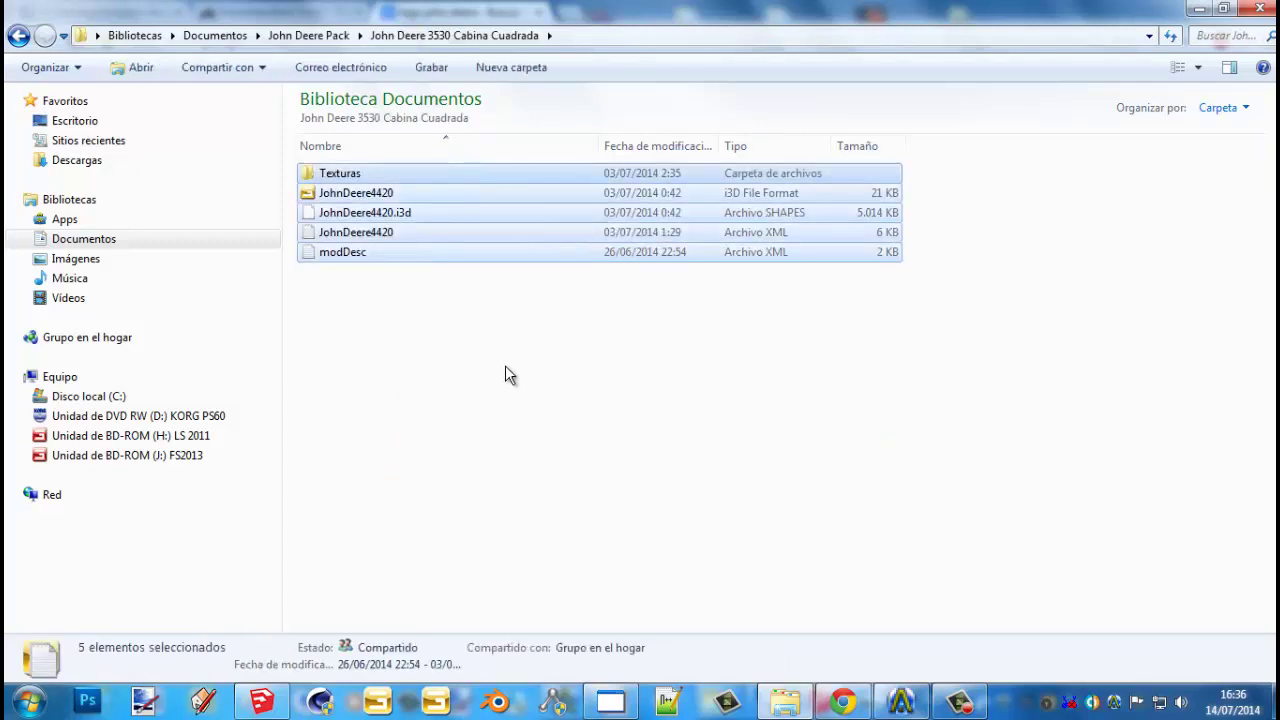
pyautogui.click(507, 368)
pyautogui.rightClick(518, 322)
pyautogui.click(562, 451)
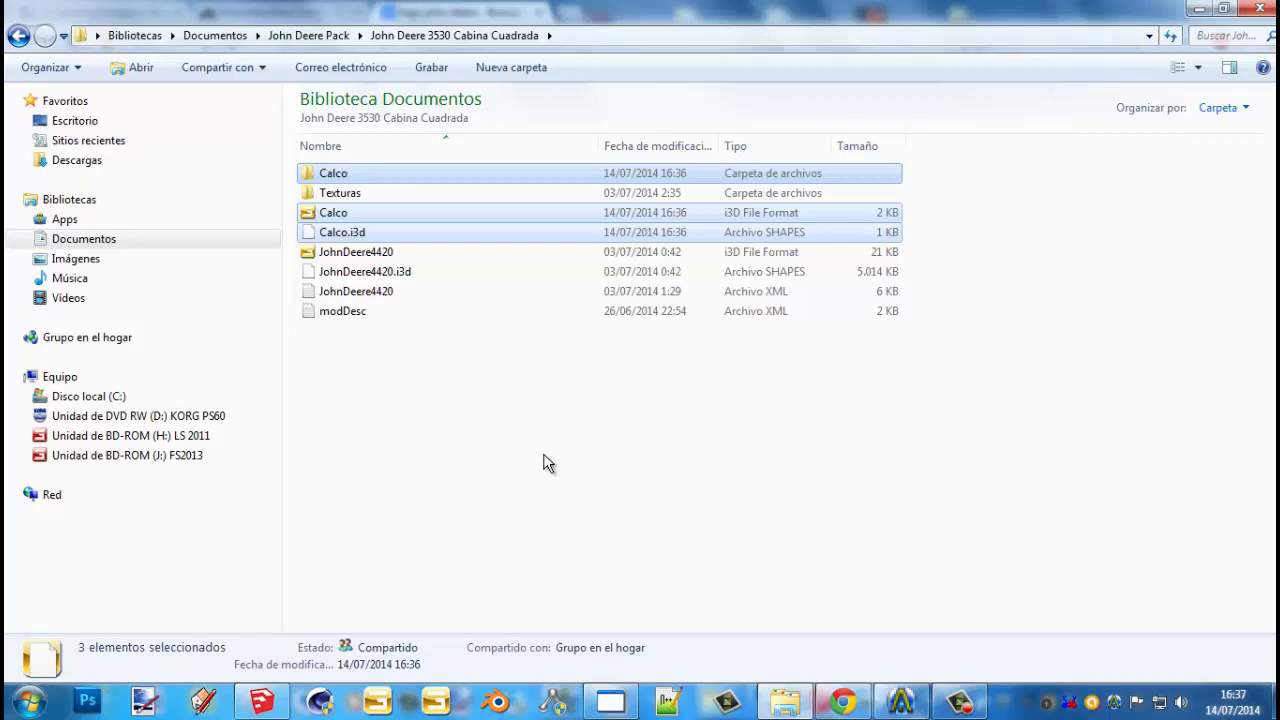
pyautogui.click(543, 463)
# Examine the pasted Calco I3D and shapes files, the Texturas folder and the DDS textures inside the Calco folder
pyautogui.click(400, 219)
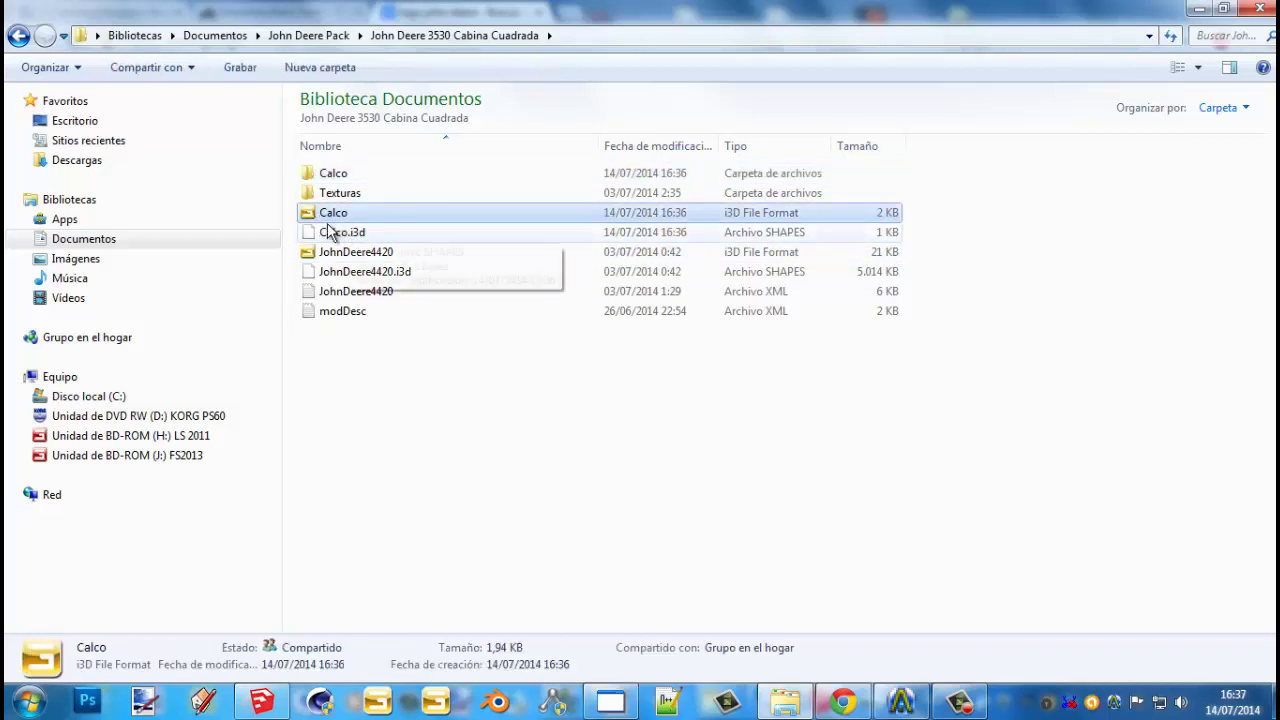
pyautogui.click(338, 175)
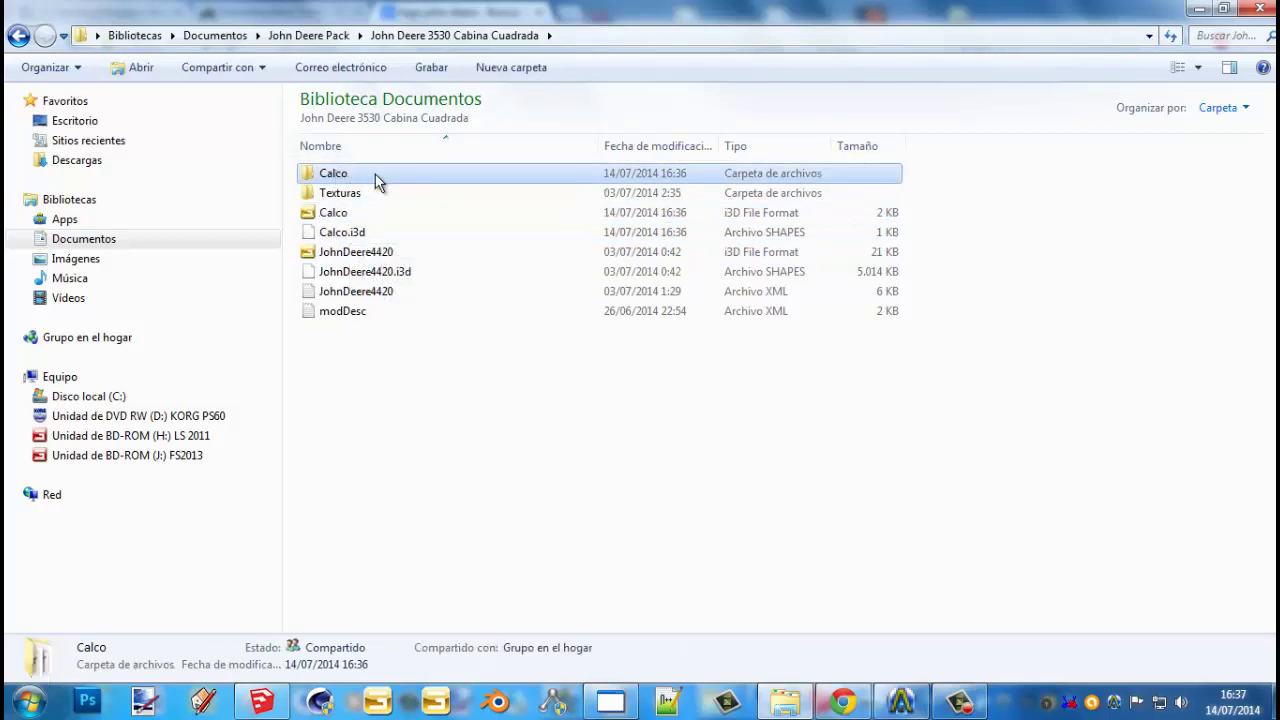
pyautogui.doubleClick(375, 174)
pyautogui.moveTo(386, 169); pyautogui.dragTo(383, 280)
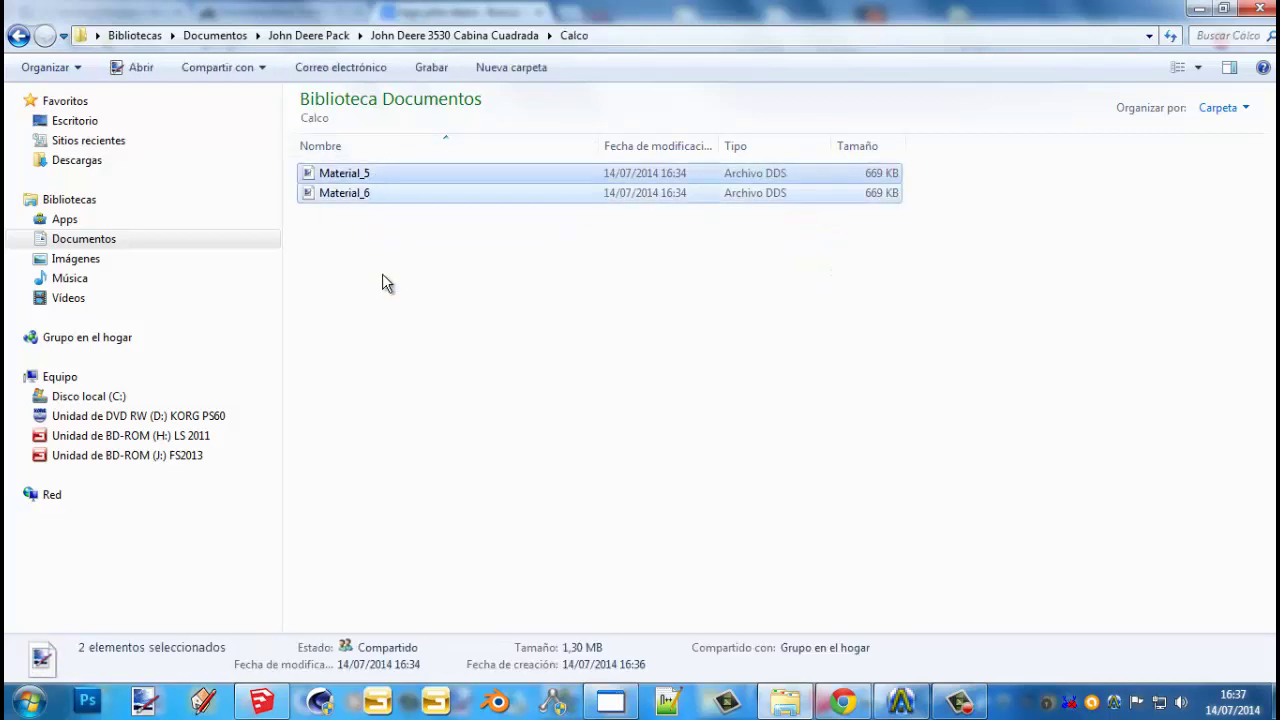
pyautogui.click(383, 280)
pyautogui.click(18, 35)
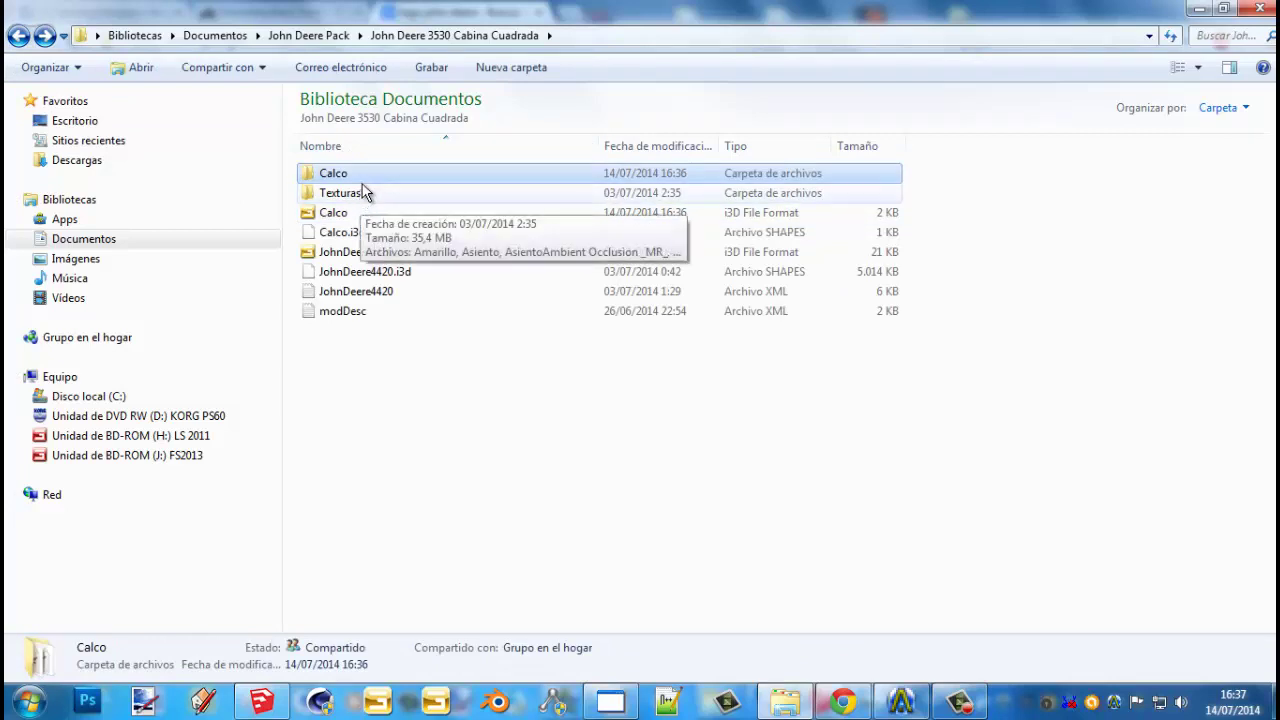
pyautogui.click(372, 198)
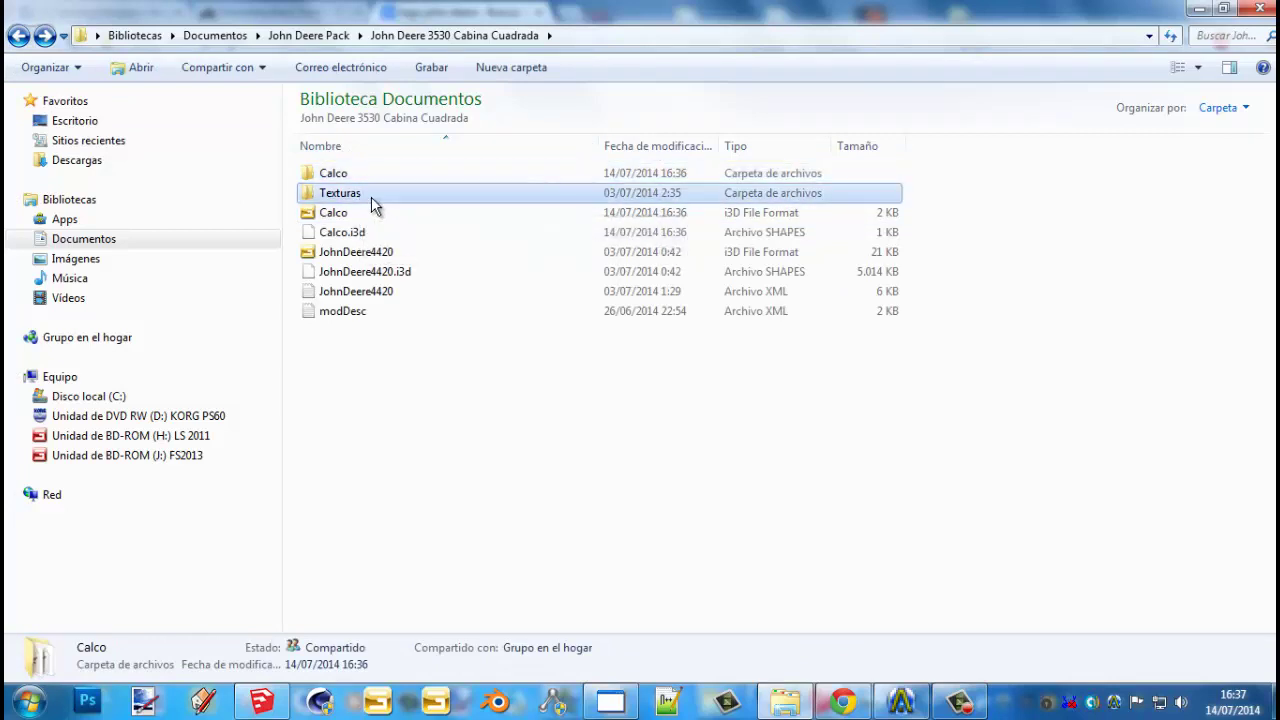
pyautogui.click(362, 213)
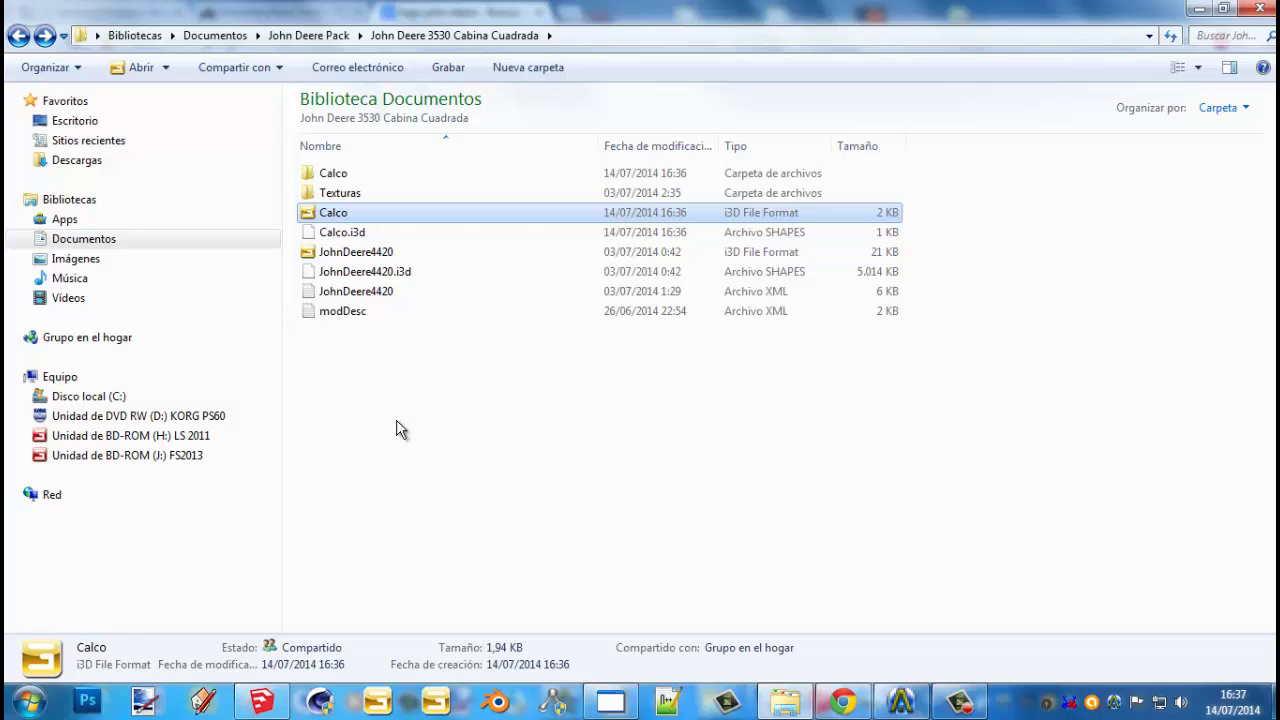
pyautogui.moveTo(291, 208)
pyautogui.mouseDown()
pyautogui.moveTo(352, 240)
pyautogui.moveTo(357, 229)
pyautogui.moveTo(297, 214)
pyautogui.moveTo(360, 235)
pyautogui.moveTo(837, 189)
pyautogui.moveTo(952, 218)
pyautogui.moveTo(954, 237)
pyautogui.moveTo(285, 215)
pyautogui.mouseUp()
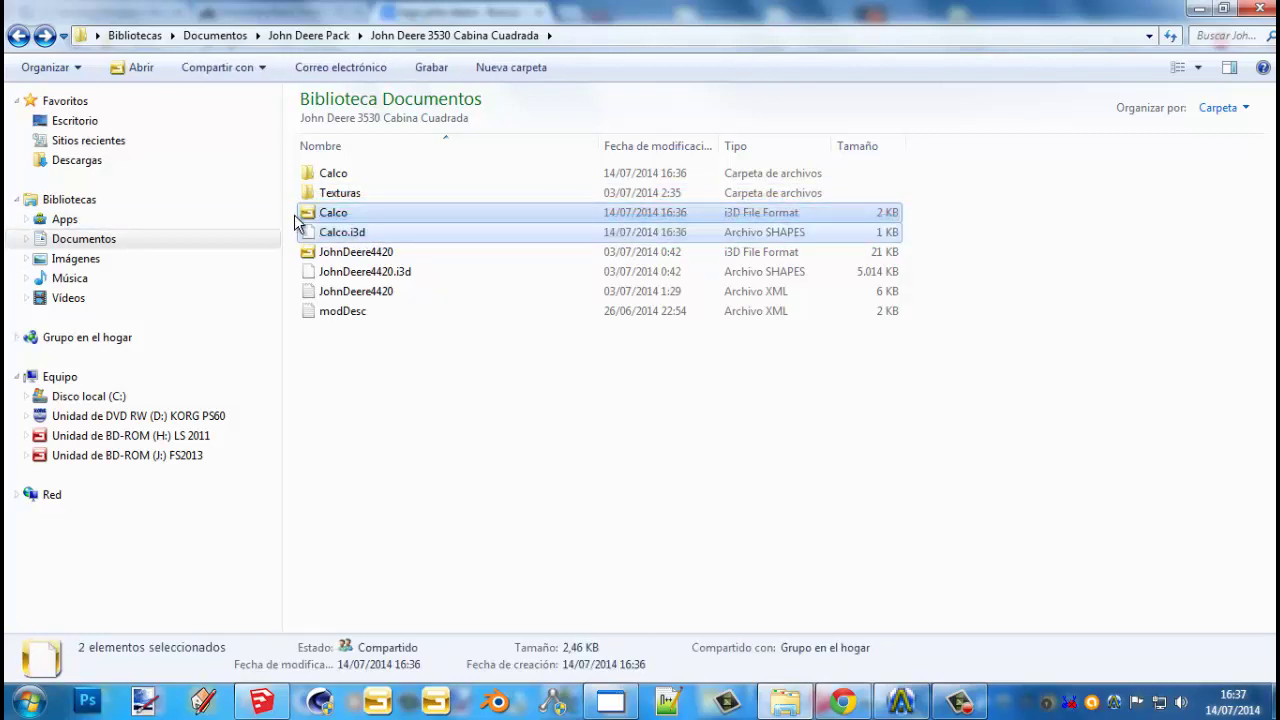
pyautogui.rightClick(312, 213)
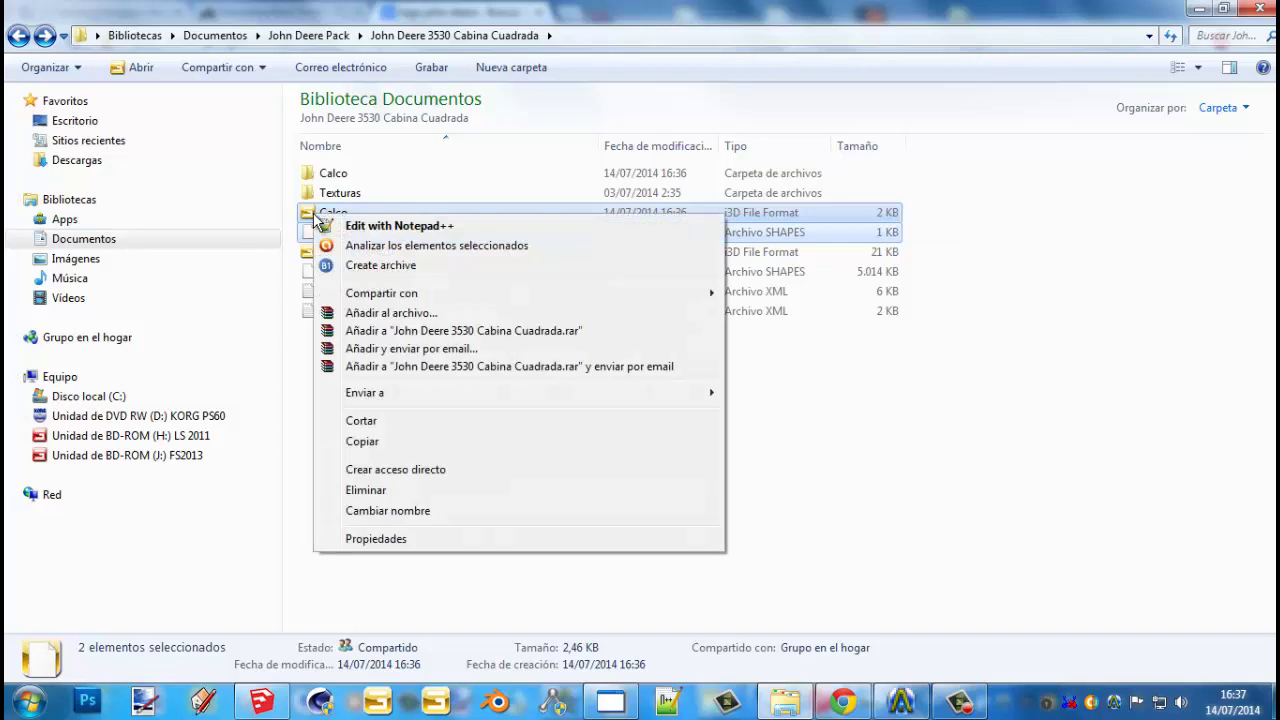
pyautogui.click(400, 445)
pyautogui.click(451, 386)
pyautogui.rightClick(452, 380)
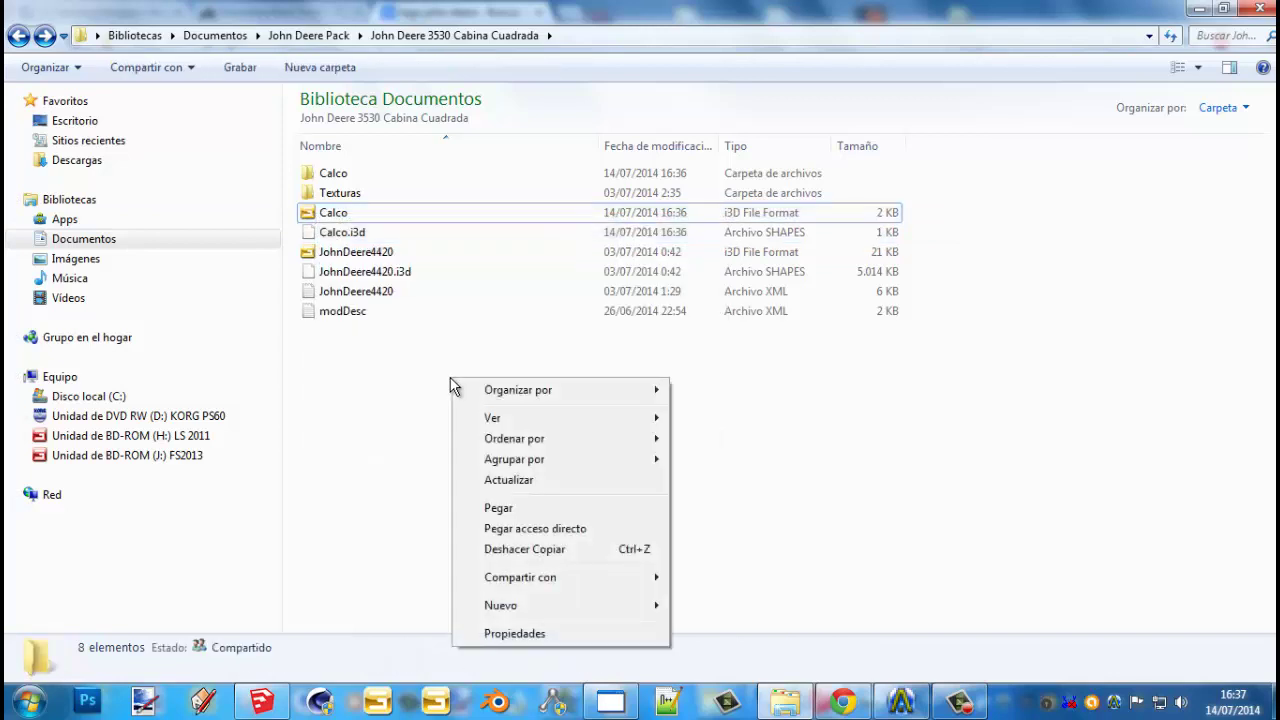
# Duplicate the Calco I3D file and its Calco.i3d shapes file within the John Deere 3530 Cabina Cuadrada folder
pyautogui.click(378, 214)
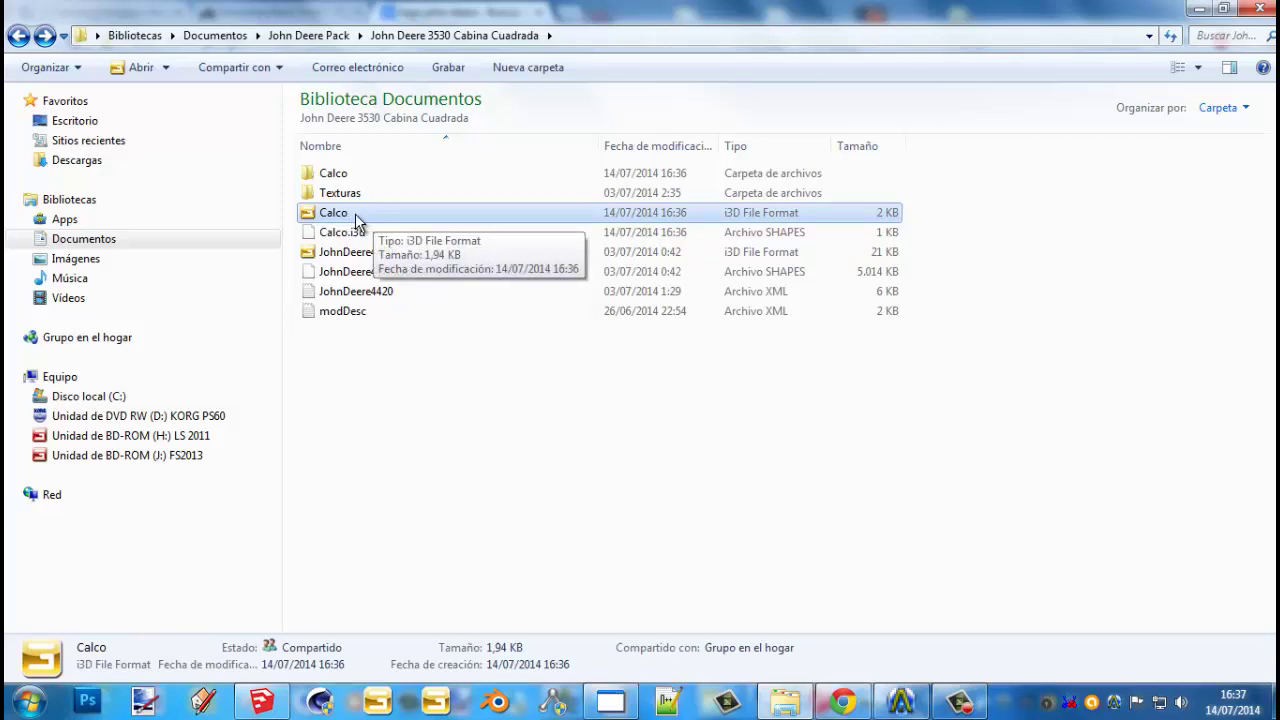
pyautogui.keyDown('ctrl'); pyautogui.click(358, 232); pyautogui.keyUp('ctrl')
pyautogui.rightClick(350, 214)
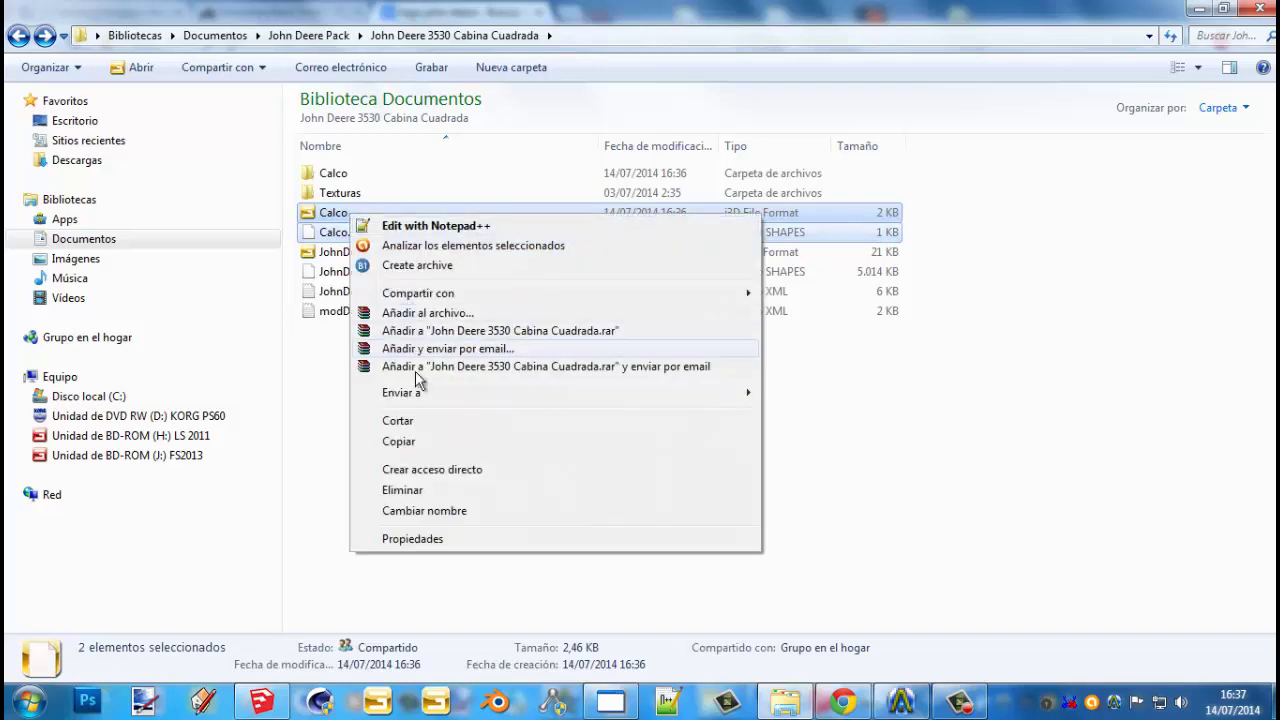
pyautogui.click(414, 440)
pyautogui.rightClick(413, 381)
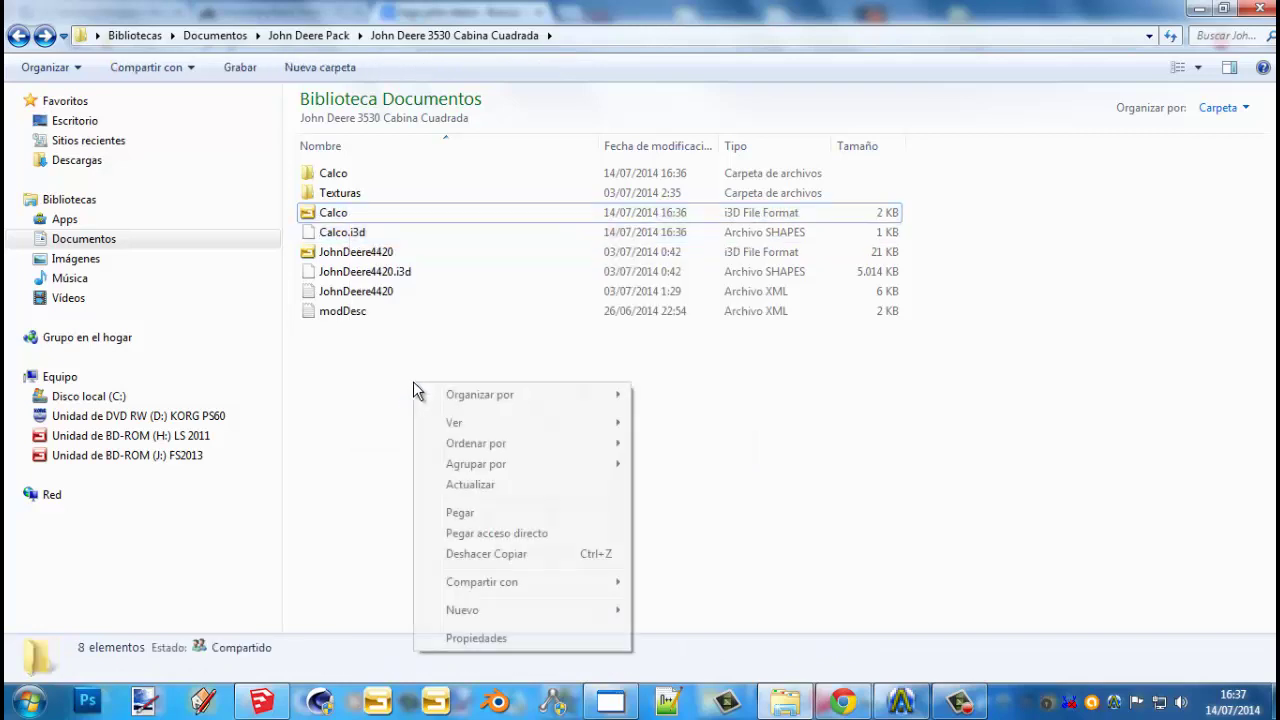
pyautogui.click(475, 512)
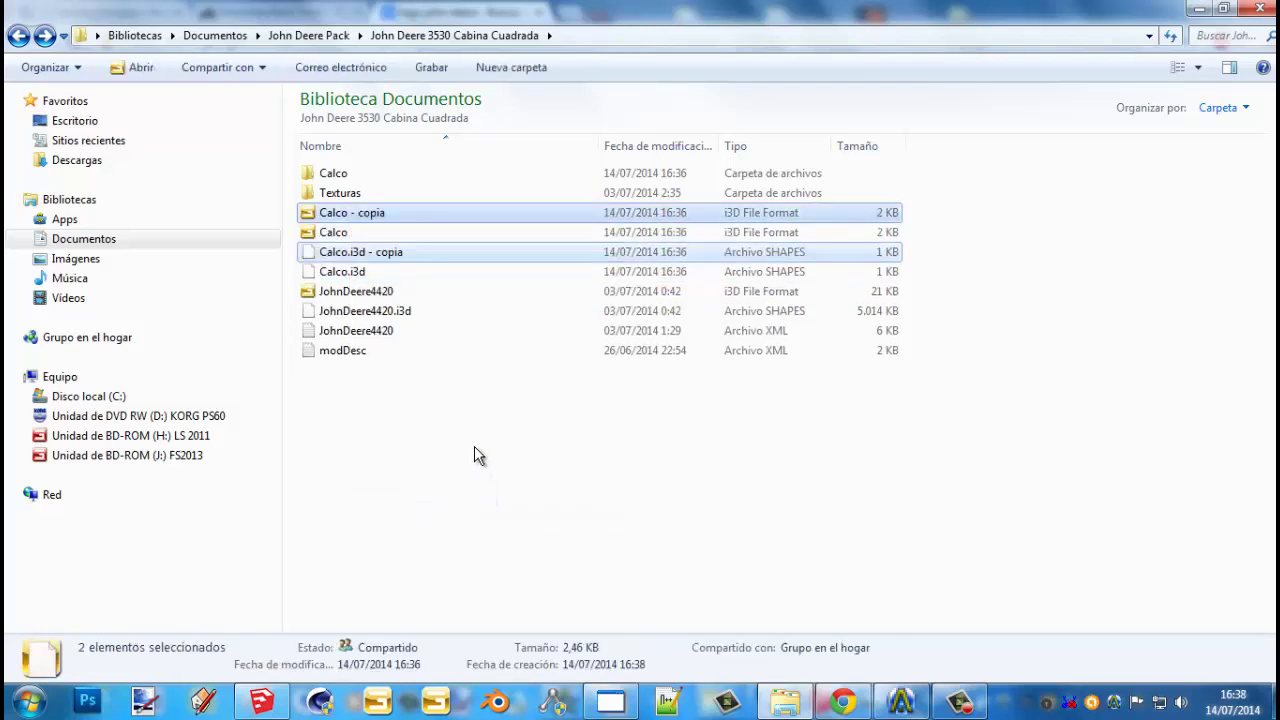
# Rename the copied Calco I3D file as CalcoDos
pyautogui.click(393, 218)
pyautogui.click(392, 214)
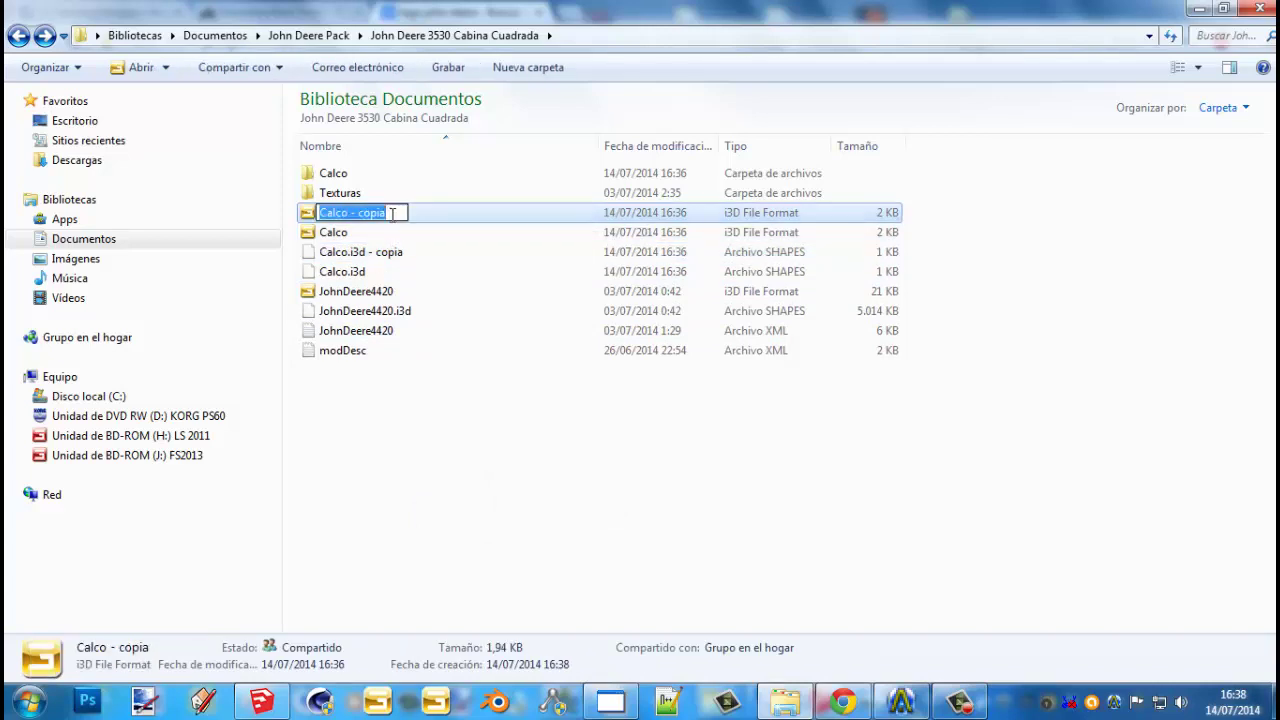
pyautogui.click(392, 213)
pyautogui.press('BackSpace')
pyautogui.press('BackSpace')
pyautogui.press('BackSpace')
pyautogui.press('BackSpace')
pyautogui.press('BackSpace')
pyautogui.press('BackSpace')
pyautogui.press('BackSpace')
pyautogui.press('BackSpace')
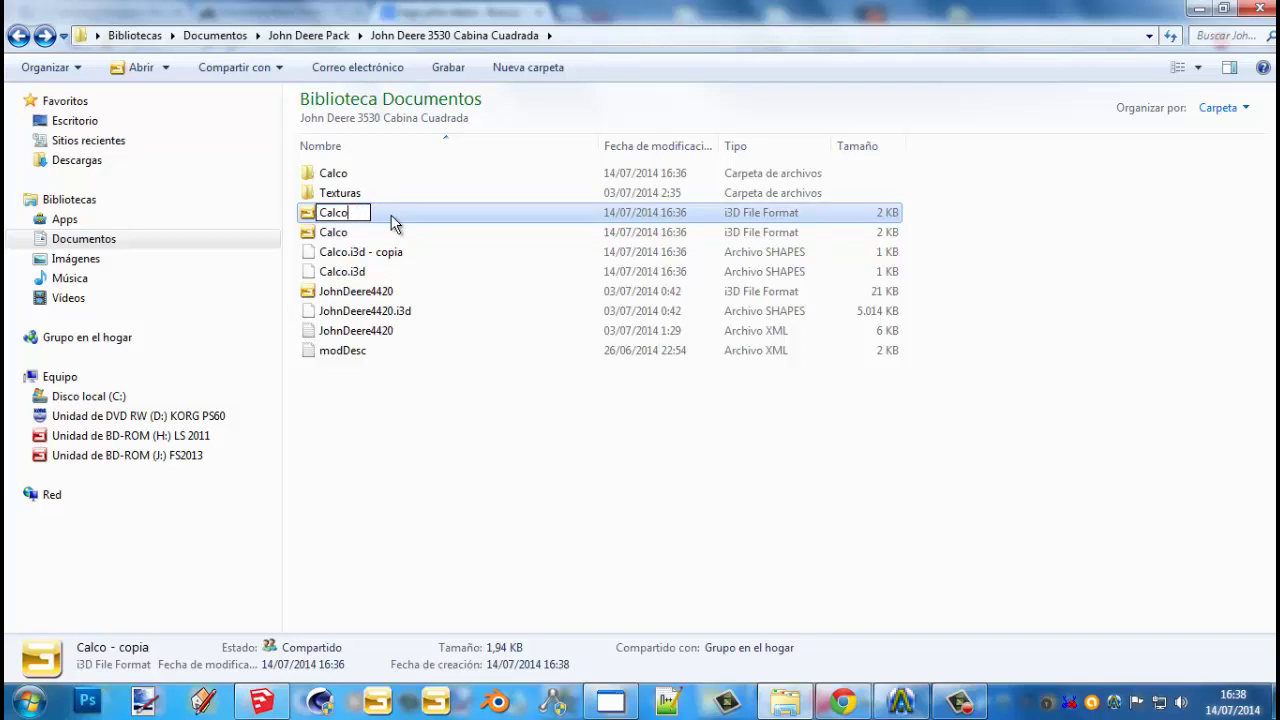
pyautogui.write('dos')
pyautogui.press('BackSpace')
pyautogui.press('BackSpace')
pyautogui.press('BackSpace')
pyautogui.write('Dos')
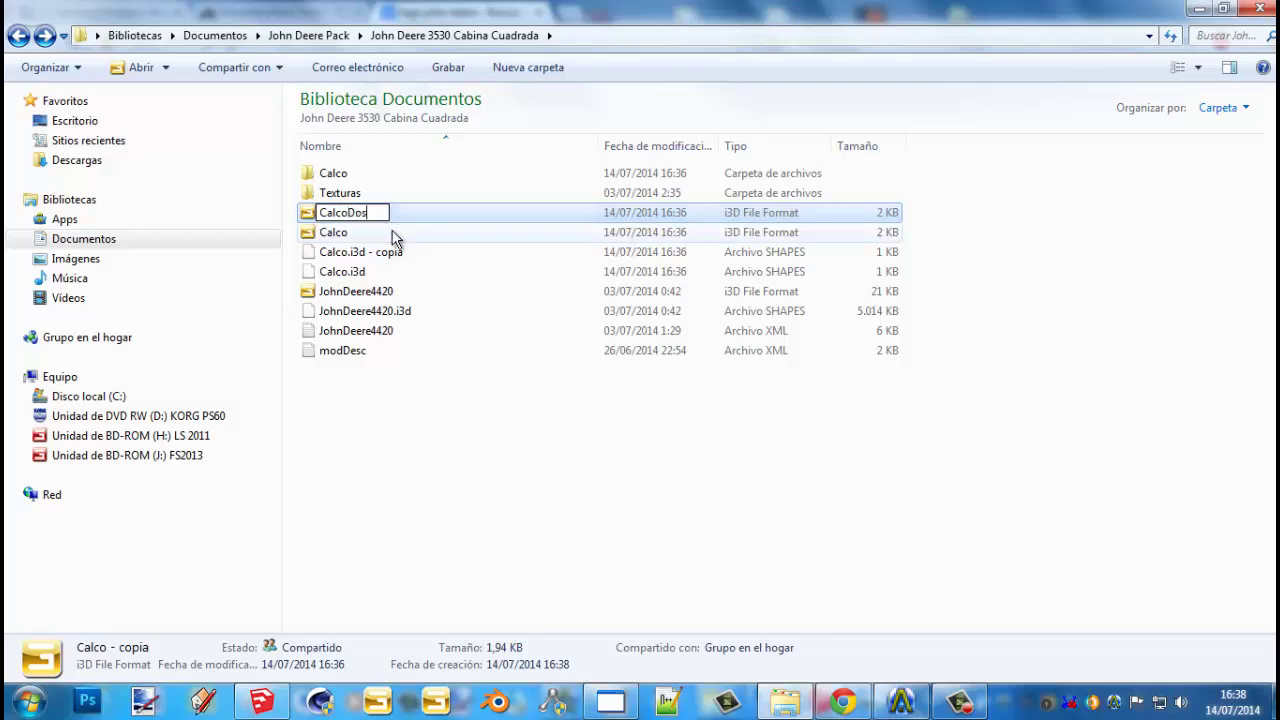
pyautogui.press('Return')
# Rename the copied Calco.i3d shapes file as CalcoDos
pyautogui.click(398, 234)
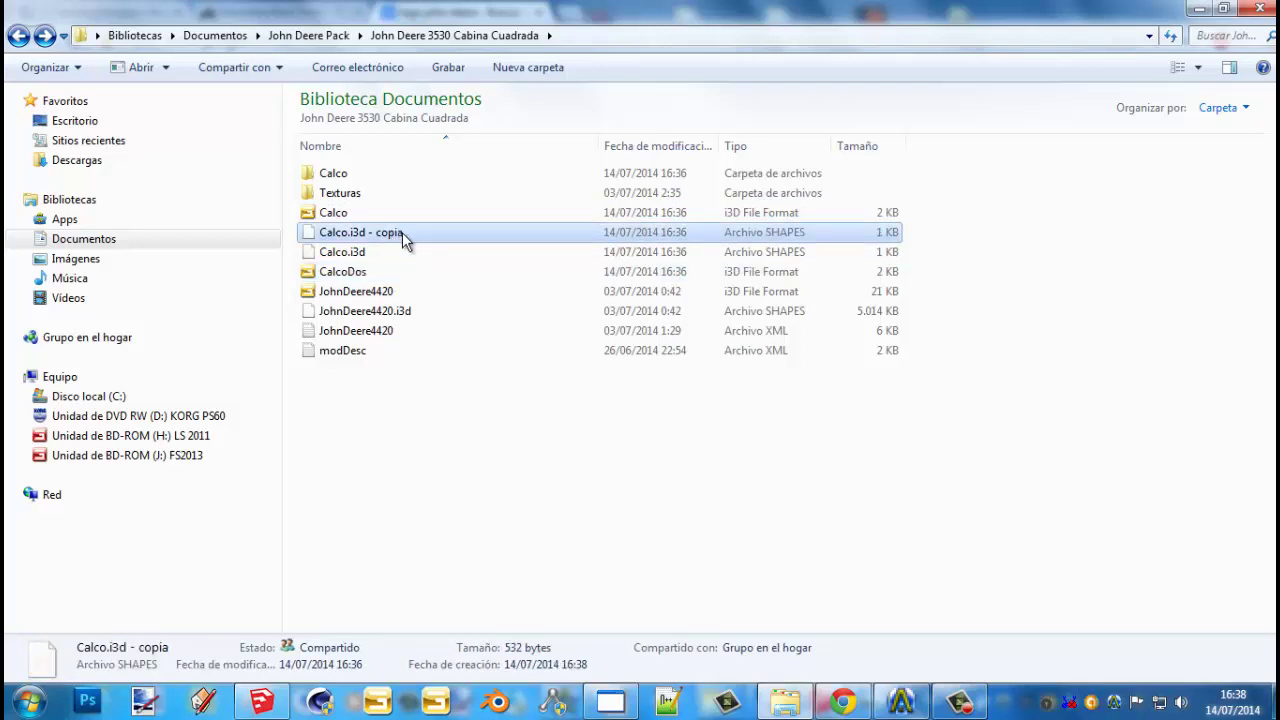
pyautogui.click(402, 232)
pyautogui.click(407, 233)
pyautogui.press('BackSpace')
pyautogui.press('BackSpace')
pyautogui.press('BackSpace')
pyautogui.press('BackSpace')
pyautogui.press('BackSpace')
pyautogui.press('BackSpace')
pyautogui.press('BackSpace')
pyautogui.press('BackSpace')
pyautogui.press('BackSpace')
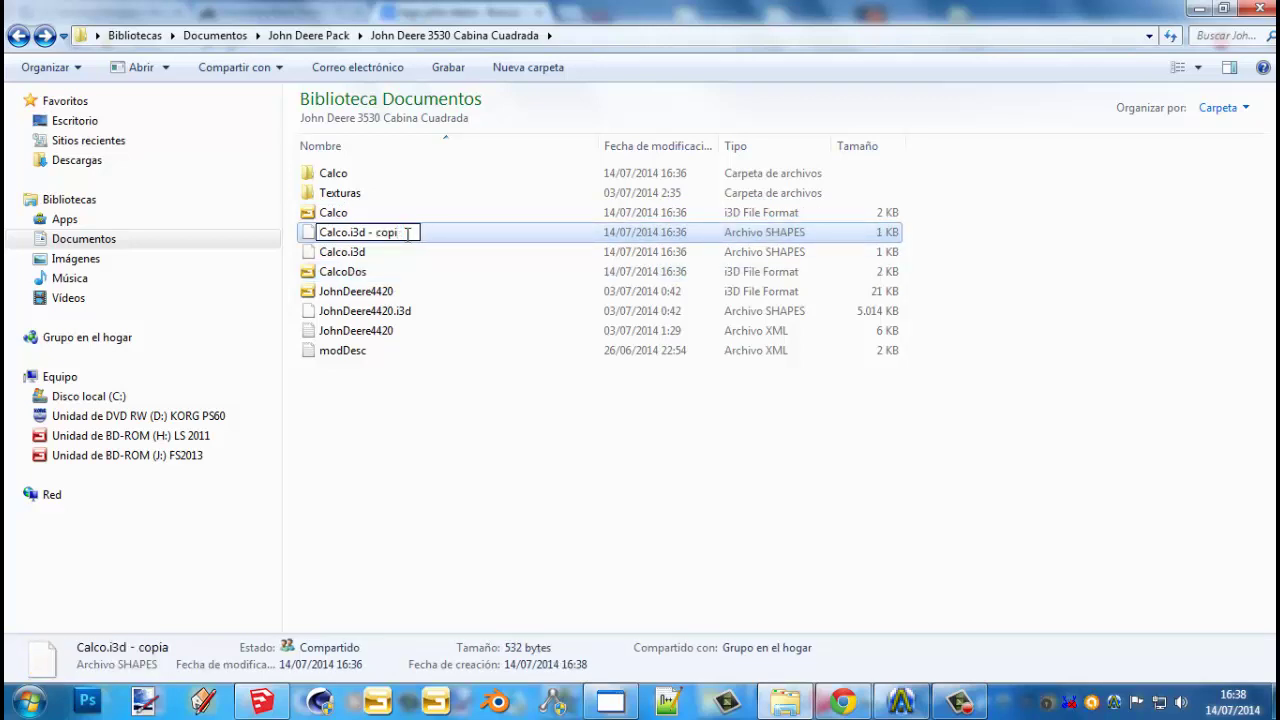
pyautogui.press('BackSpace')
pyautogui.press('BackSpace')
pyautogui.press('BackSpace')
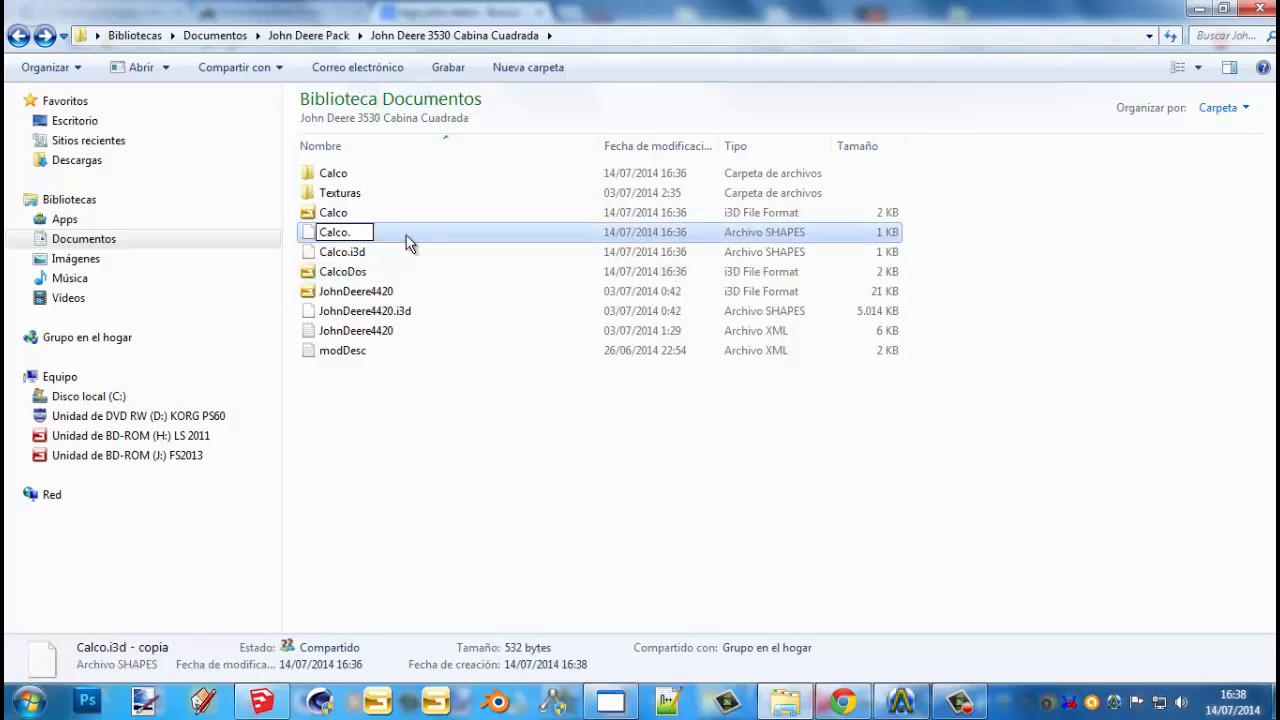
pyautogui.write('Dos')
pyautogui.press('Return')
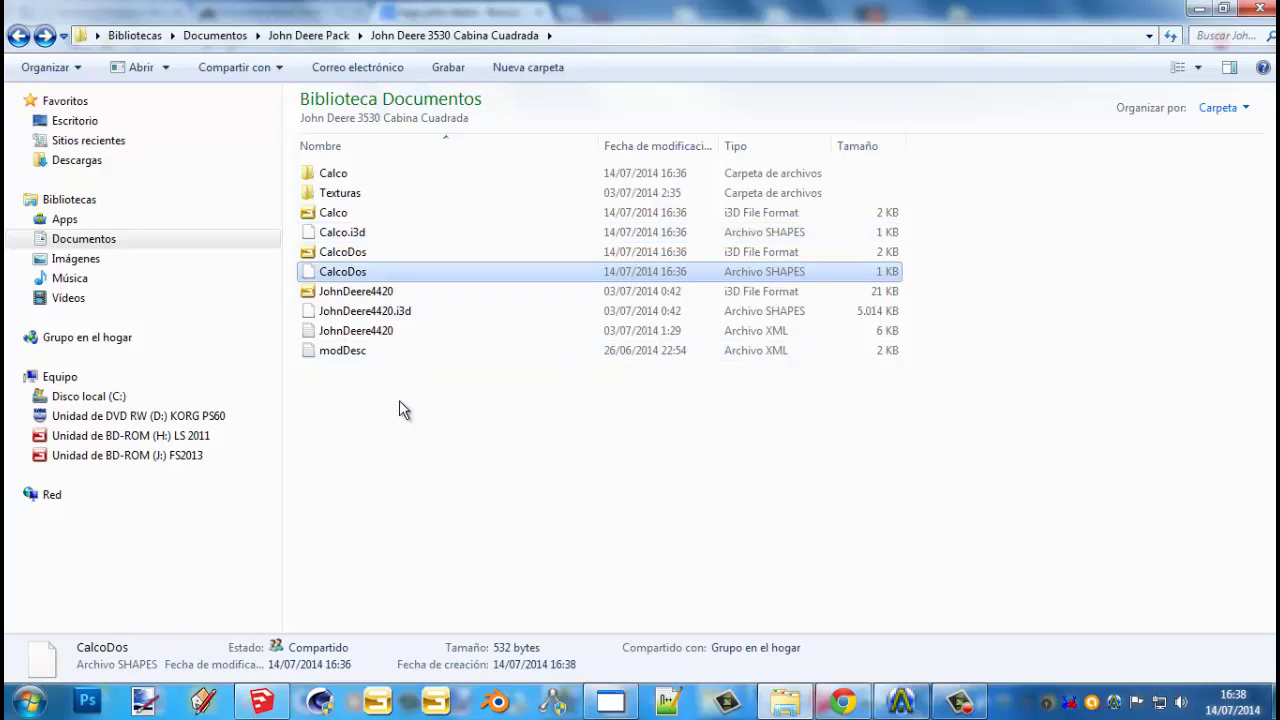
pyautogui.click(420, 420)
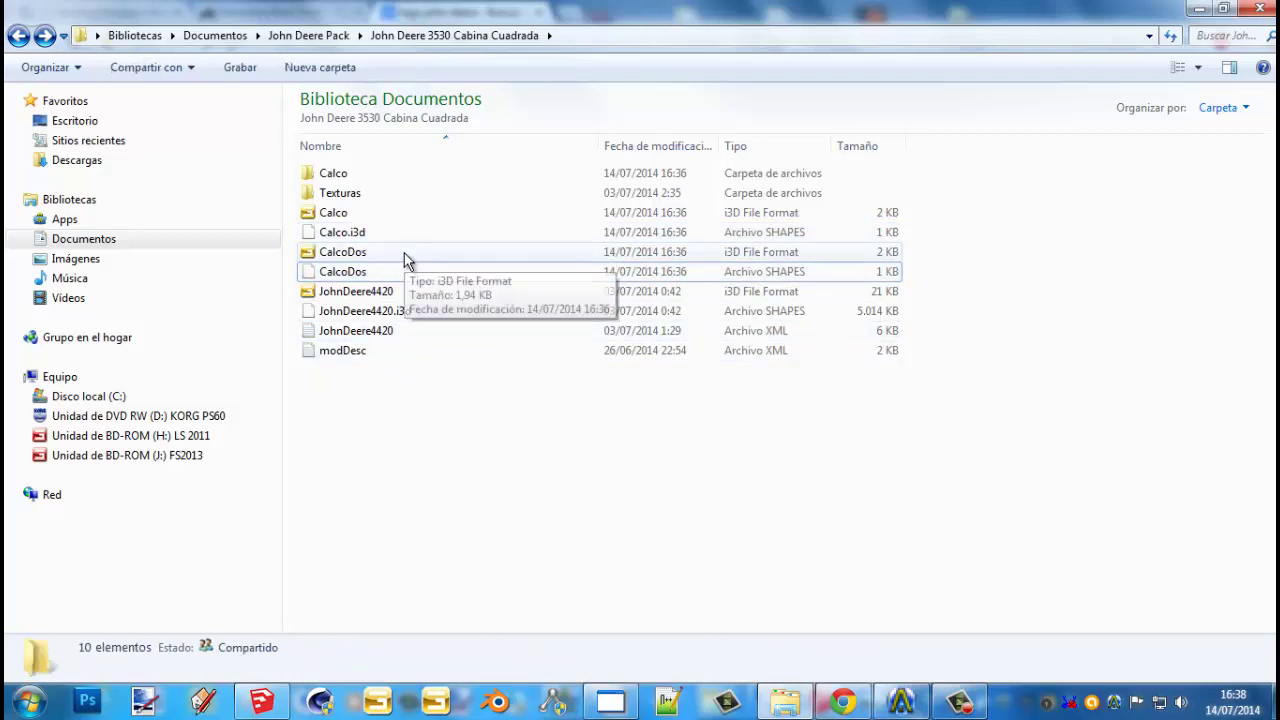
# Open the Calco texture folder and duplicate the Material_5 and Material_6 DDS files inside it
pyautogui.doubleClick(386, 172)
pyautogui.moveTo(396, 277); pyautogui.dragTo(387, 173)
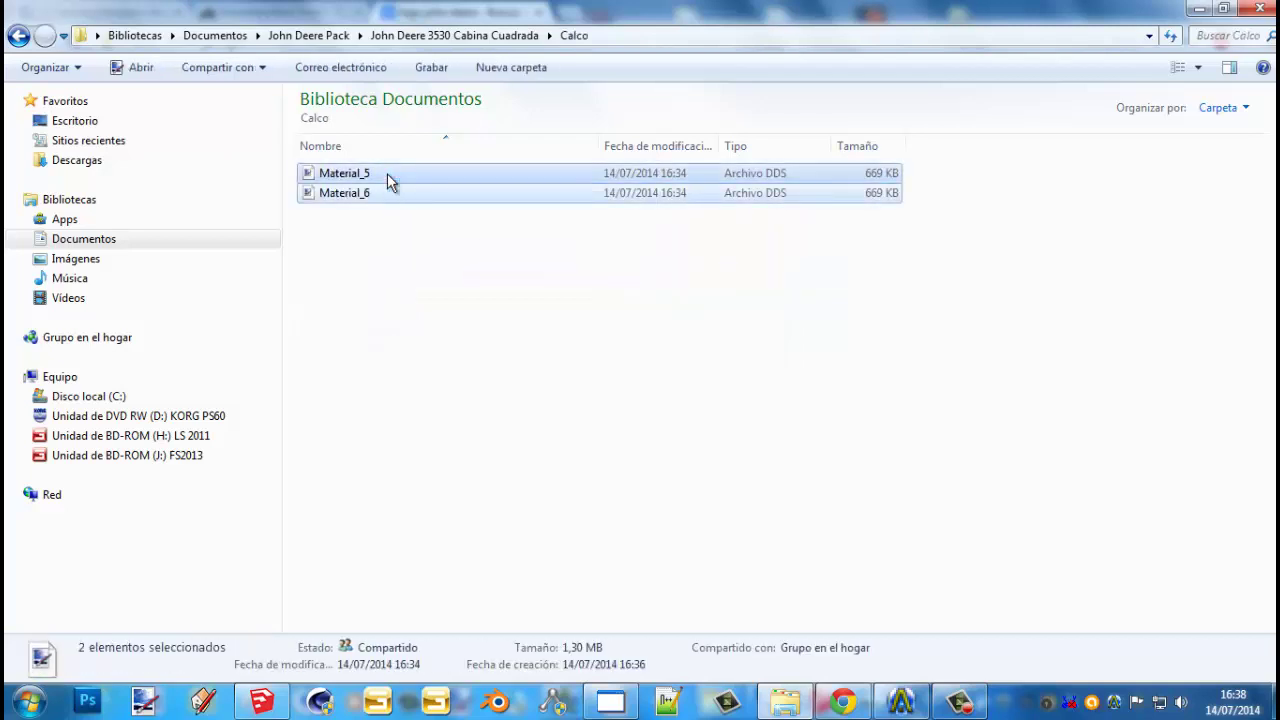
pyautogui.rightClick(387, 174)
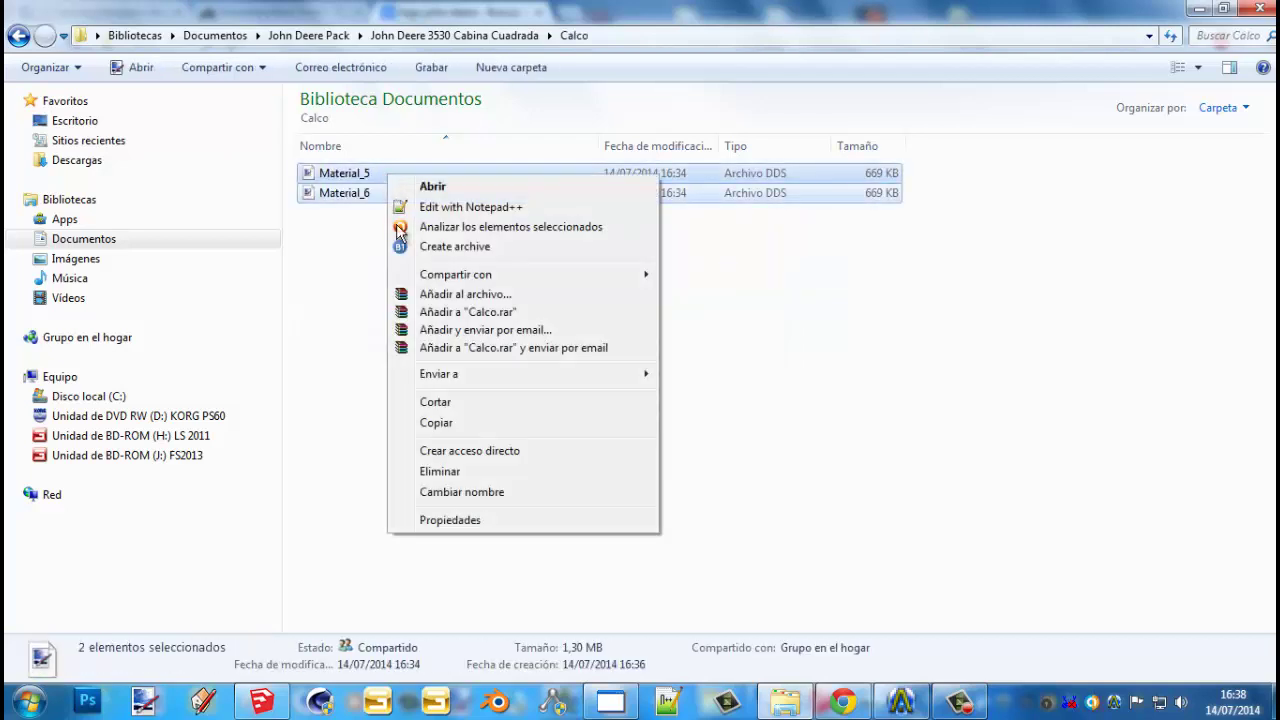
pyautogui.click(440, 422)
pyautogui.rightClick(455, 364)
pyautogui.click(474, 455)
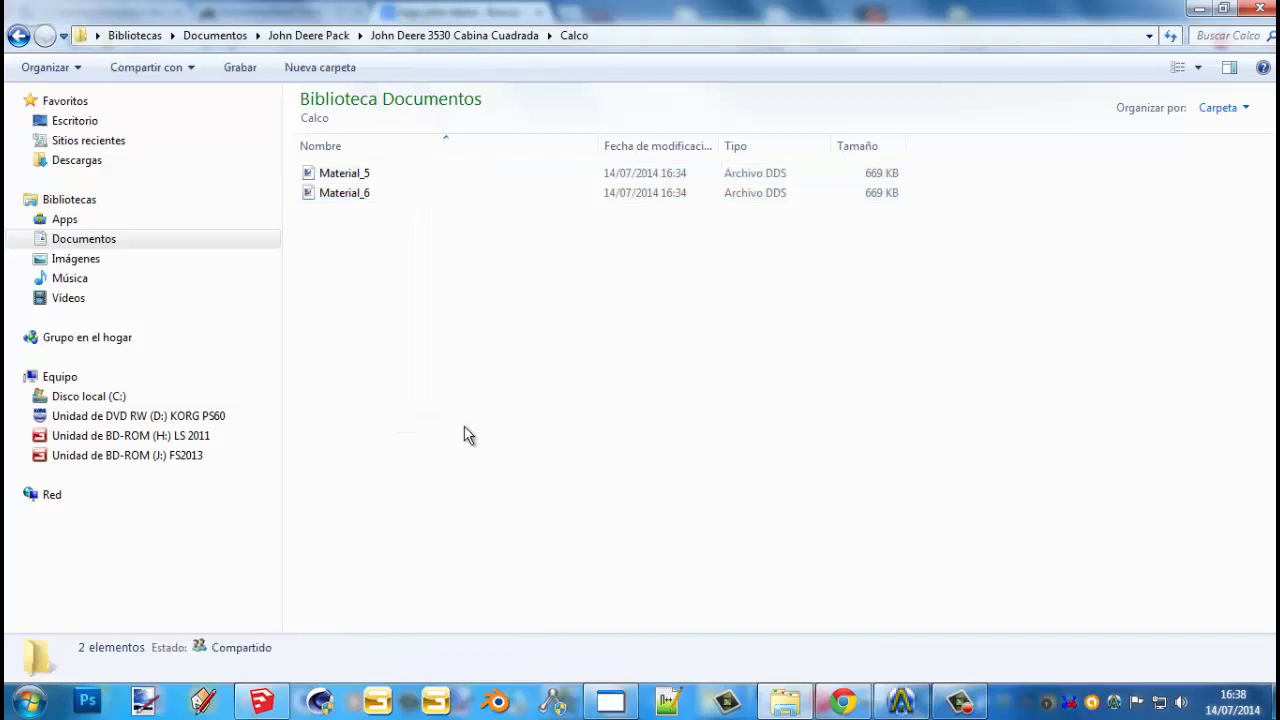
pyautogui.click(401, 234)
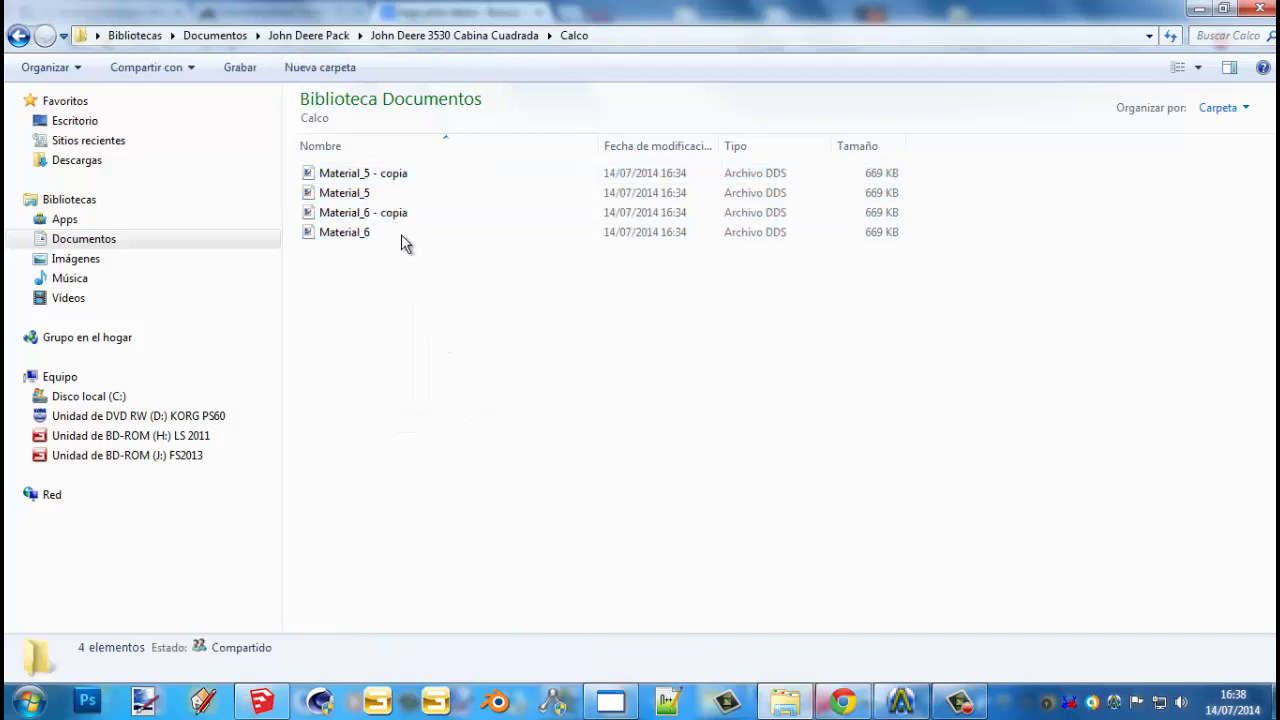
# Rename the copy of the Material_5 texture as Material_5_Uno
pyautogui.click(423, 175)
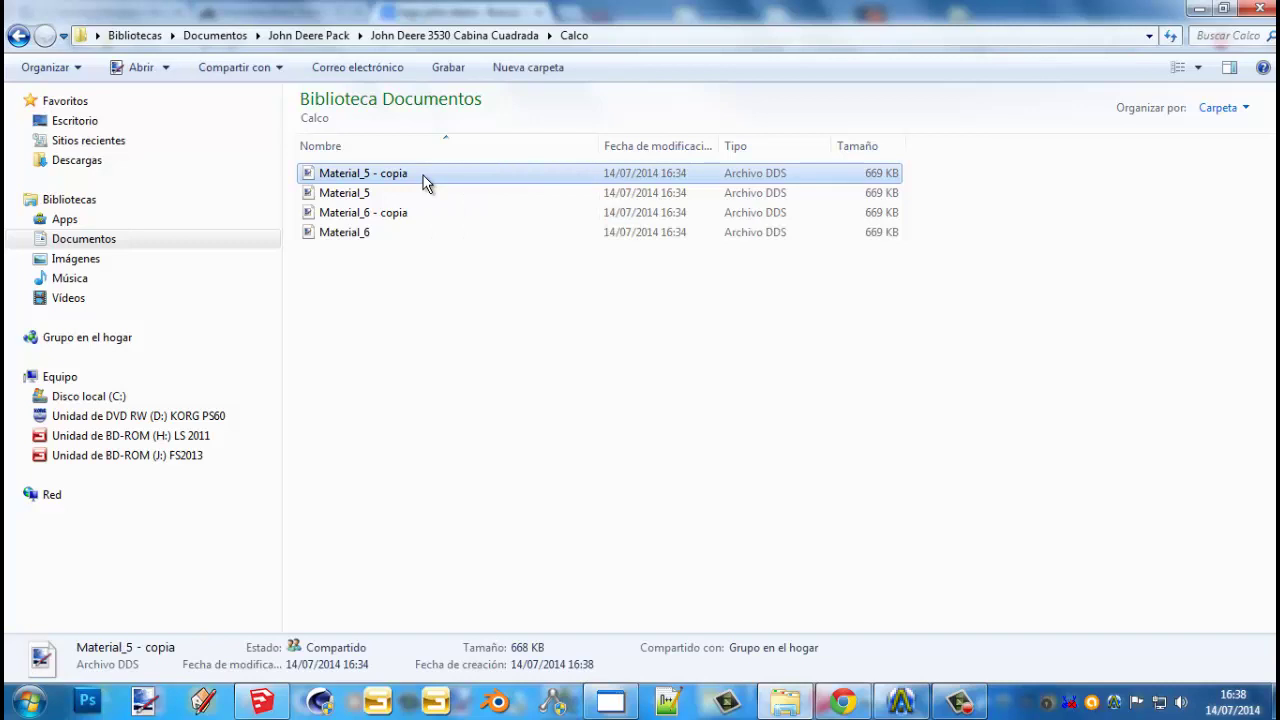
pyautogui.click(423, 175)
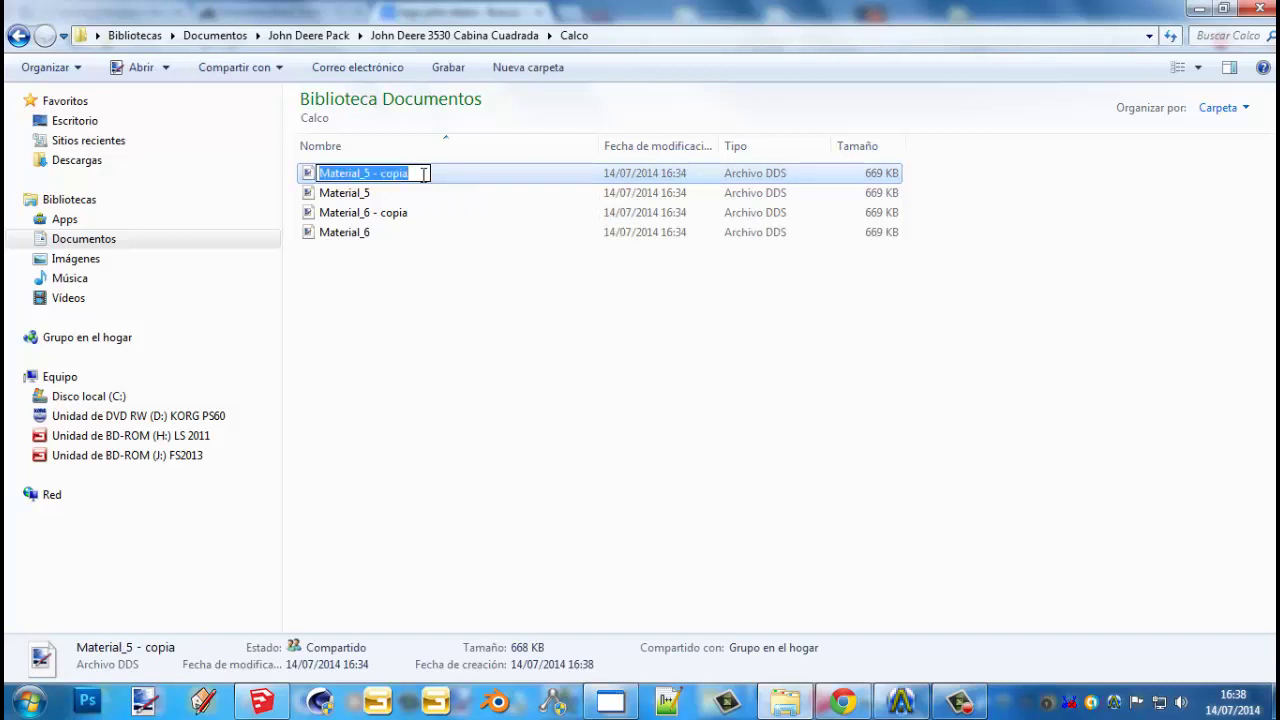
pyautogui.click(423, 175)
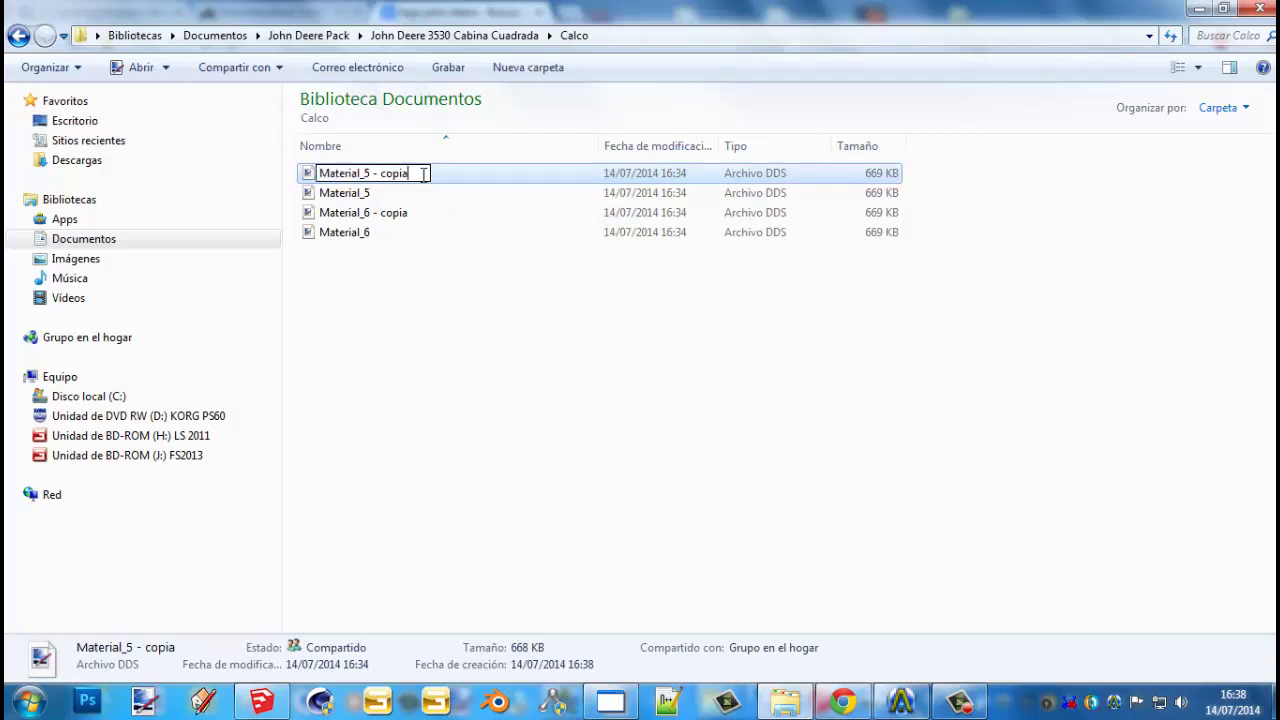
pyautogui.press('BackSpace')
pyautogui.press('BackSpace')
pyautogui.press('BackSpace')
pyautogui.press('BackSpace')
pyautogui.press('BackSpace')
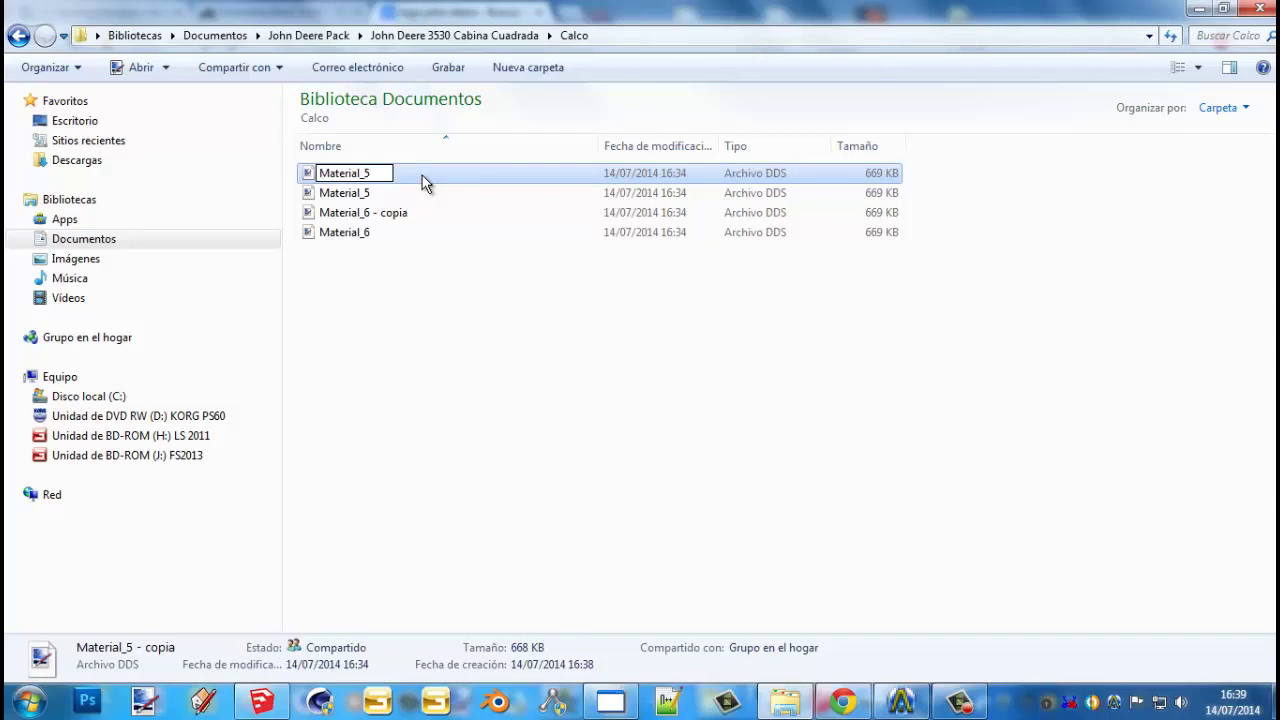
pyautogui.write('Uno')
pyautogui.click(371, 173)
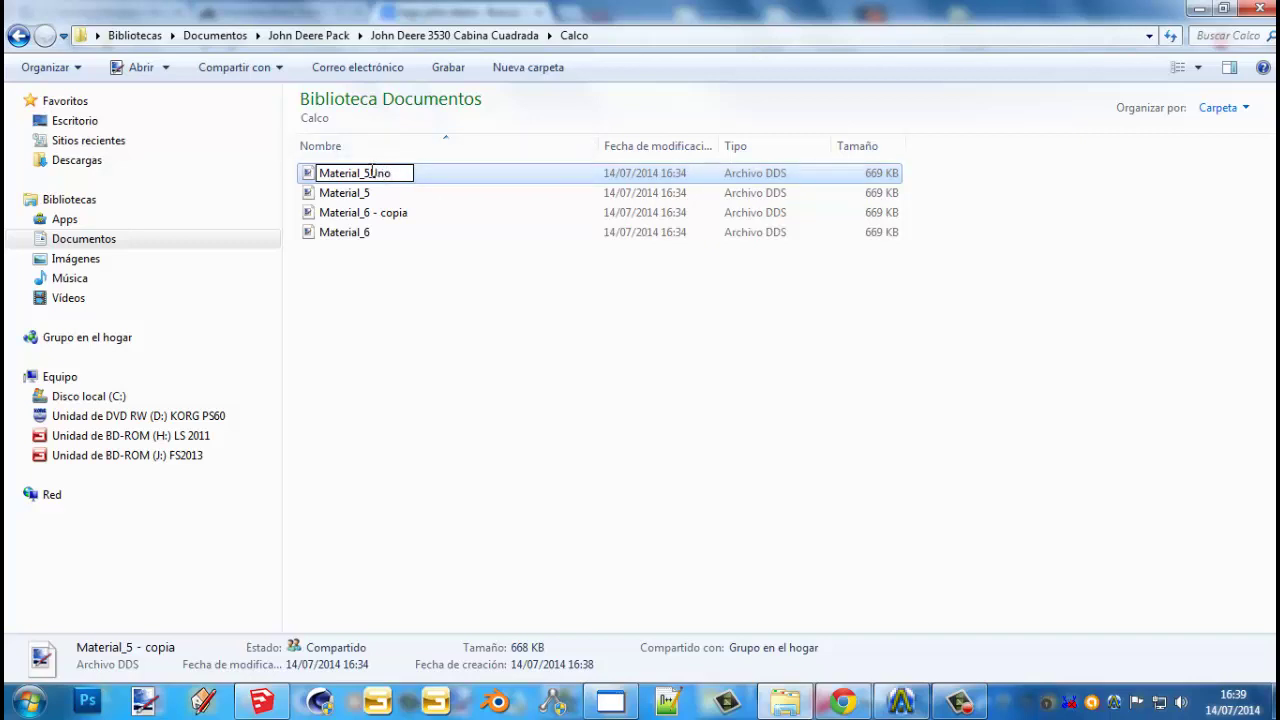
pyautogui.write('_')
pyautogui.press('Return')
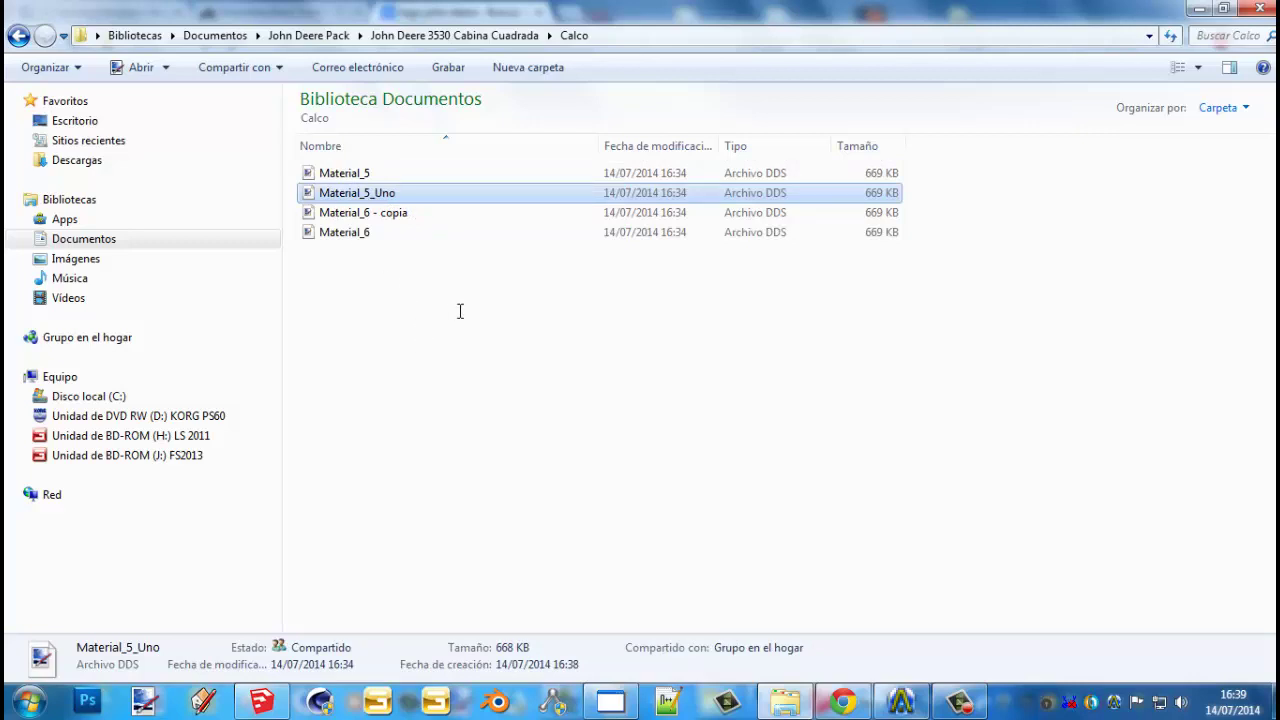
# Rename the copy of the Material_6 texture as Material_6_Uno
pyautogui.click(414, 211)
pyautogui.click(414, 212)
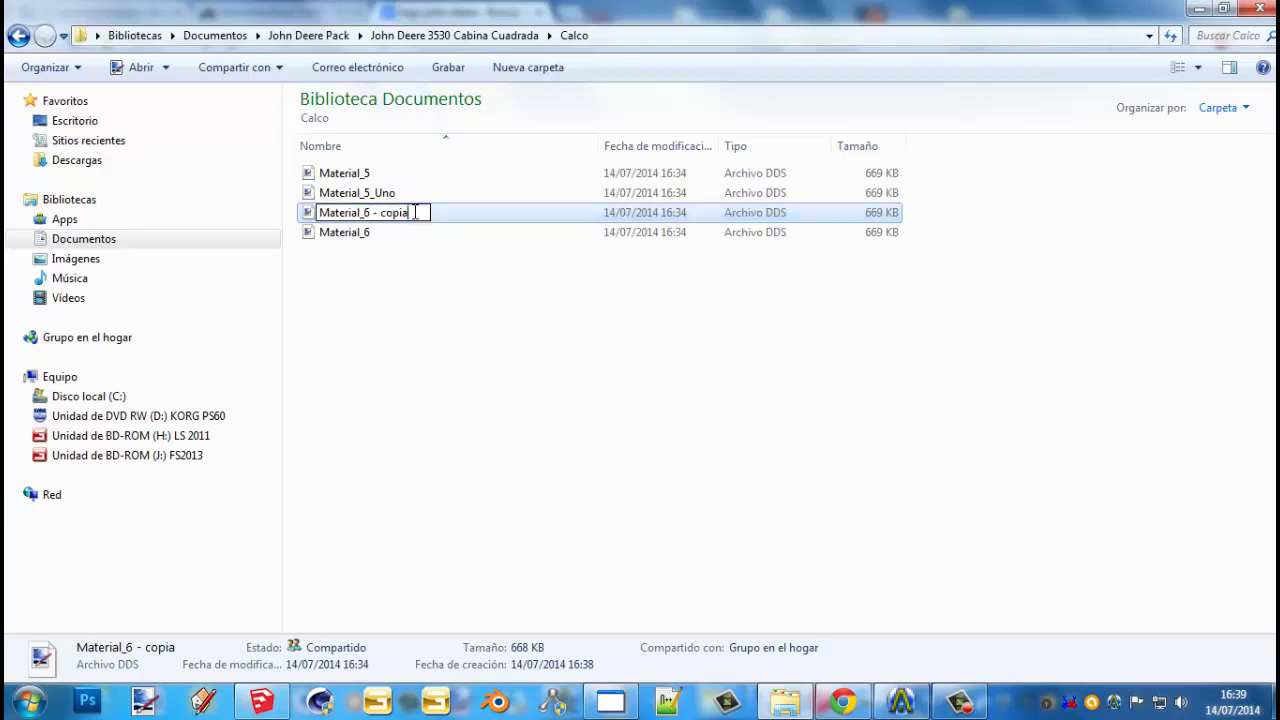
pyautogui.press('BackSpace')
pyautogui.press('BackSpace')
pyautogui.press('BackSpace')
pyautogui.press('BackSpace')
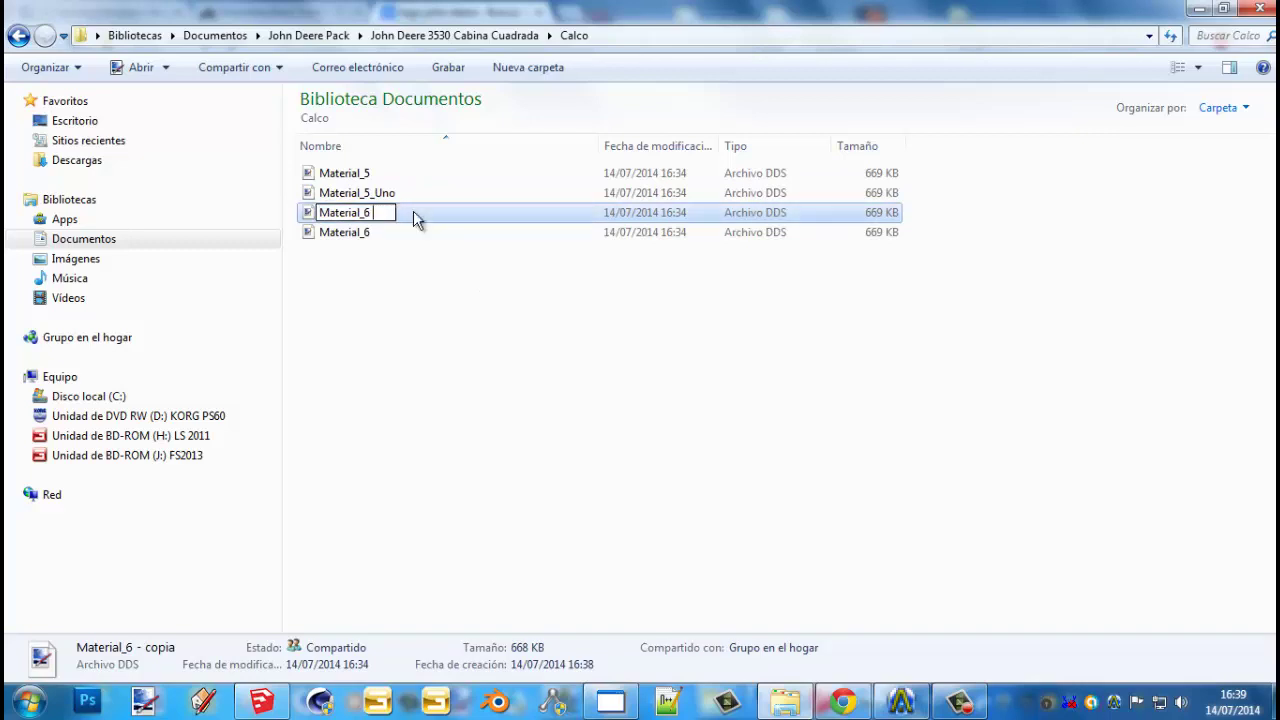
pyautogui.press('BackSpace')
pyautogui.write('Uno')
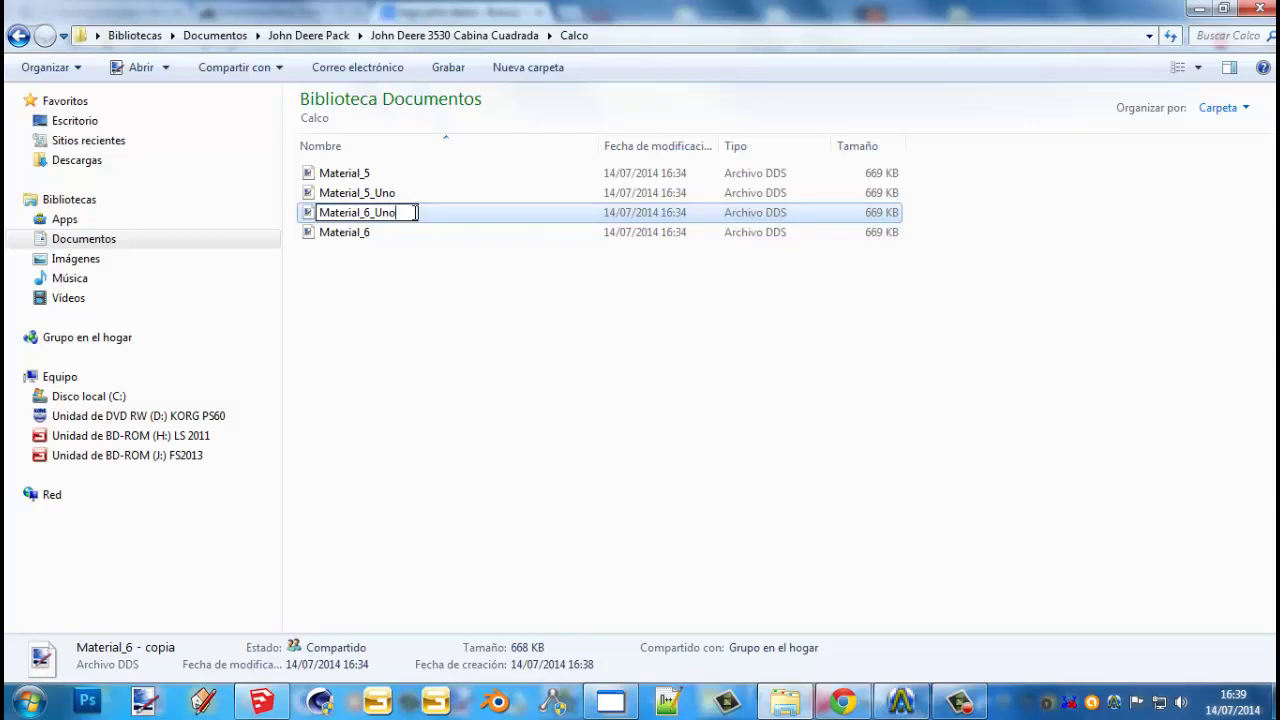
pyautogui.press('Return')
pyautogui.moveTo(440, 329); pyautogui.dragTo(434, 128)
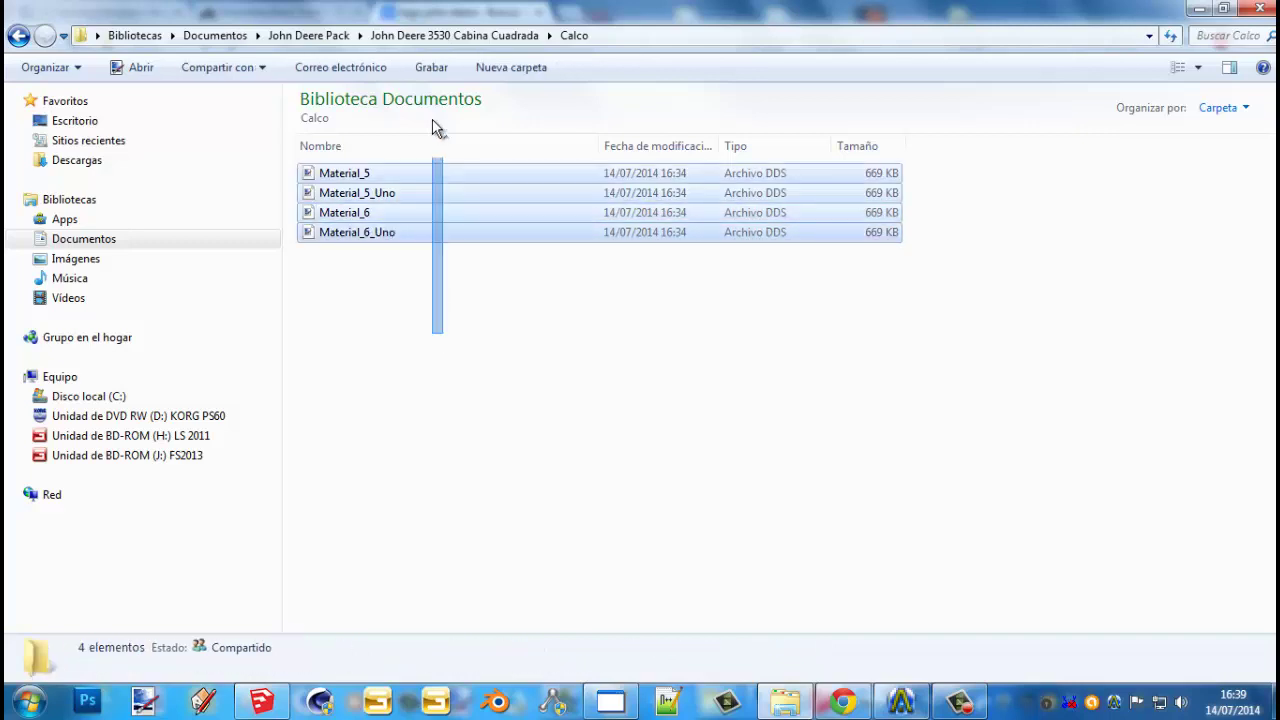
pyautogui.click(444, 290)
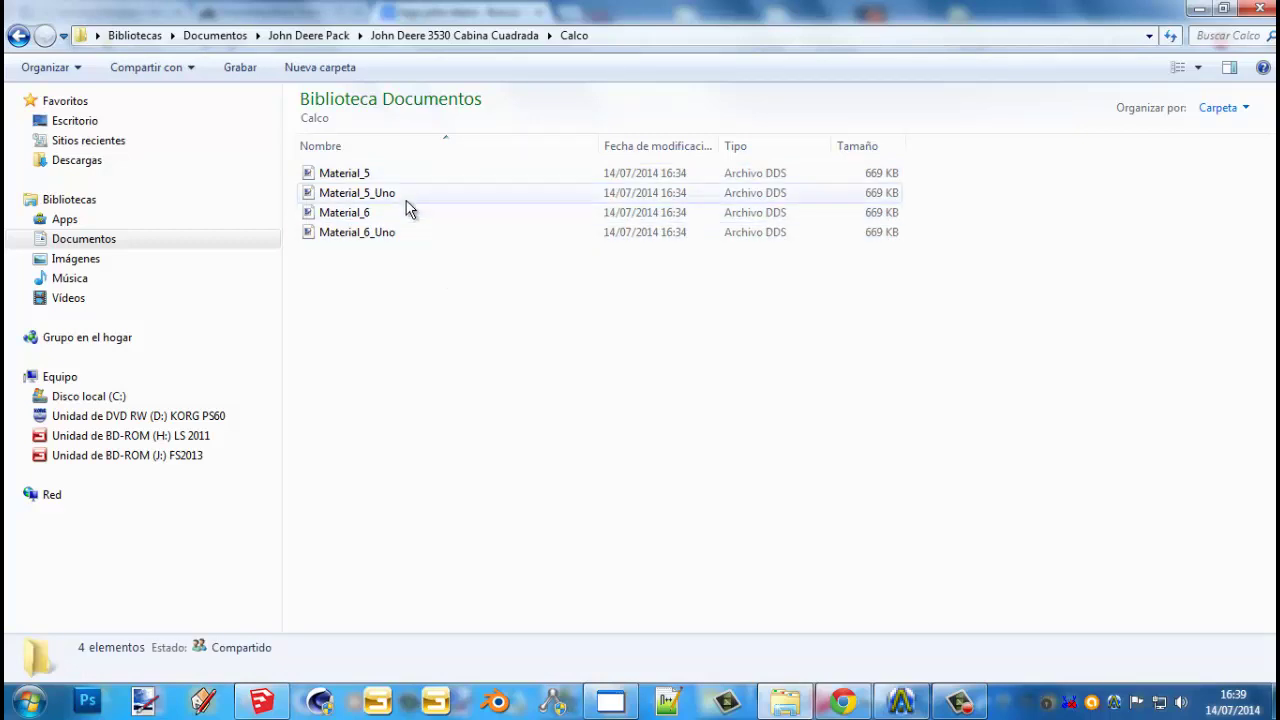
# Return to the John Deere 3530 Cabina Cuadrada folder and open the CalcoDos I3D file in Notepad++
pyautogui.click(396, 40)
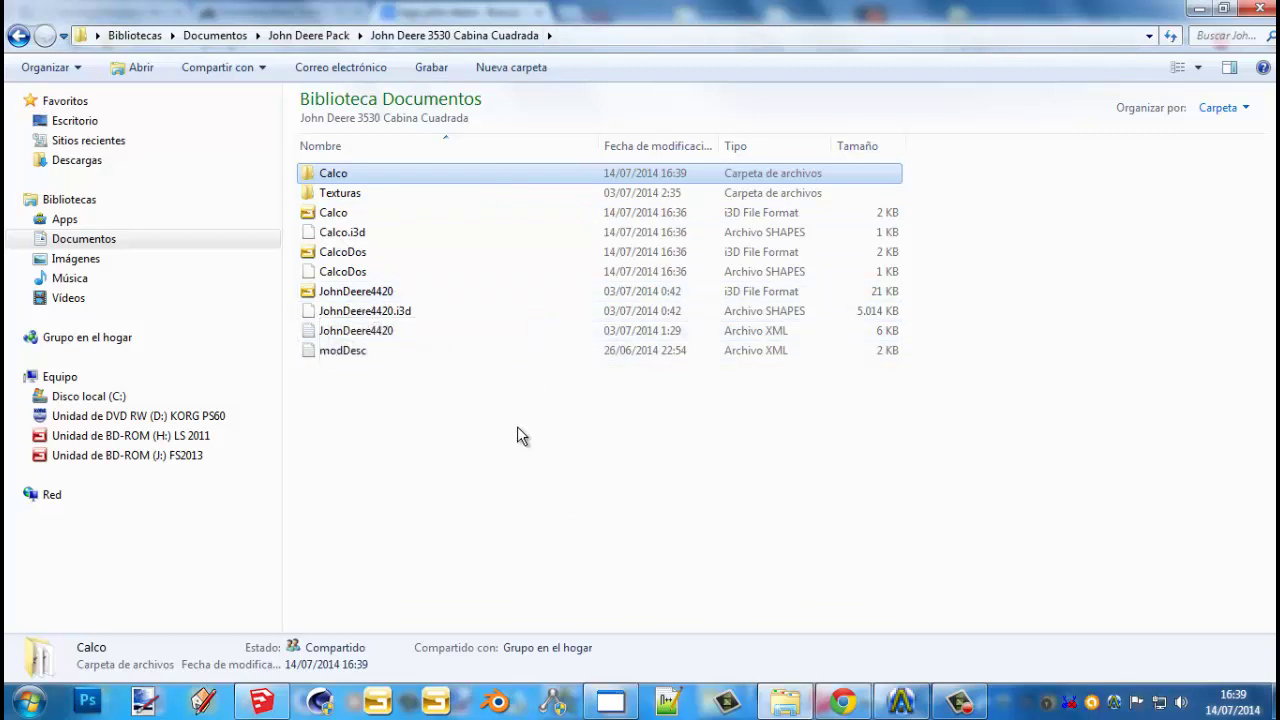
pyautogui.click(376, 257)
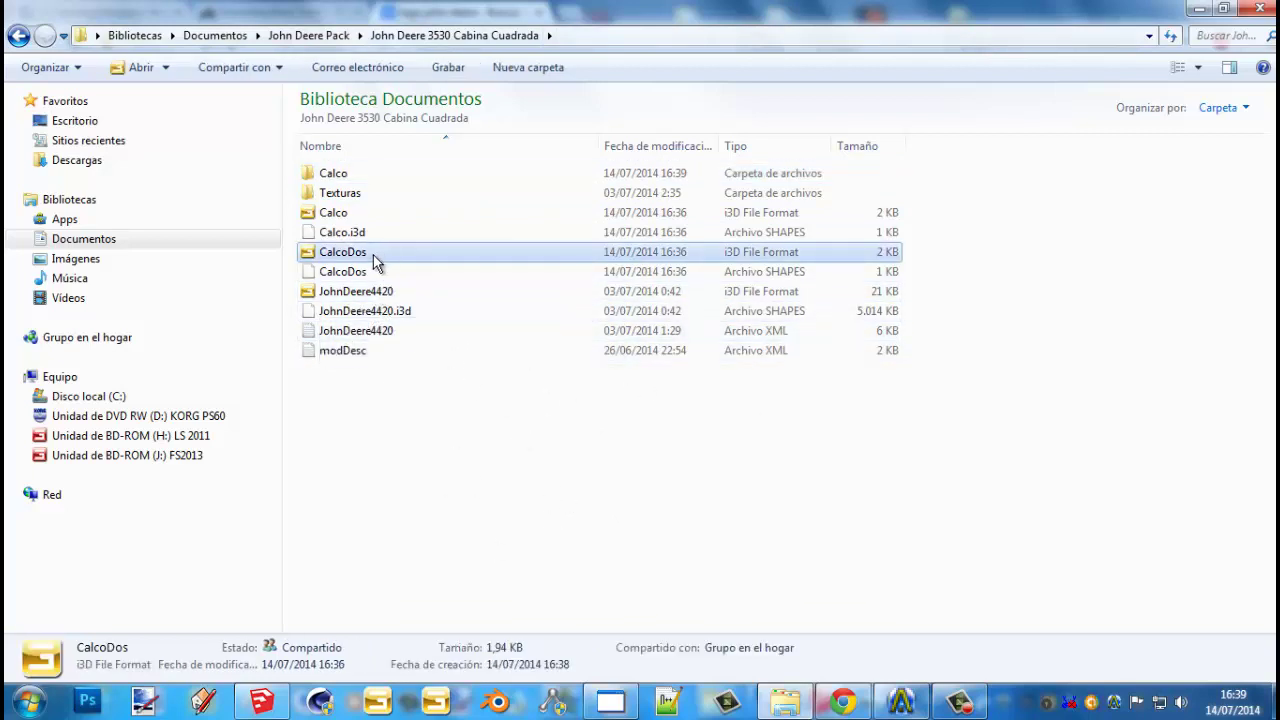
pyautogui.rightClick(376, 260)
pyautogui.click(375, 284)
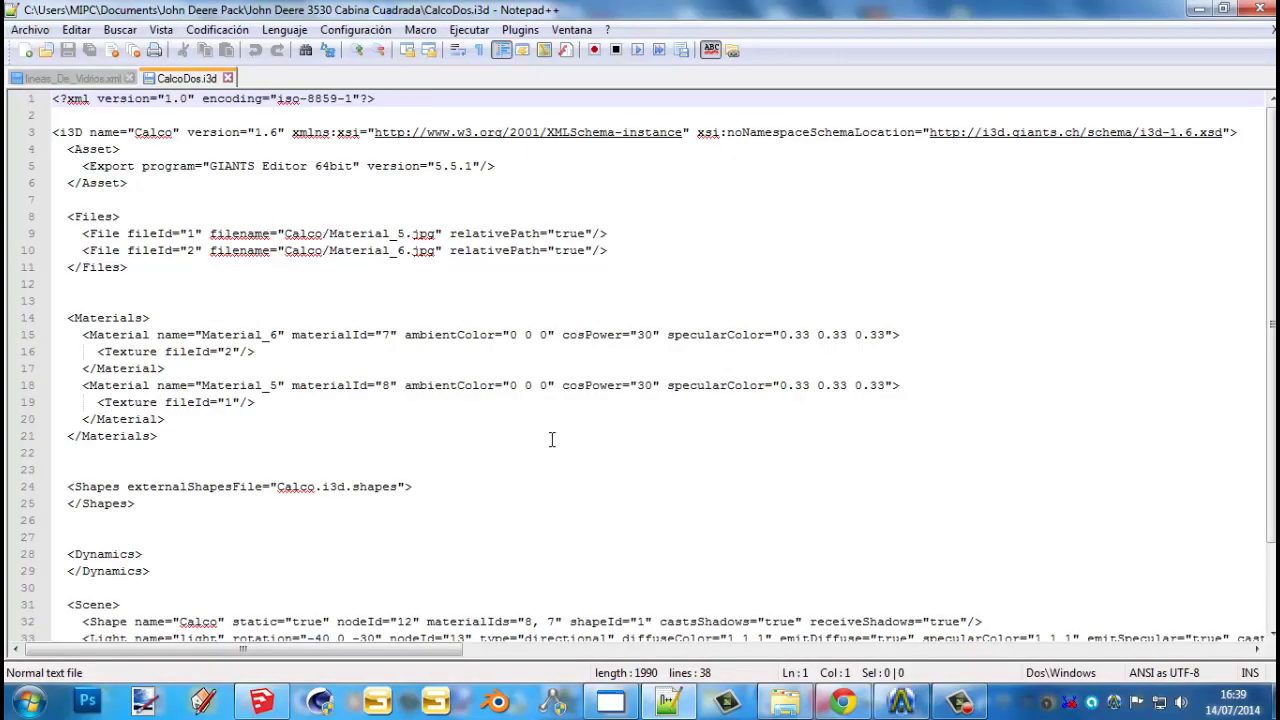
# Change the two texture filenames in CalcoDos.i3d to Calco/Material_5_Uno.jpg and Calco/Material_6_Uno.jpg
pyautogui.click(405, 234)
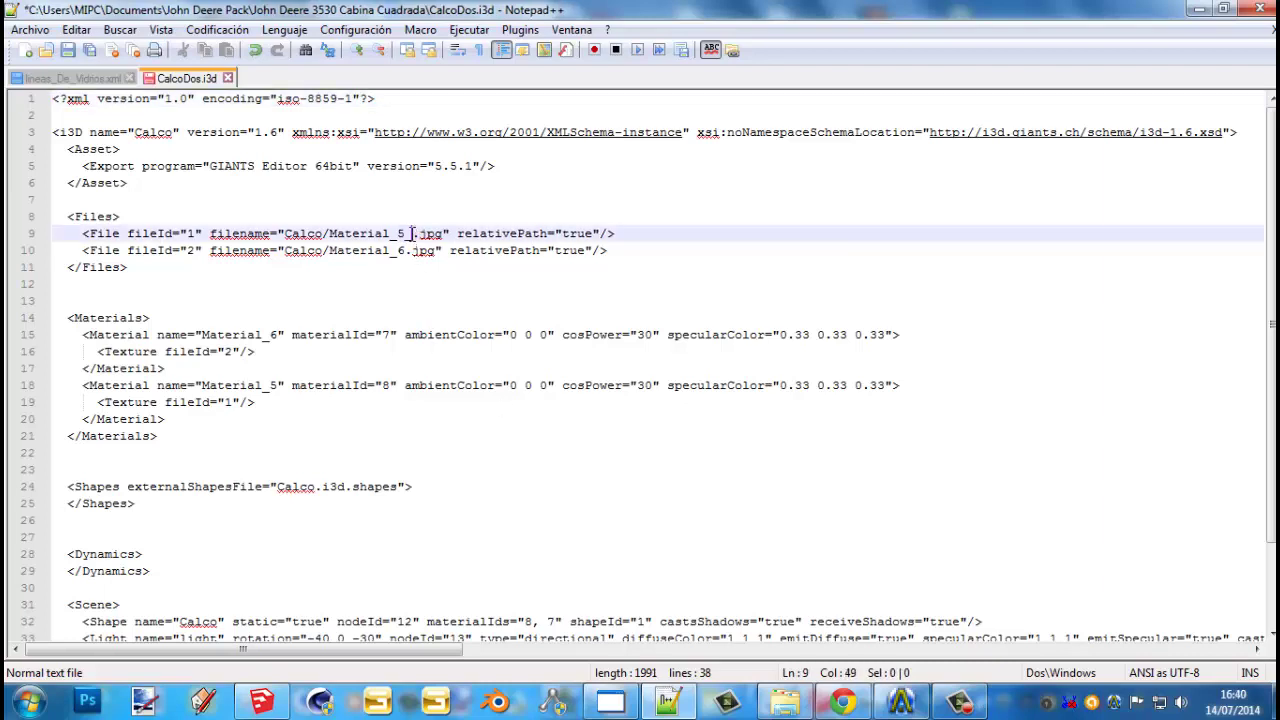
pyautogui.write('Uno')
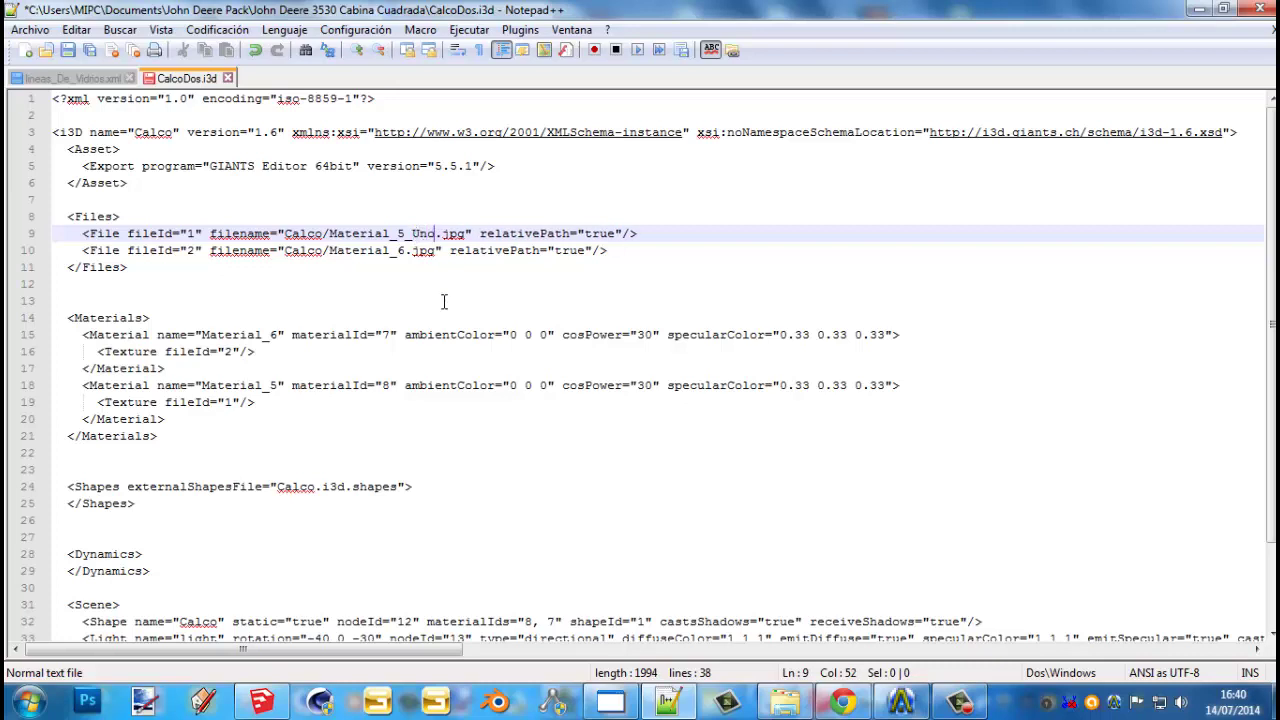
pyautogui.click(404, 250)
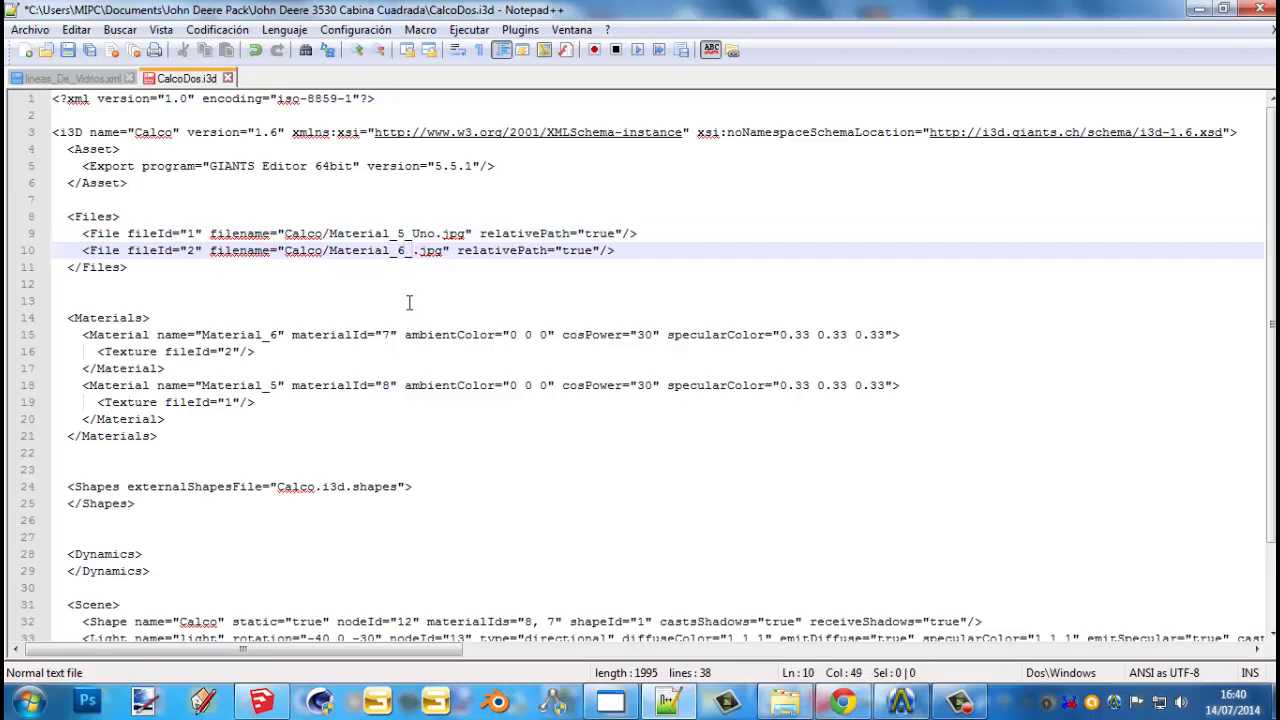
pyautogui.write('Uno')
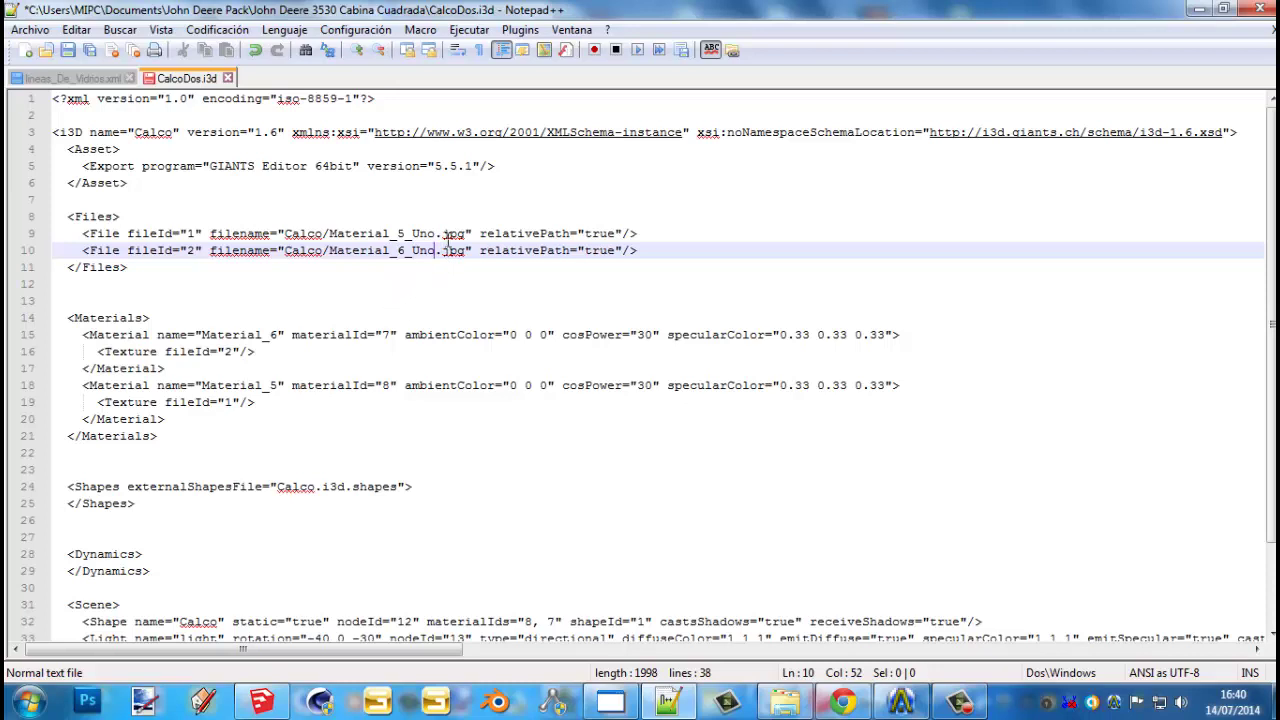
pyautogui.doubleClick(452, 234)
pyautogui.click(457, 219)
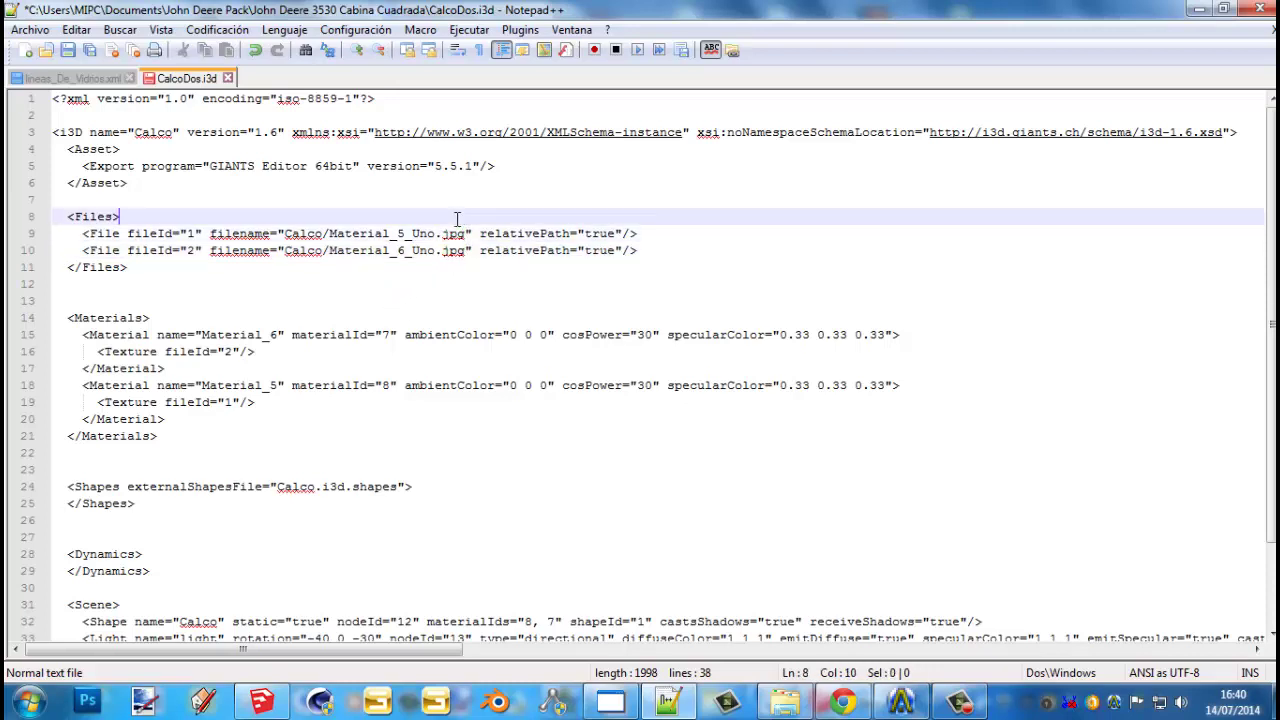
# Close CalcoDos.i3d with its changes saved and exit Notepad++
pyautogui.click(228, 78)
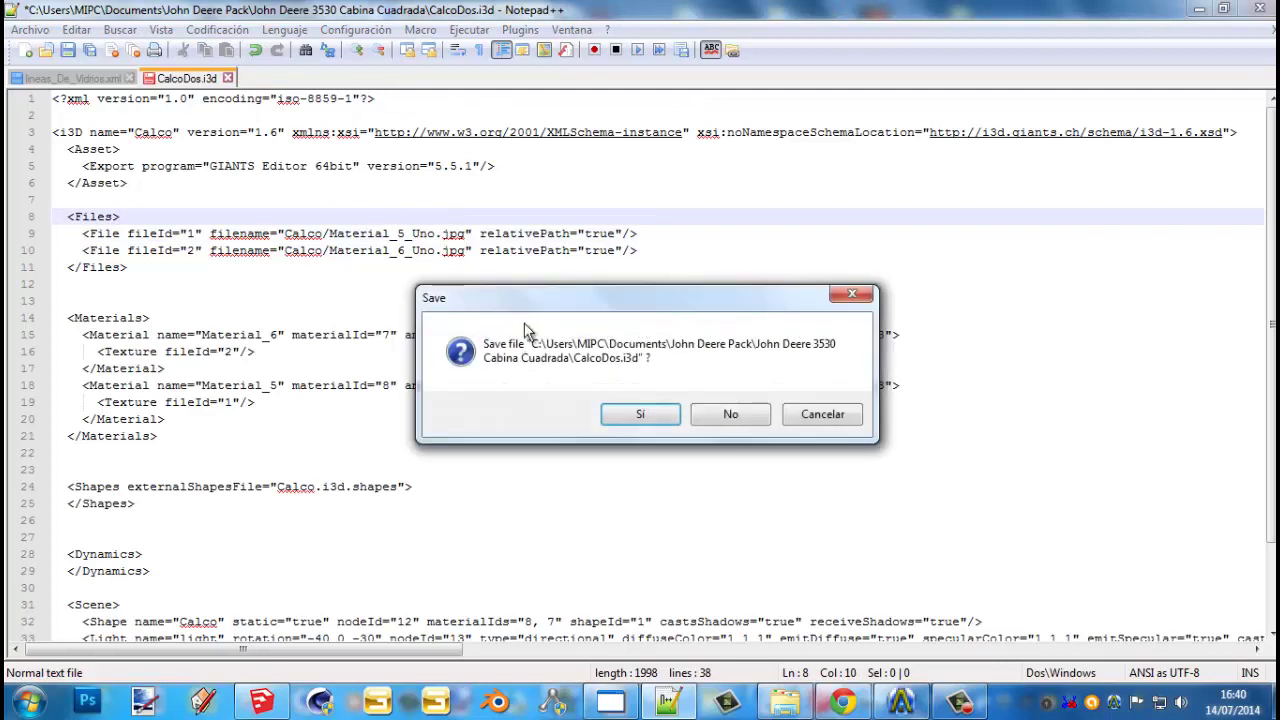
pyautogui.click(636, 413)
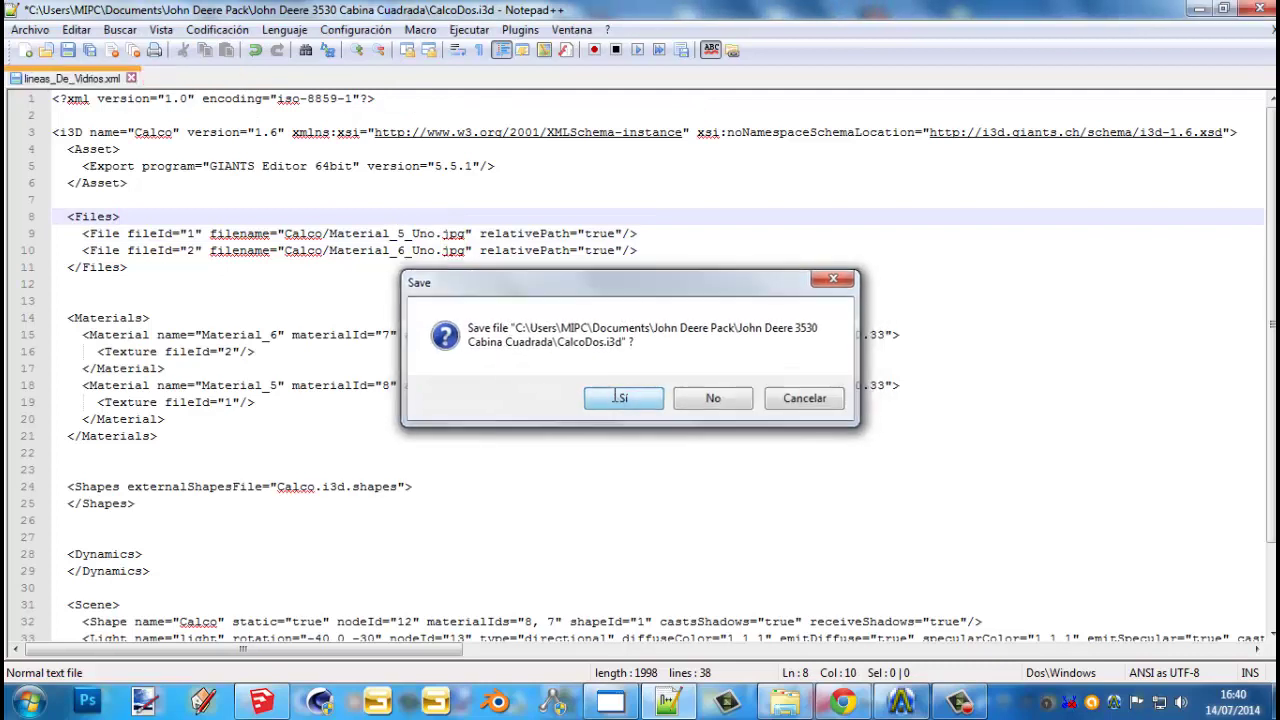
pyautogui.click(1262, 12)
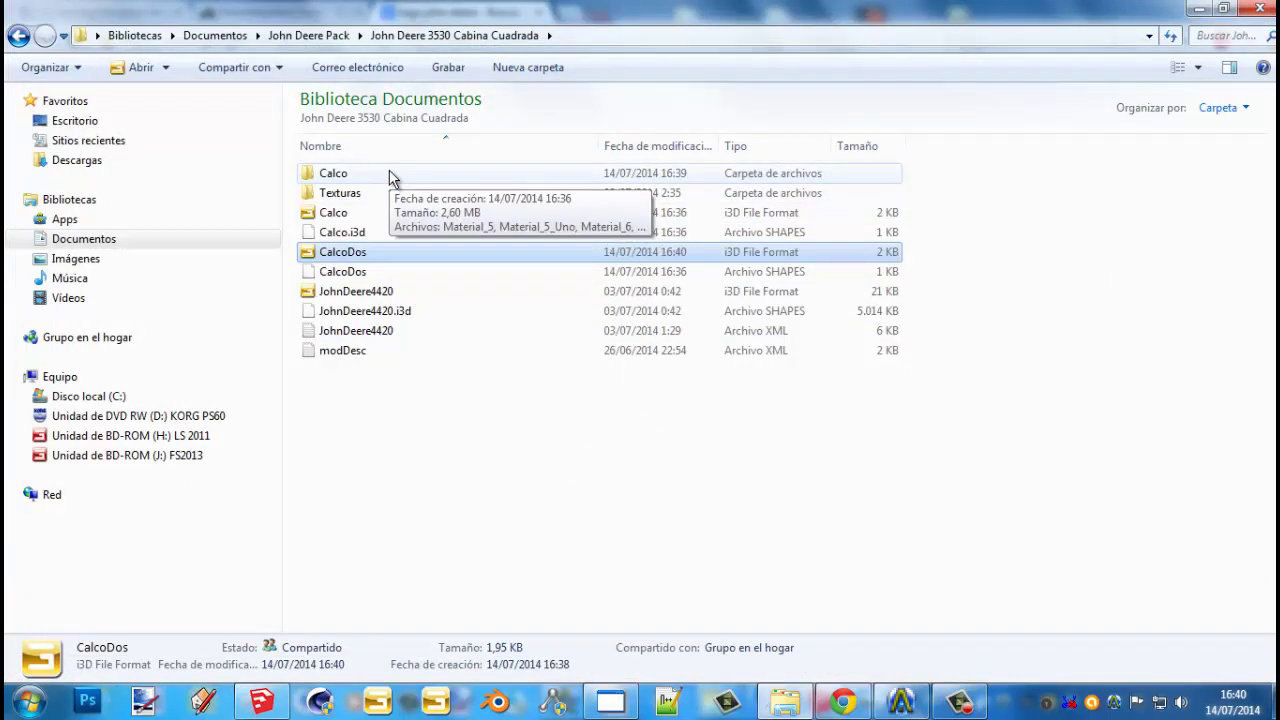
# Open the Material_5_Uno texture from the Calco folder in Paint.NET and erase the whole John Deere logo
pyautogui.click(386, 176)
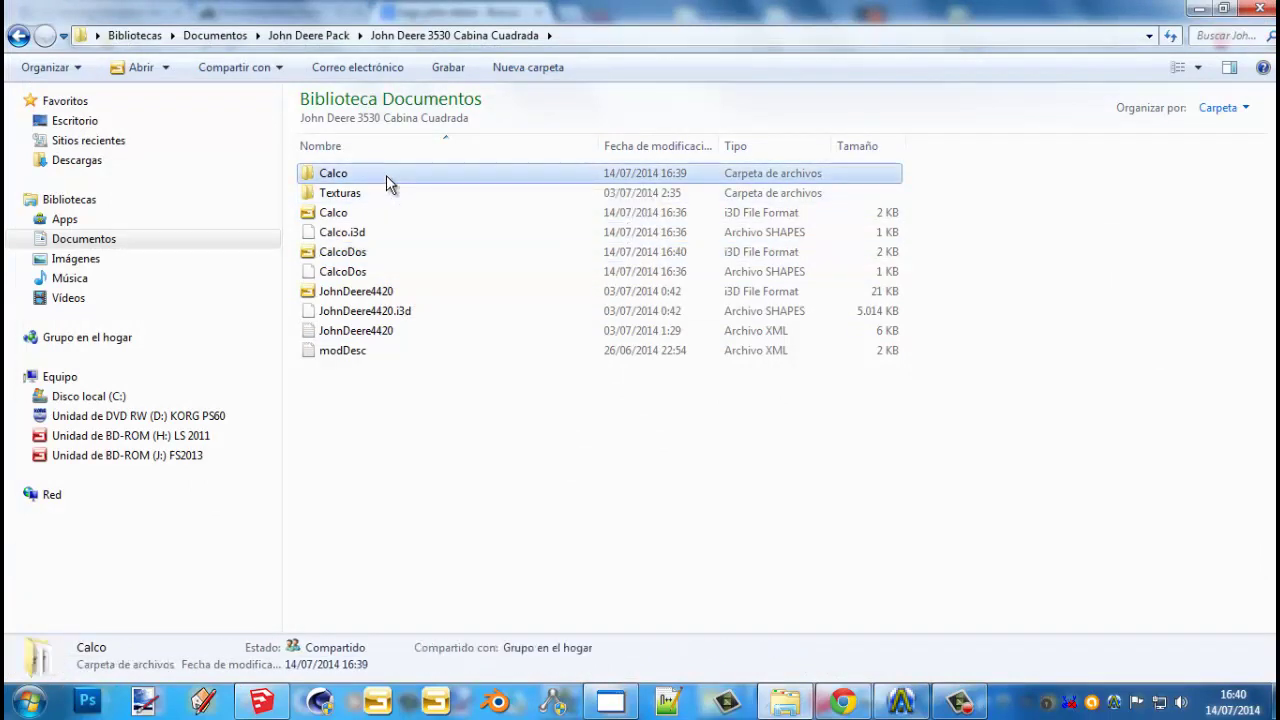
pyautogui.doubleClick(386, 175)
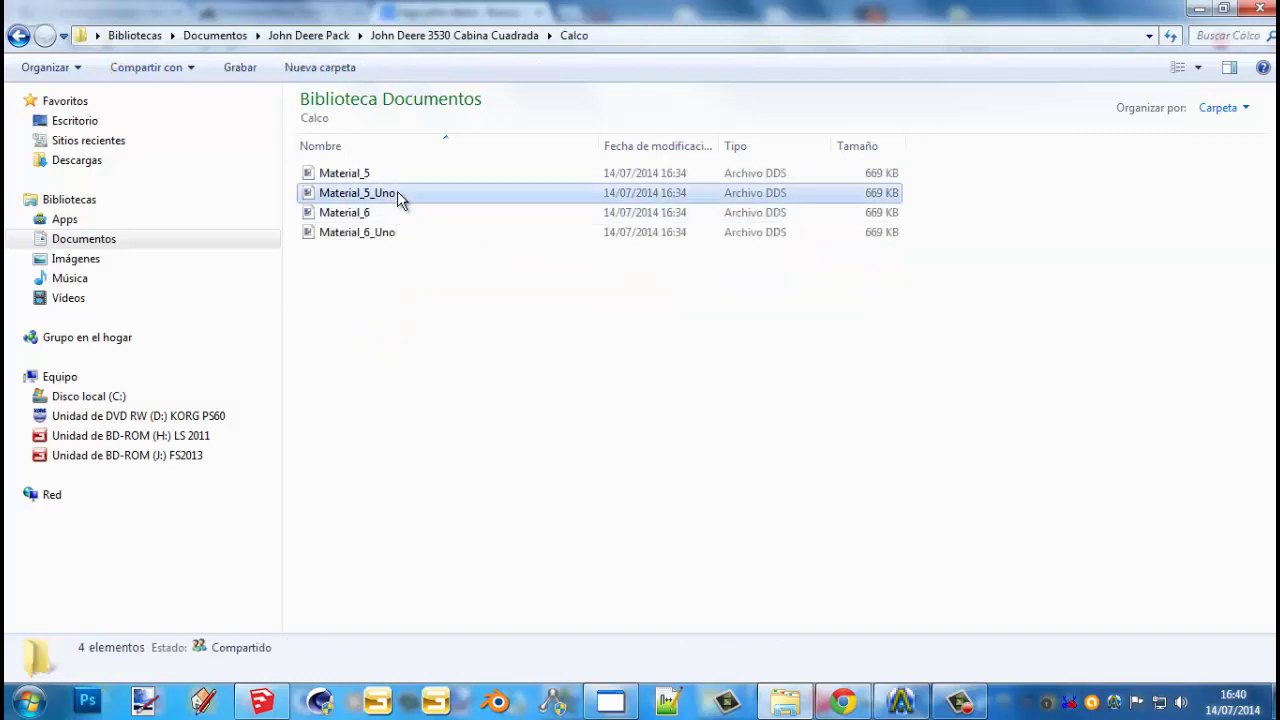
pyautogui.click(397, 192)
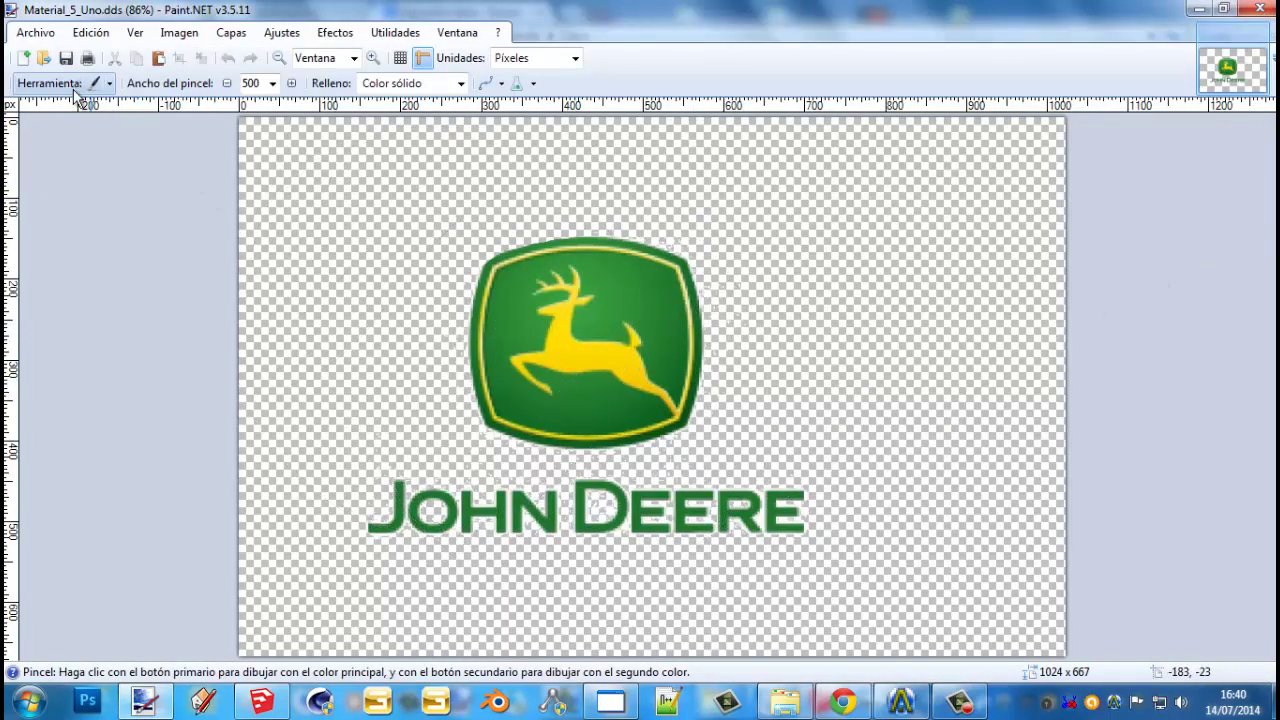
pyautogui.click(76, 92)
pyautogui.click(60, 354)
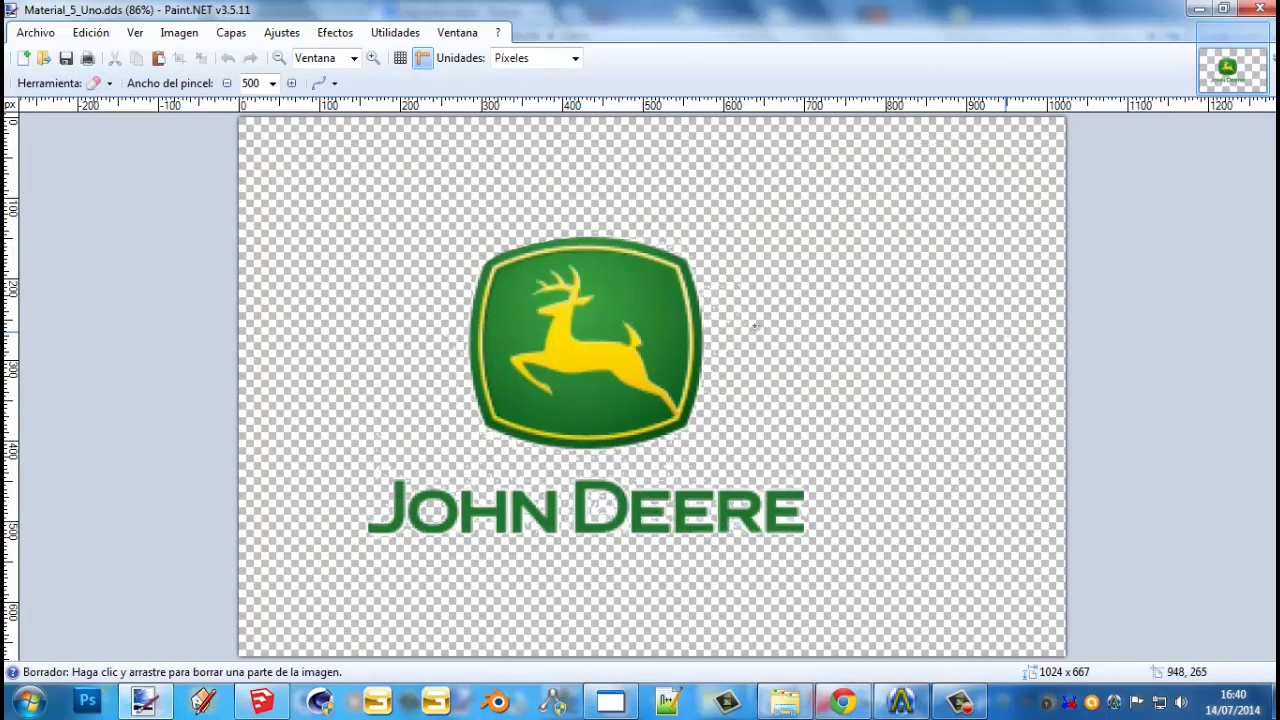
pyautogui.moveTo(755, 325)
pyautogui.mouseDown()
pyautogui.moveTo(195, 365)
pyautogui.moveTo(711, 555)
pyautogui.moveTo(127, 519)
pyautogui.mouseUp()
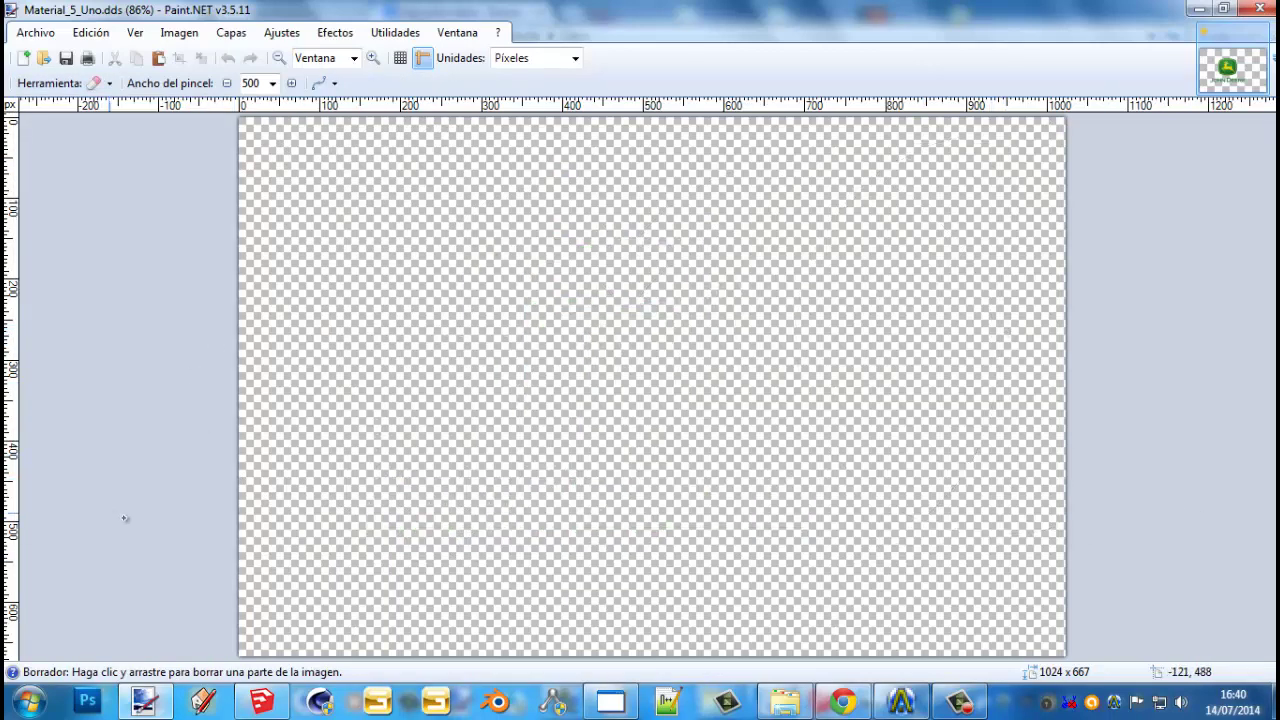
# Add the author's nickname as a size 96 text on the blank Material_5_Uno canvas
pyautogui.click(35, 86)
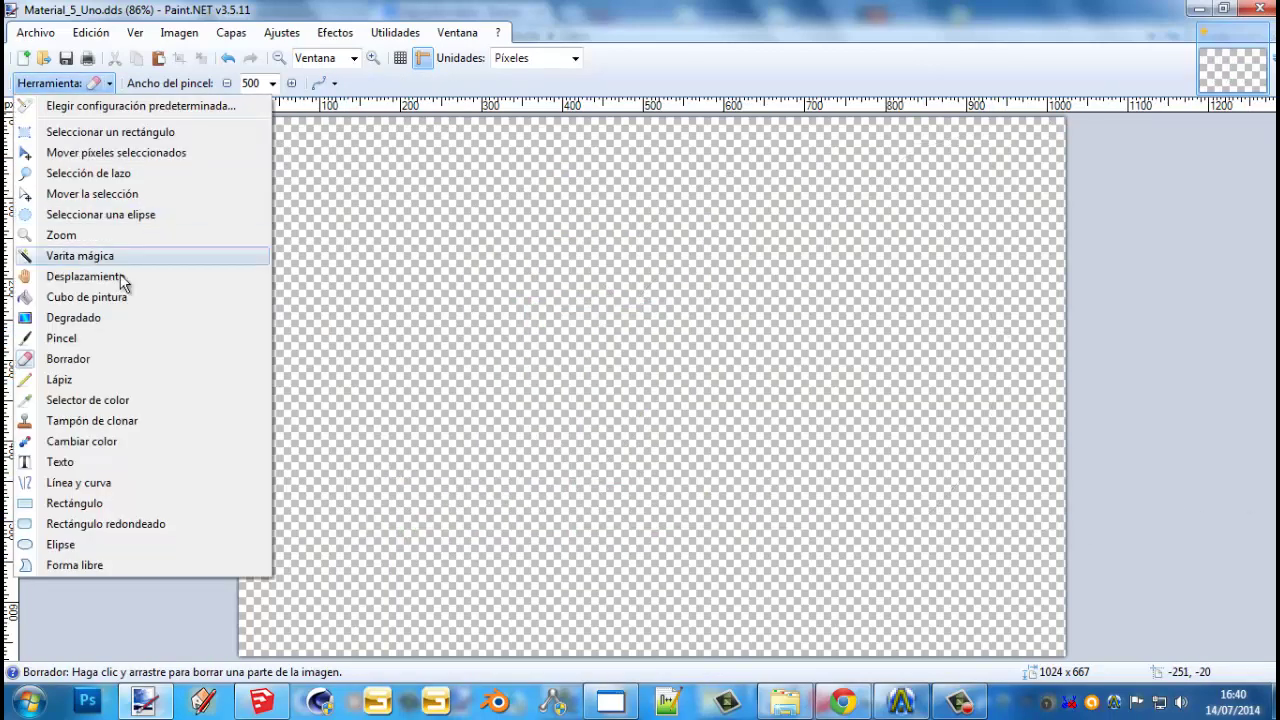
pyautogui.click(110, 466)
pyautogui.click(470, 340)
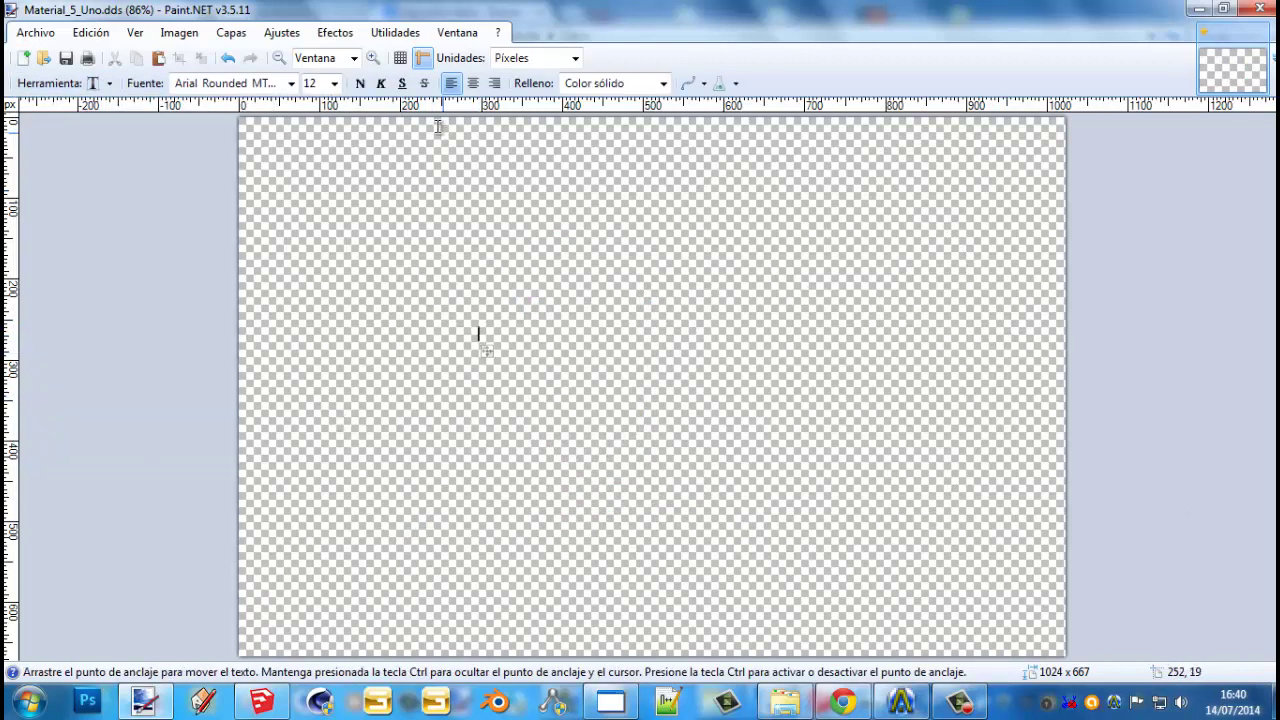
pyautogui.click(334, 83)
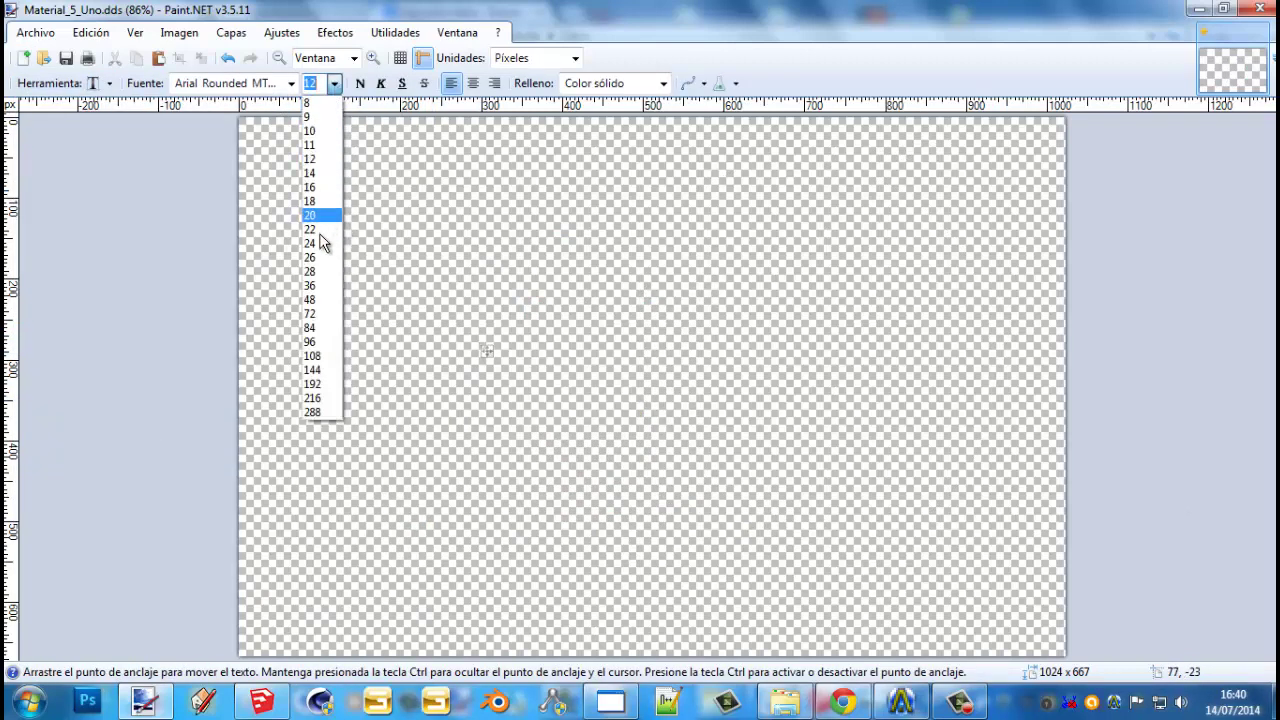
pyautogui.click(322, 341)
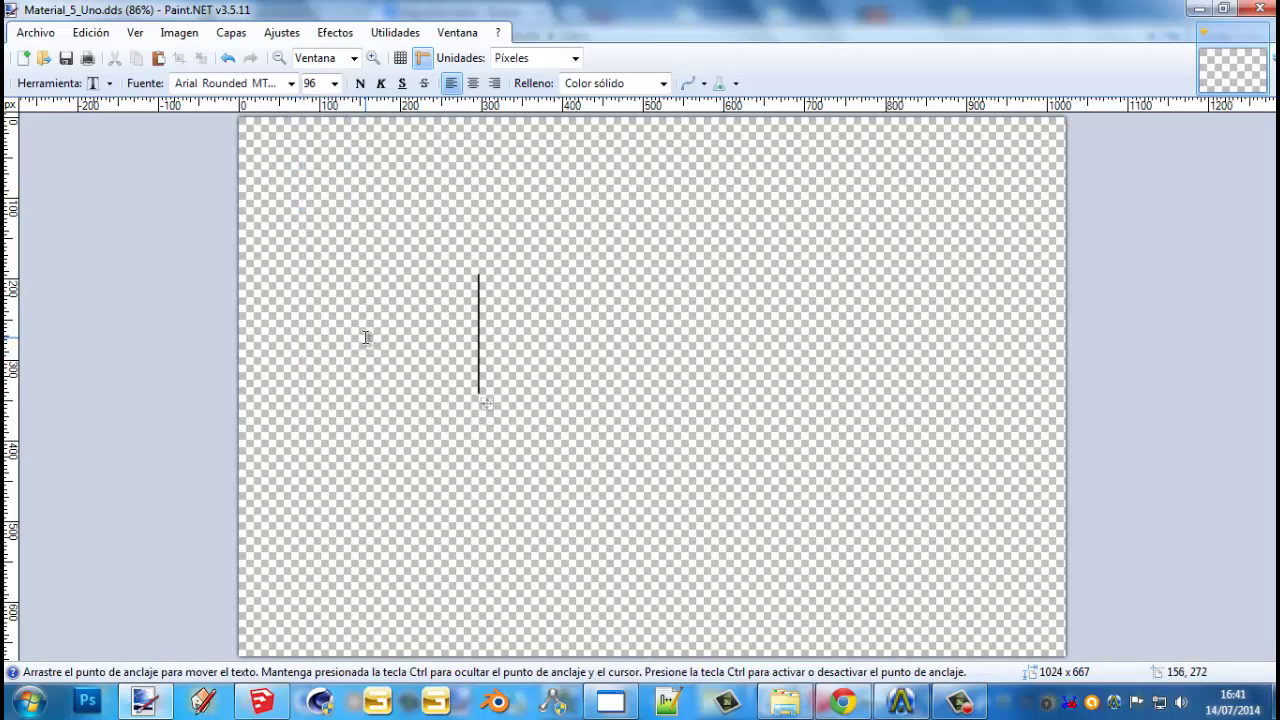
pyautogui.write('Wa')
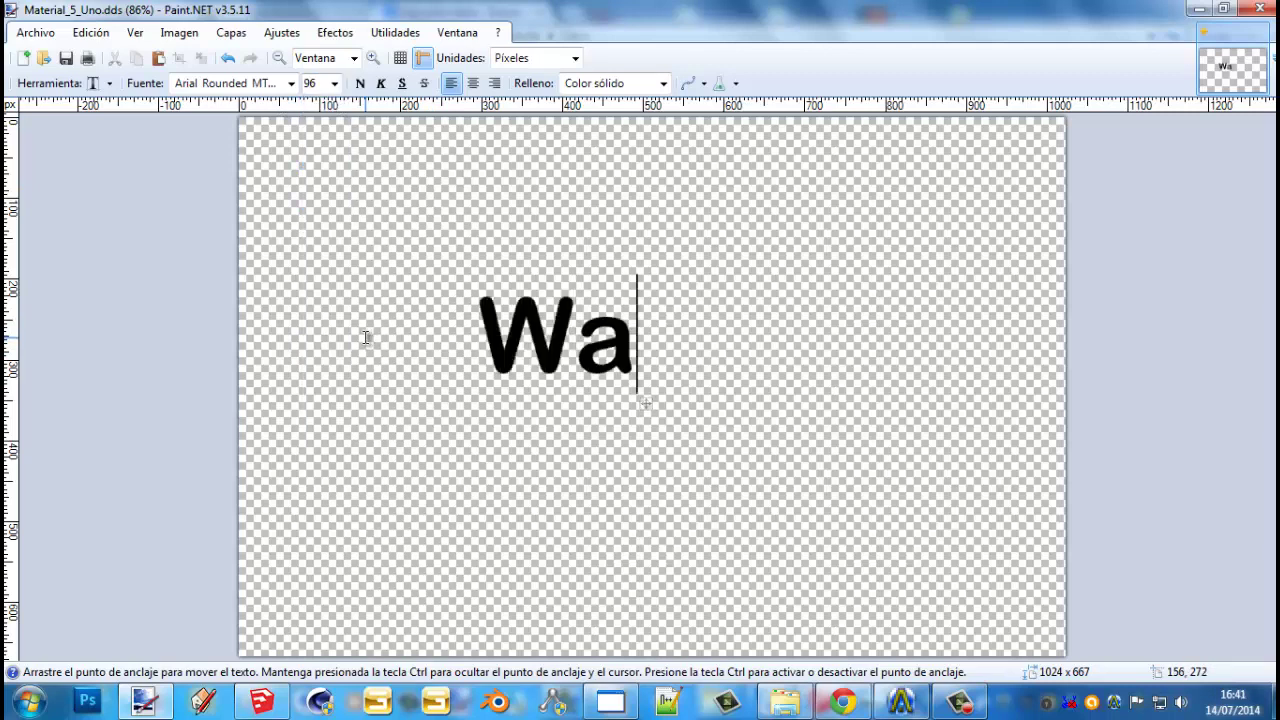
pyautogui.write('lter98')
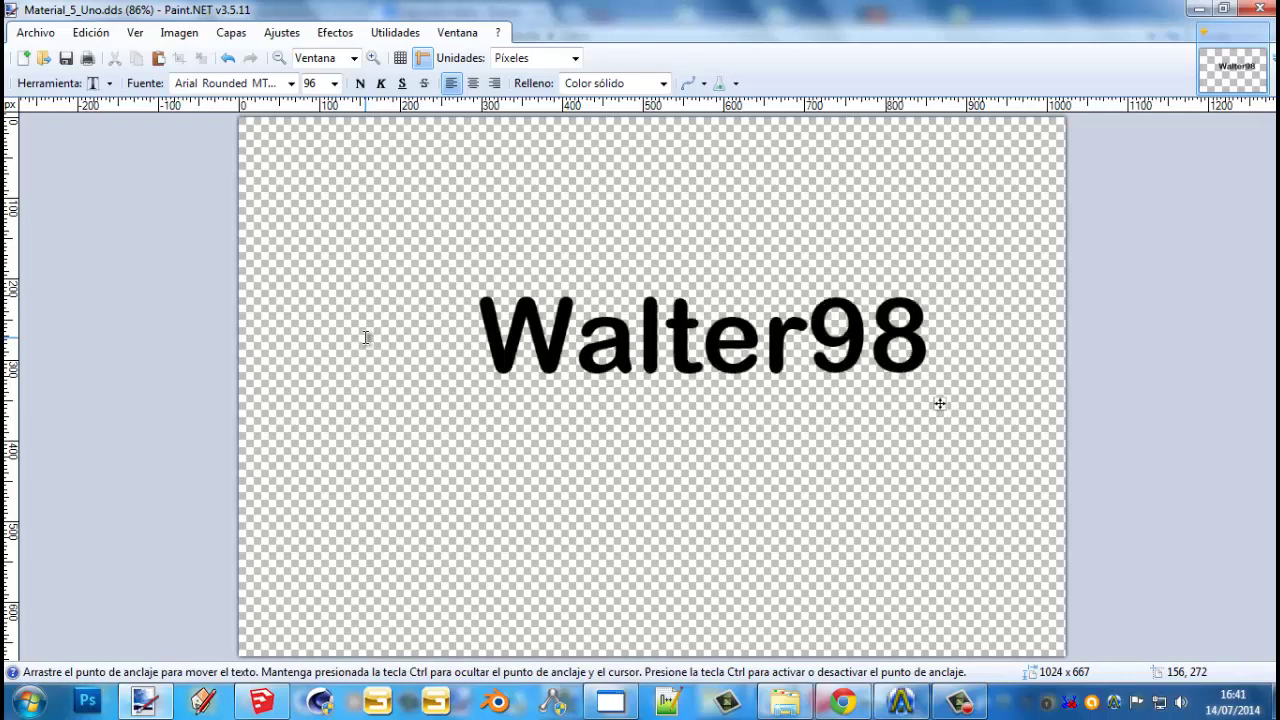
# Enlarge the nickname text to size 144 and move it to the middle of the canvas
pyautogui.click(291, 83)
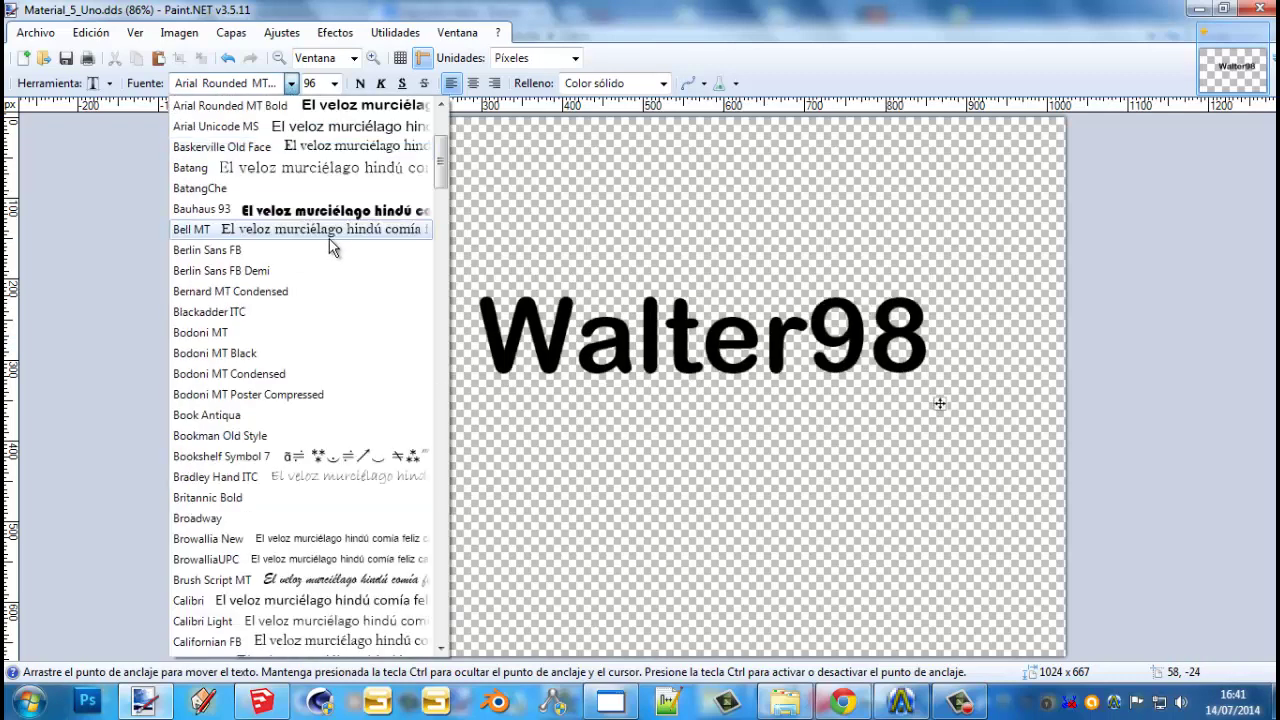
pyautogui.click(340, 110)
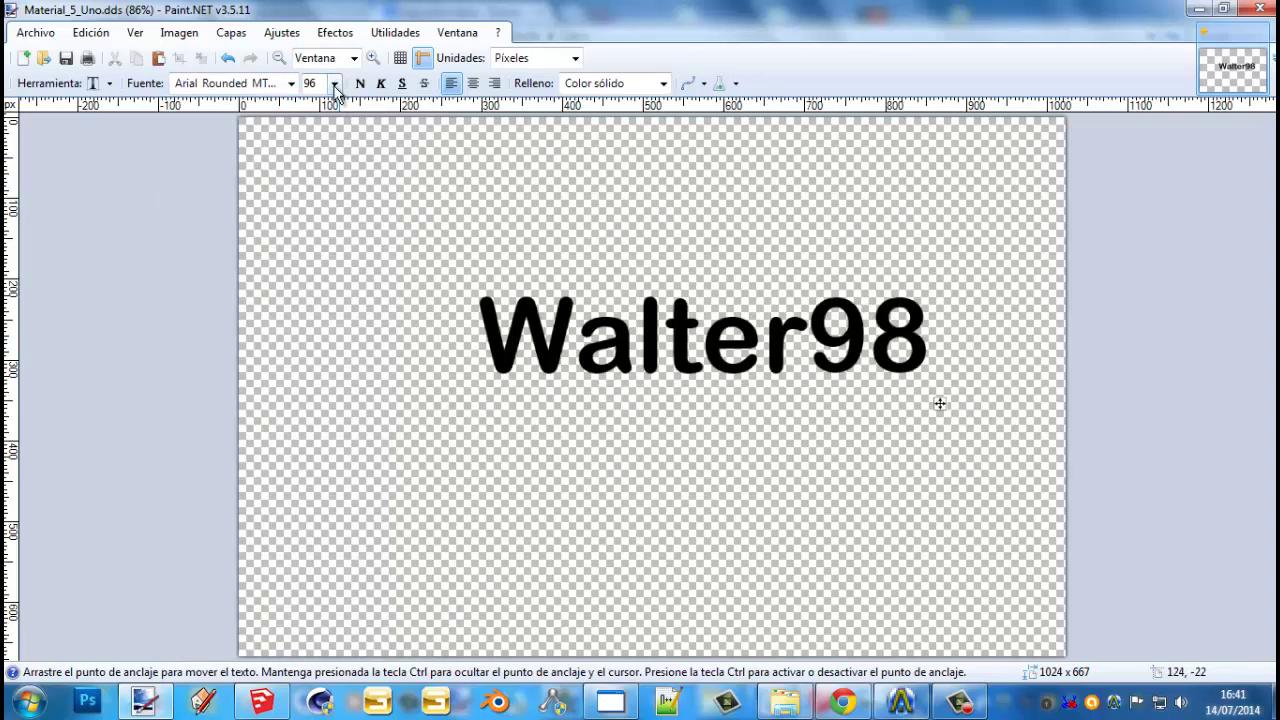
pyautogui.click(334, 83)
pyautogui.click(333, 366)
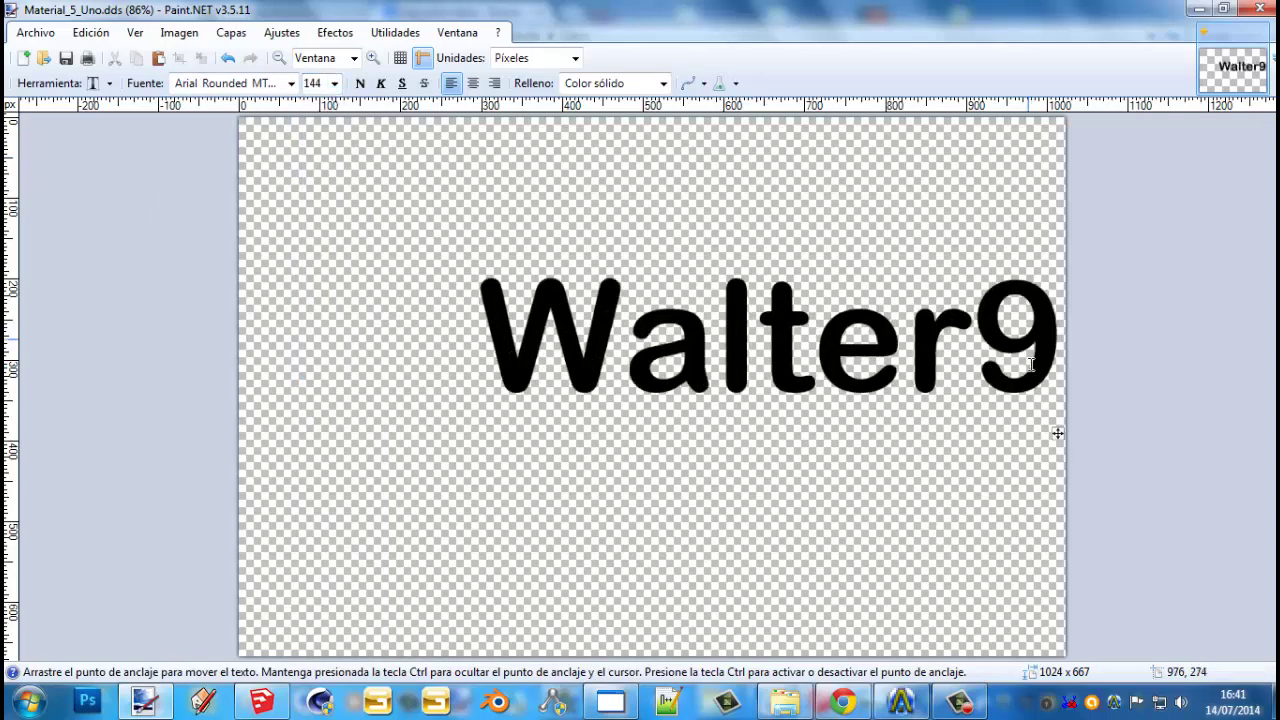
pyautogui.moveTo(1057, 433); pyautogui.dragTo(912, 485)
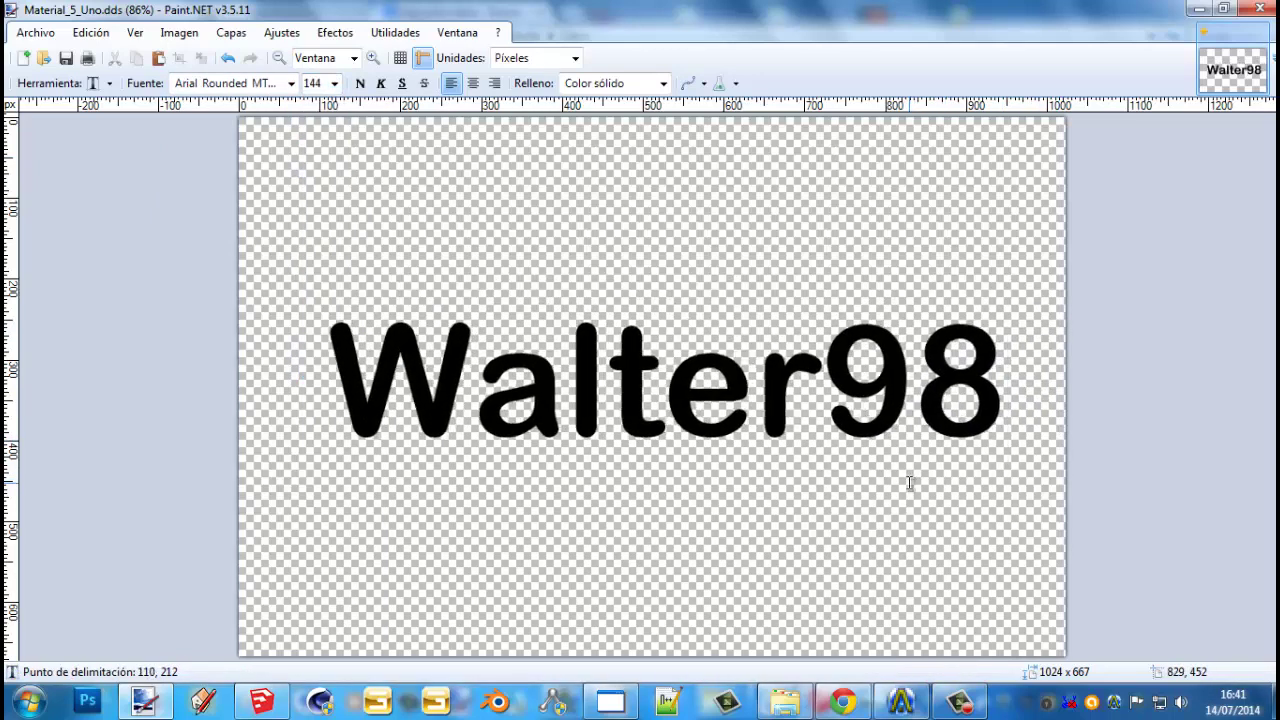
# Set the nickname text's font to Berlin Sans FB Demi, and save and close the Material_5_Uno texture
pyautogui.click(291, 83)
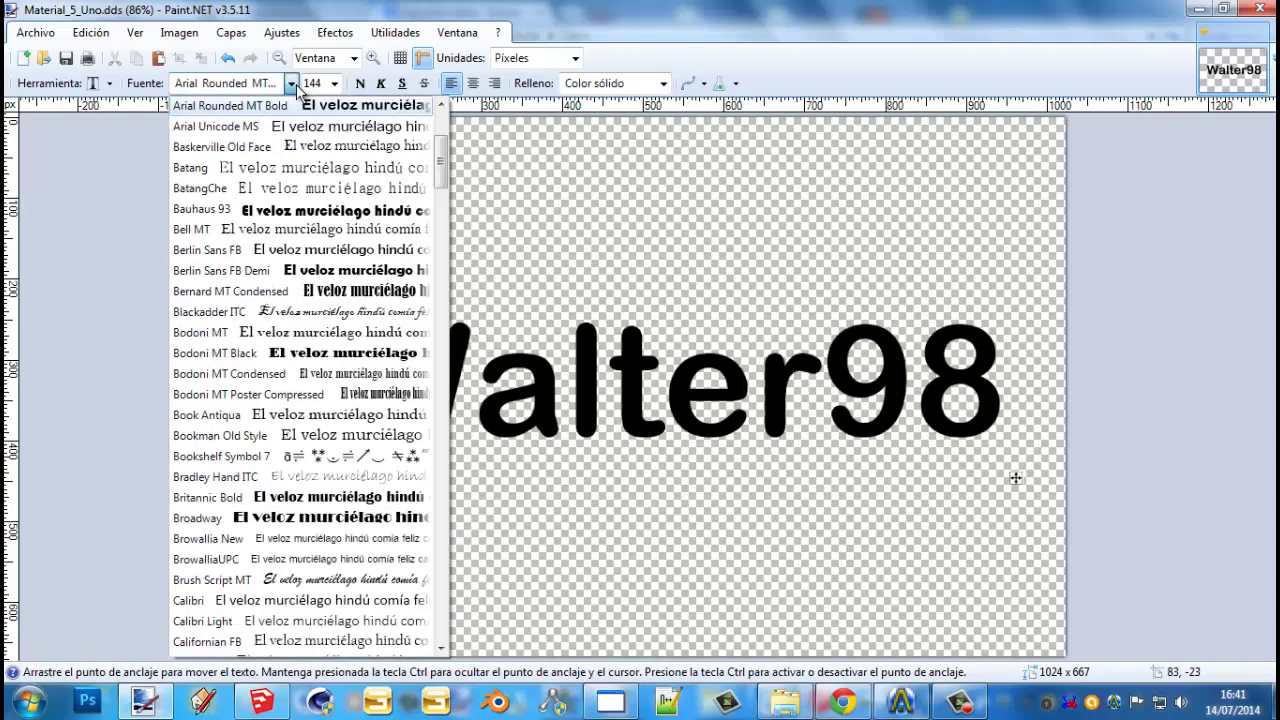
pyautogui.click(285, 272)
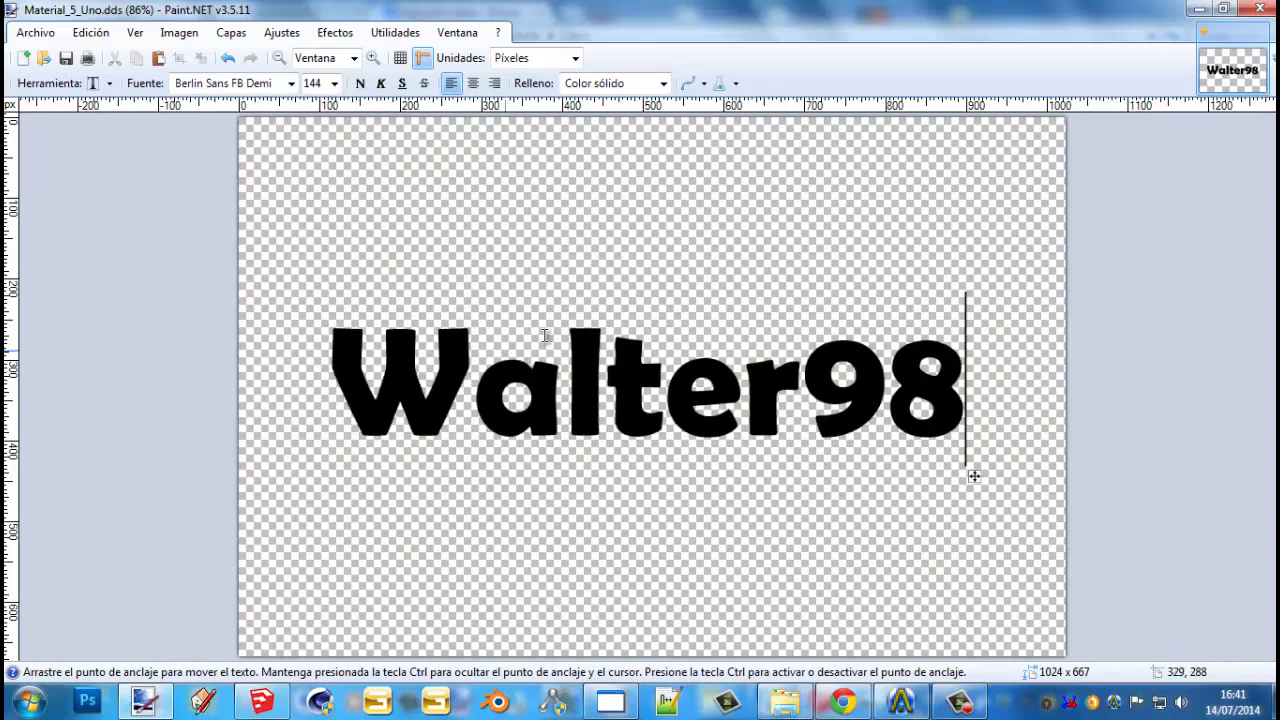
pyautogui.hotkey('ctrl', 'w')
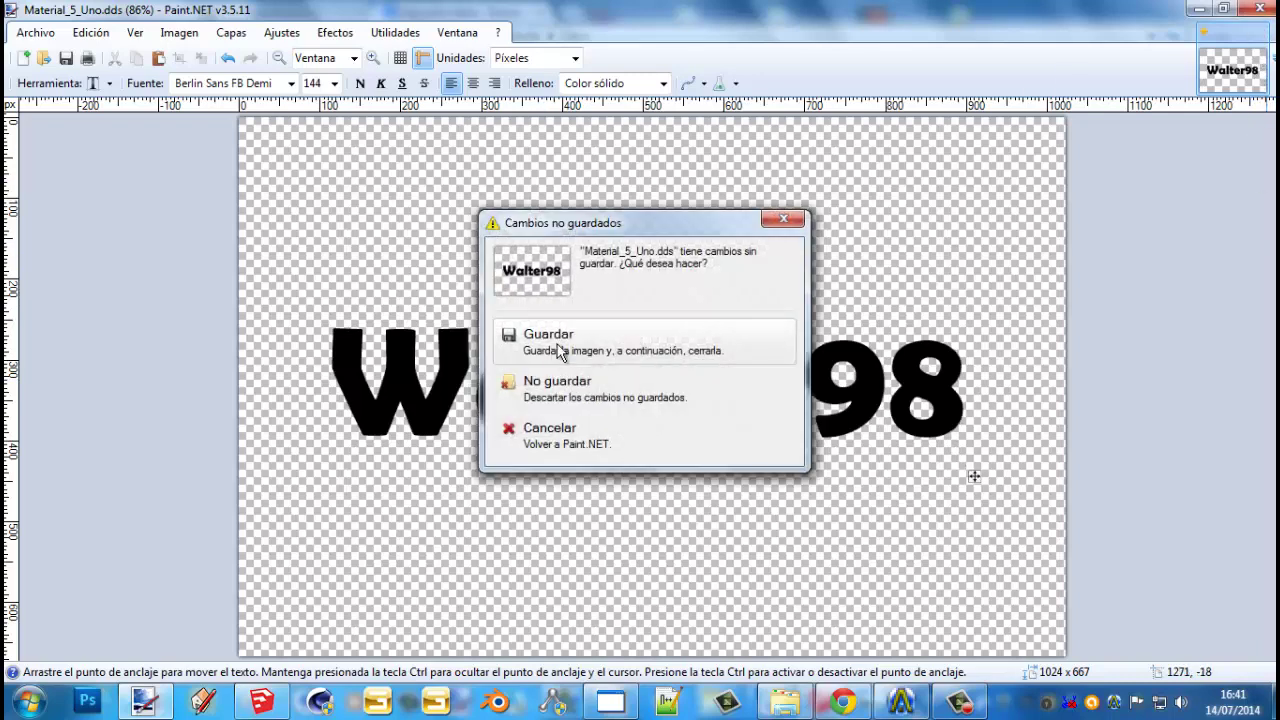
pyautogui.click(491, 345)
pyautogui.click(662, 497)
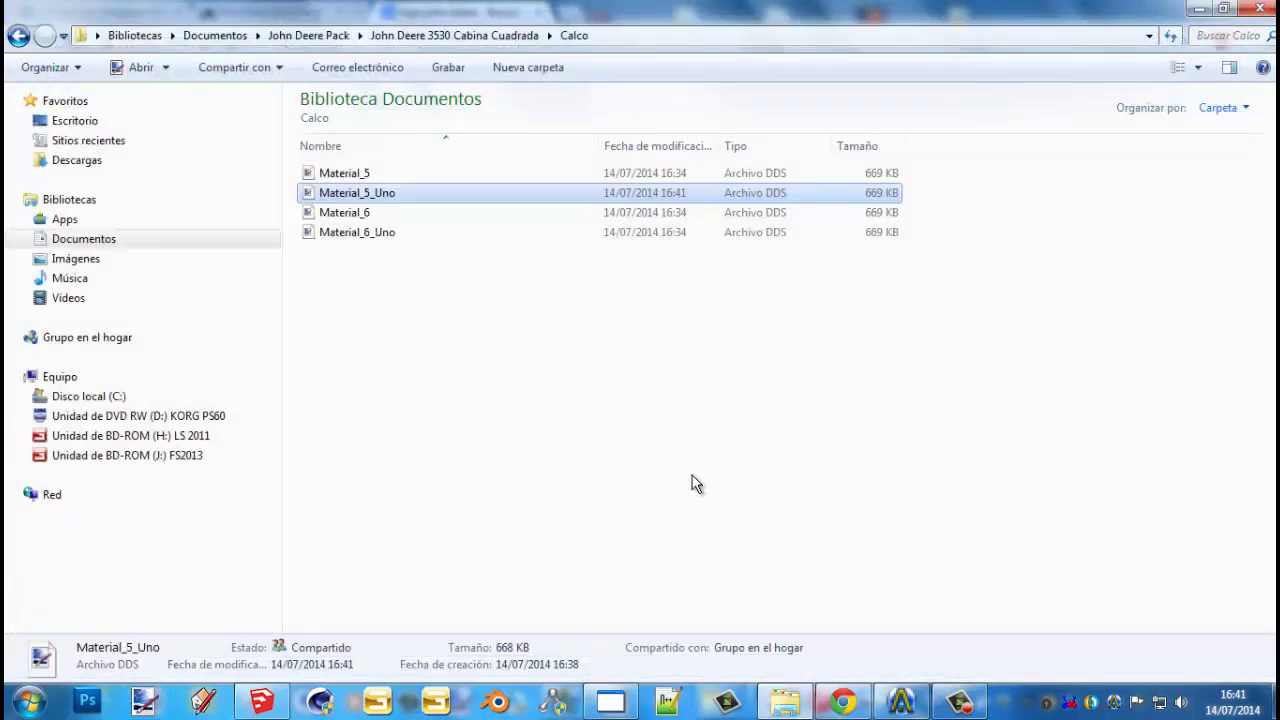
pyautogui.click(360, 177)
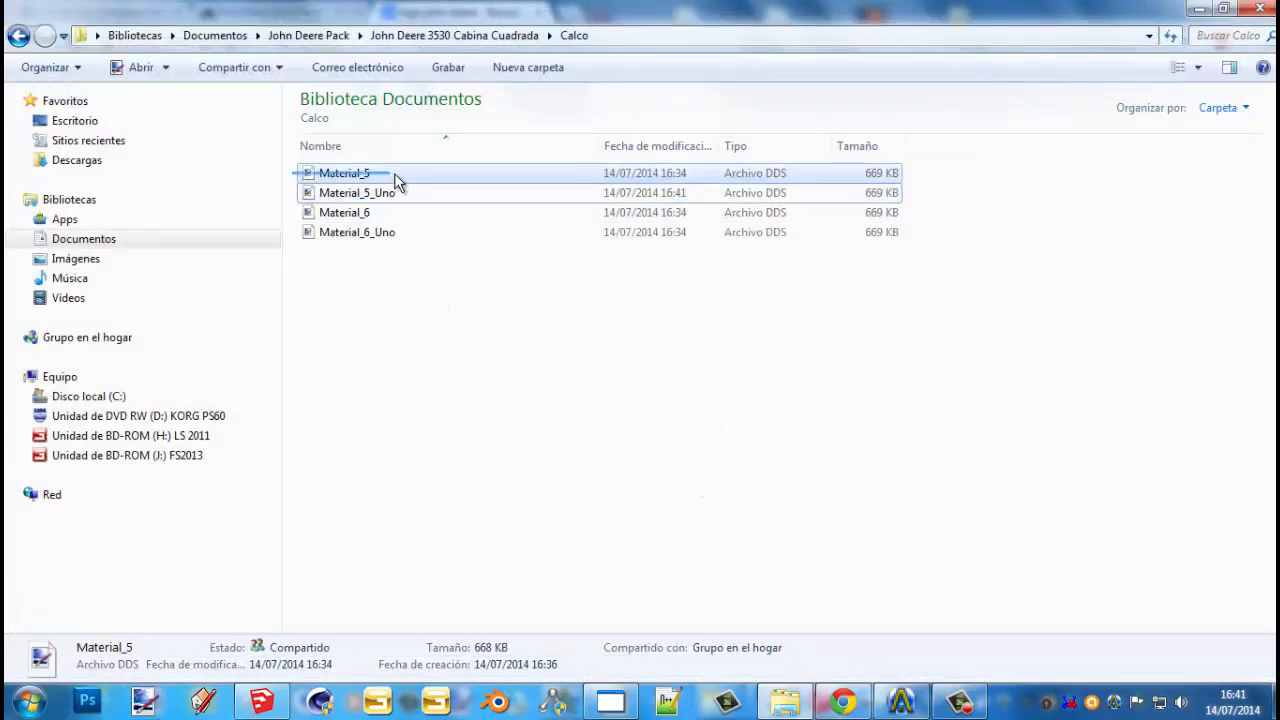
pyautogui.hotkey('ctrl', 'a')
pyautogui.moveTo(439, 388); pyautogui.dragTo(440, 168)
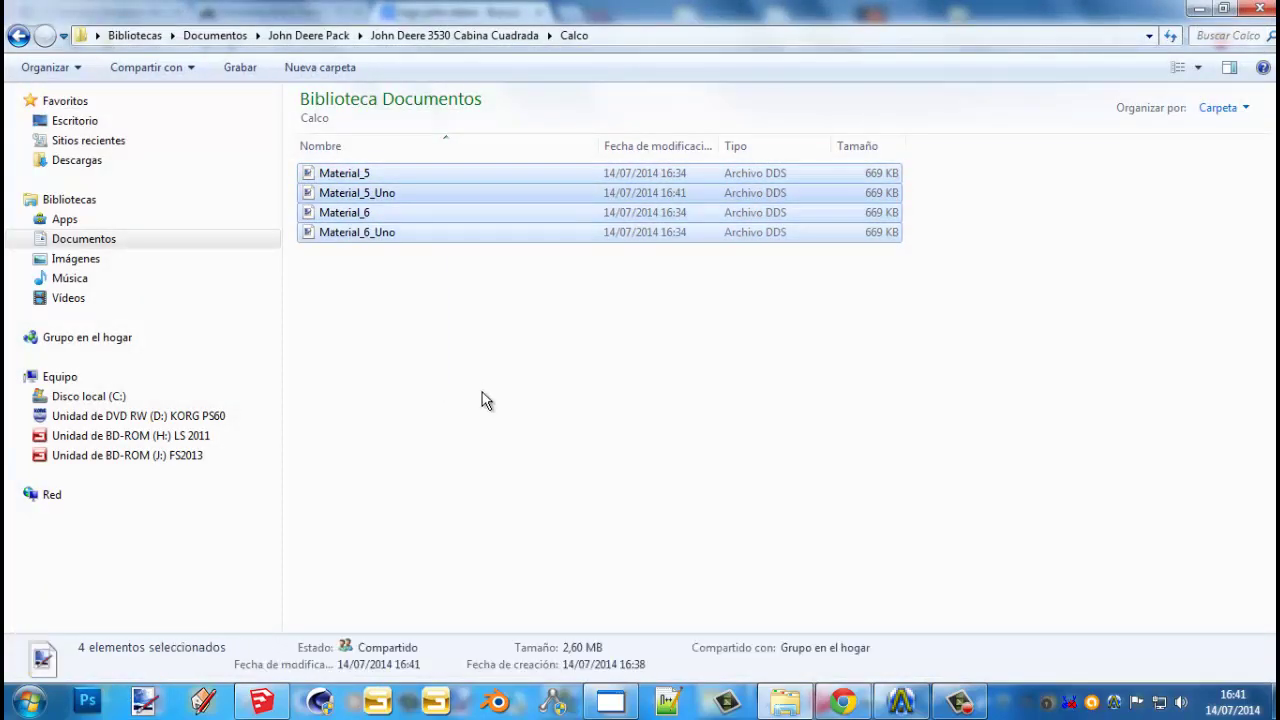
pyautogui.click(480, 400)
# Return to the John Deere 3530 Cabina Cuadrada folder, open the CalcoDos I3D file in GIANTS Editor and select the Calco shape
pyautogui.click(415, 35)
pyautogui.moveTo(415, 425); pyautogui.dragTo(398, 156)
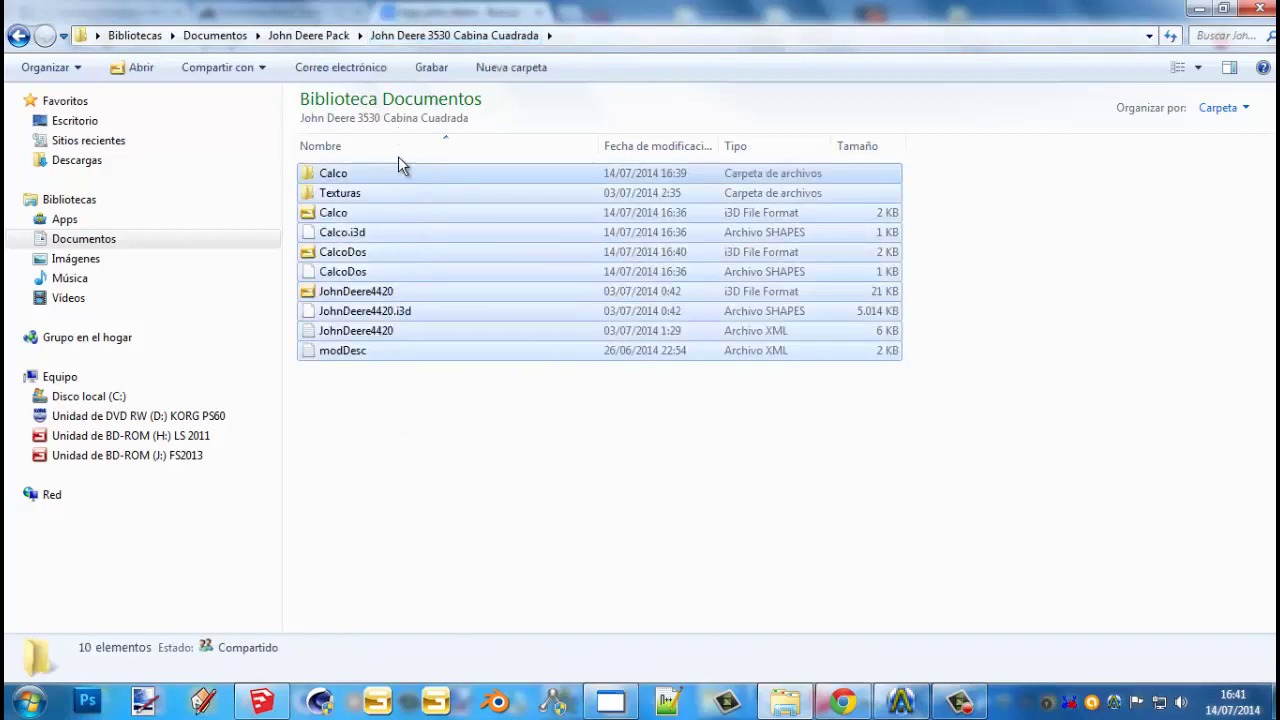
pyautogui.click(423, 513)
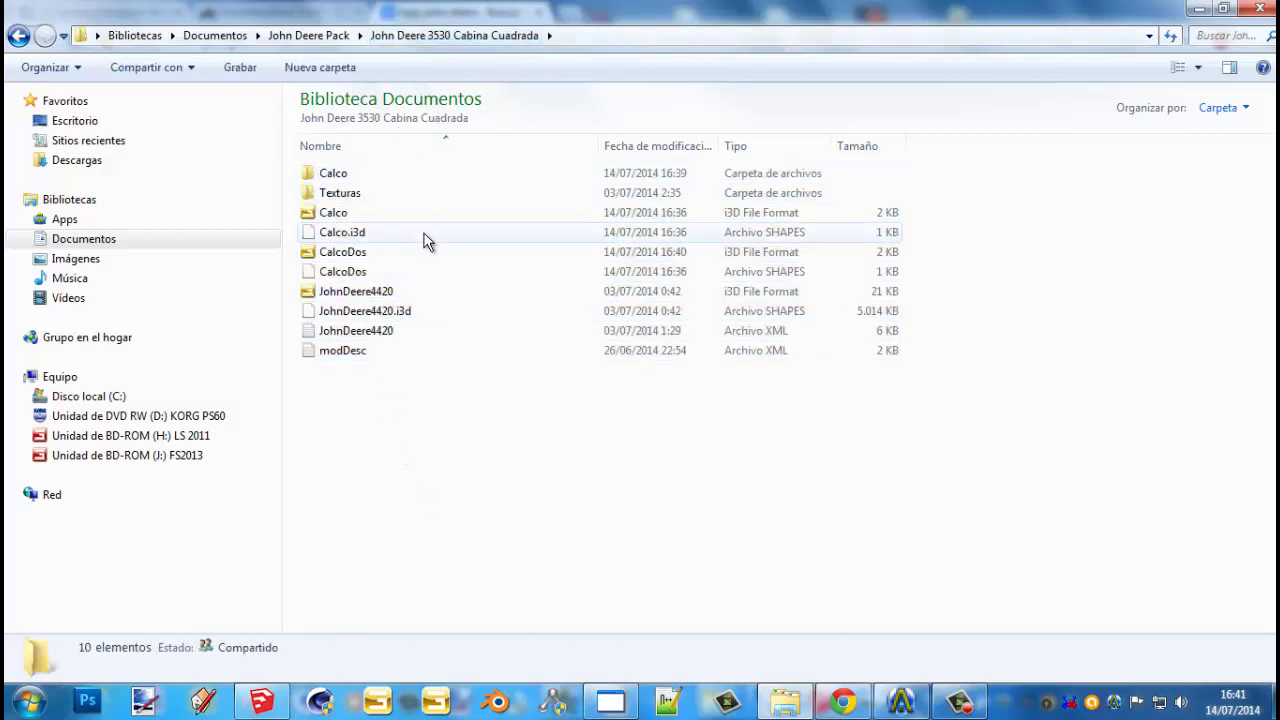
pyautogui.click(409, 260)
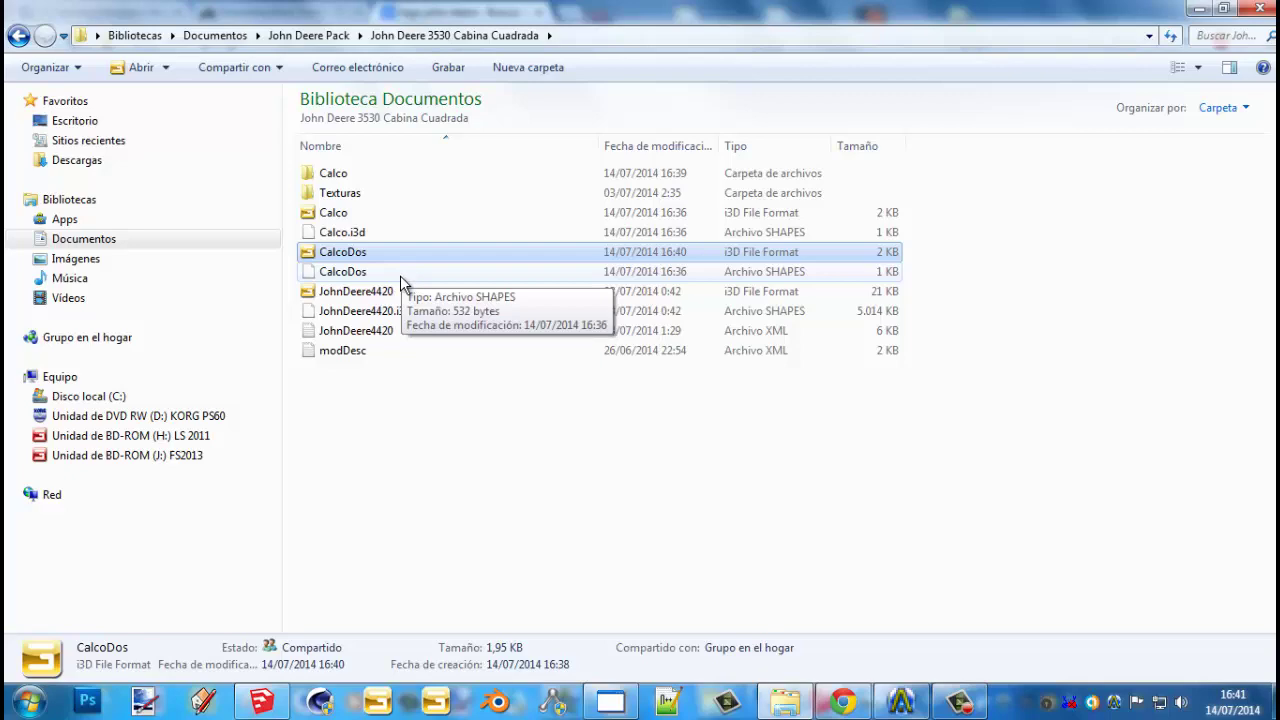
pyautogui.press('Return')
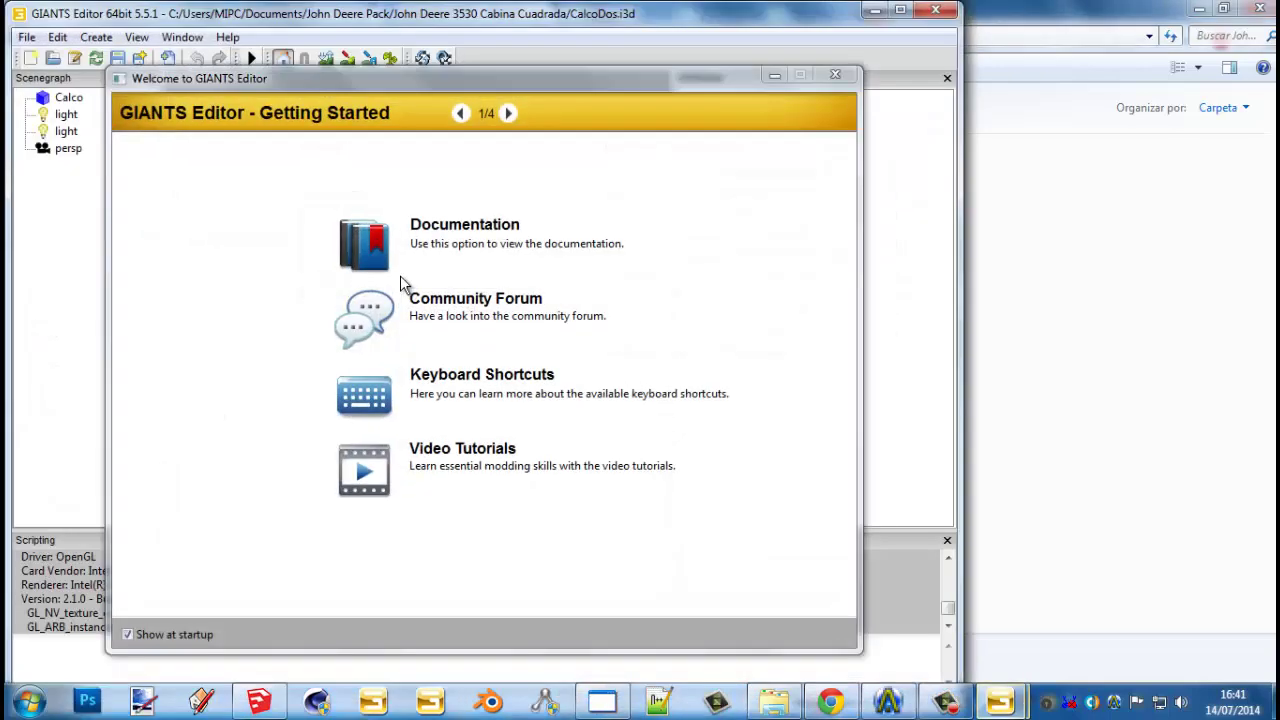
pyautogui.click(843, 77)
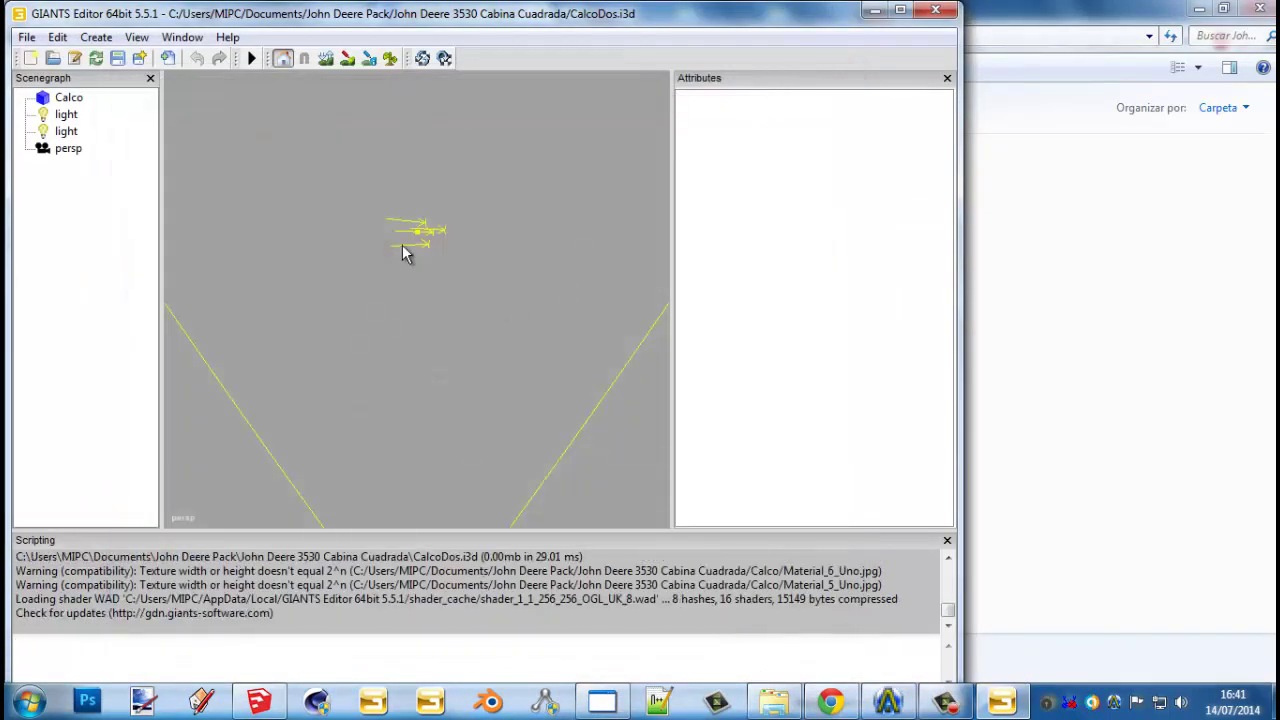
pyautogui.click(70, 98)
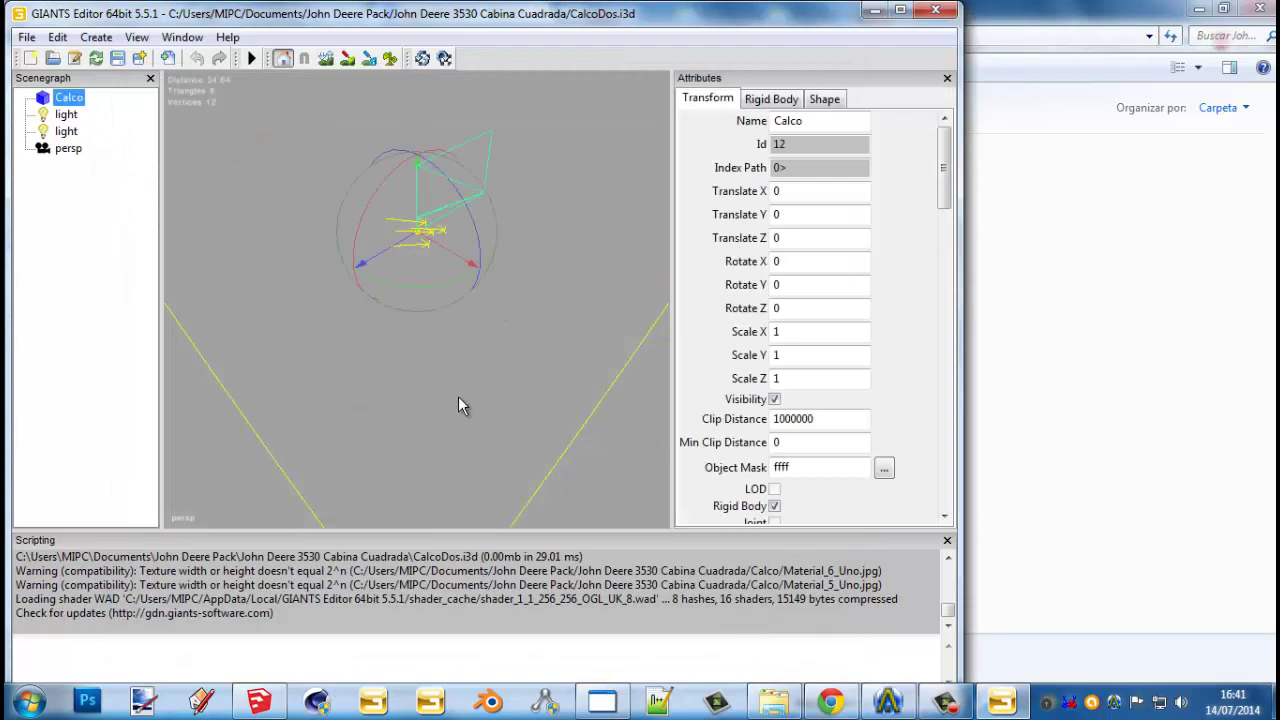
# Inspect the text texture on the CalcoDos decal, and save and close the file
pyautogui.moveTo(412, 342); pyautogui.dragTo(395, 312)
pyautogui.click(380, 300)
pyautogui.click(948, 12)
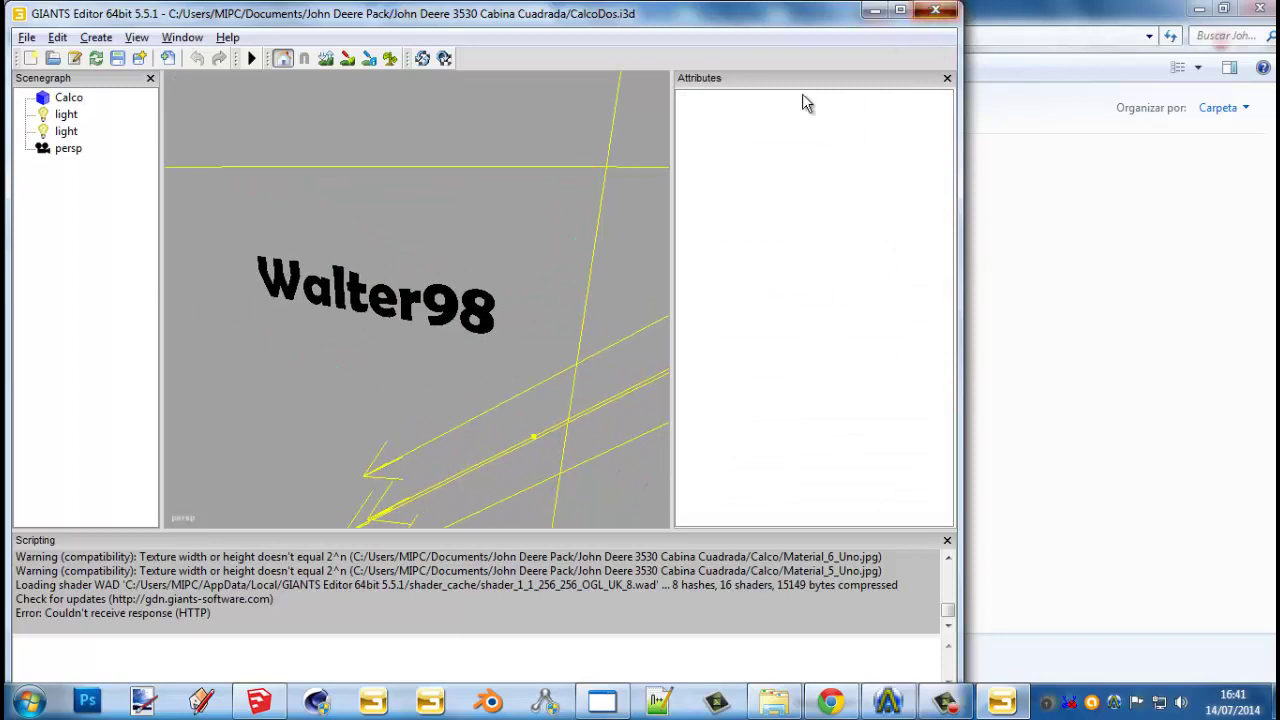
pyautogui.click(527, 378)
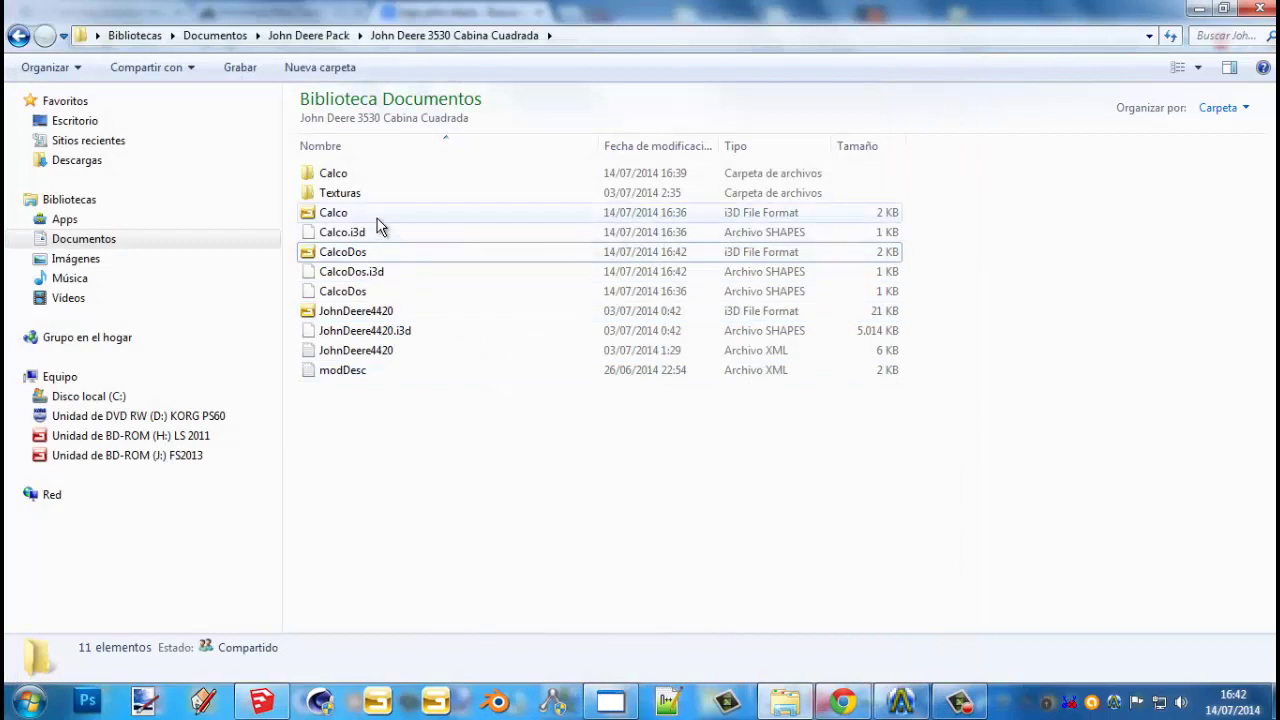
# Open the Calco I3D file, inspect its John Deere logo decal, and save and close the file
pyautogui.click(377, 217)
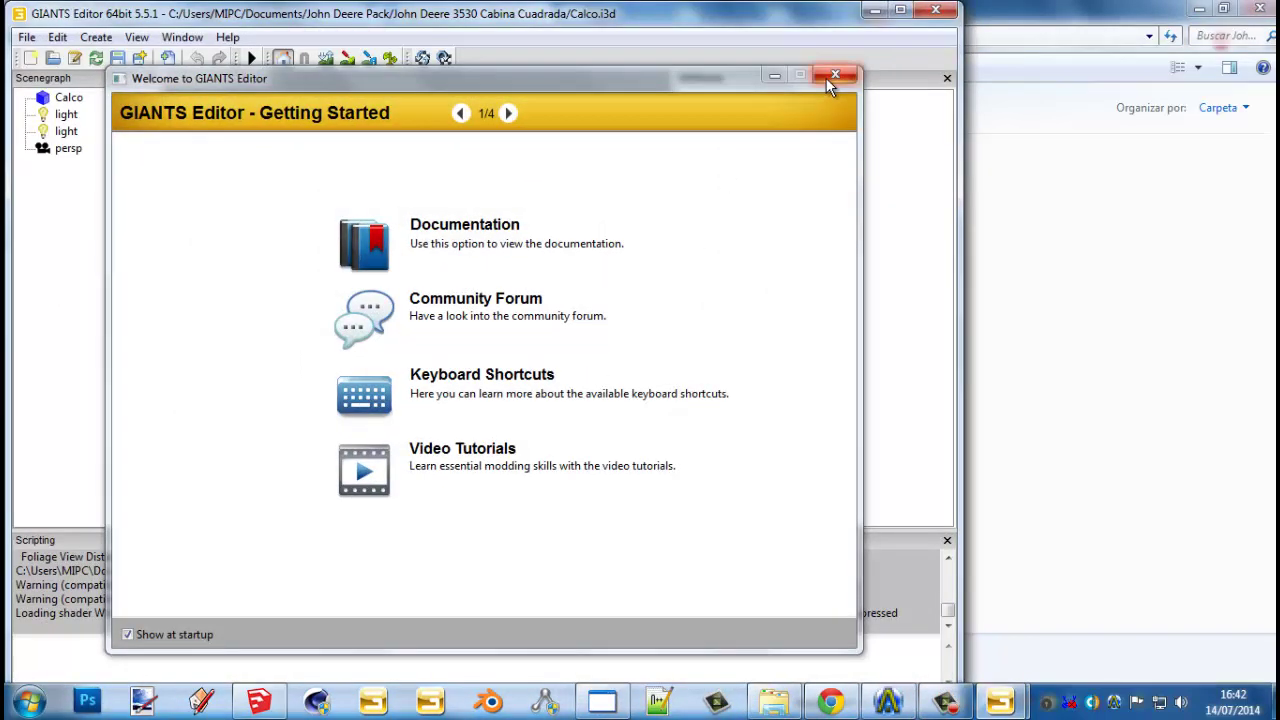
pyautogui.click(835, 76)
pyautogui.click(68, 98)
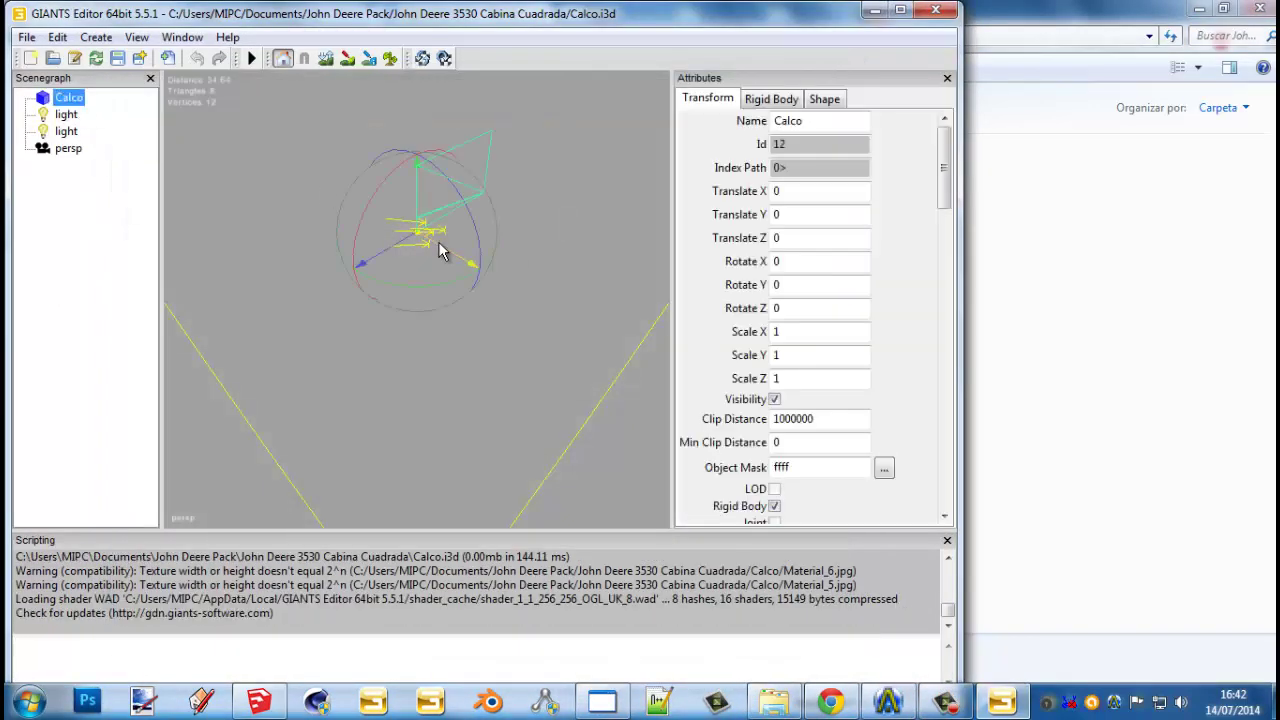
pyautogui.moveTo(352, 272); pyautogui.dragTo(522, 309)
pyautogui.scroll(5, 522, 309)
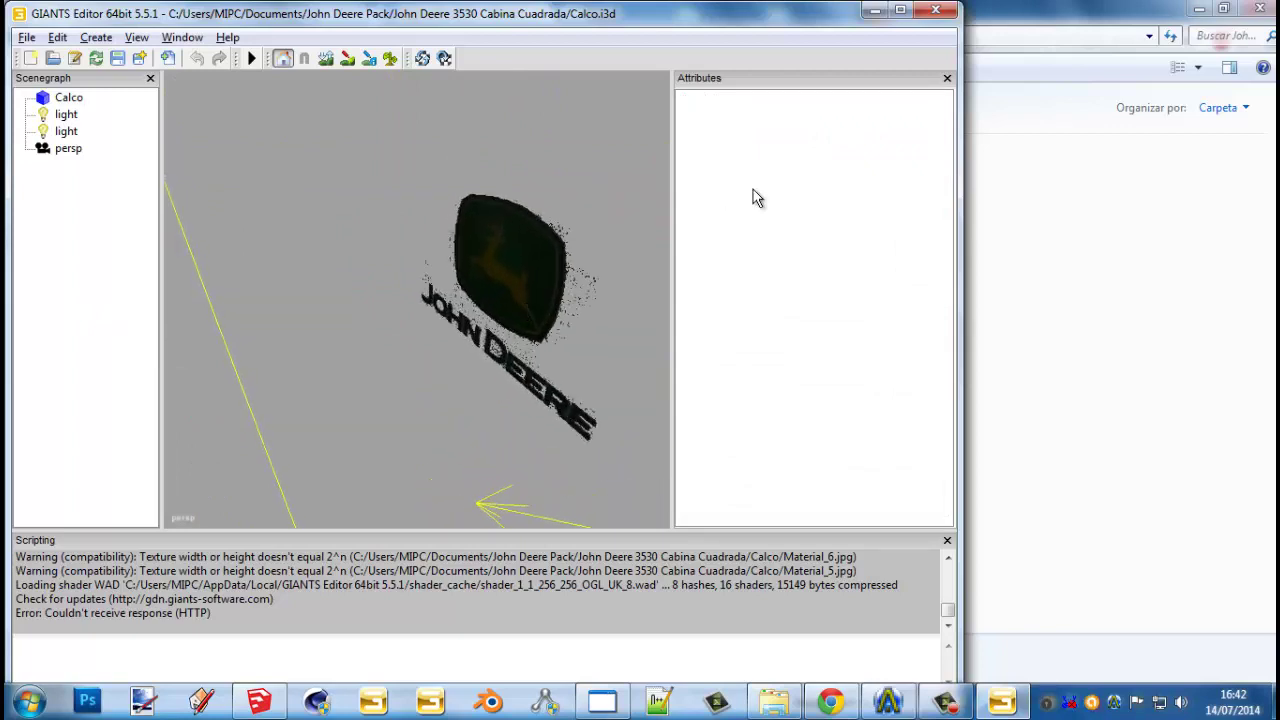
pyautogui.click(925, 14)
pyautogui.click(549, 378)
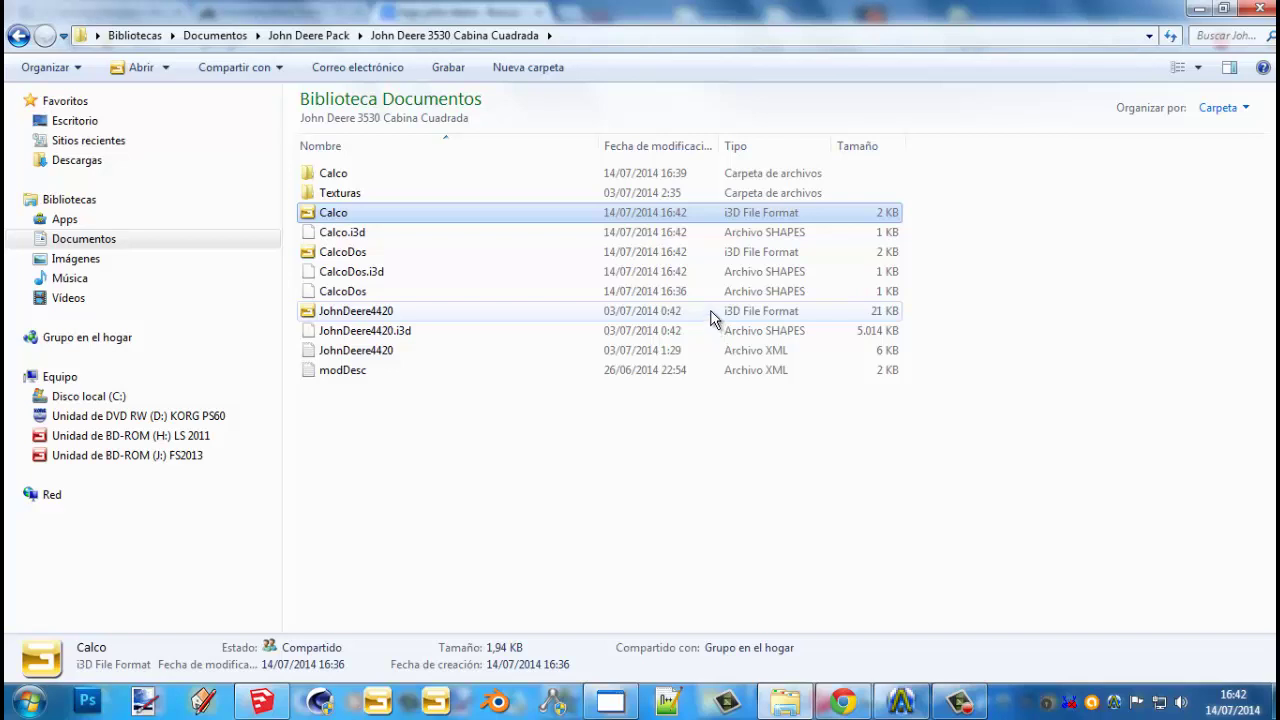
# Open the JohnDeere4420 I3D file from the mod folder and switch the viewport to the scene's camera named camera
pyautogui.click(455, 262)
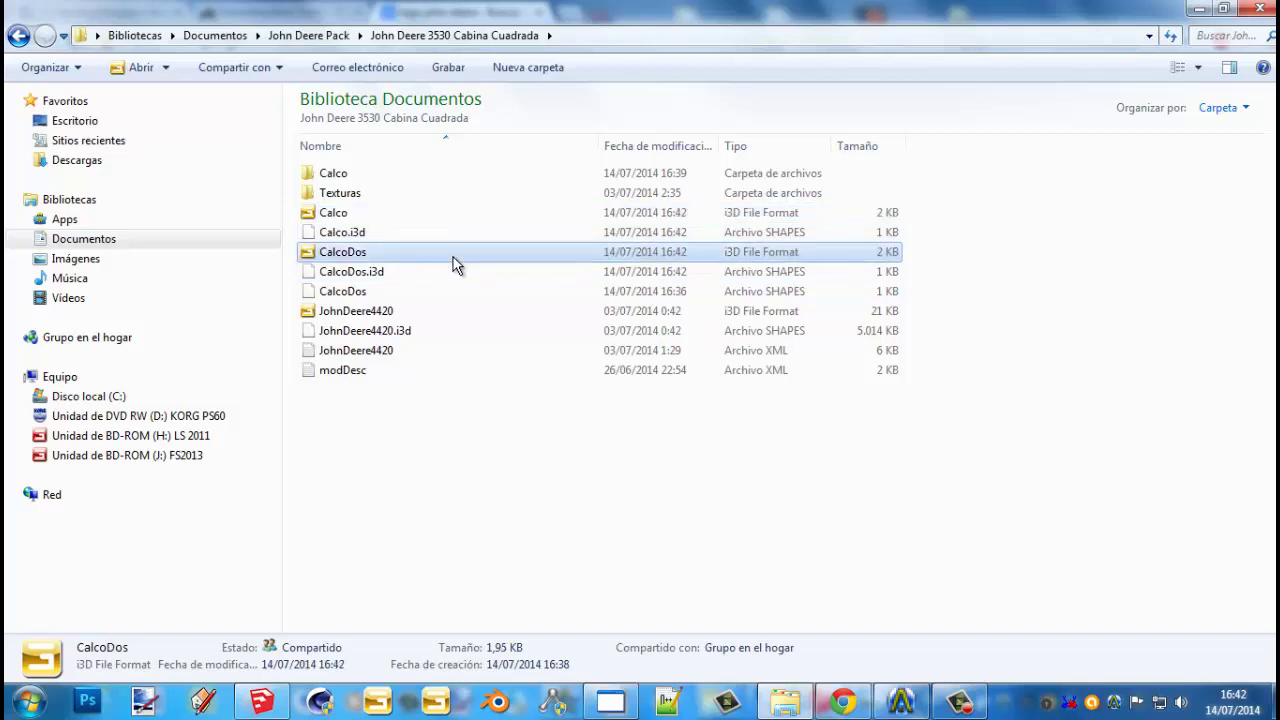
pyautogui.click(428, 312)
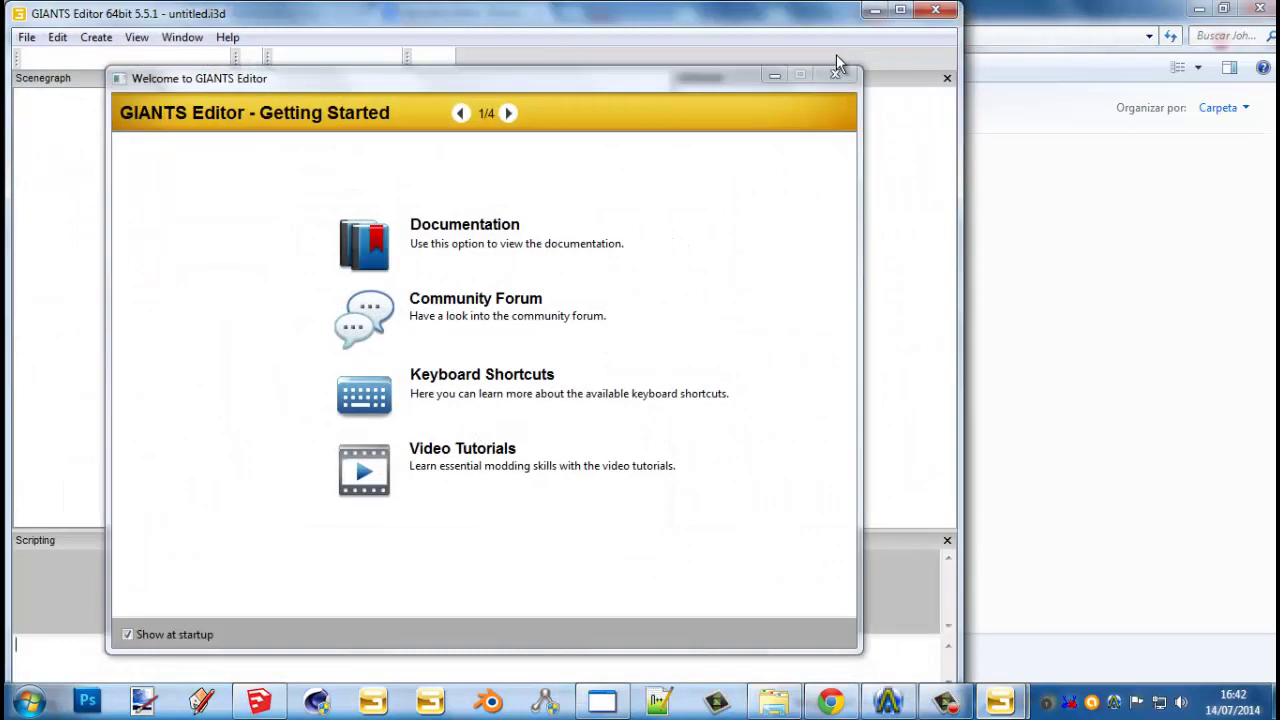
pyautogui.click(848, 77)
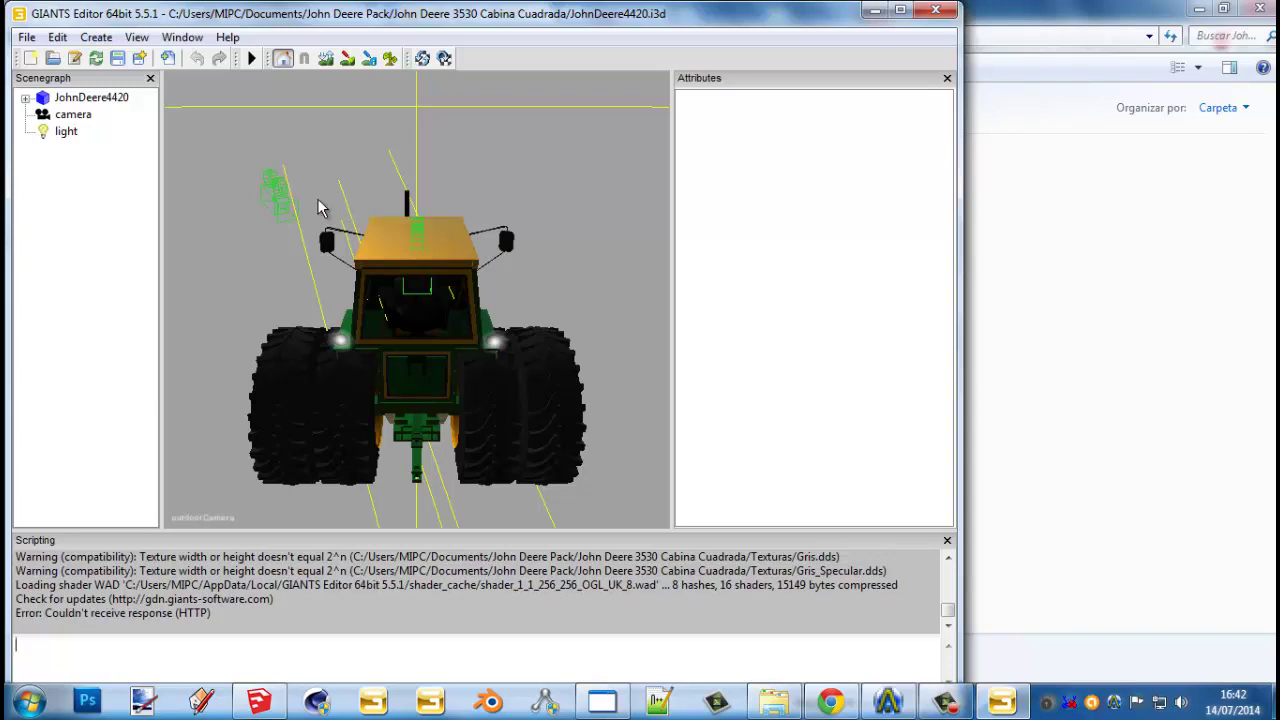
pyautogui.click(137, 37)
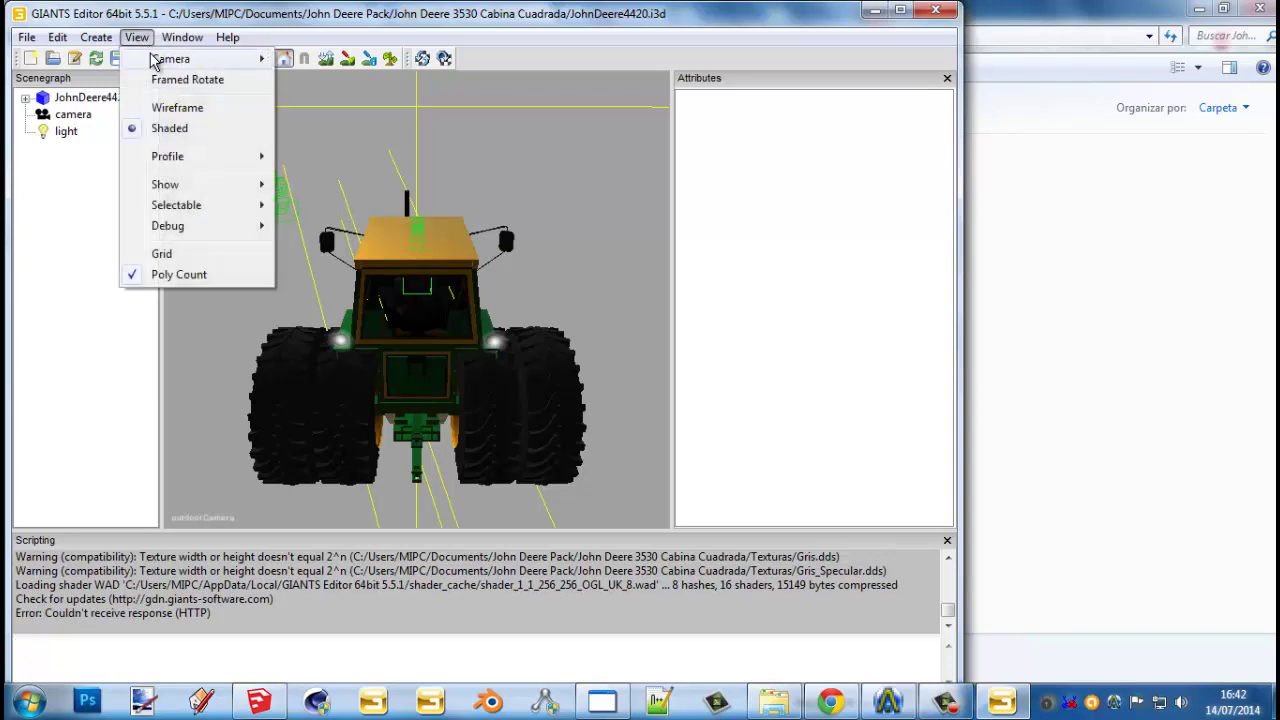
pyautogui.moveTo(152, 60)
pyautogui.click(316, 97)
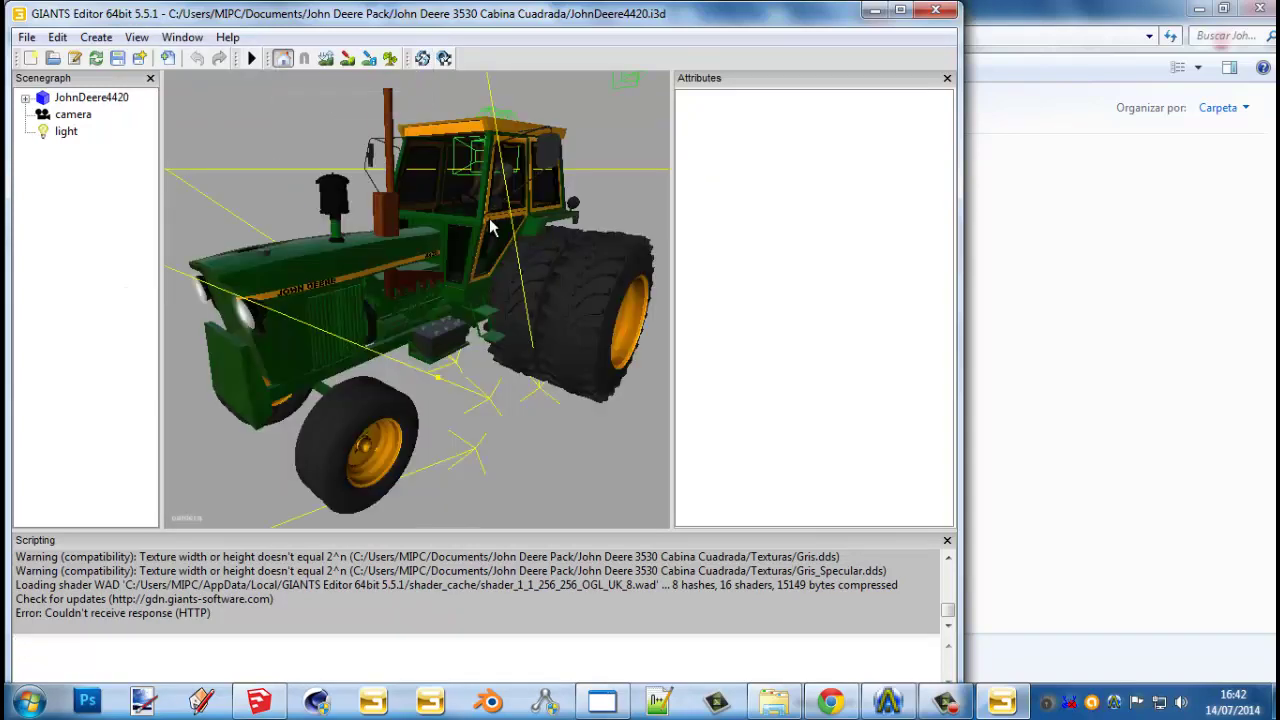
# Import the Calco I3D file into the tractor scene
pyautogui.scroll(-10, 507, 245)
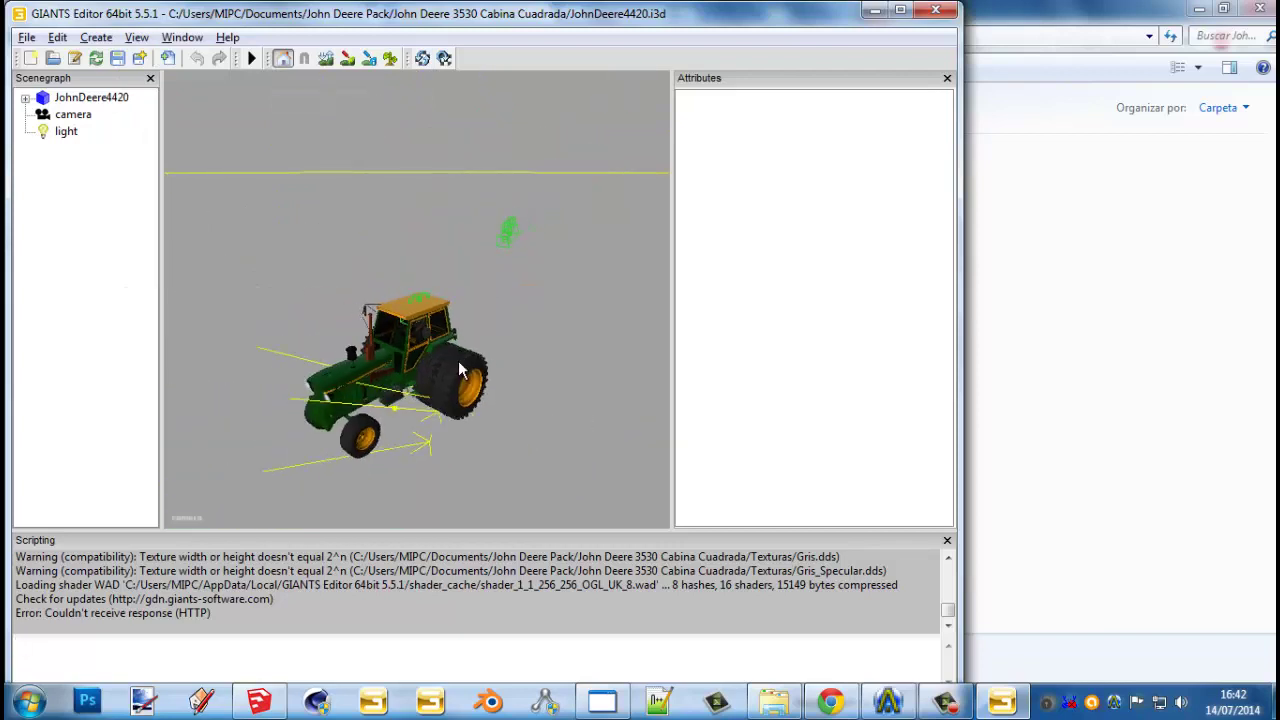
pyautogui.moveTo(460, 370); pyautogui.dragTo(400, 380)
pyautogui.scroll(5, 497, 348)
pyautogui.scroll(2, 407, 380)
pyautogui.scroll(-2, 407, 380)
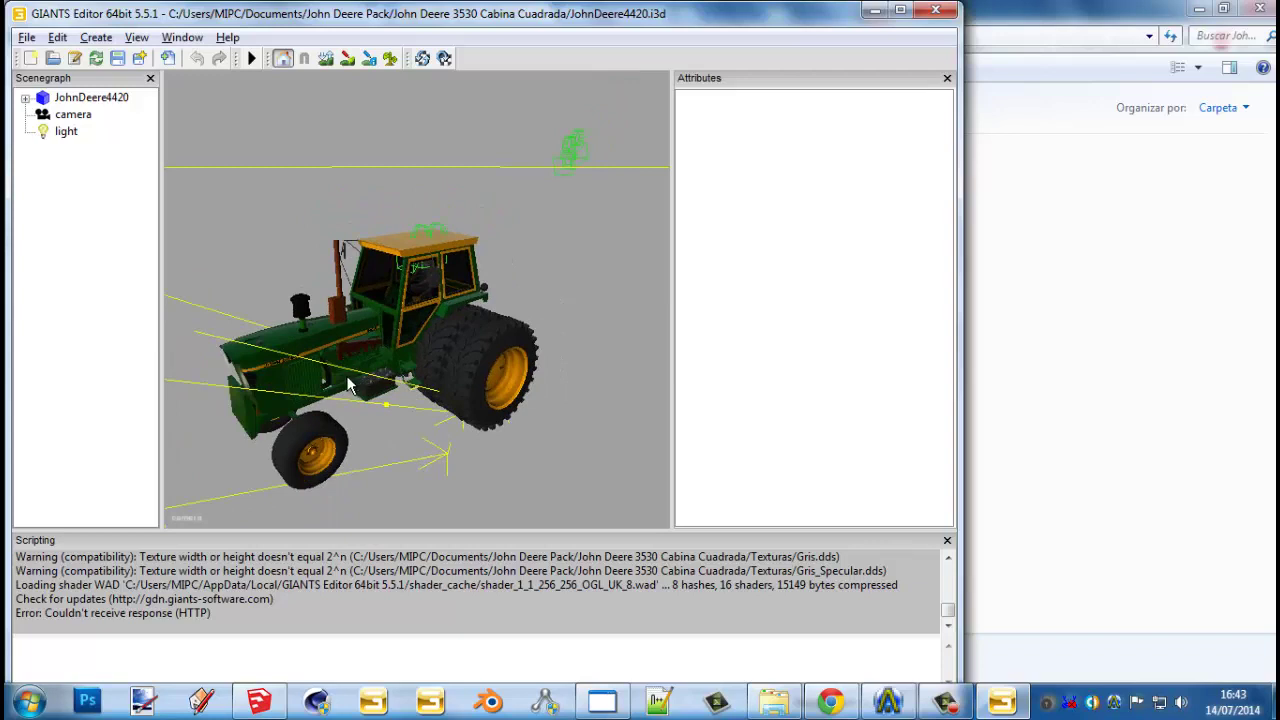
pyautogui.click(18, 42)
pyautogui.click(83, 196)
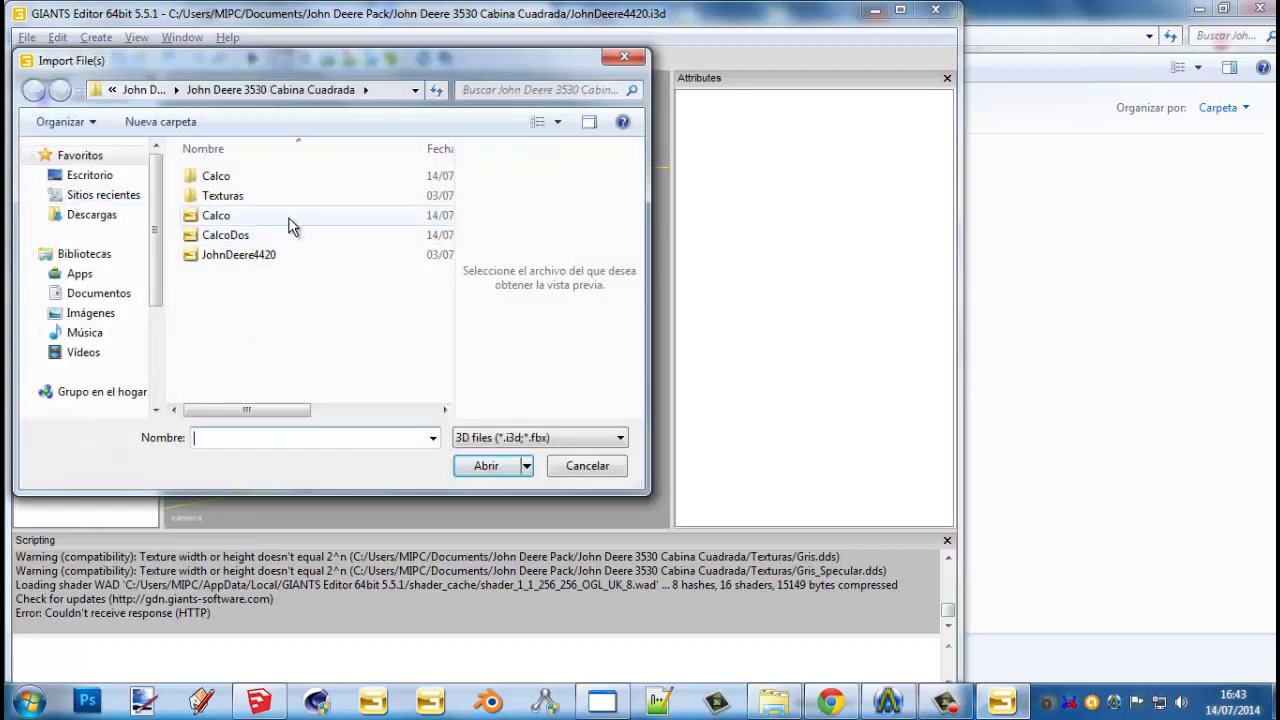
pyautogui.doubleClick(288, 217)
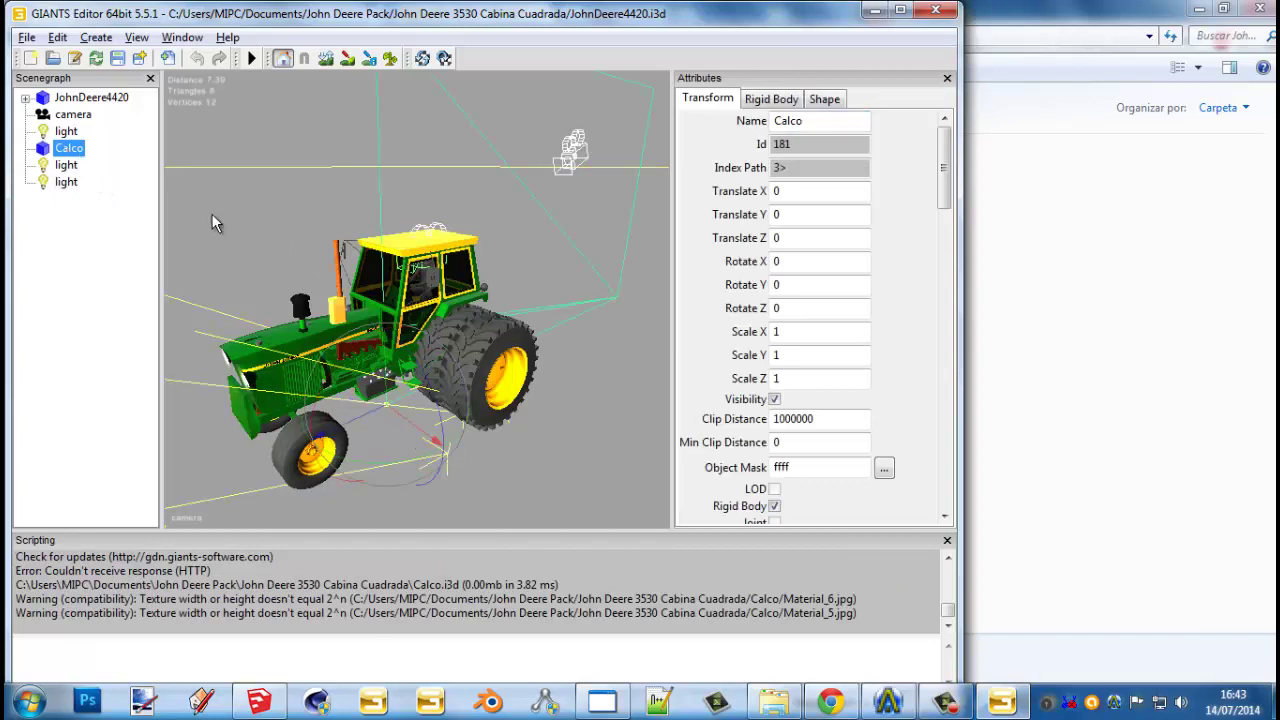
# Turn the Calco decal about half a turn around the vertical axis and move it to about X 0.44, Z -5.18
pyautogui.click(393, 472)
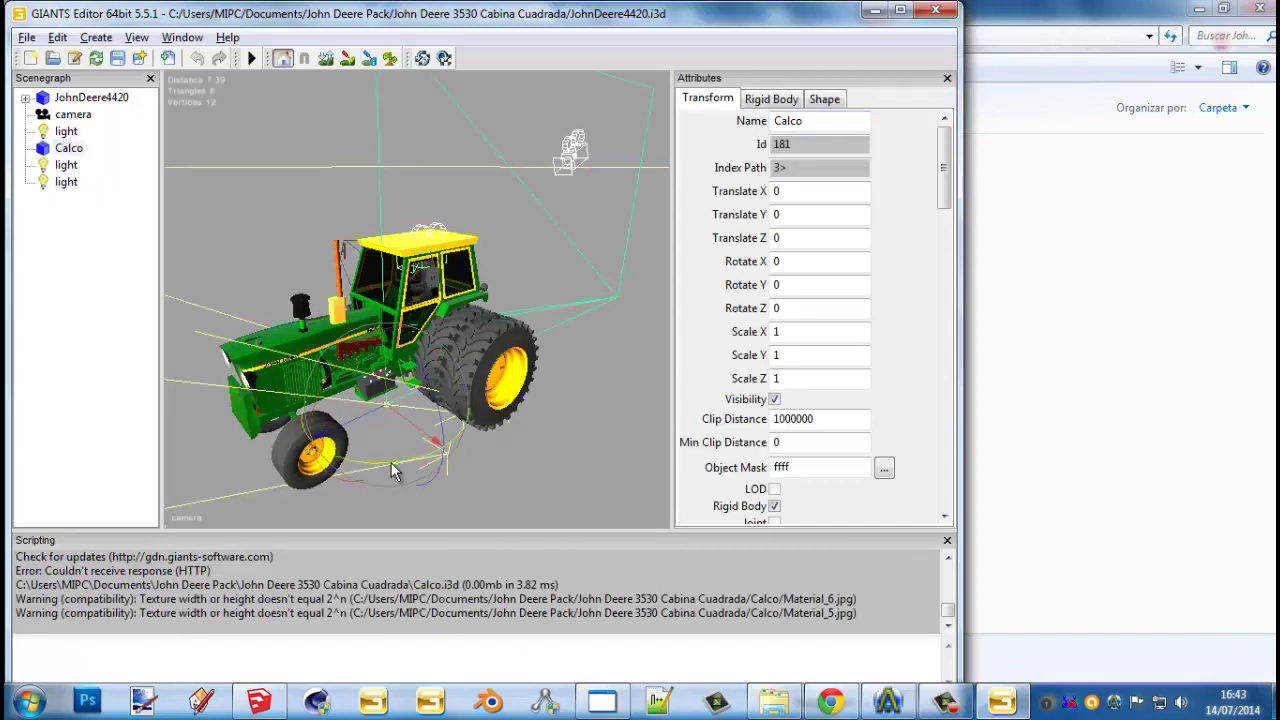
pyautogui.moveTo(393, 472); pyautogui.dragTo(392, 366)
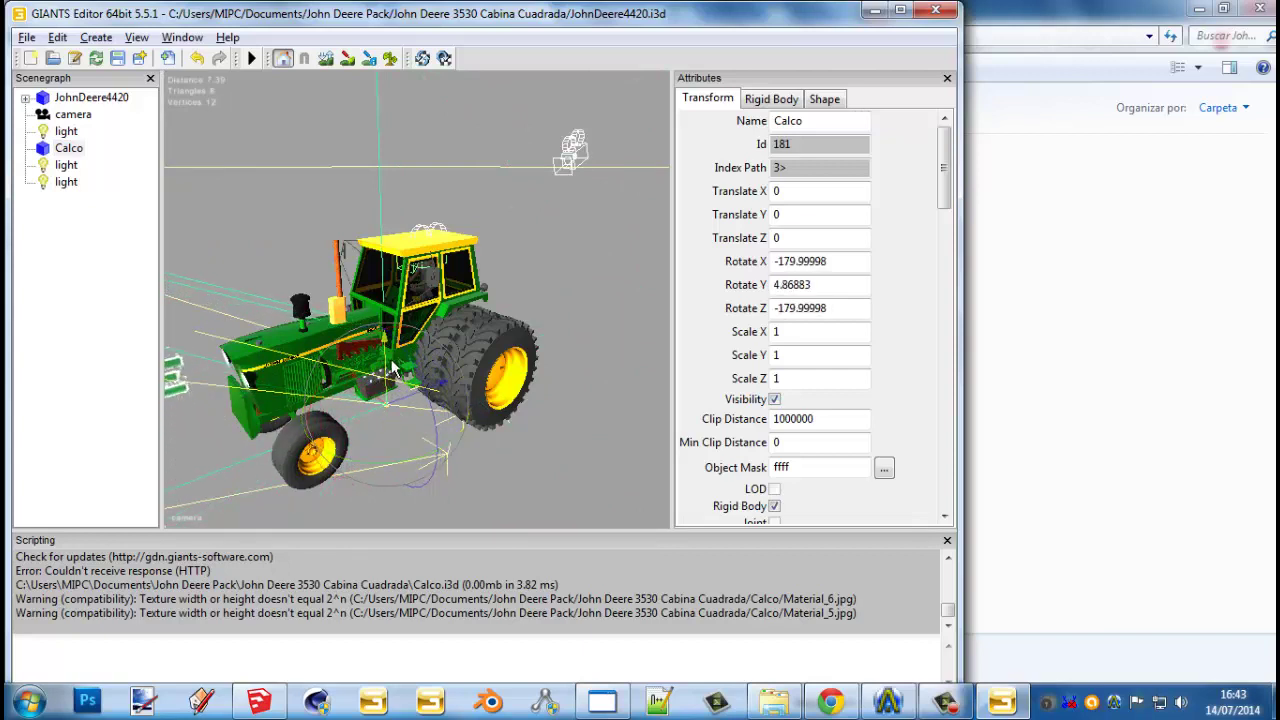
pyautogui.moveTo(560, 316); pyautogui.dragTo(596, 298)
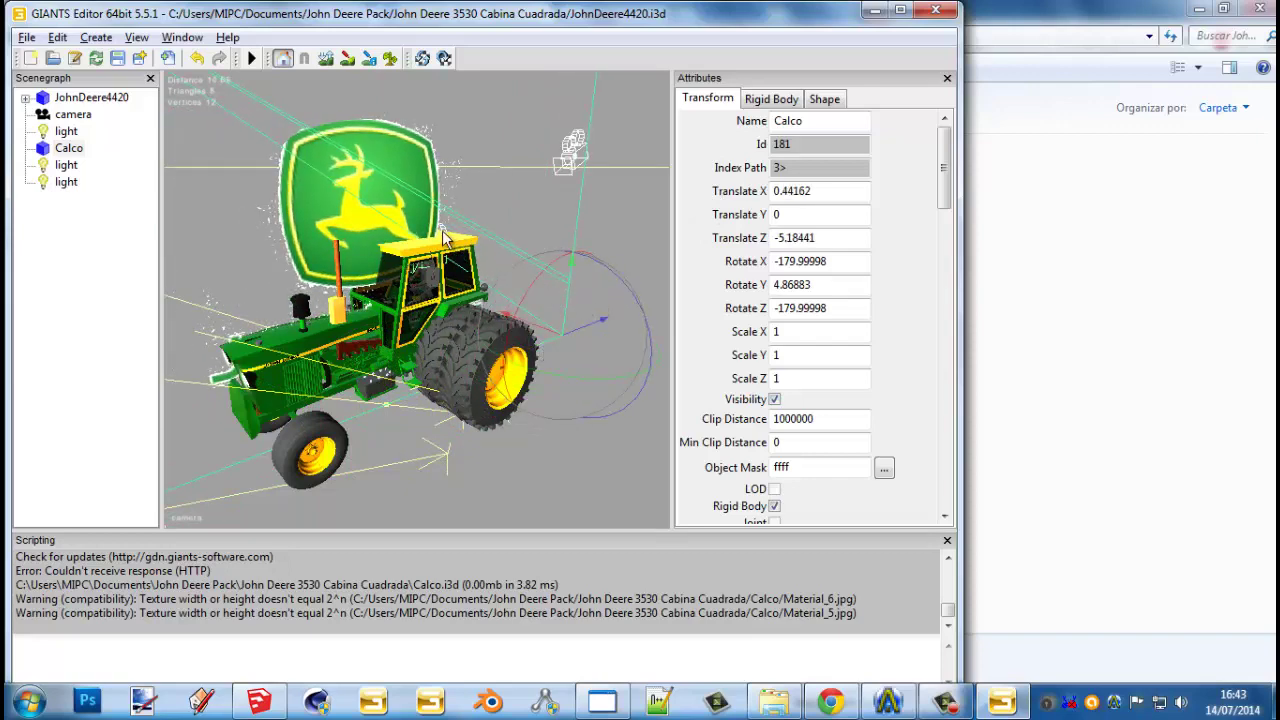
# Set the Calco decal's scale to 0.2 on the X, Y and Z axes
pyautogui.scroll(4, 444, 238)
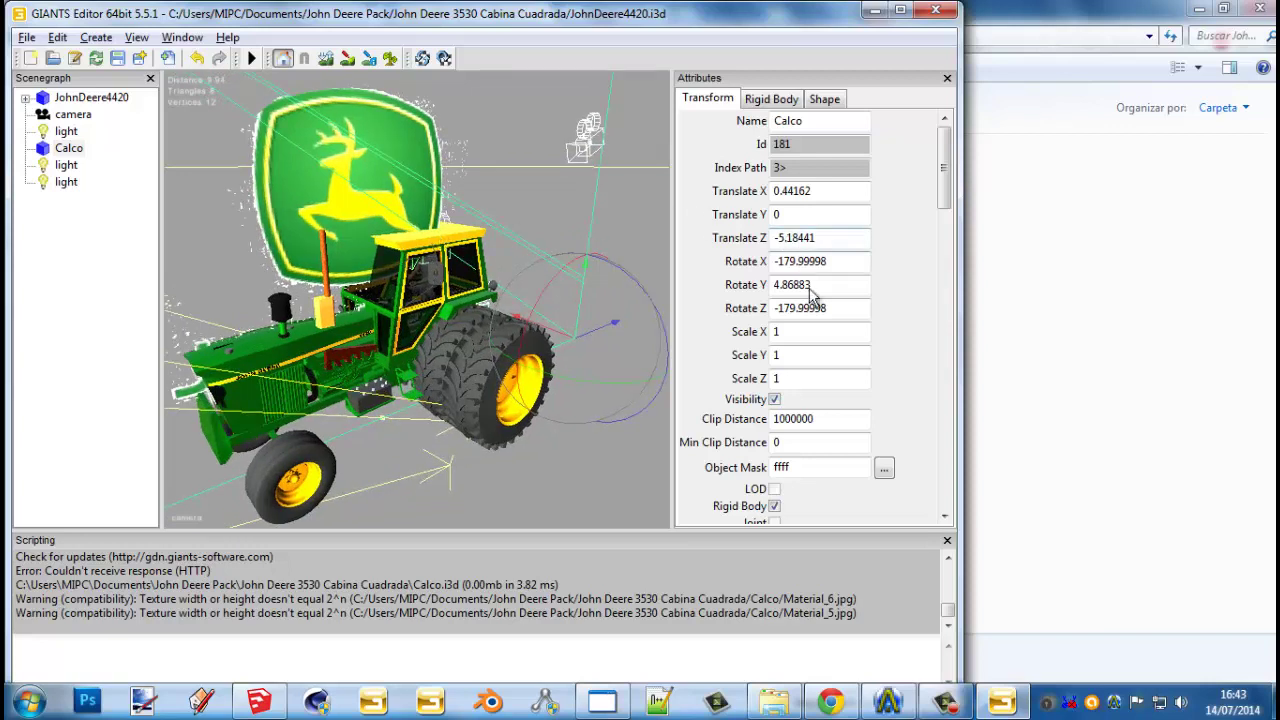
pyautogui.write('2')
pyautogui.click(818, 359)
pyautogui.write('0.02')
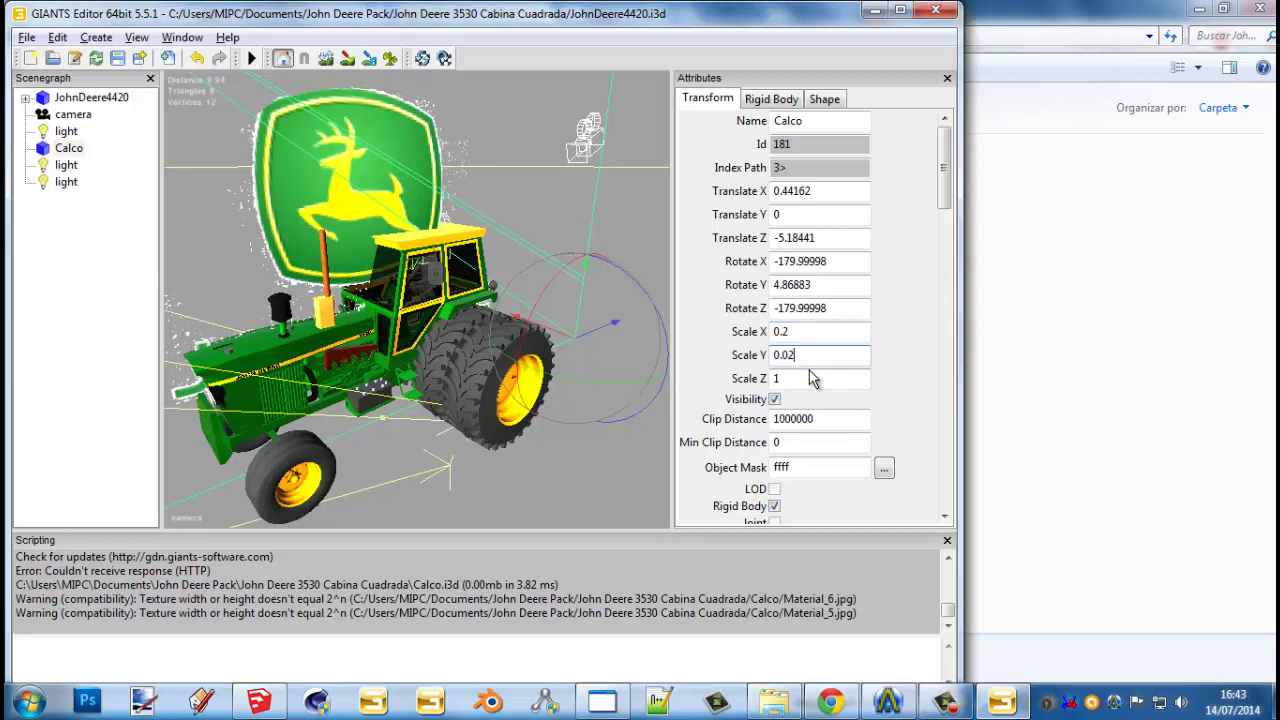
pyautogui.click(804, 378)
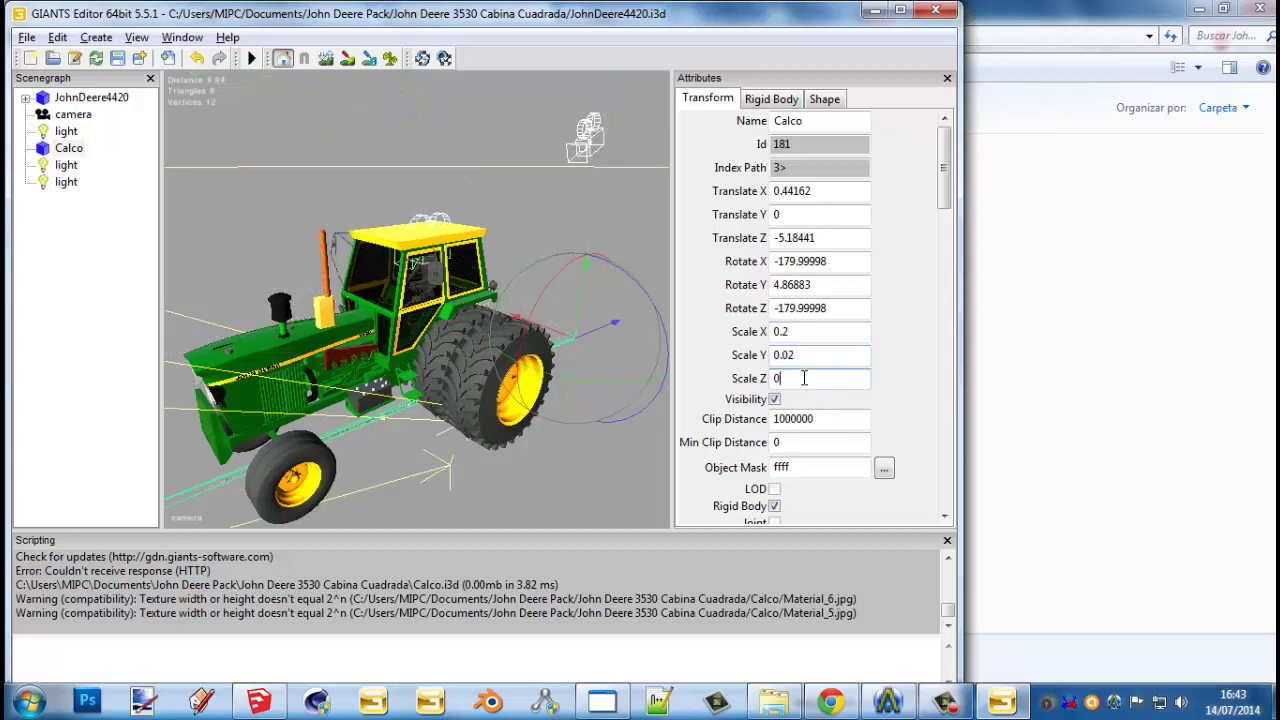
pyautogui.click(798, 354)
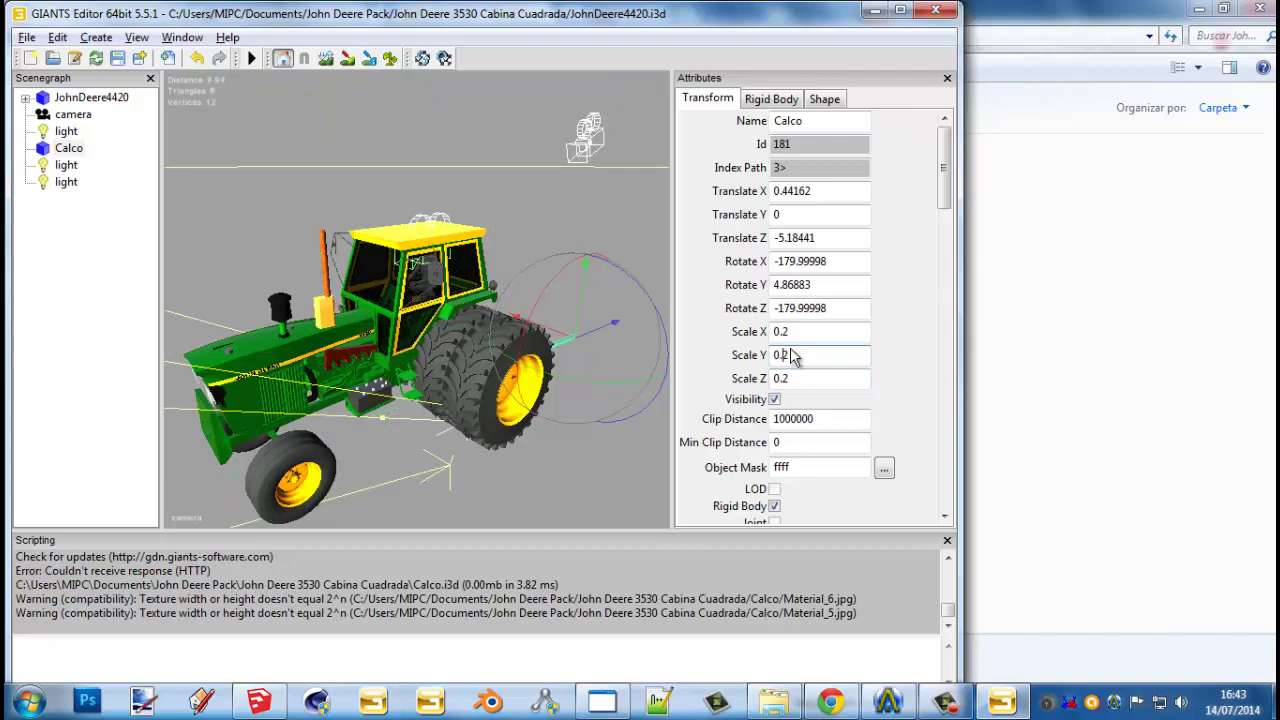
pyautogui.click(798, 336)
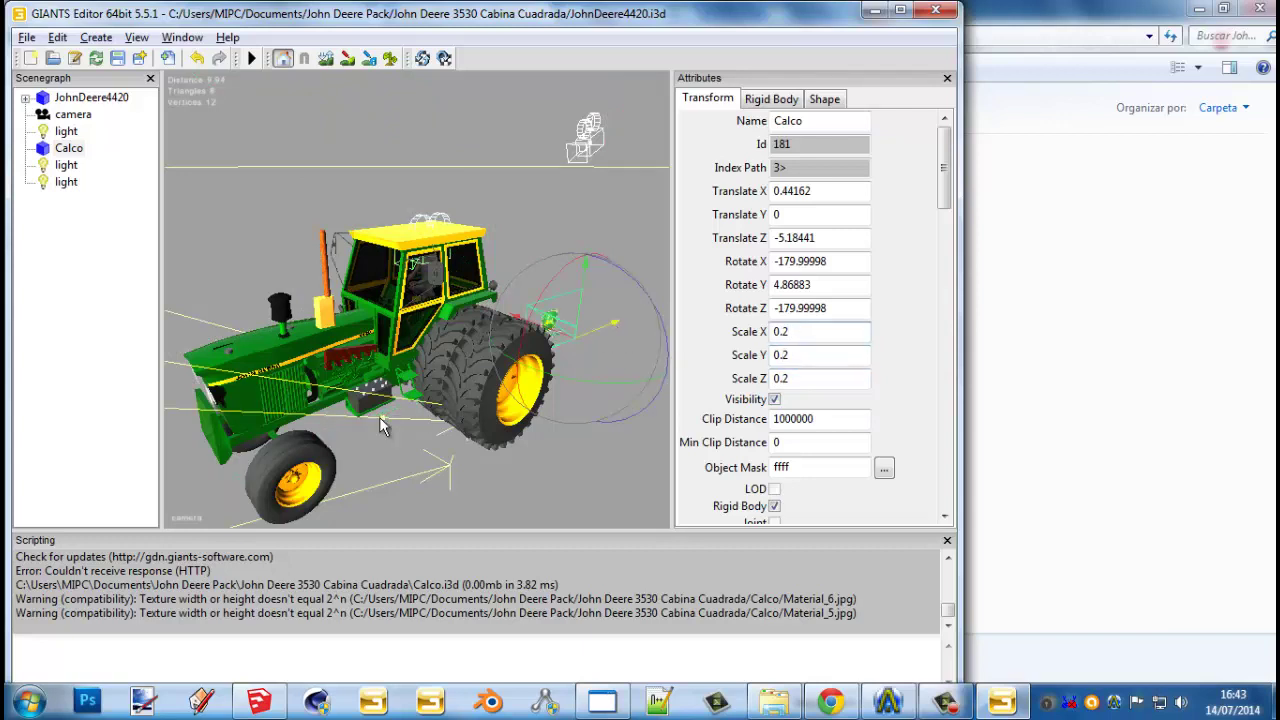
# Move the Calco decal beside the tractor's front wheel, to about X 0.38, Y 0.37, Z 0.87
pyautogui.moveTo(262, 458); pyautogui.dragTo(345, 434)
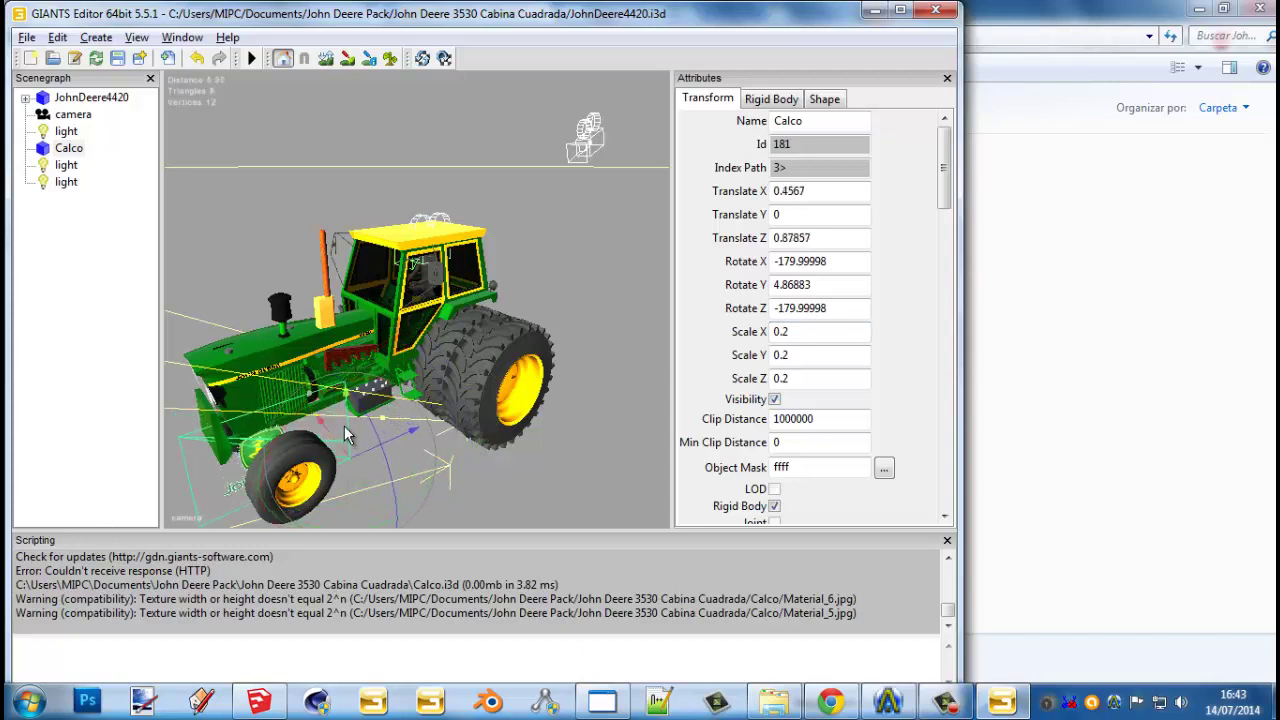
pyautogui.click(320, 378)
pyautogui.moveTo(320, 378); pyautogui.dragTo(290, 320)
pyautogui.click(36, 100)
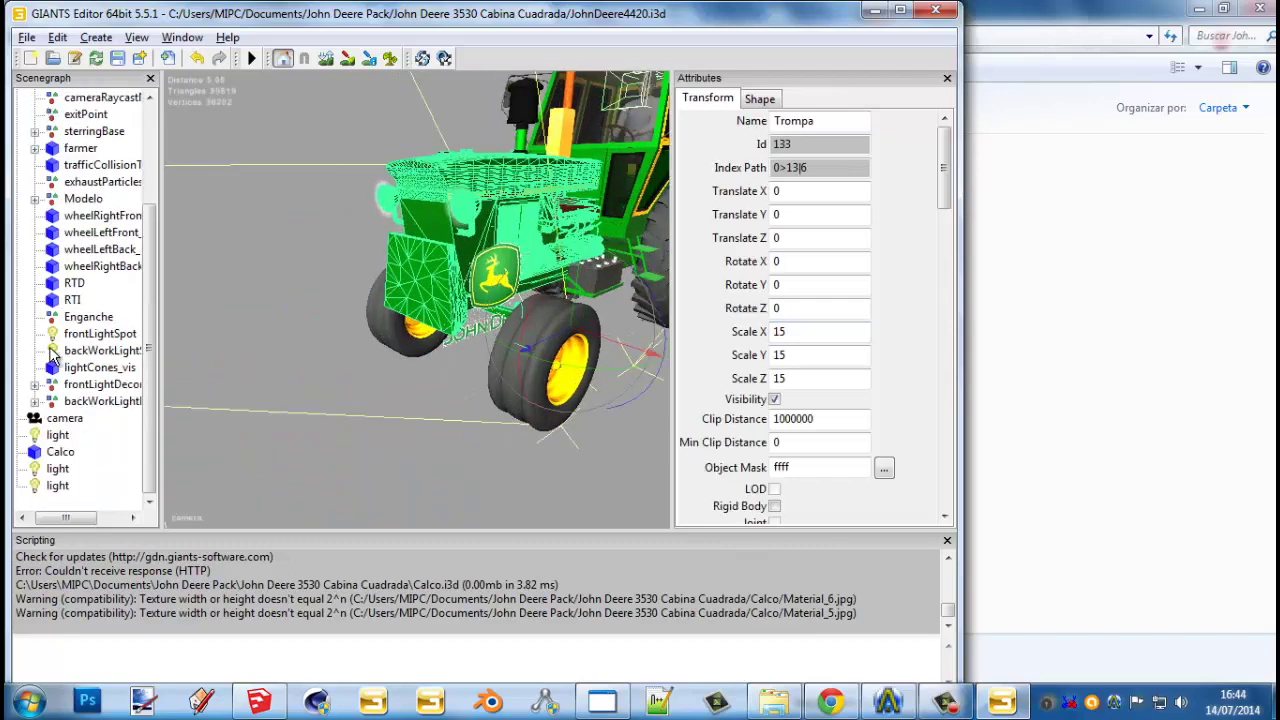
pyautogui.click(60, 451)
pyautogui.moveTo(361, 411); pyautogui.dragTo(449, 380)
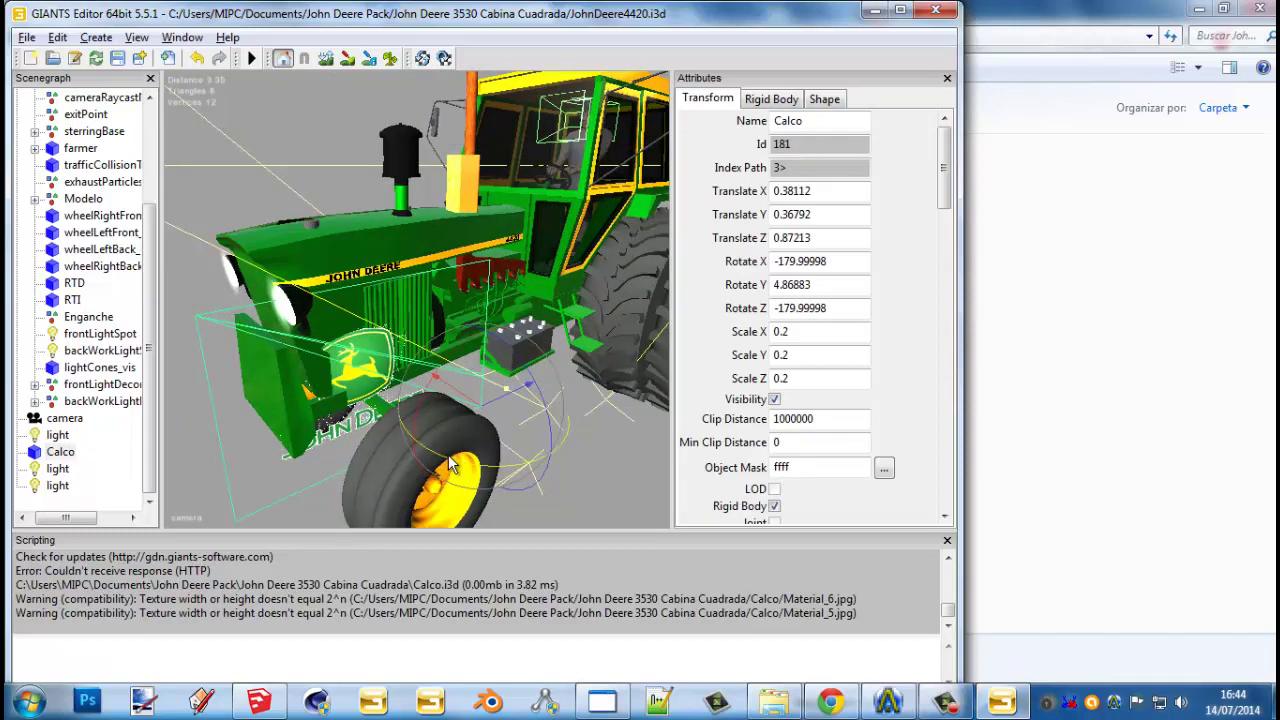
# Align the Calco decal with the hood's side at Y rotation about 1.09 and move it to about X 0.34, Y 0.61, Z 0.79
pyautogui.moveTo(448, 454); pyautogui.dragTo(468, 351)
pyautogui.rightClick(454, 392)
pyautogui.press('Escape')
pyautogui.scroll(8, 468, 351)
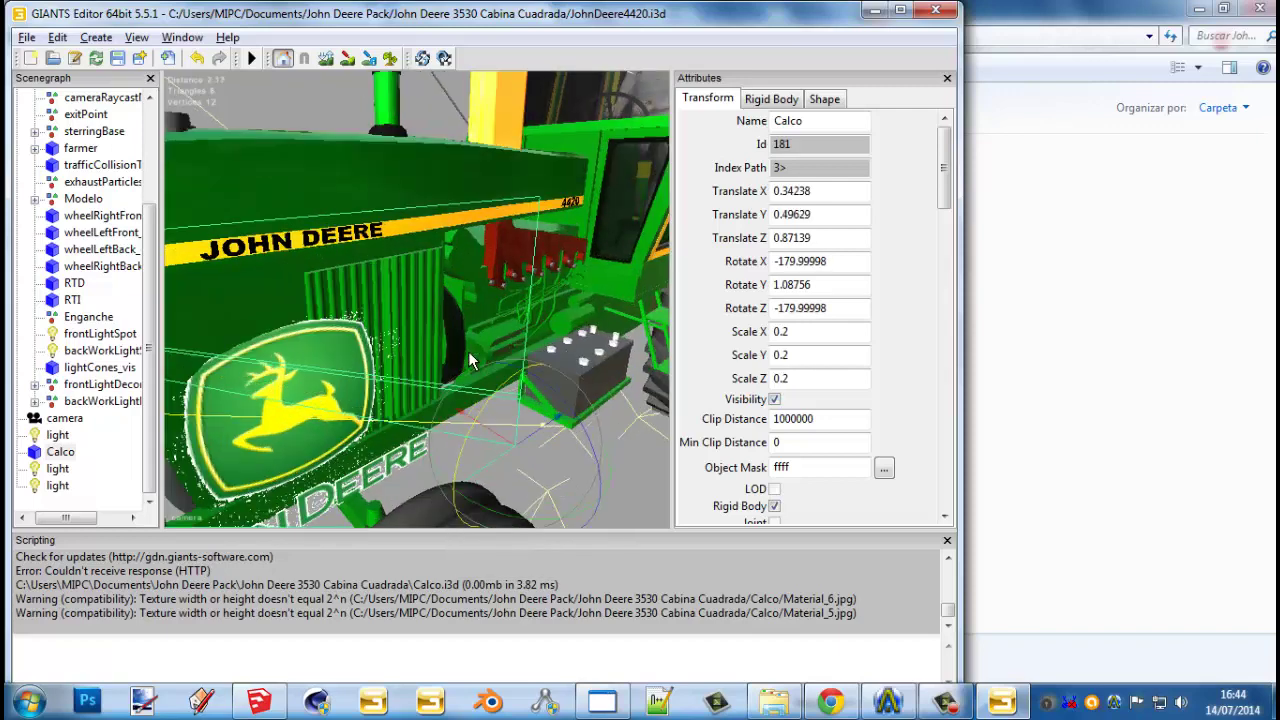
pyautogui.scroll(-3, 393, 326)
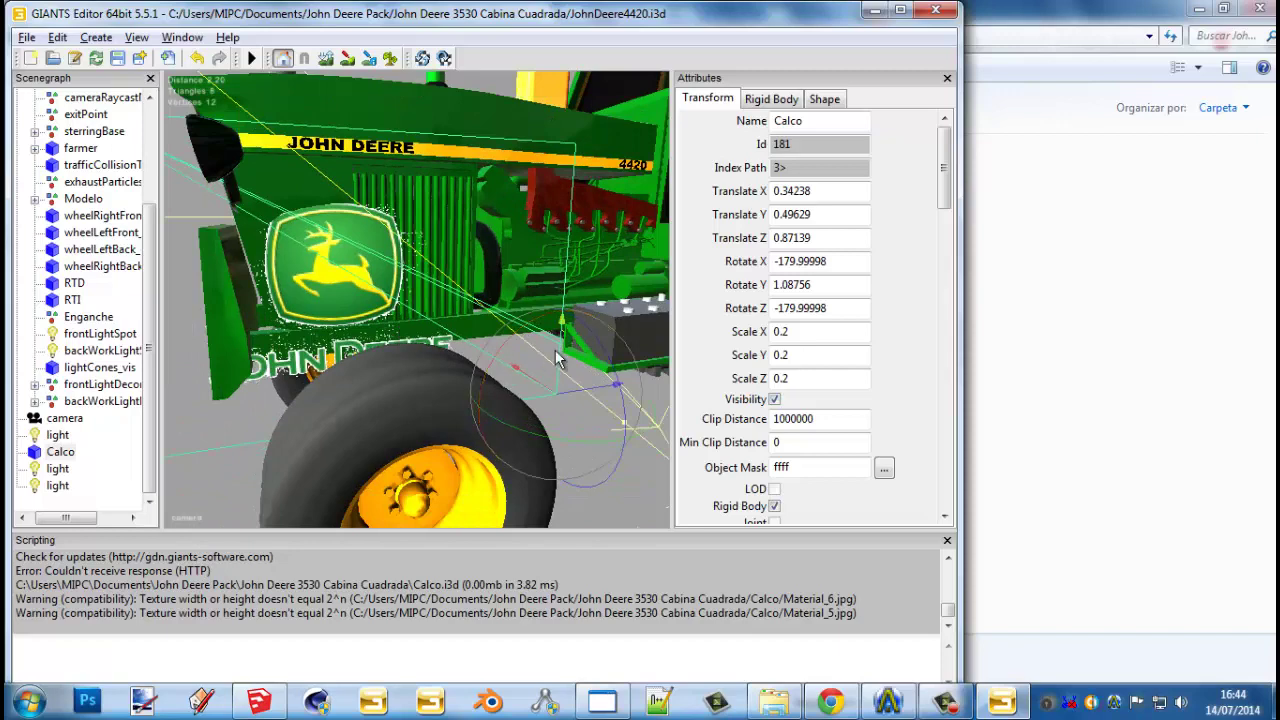
pyautogui.moveTo(555, 350); pyautogui.dragTo(541, 319)
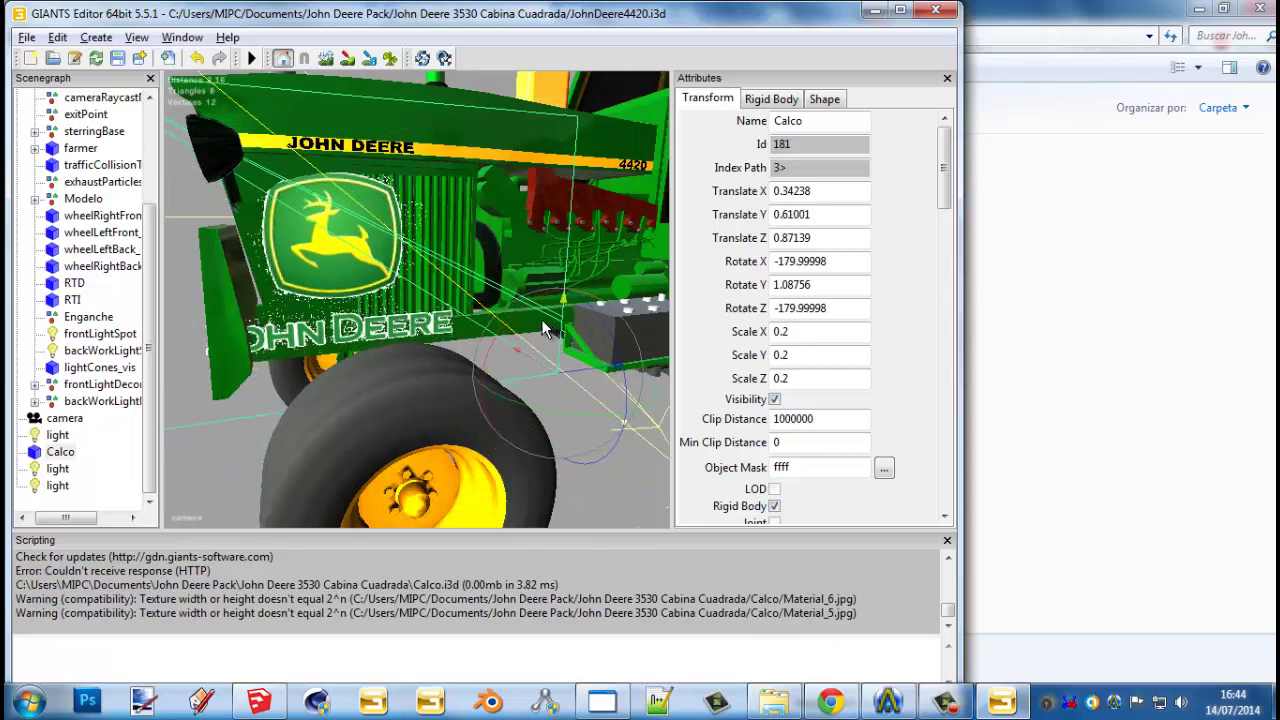
pyautogui.moveTo(587, 364); pyautogui.dragTo(752, 310)
# Reduce the Calco decal's scale to 0.1 on the X, Y and Z axes
pyautogui.click(795, 336)
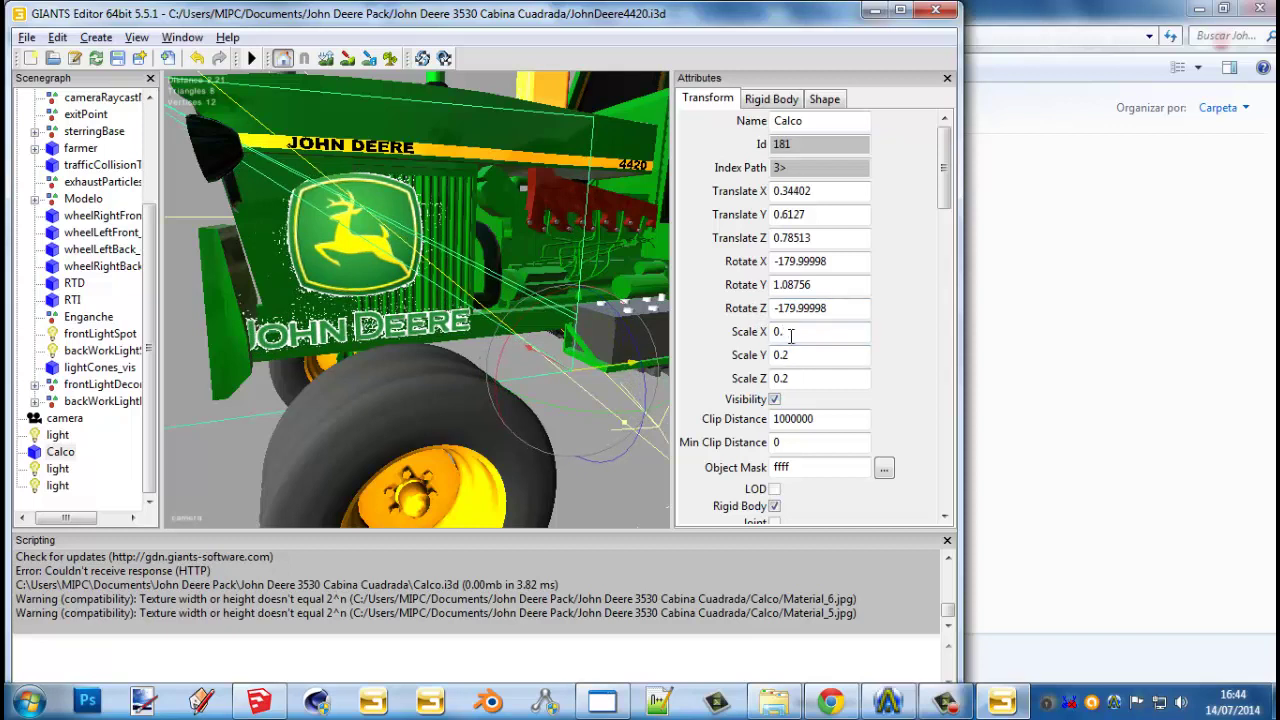
pyautogui.write('1')
pyautogui.click(797, 354)
pyautogui.click(801, 379)
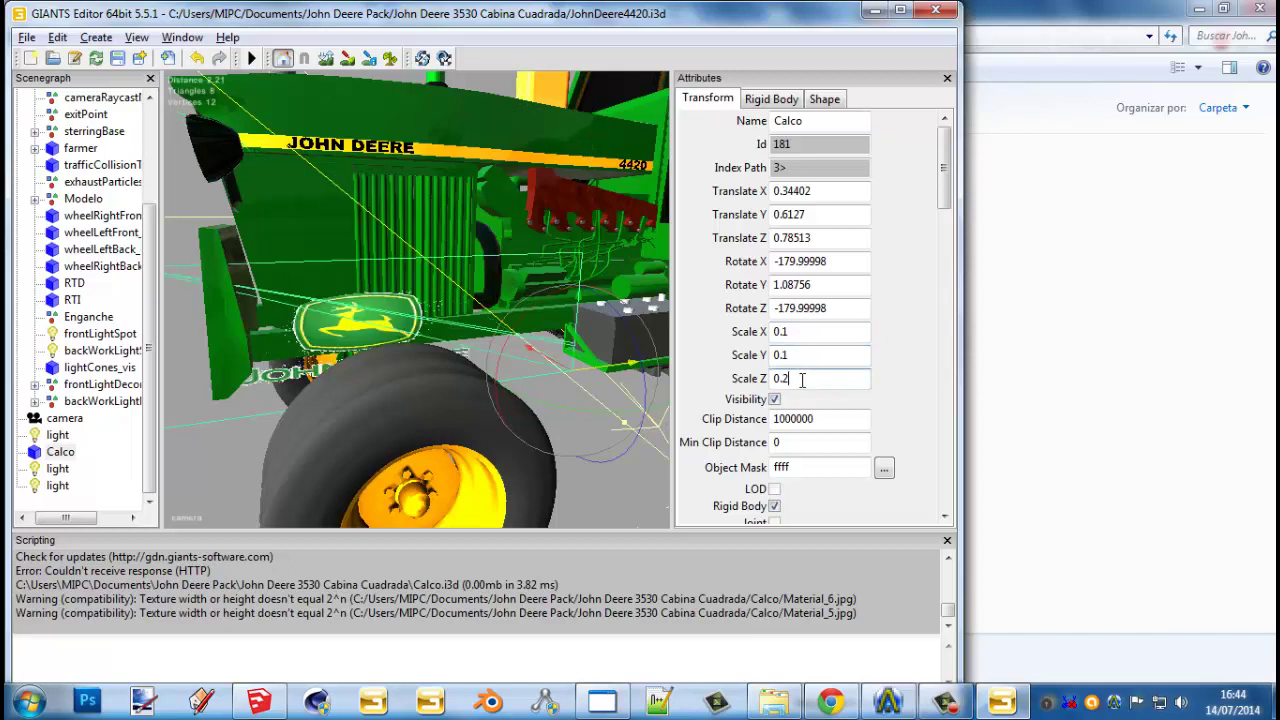
pyautogui.click(806, 355)
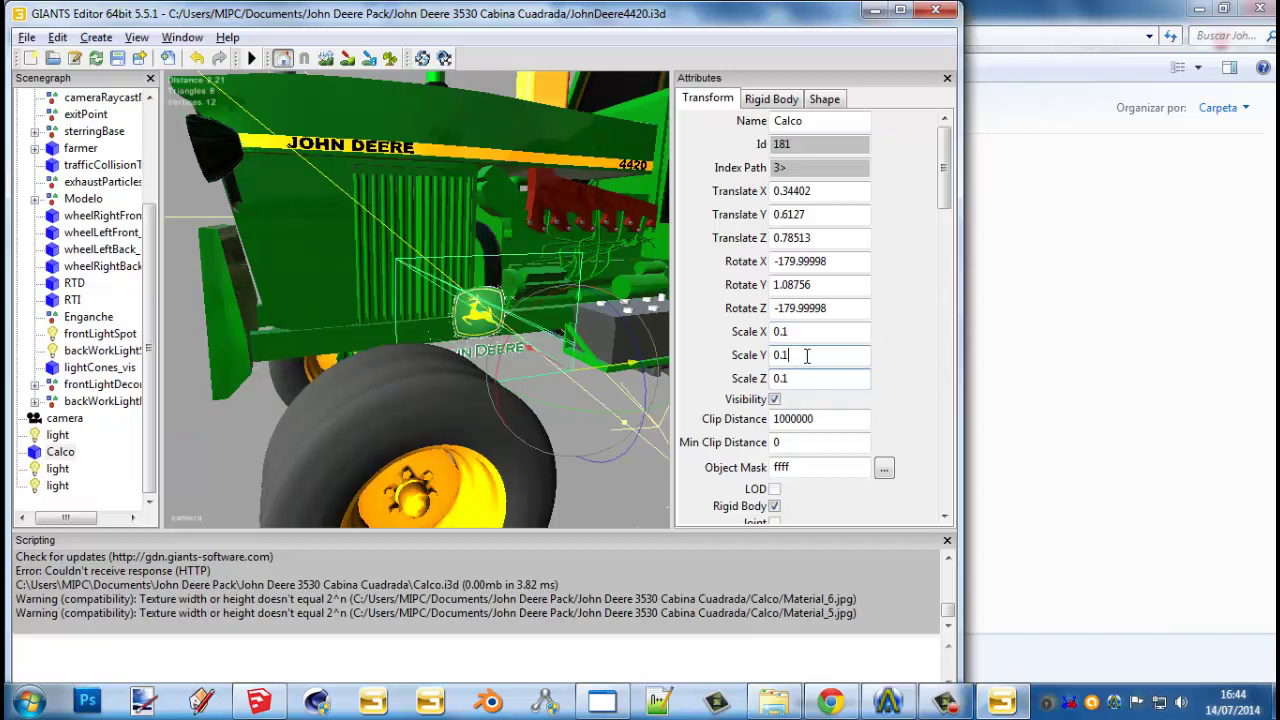
# Move the Calco decal forward and up onto the hood's side, to about X 0.33, Y 1.04, Z 1.50
pyautogui.moveTo(600, 367); pyautogui.dragTo(332, 394)
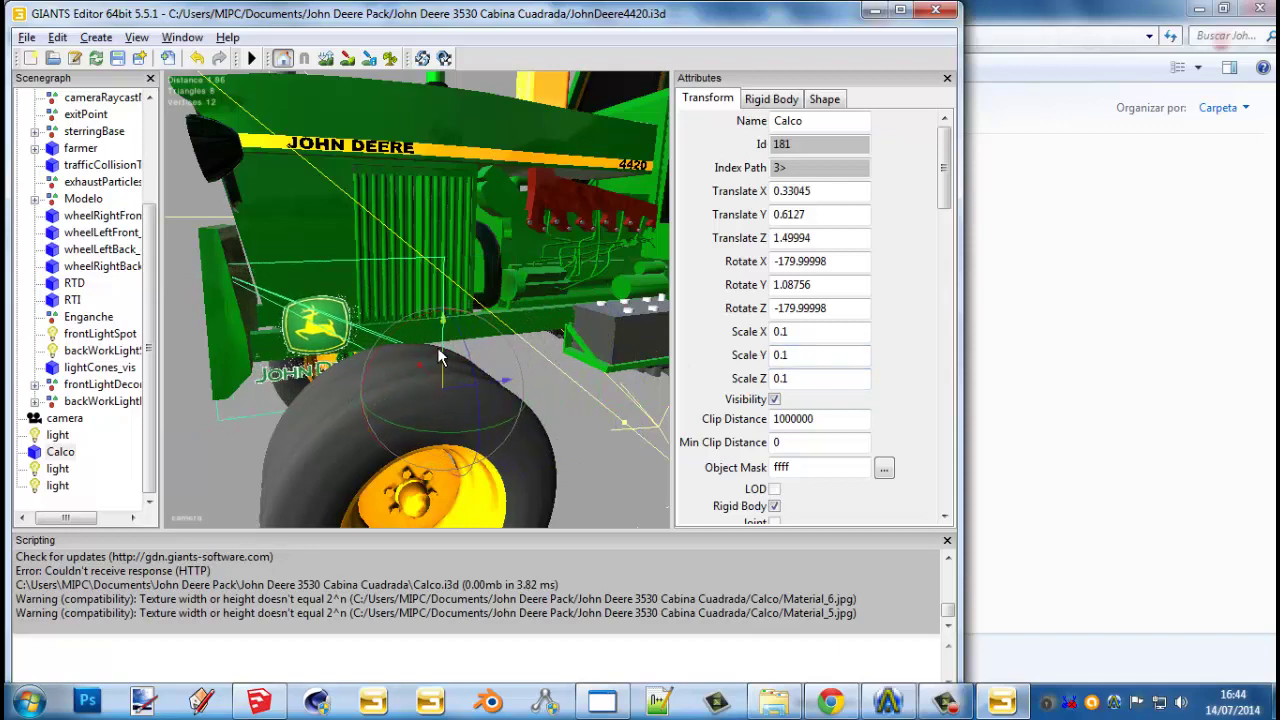
pyautogui.moveTo(437, 347); pyautogui.dragTo(395, 206)
pyautogui.scroll(2, 391, 210)
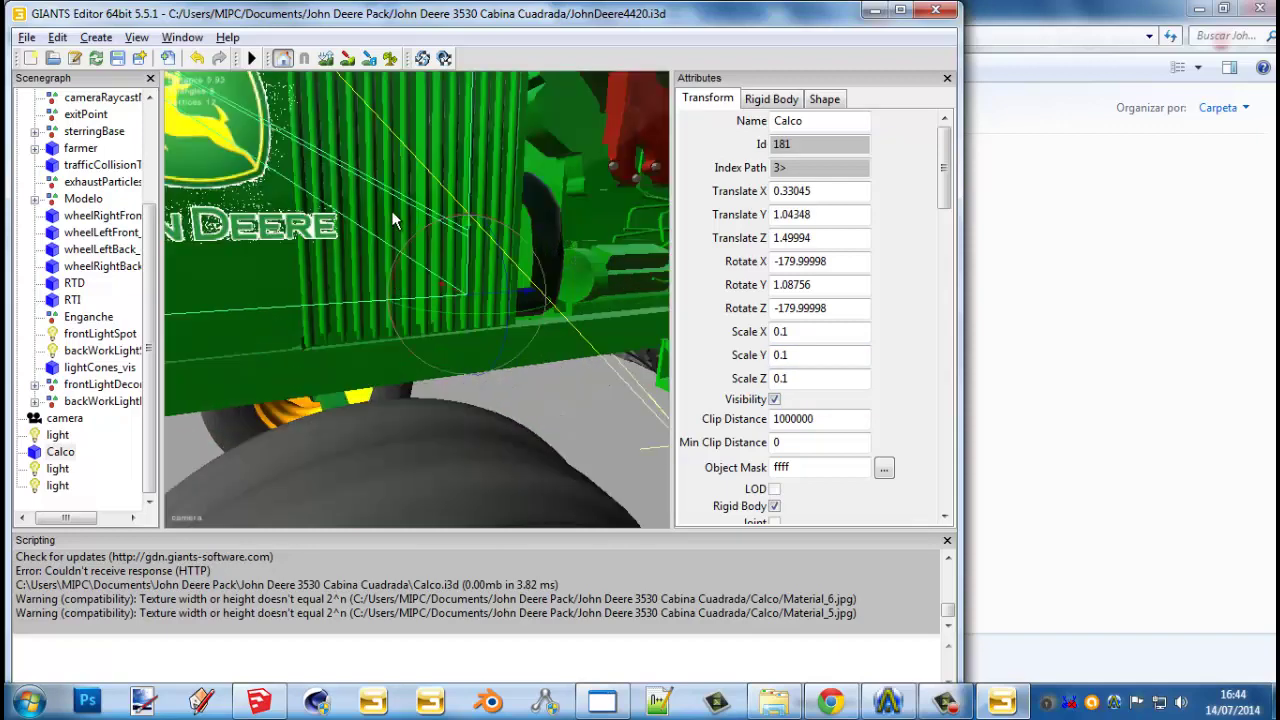
pyautogui.scroll(3, 367, 279)
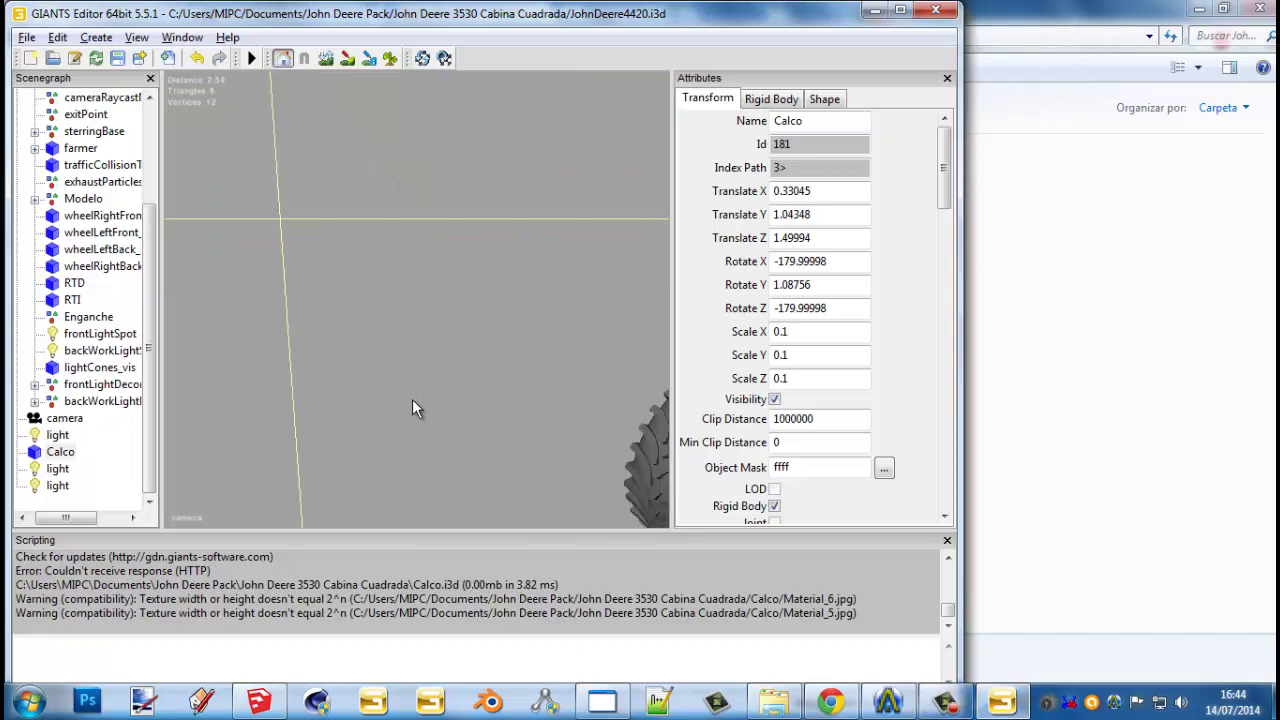
# Move the Calco decal inward against the hood's side, to about X 0.29, Y 1.04, Z 1.50
pyautogui.scroll(-5, 415, 408)
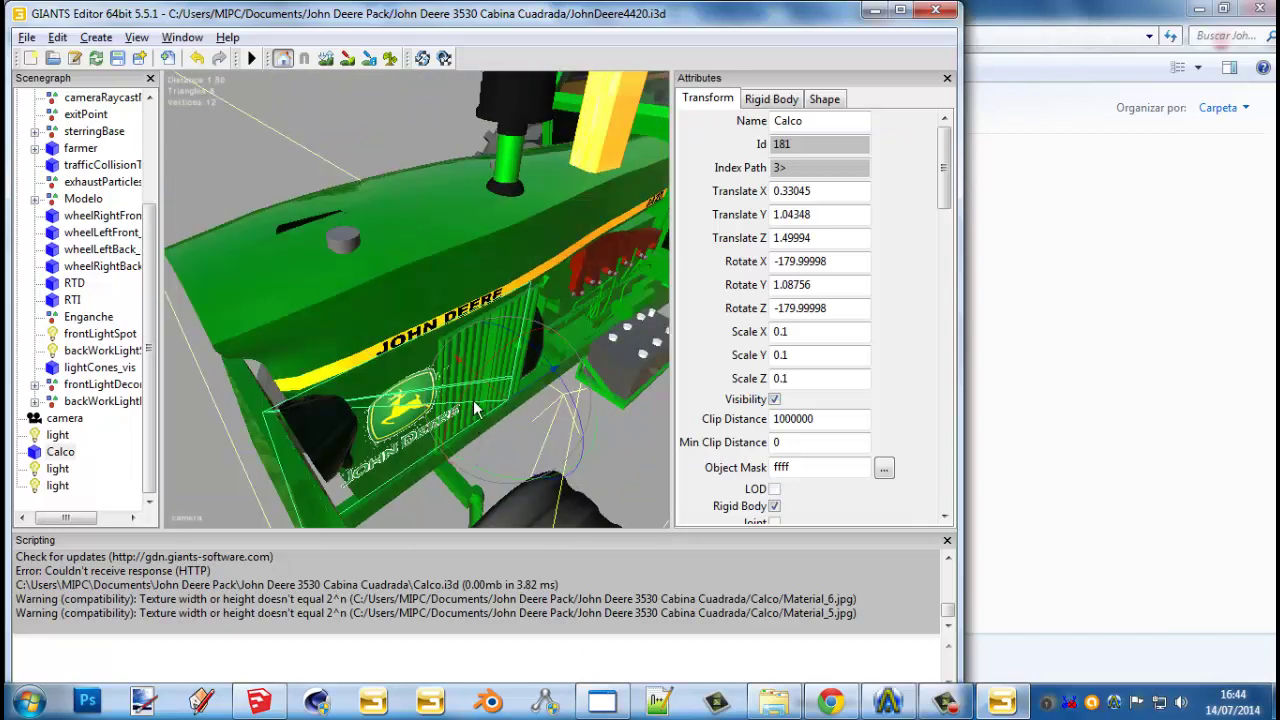
pyautogui.moveTo(497, 397); pyautogui.dragTo(330, 282)
pyautogui.scroll(4, 345, 328)
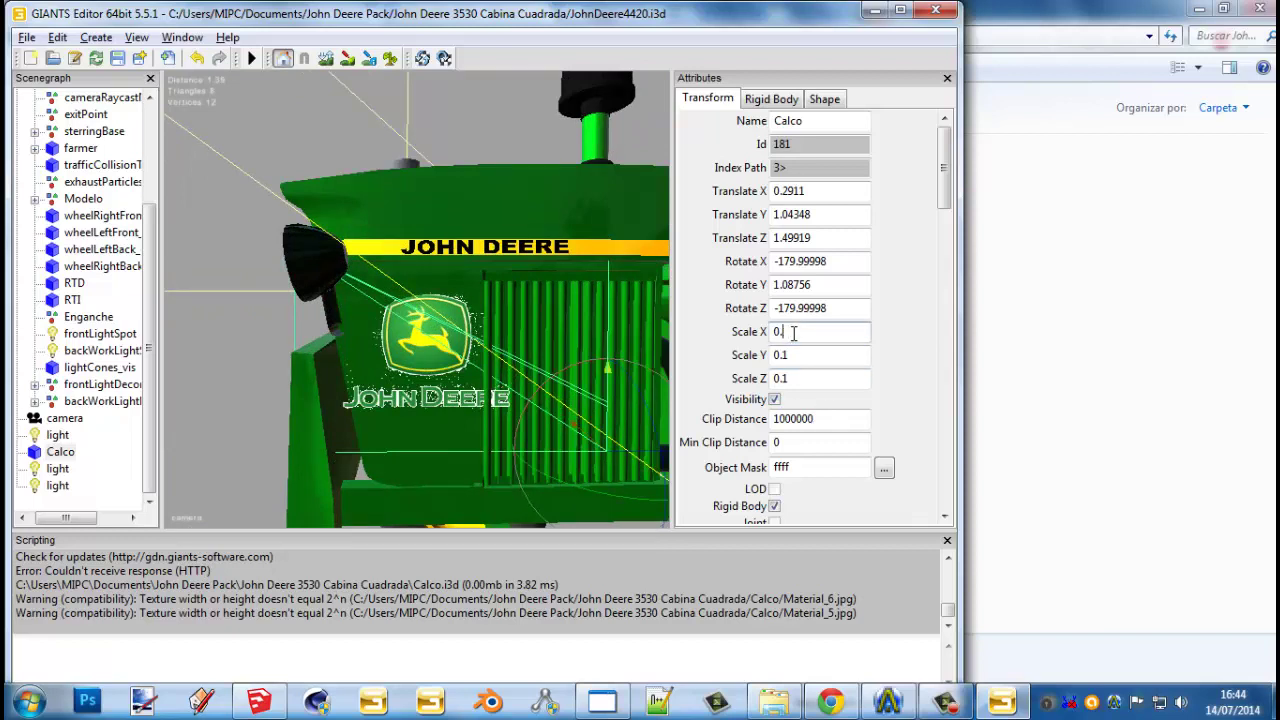
# Reduce the Calco decal's scale to 0.05 on the X, Y and Z axes
pyautogui.write('5')
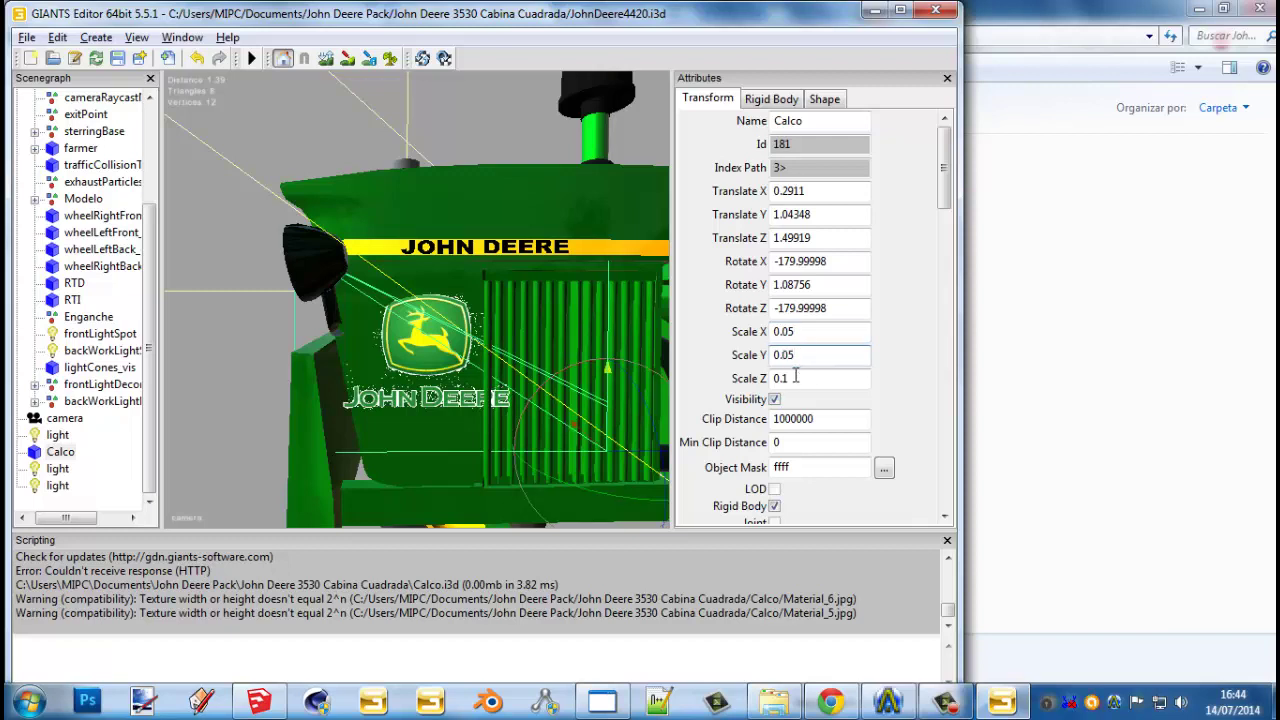
pyautogui.click(797, 377)
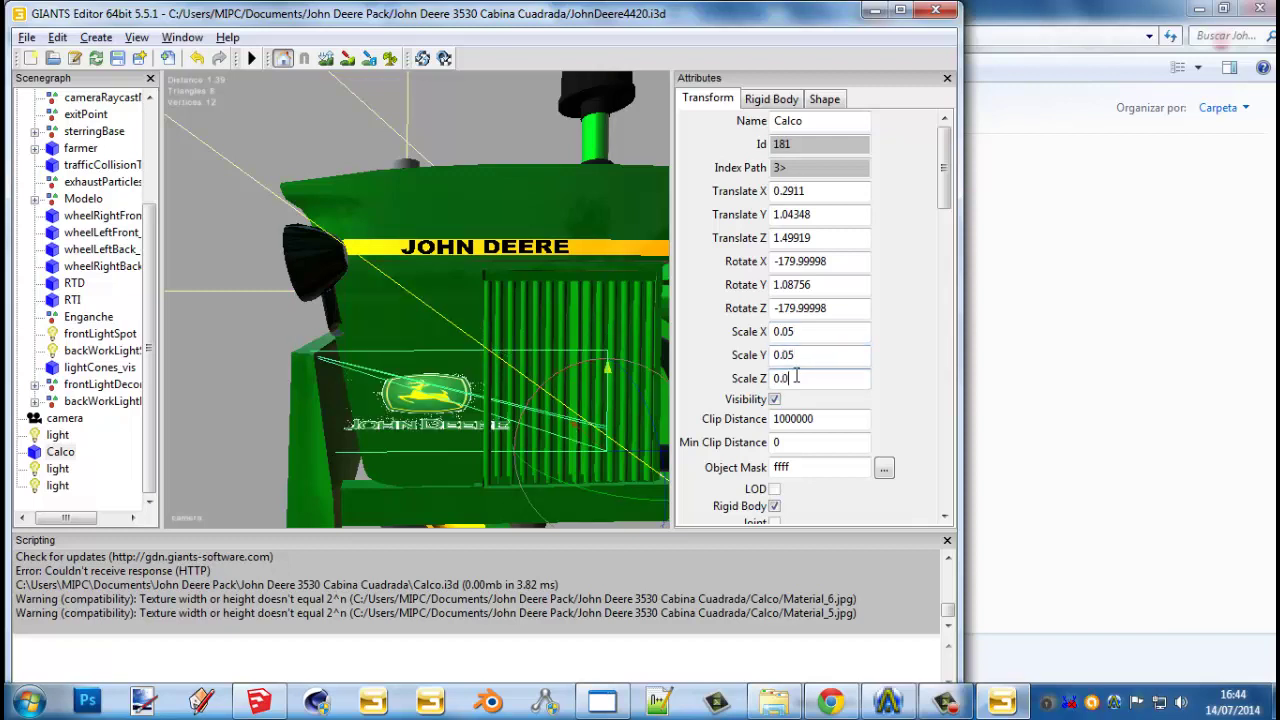
pyautogui.click(810, 358)
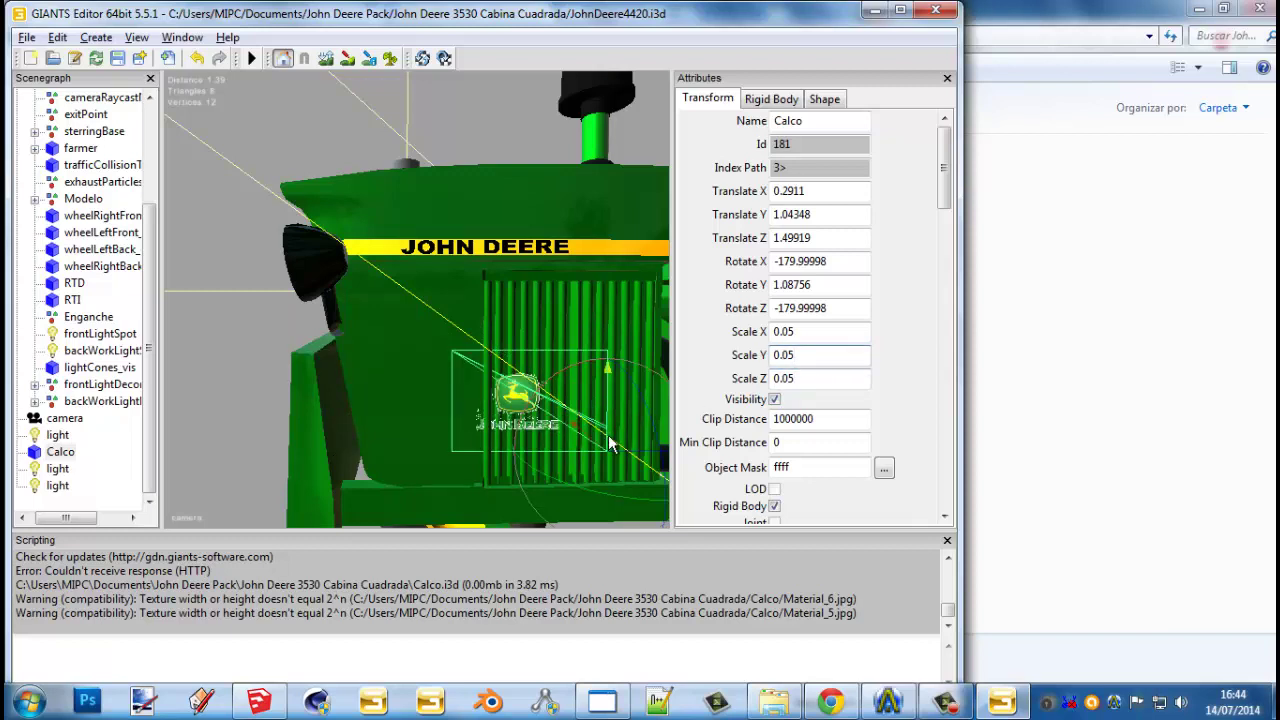
# Move the Calco decal onto the hood's side panel ahead of the grille, to about X 0.29, Y 1.25, Z 1.80
pyautogui.moveTo(594, 458); pyautogui.dragTo(487, 440)
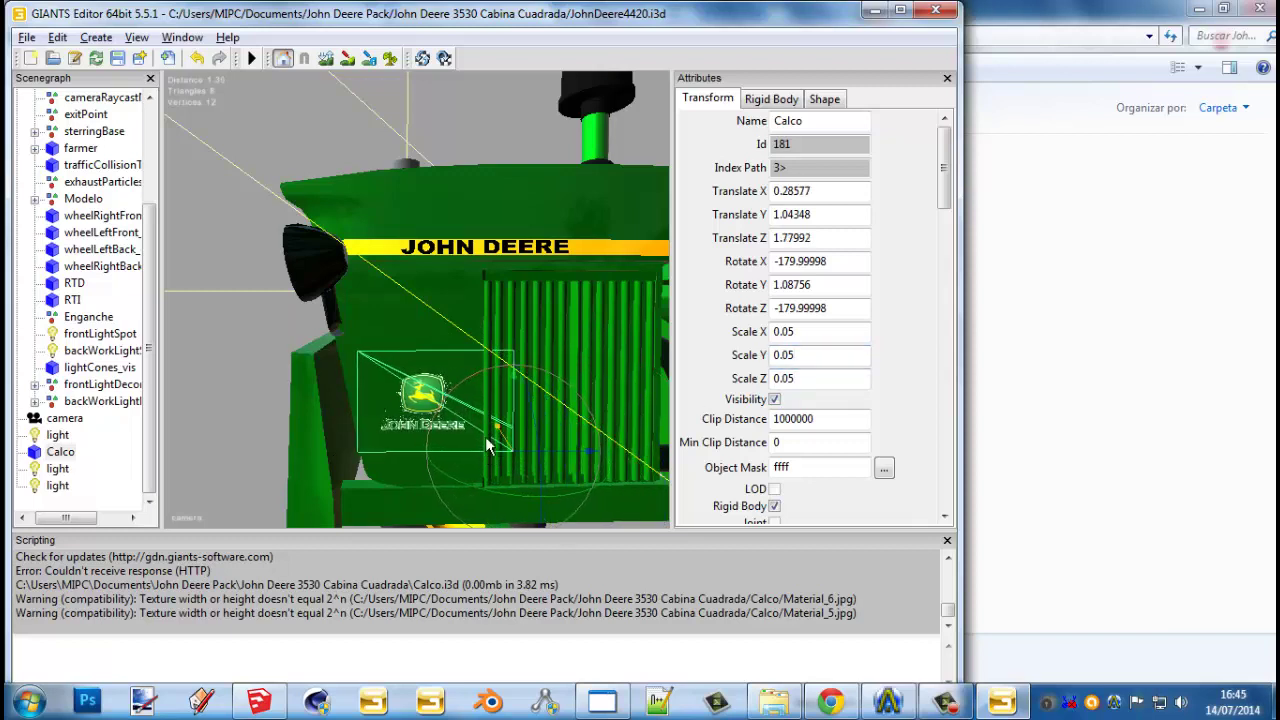
pyautogui.moveTo(515, 392); pyautogui.dragTo(498, 307)
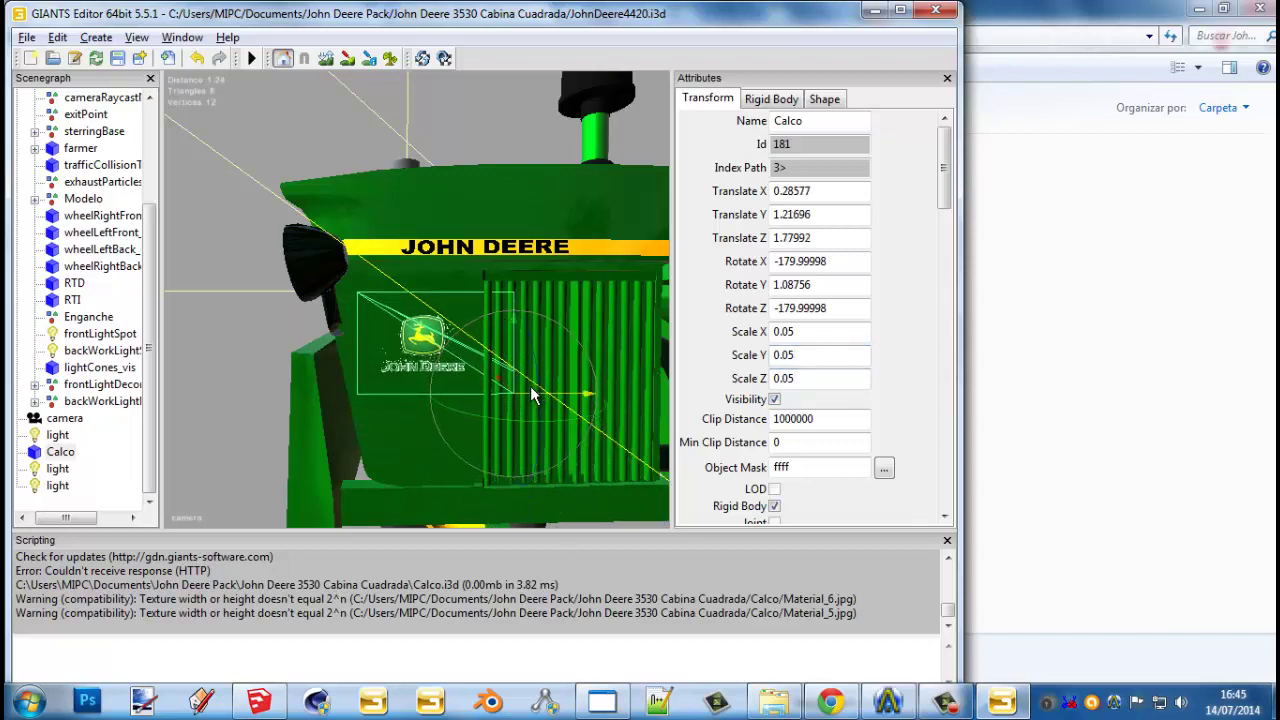
pyautogui.moveTo(518, 392); pyautogui.dragTo(558, 386)
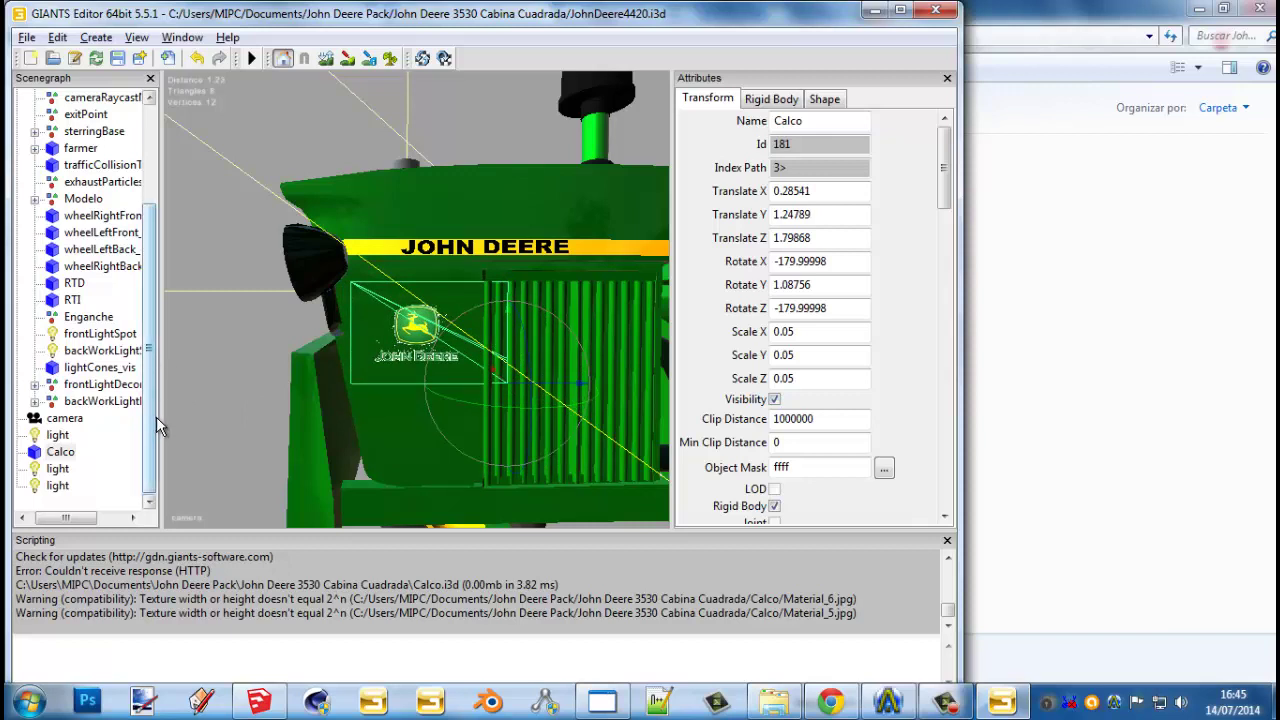
# Cut the Calco decal and paste it inside the JohnDeere4420 object, and collapse that object's tree
pyautogui.click(57, 37)
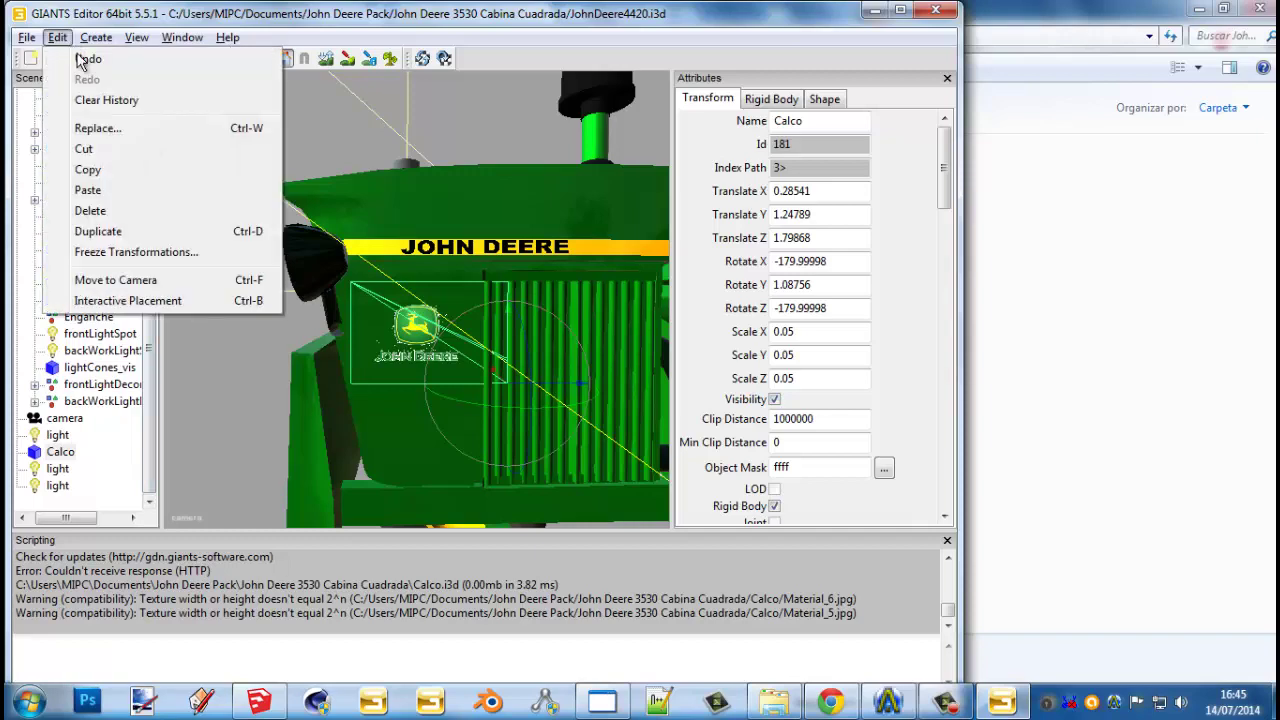
pyautogui.click(100, 150)
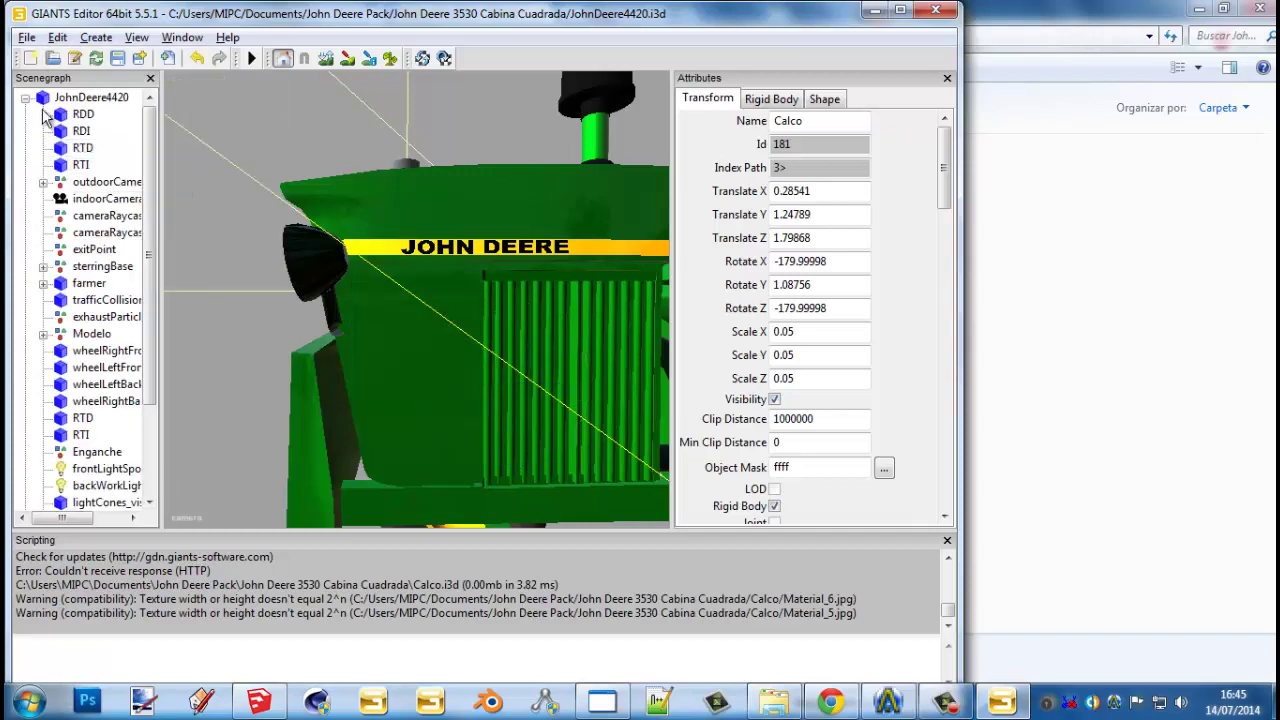
pyautogui.click(78, 98)
pyautogui.click(57, 37)
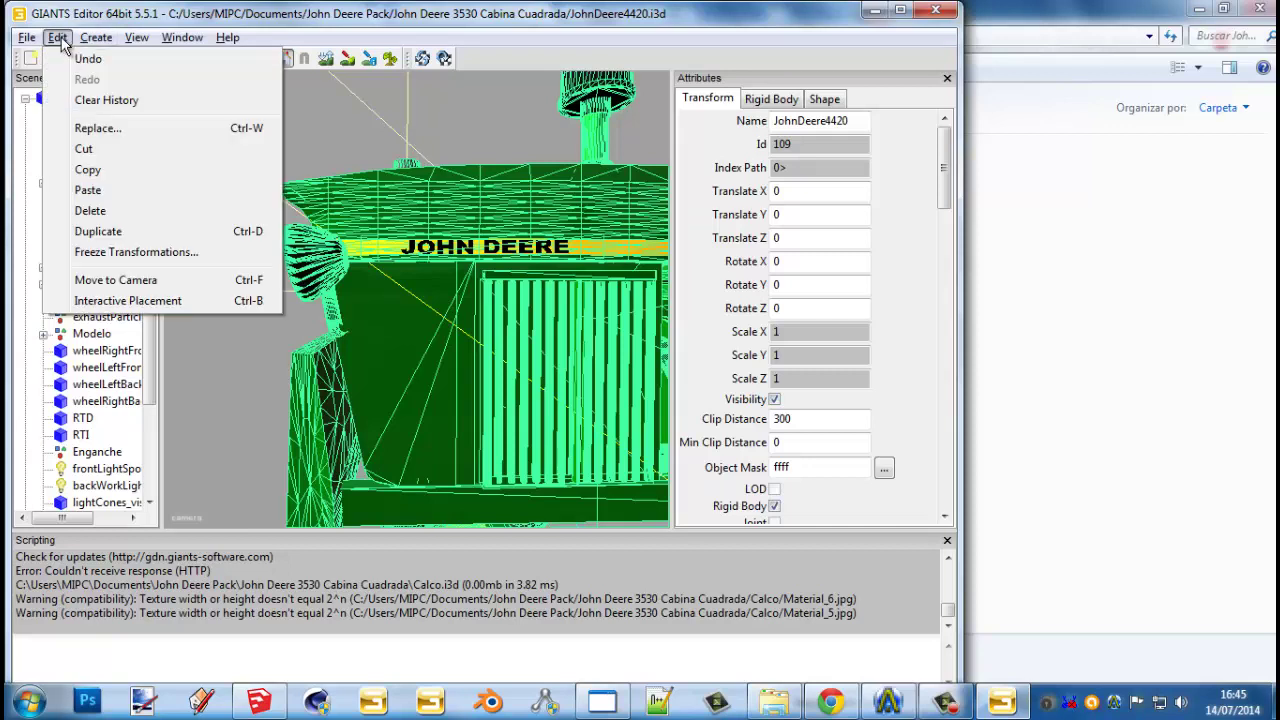
pyautogui.click(124, 208)
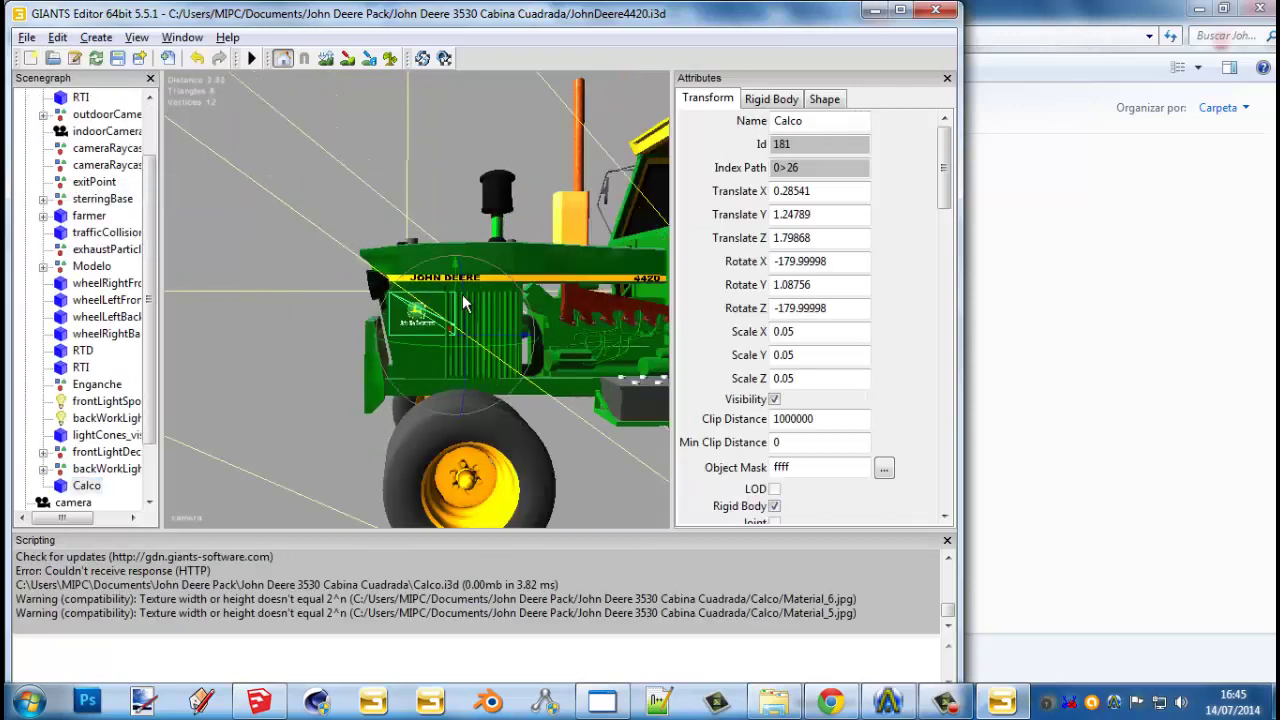
pyautogui.scroll(10, 136, 219)
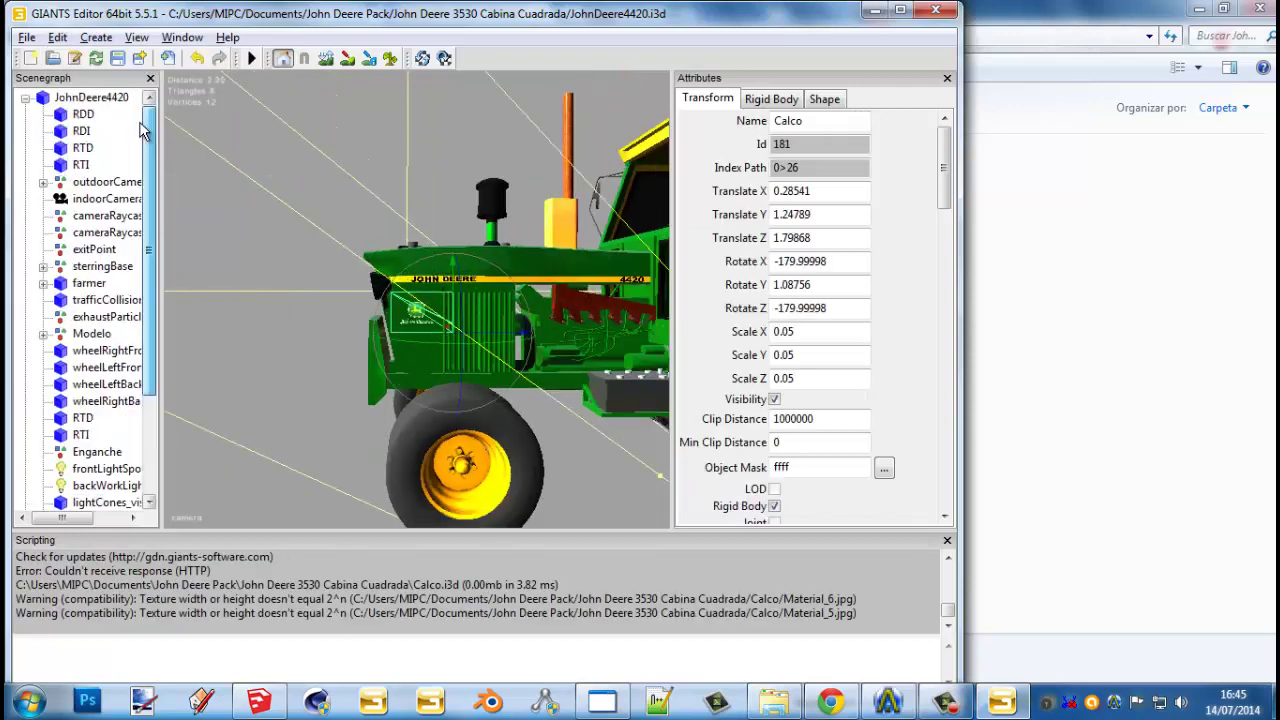
pyautogui.click(91, 97)
pyautogui.click(26, 98)
pyautogui.click(53, 235)
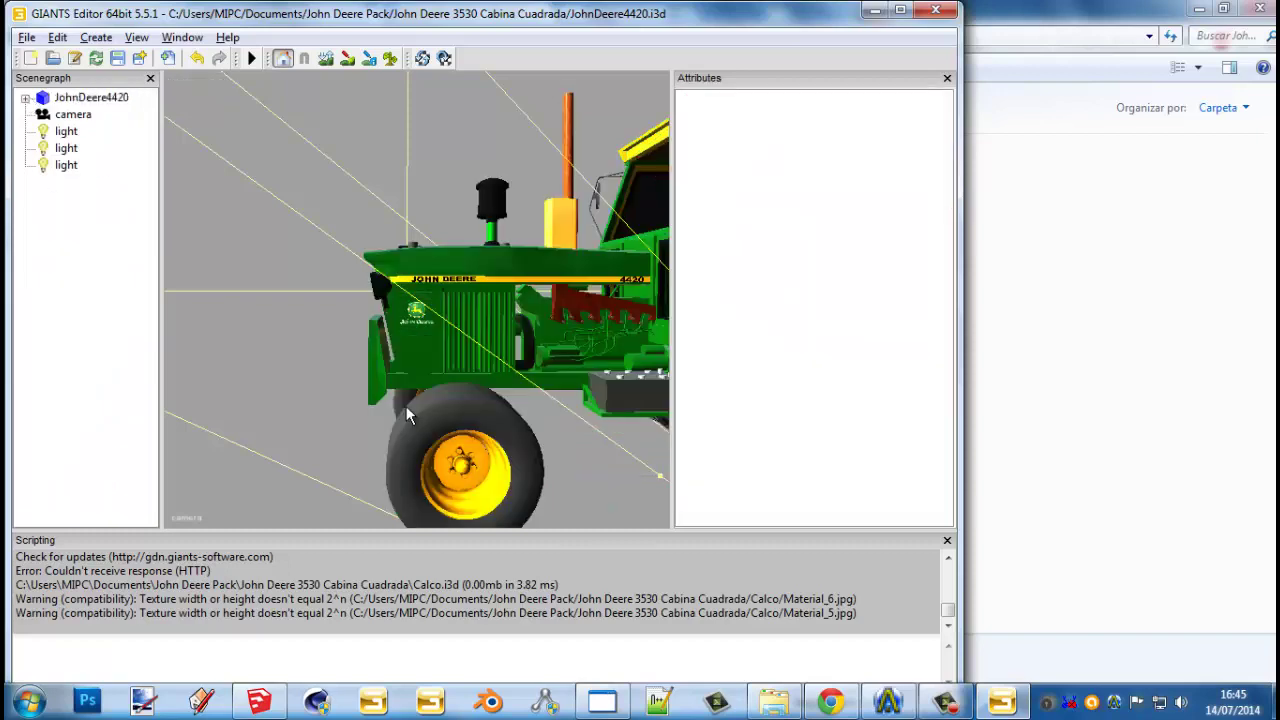
# Delete the two extra lights from the scene and close the editor, saving the changes to JohnDeere4420.i3d
pyautogui.moveTo(360, 432); pyautogui.dragTo(470, 372)
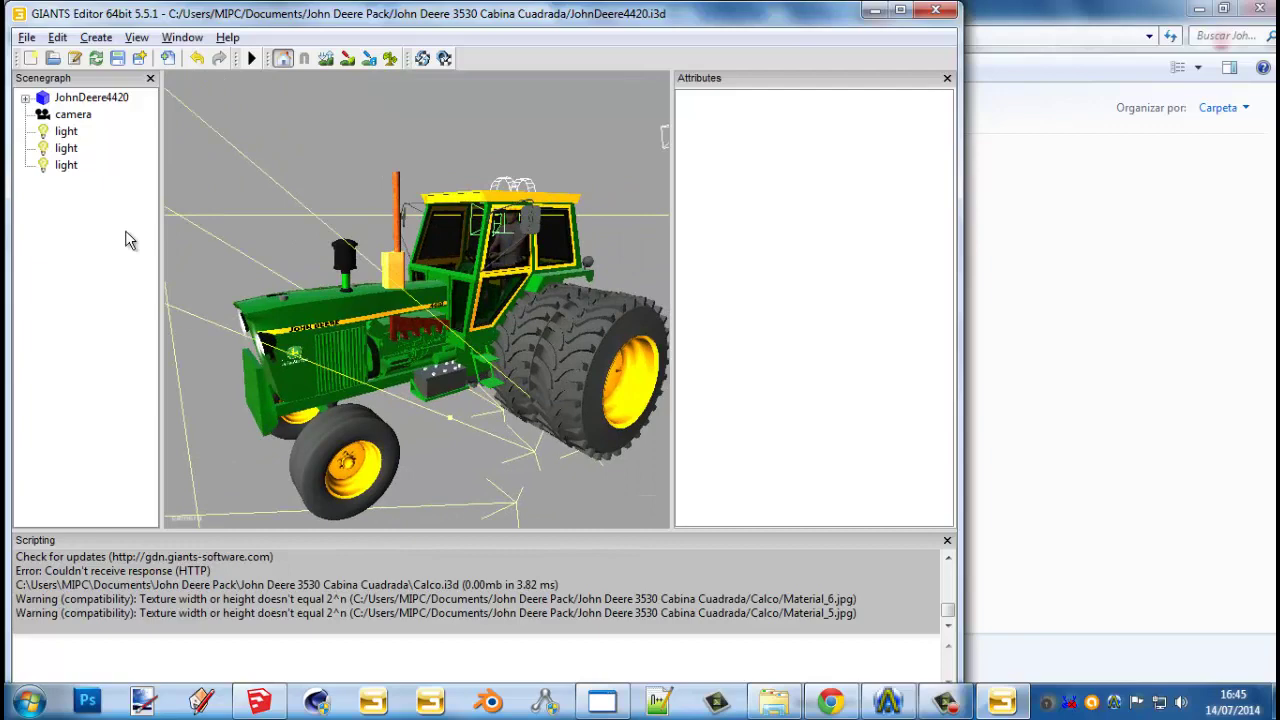
pyautogui.click(68, 151)
pyautogui.press('Delete')
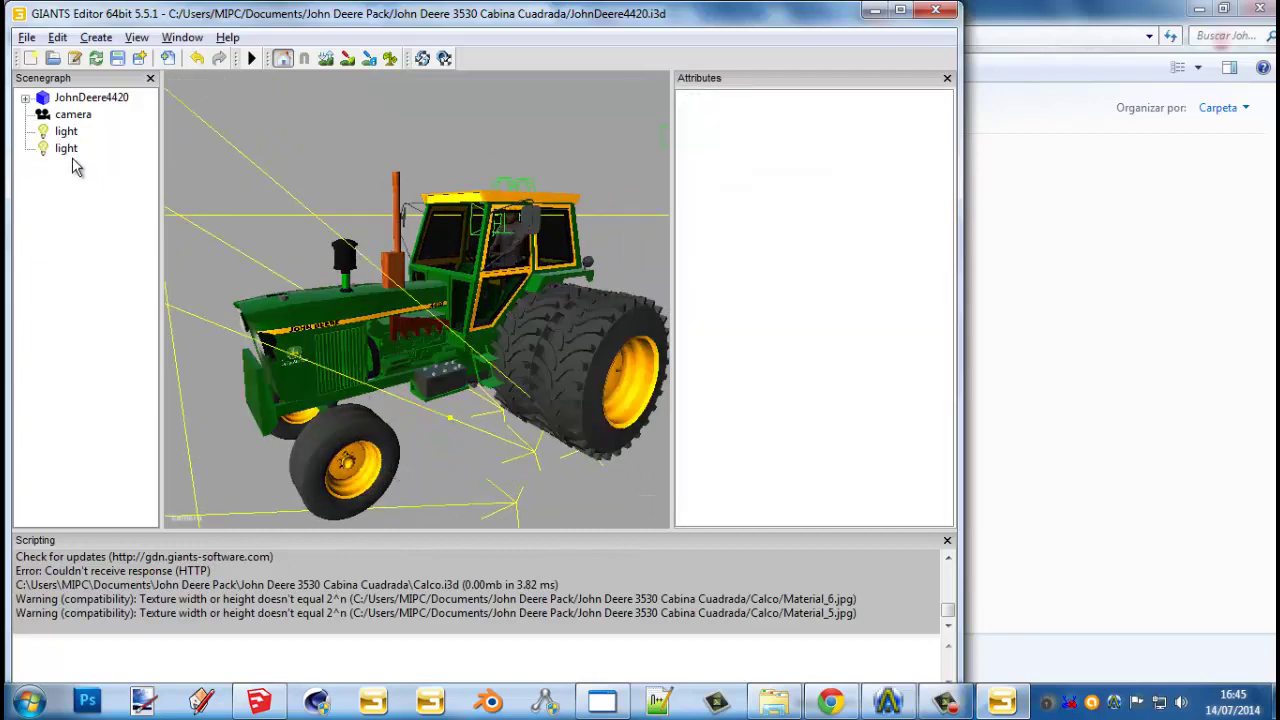
pyautogui.click(66, 149)
pyautogui.press('Delete')
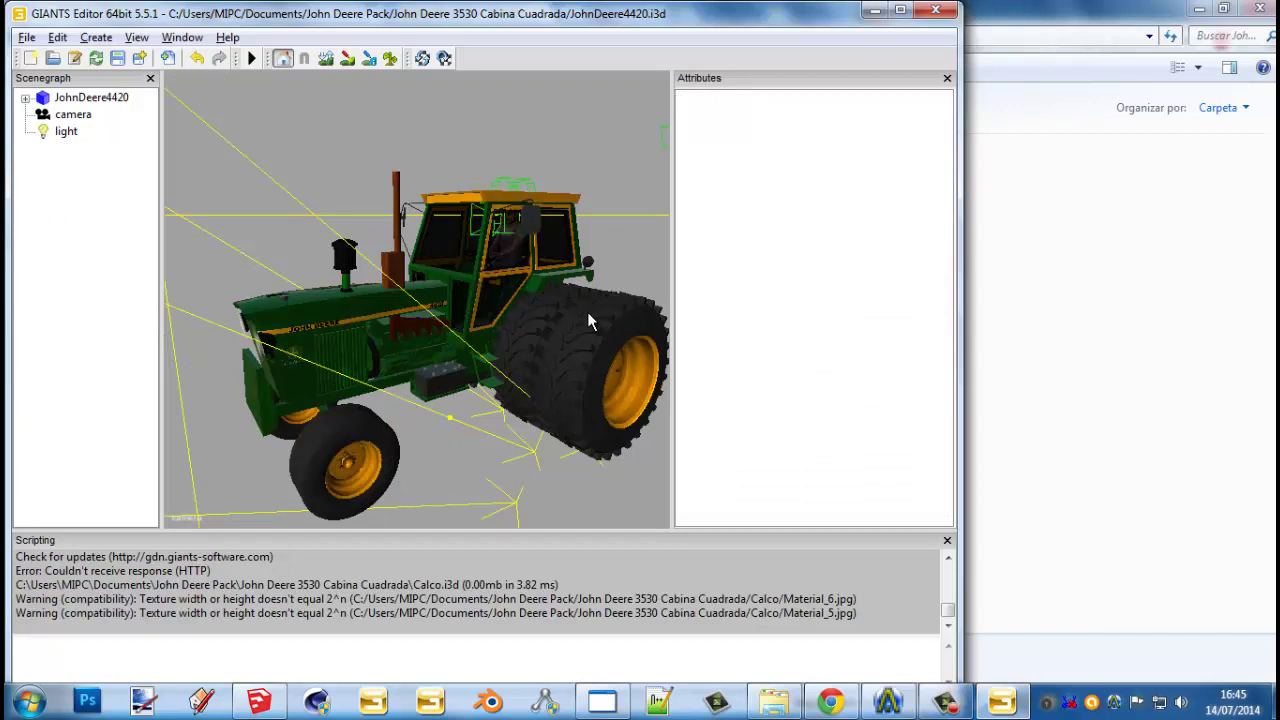
pyautogui.click(935, 10)
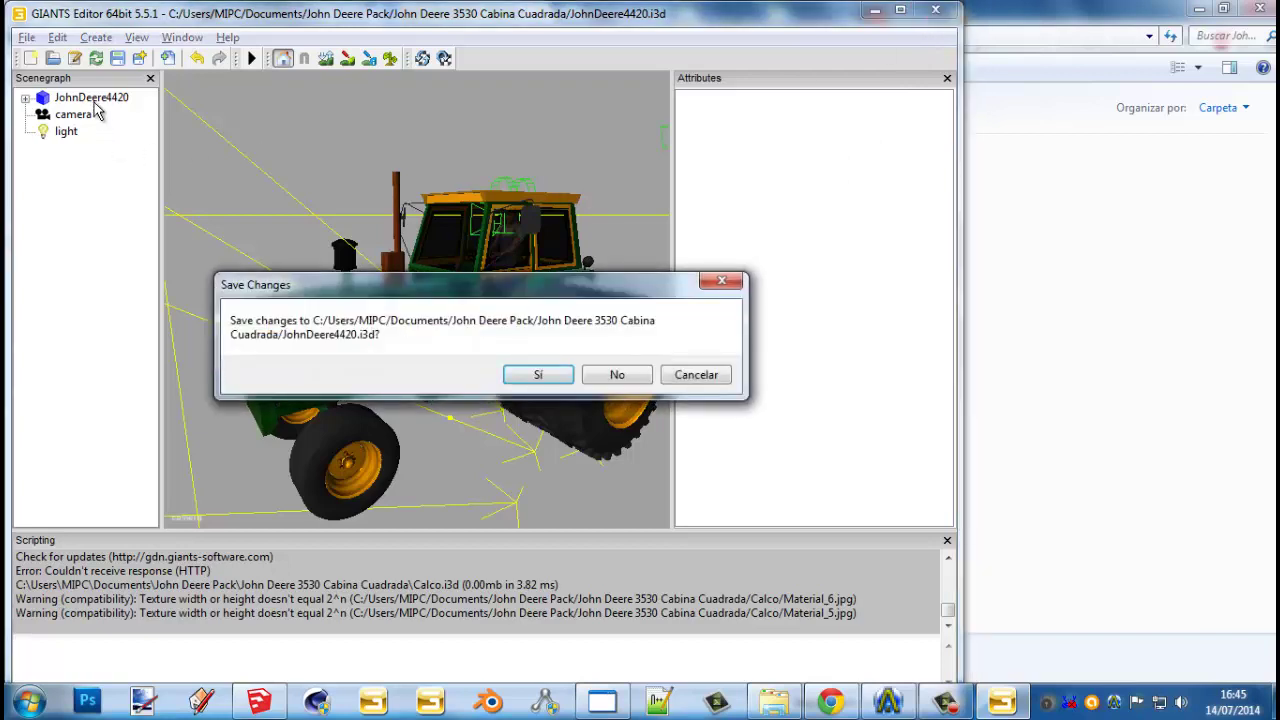
pyautogui.click(536, 376)
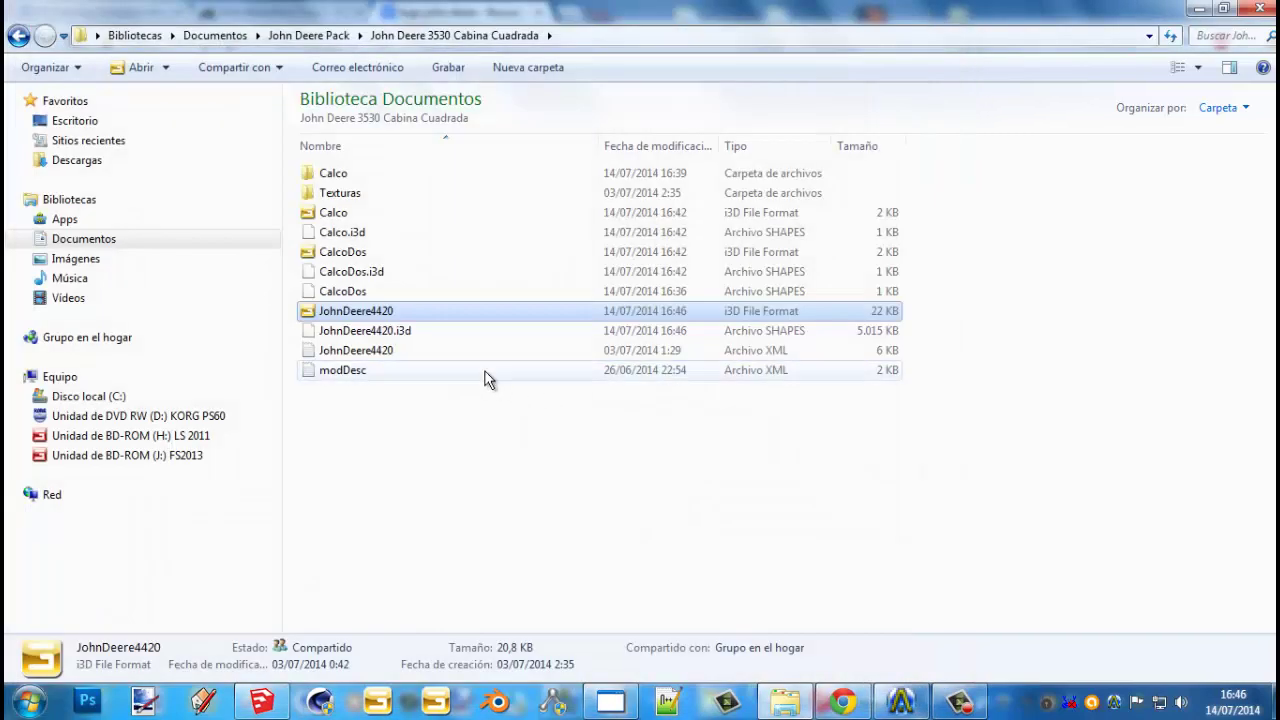
# Delete the Calco and CalcoDos i3D and SHAPES files from the mod folder, keeping the Calco texture folder
pyautogui.moveTo(298, 296); pyautogui.dragTo(414, 210)
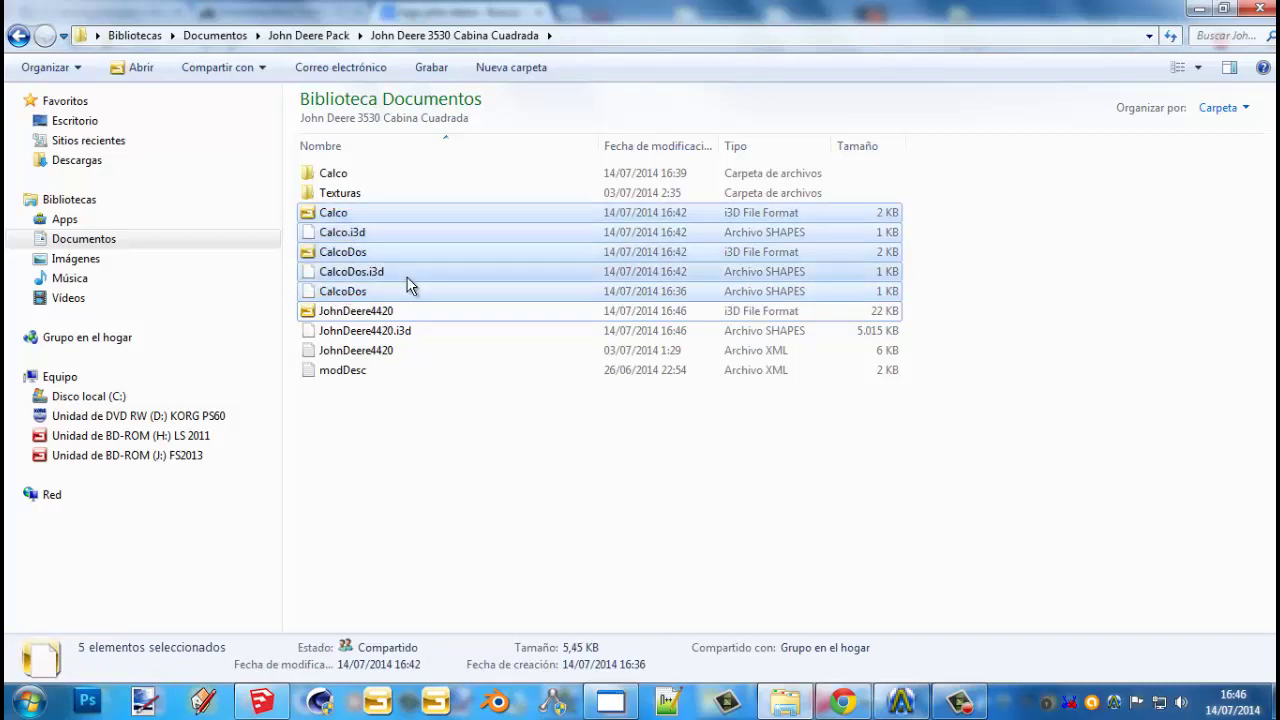
pyautogui.press('Delete')
pyautogui.press('Return')
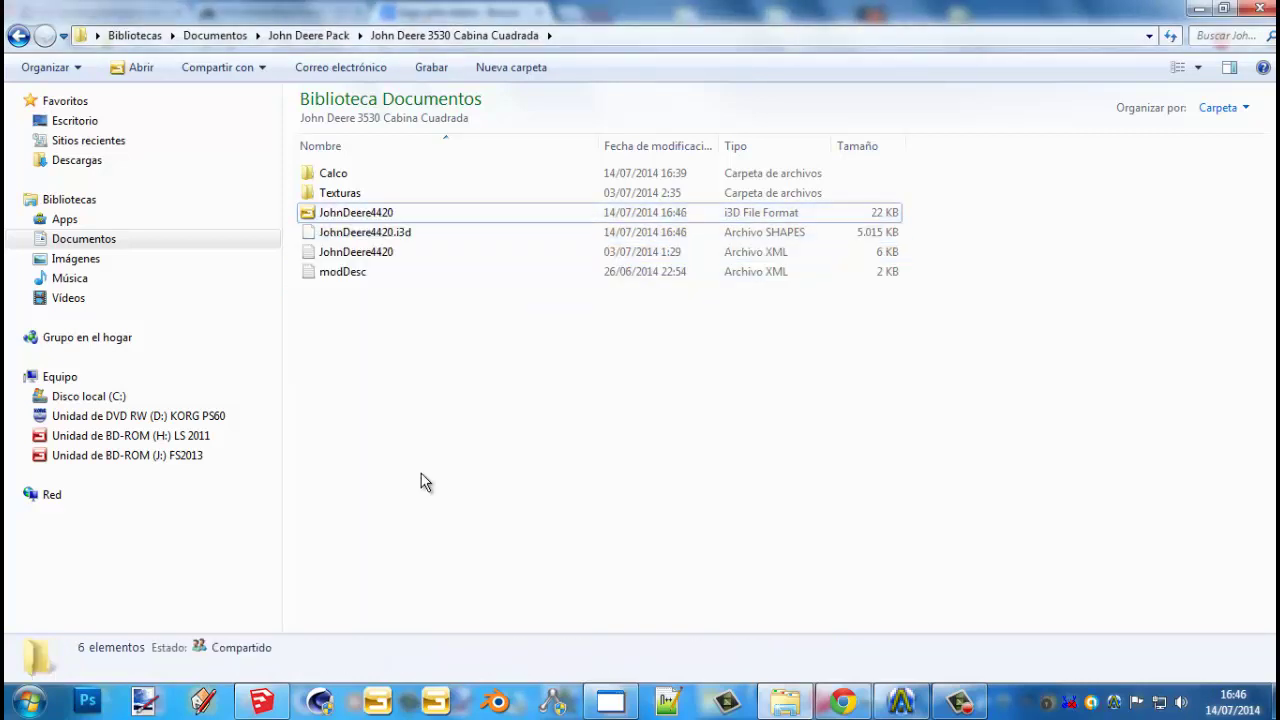
pyautogui.moveTo(500, 481); pyautogui.dragTo(477, 329)
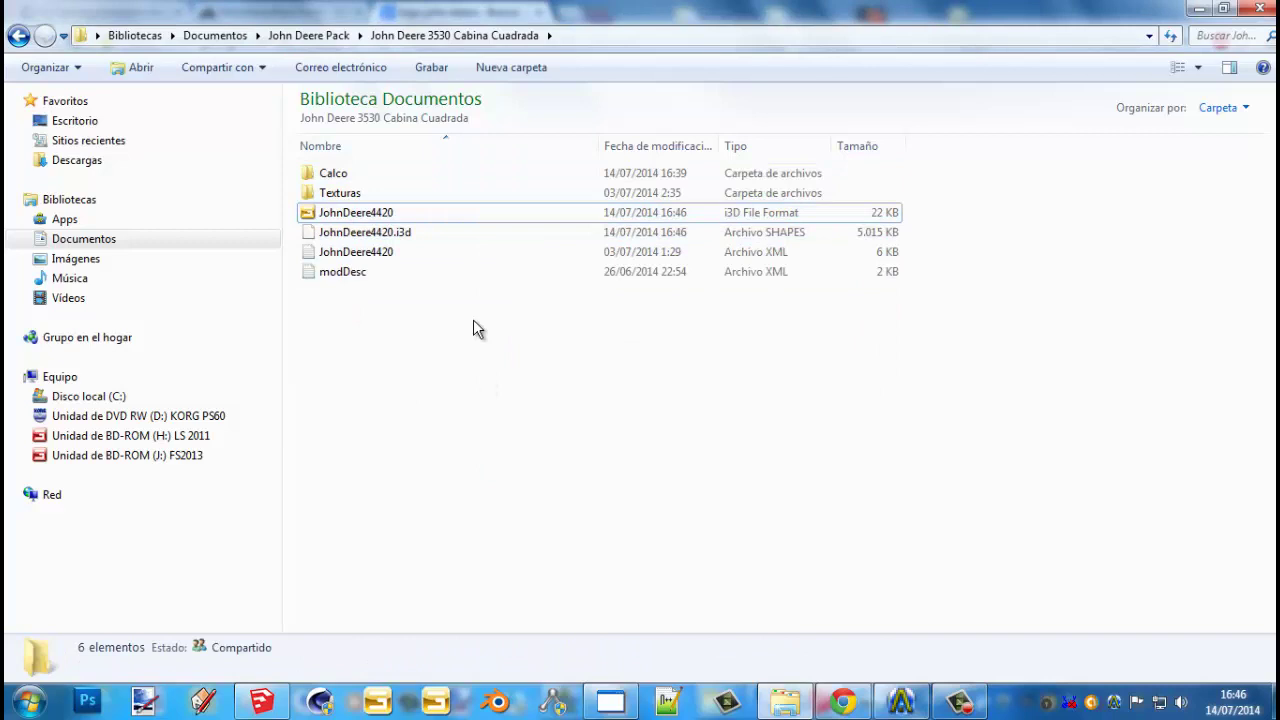
# Reopen the JohnDeere4420 i3D file in GIANTS Editor and switch the view to the scene's "camera"
pyautogui.doubleClick(400, 213)
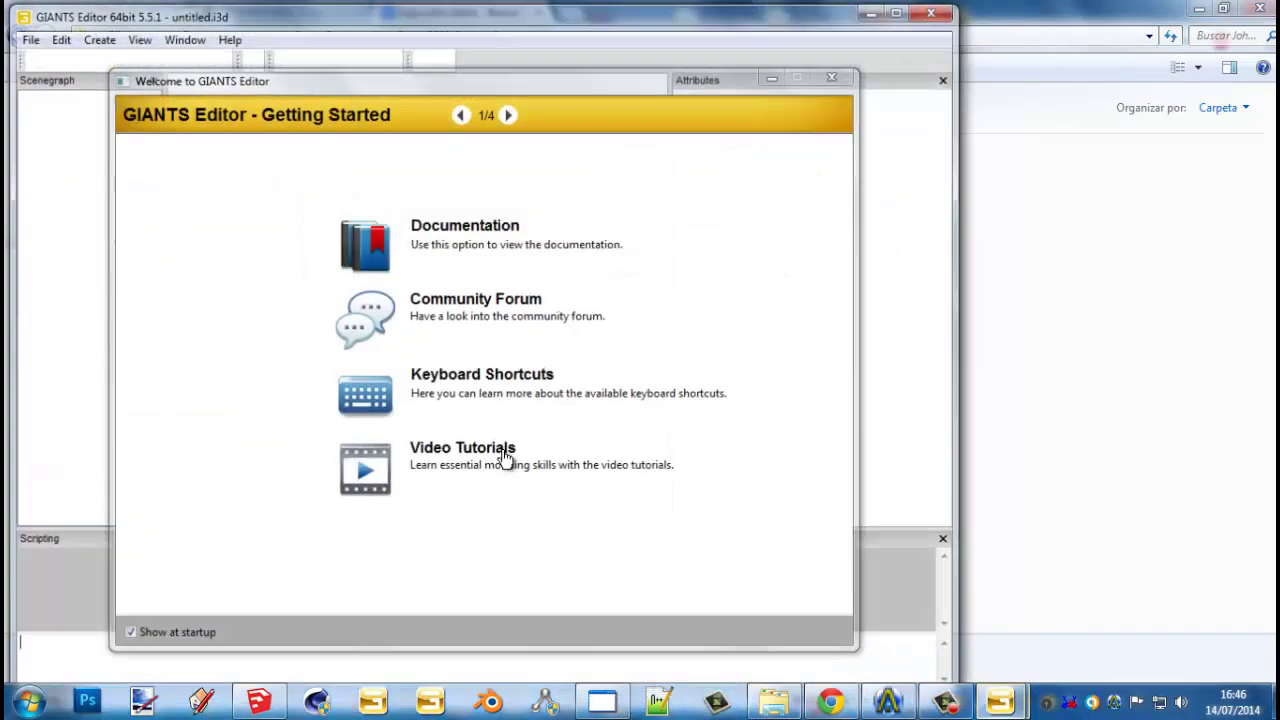
pyautogui.click(842, 85)
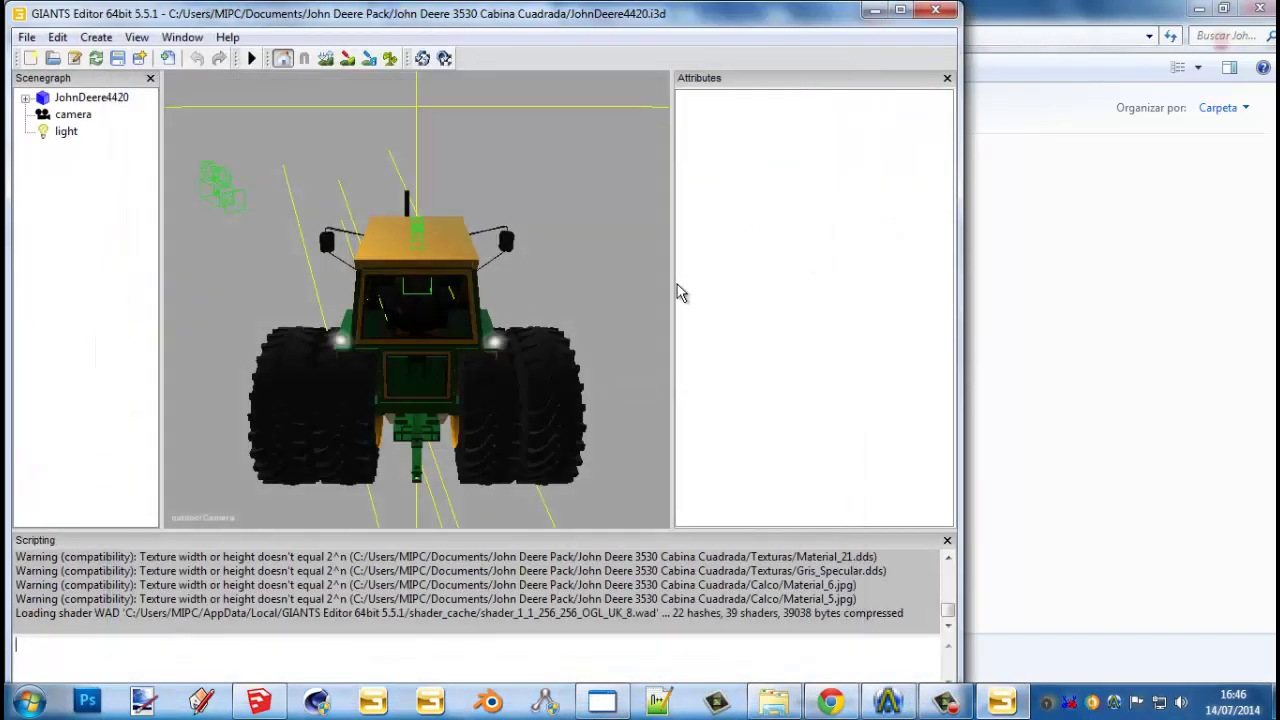
pyautogui.click(137, 37)
pyautogui.moveTo(160, 57)
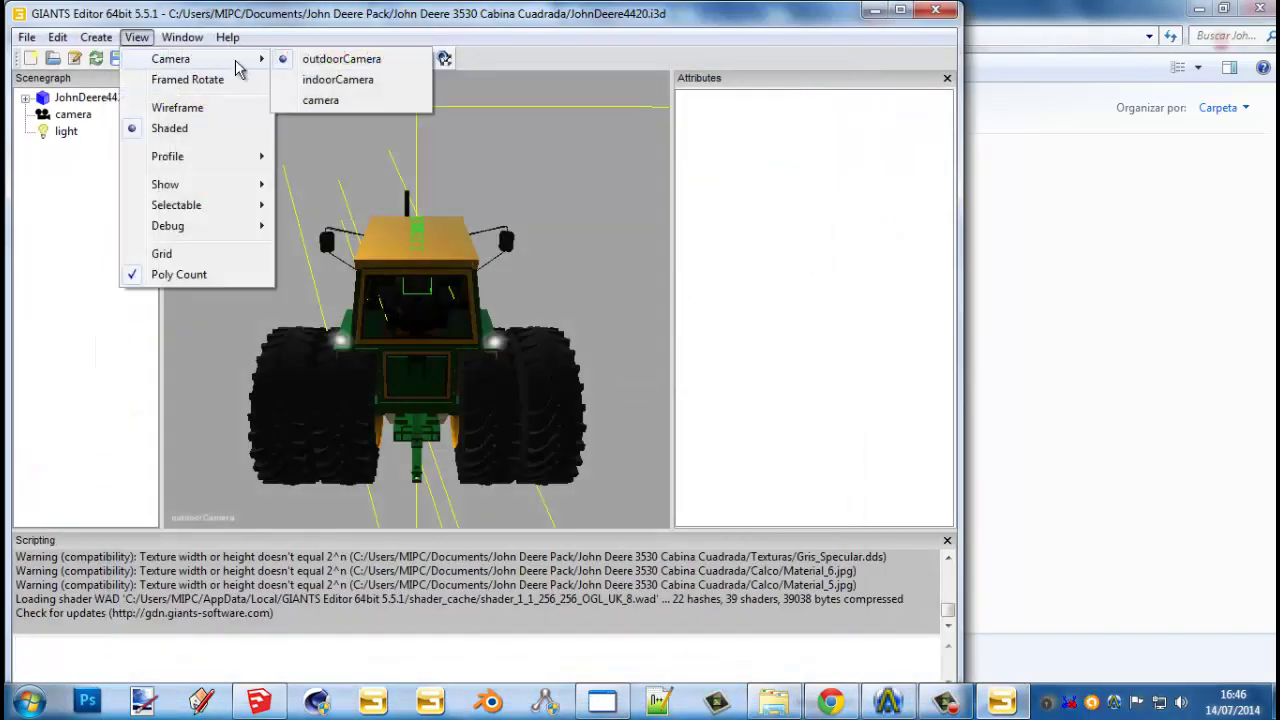
pyautogui.click(300, 100)
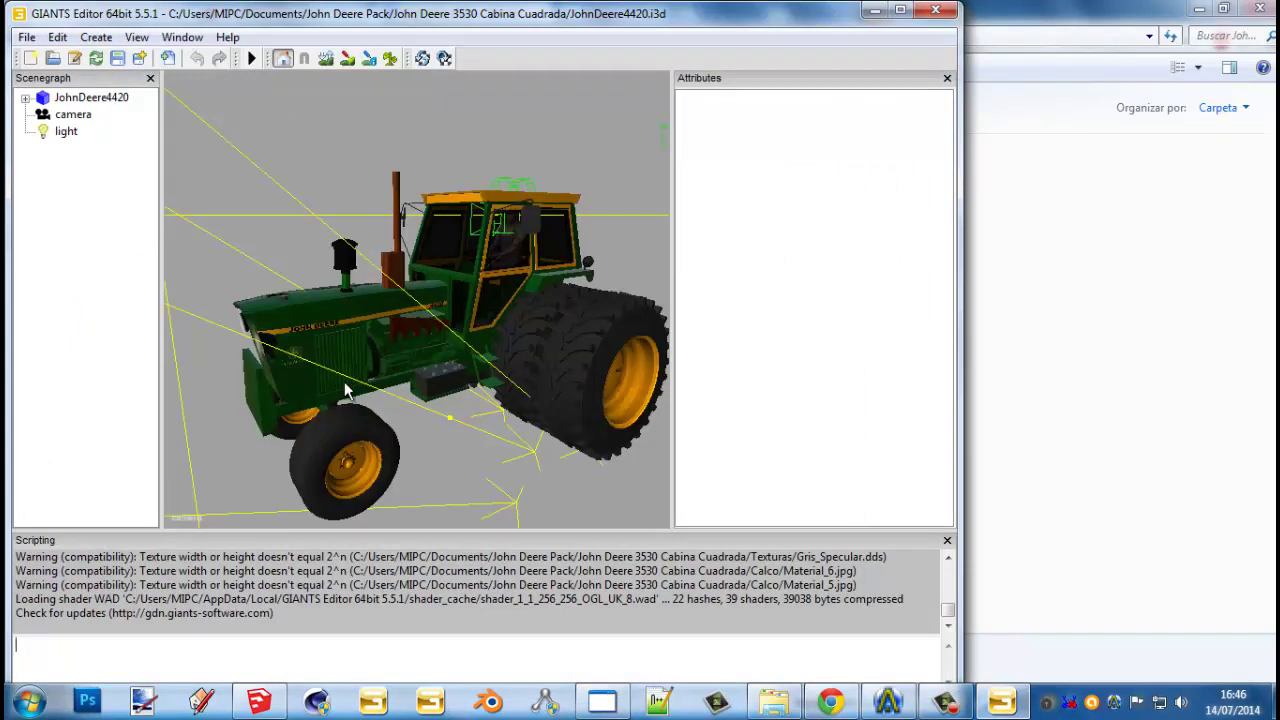
# Check the John Deere logo decal on the tractor's hood up close and close the editor, saving the changes
pyautogui.moveTo(346, 417); pyautogui.dragTo(399, 285)
pyautogui.scroll(2, 399, 281)
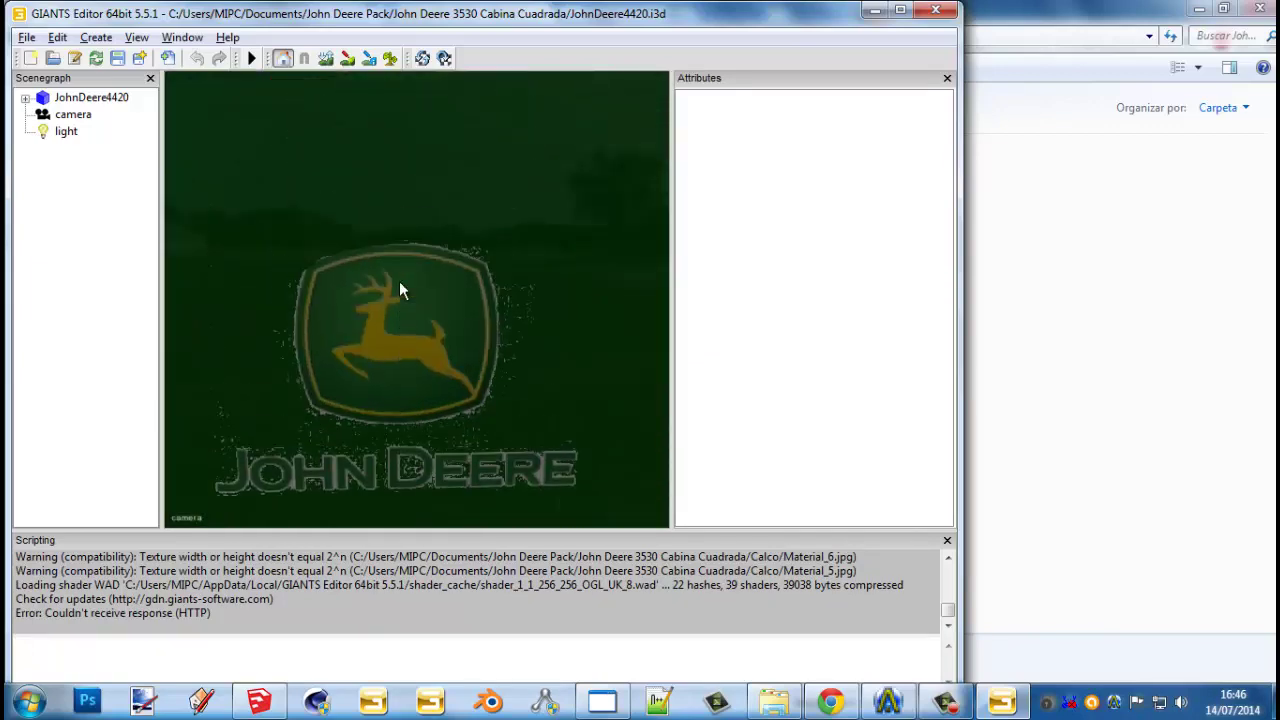
pyautogui.scroll(-6, 399, 283)
pyautogui.moveTo(455, 333); pyautogui.dragTo(422, 330)
pyautogui.scroll(-1, 456, 279)
pyautogui.moveTo(408, 363); pyautogui.dragTo(446, 278)
pyautogui.scroll(2, 446, 278)
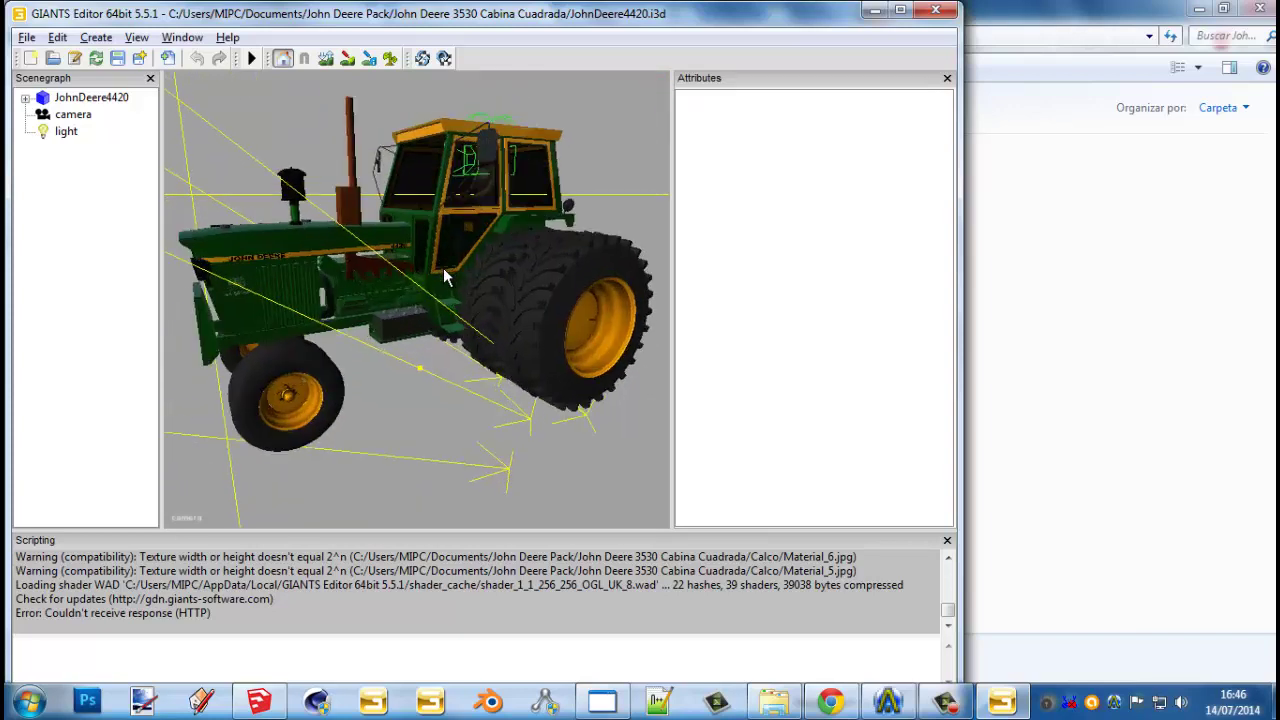
pyautogui.click(930, 12)
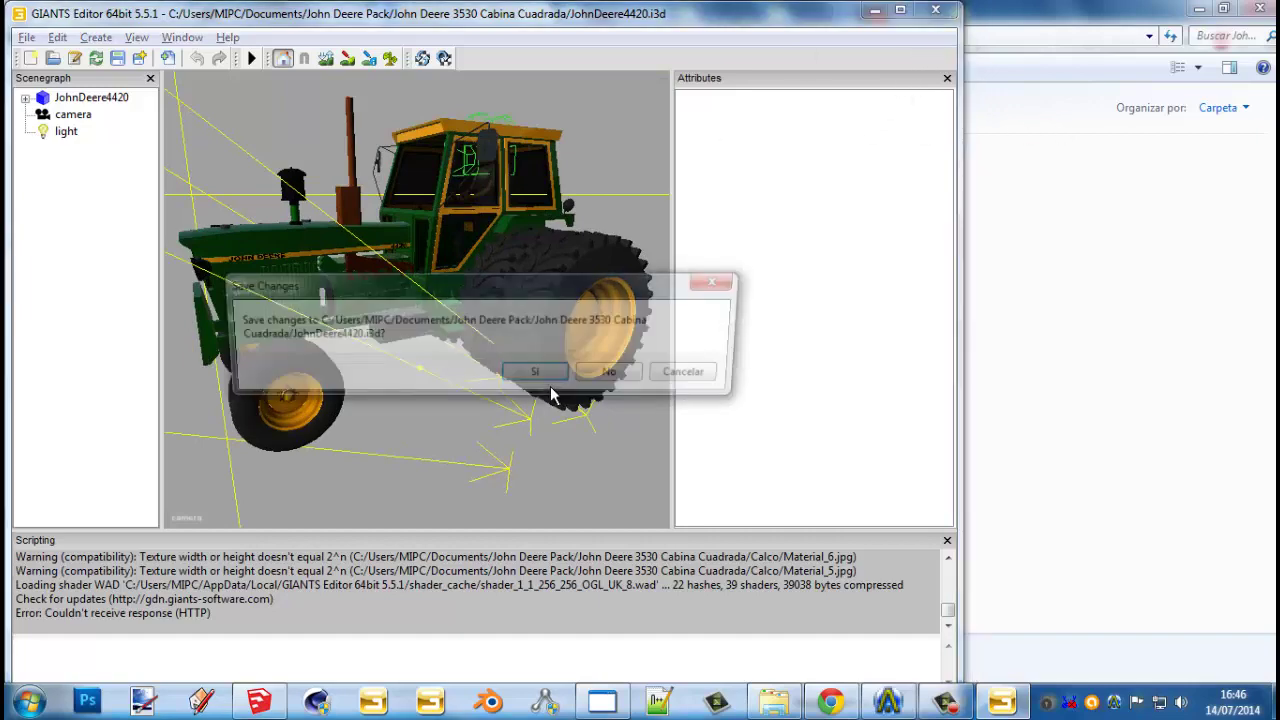
pyautogui.click(532, 376)
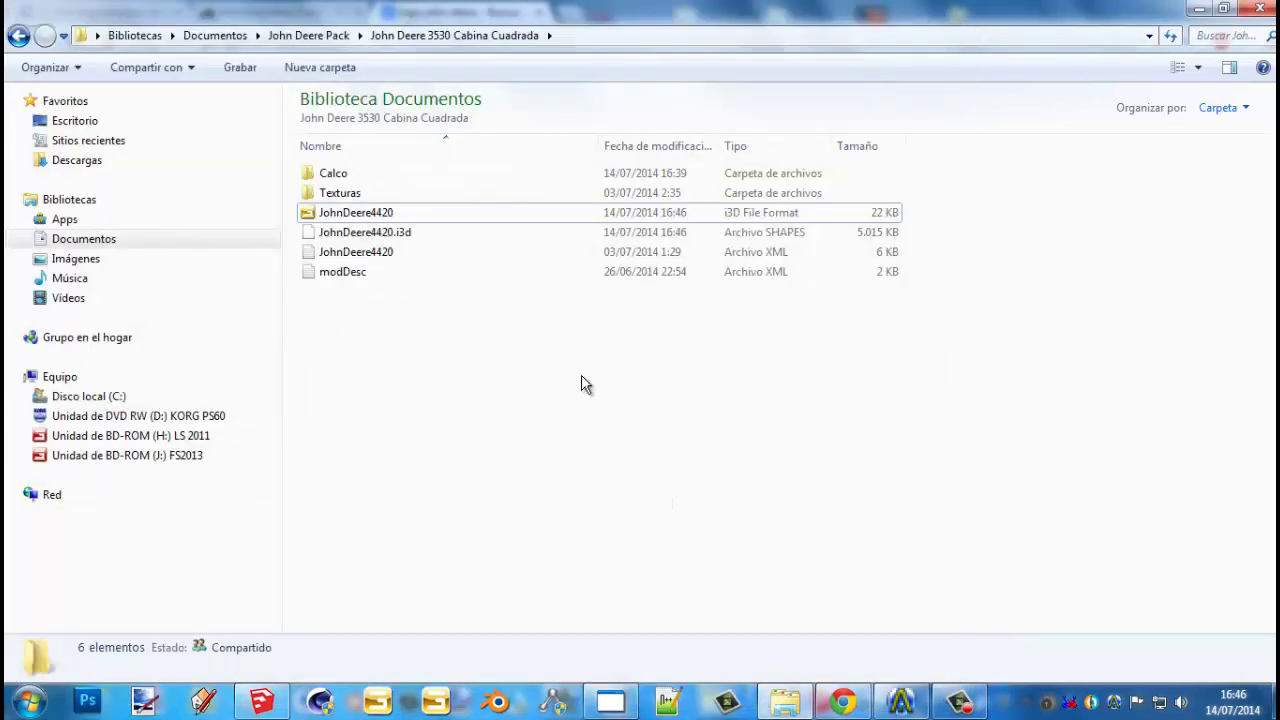
pyautogui.moveTo(590, 410); pyautogui.dragTo(608, 105)
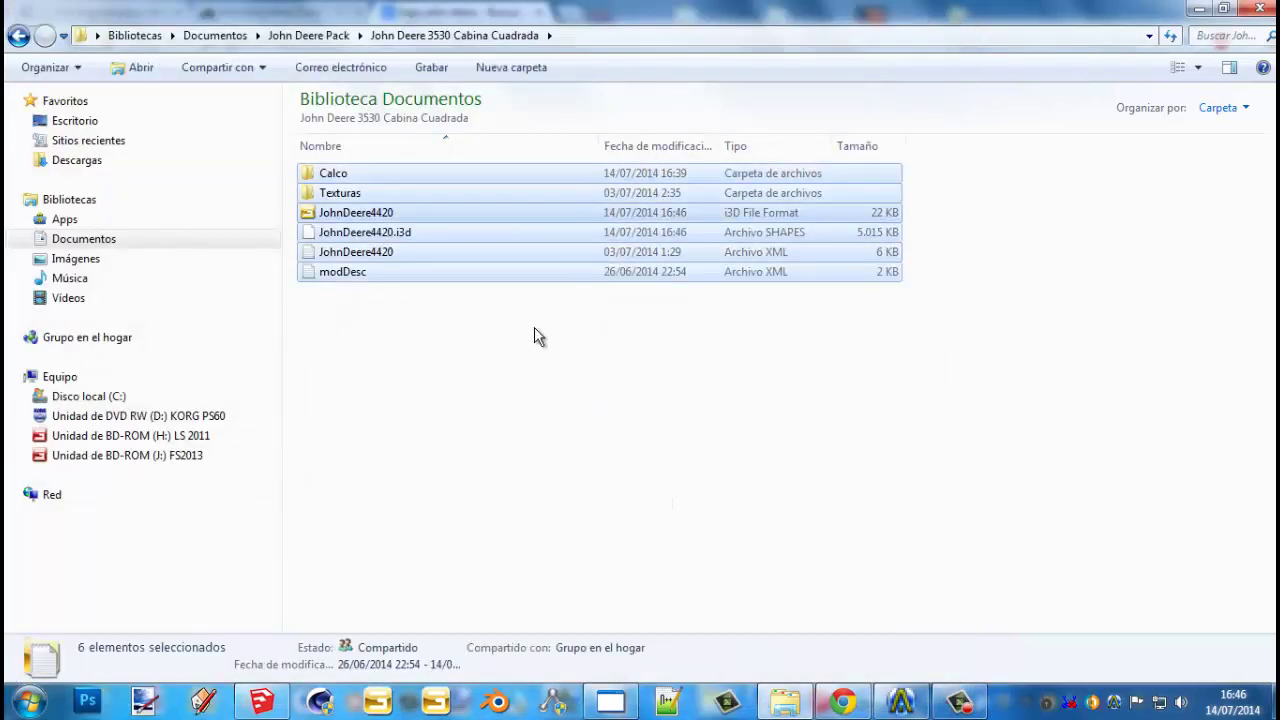
pyautogui.moveTo(551, 512); pyautogui.dragTo(537, 198)
pyautogui.moveTo(554, 340); pyautogui.dragTo(559, 122)
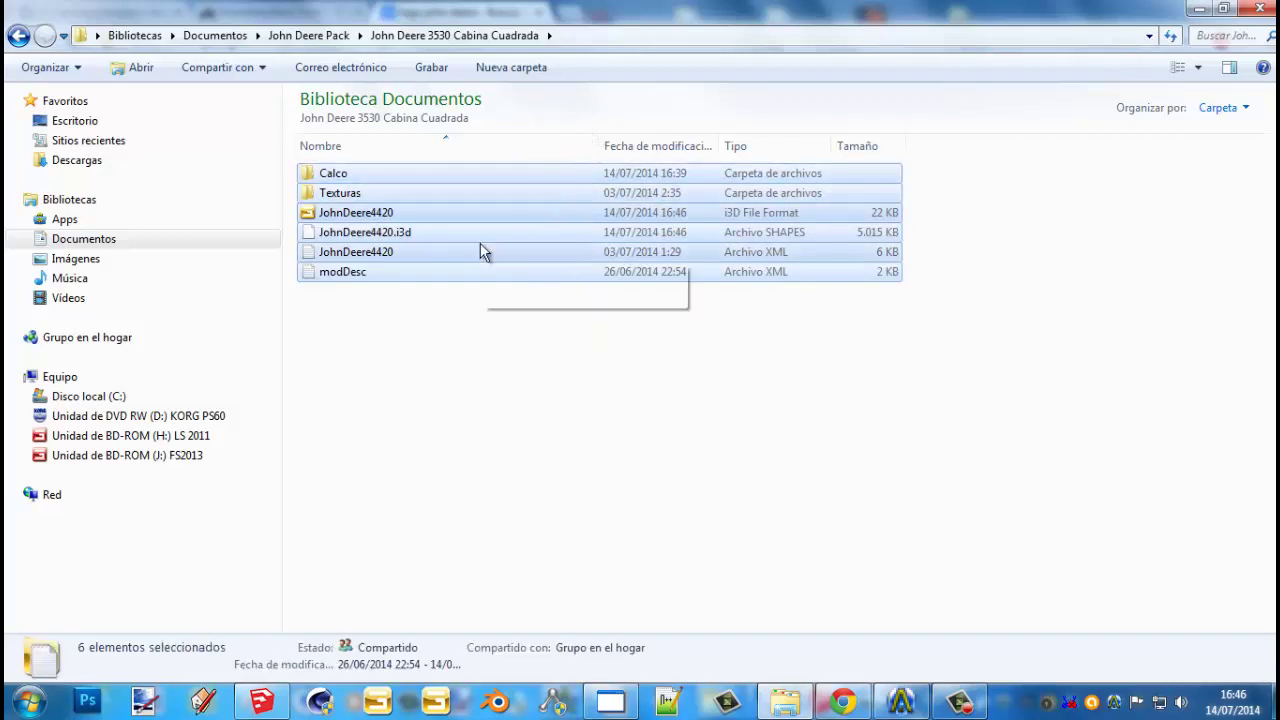
pyautogui.click(766, 403)
pyautogui.moveTo(592, 424); pyautogui.dragTo(554, 120)
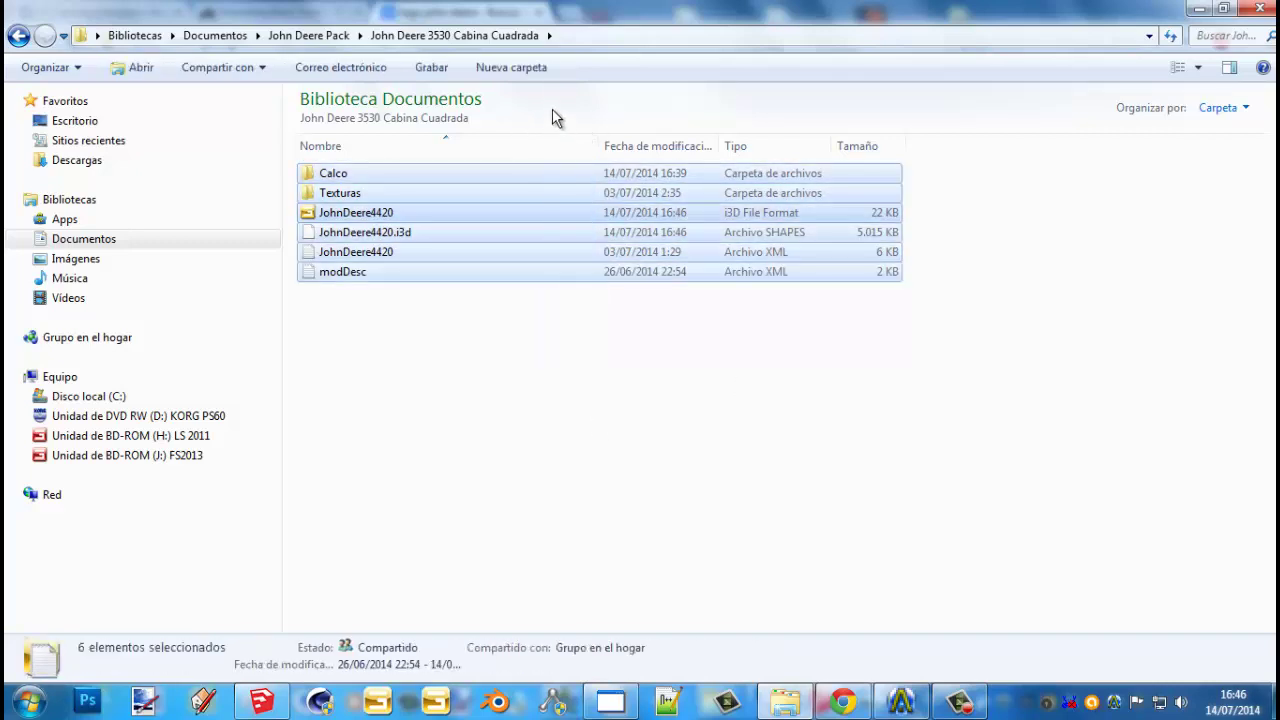
pyautogui.click(494, 254)
pyautogui.moveTo(494, 254); pyautogui.dragTo(530, 220)
pyautogui.moveTo(490, 287); pyautogui.dragTo(907, 134)
pyautogui.click(660, 327)
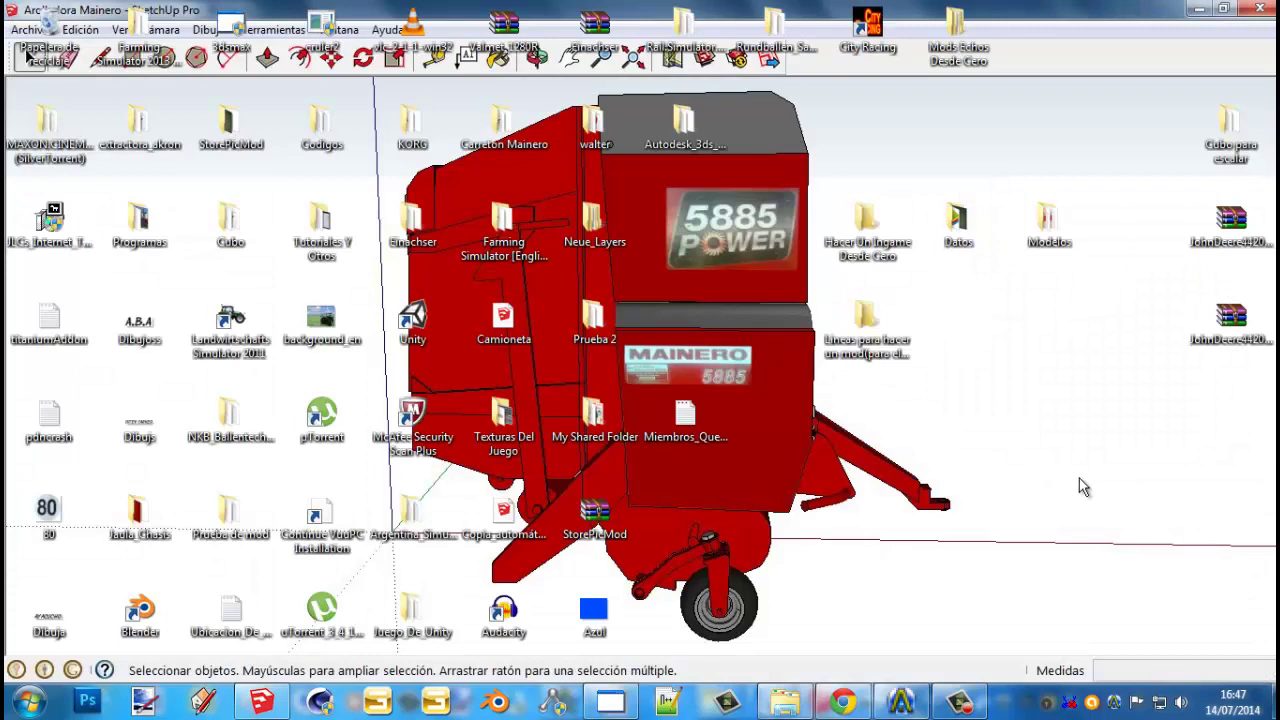
pyautogui.moveTo(1100, 486); pyautogui.dragTo(1040, 335)
pyautogui.moveTo(1015, 389); pyautogui.dragTo(928, 269)
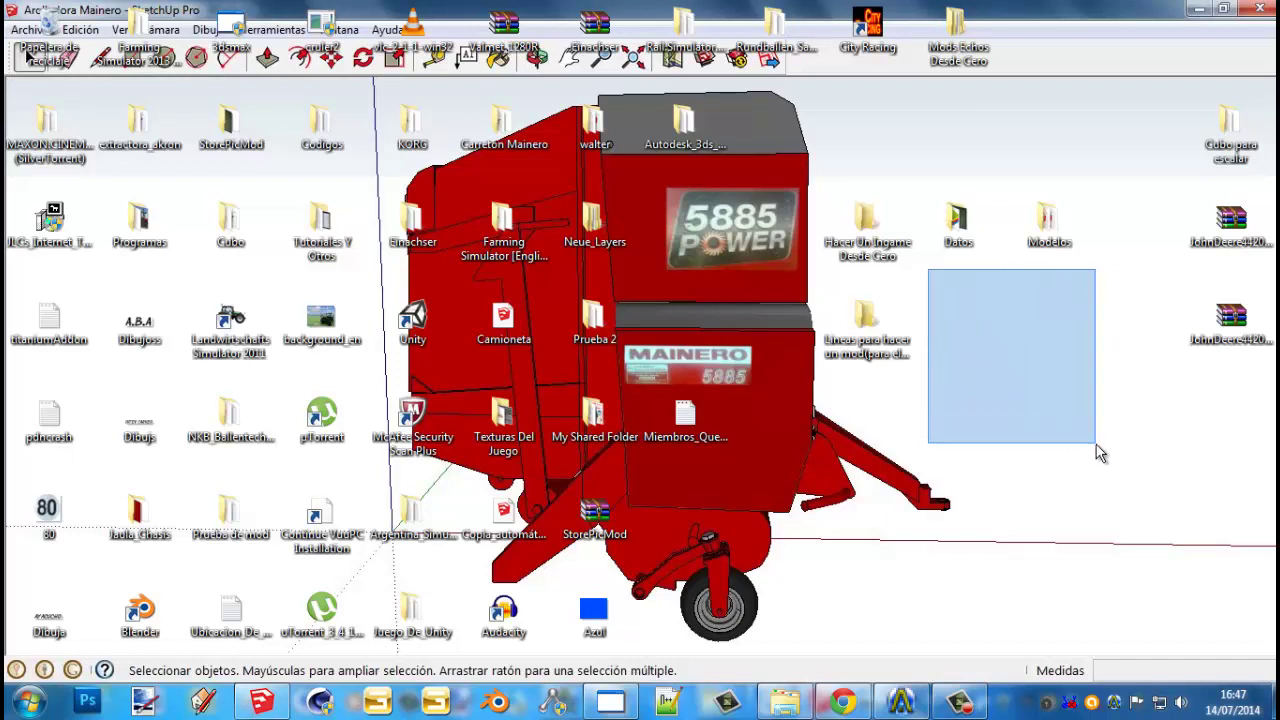